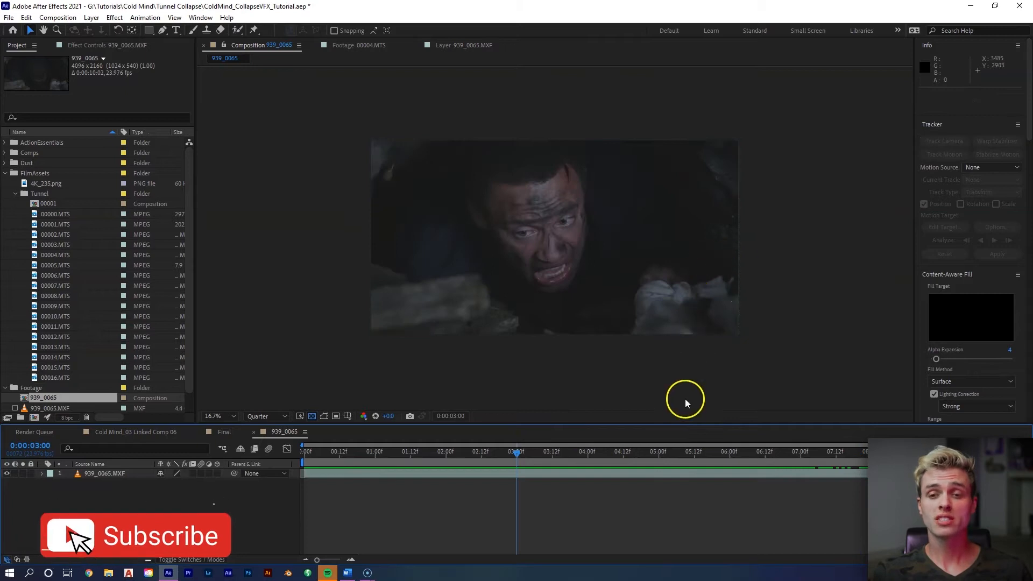
# Step: Show the Tracker and start a Track Motion on the 939_0065.MXF footage layer
pyautogui.click(659, 472)
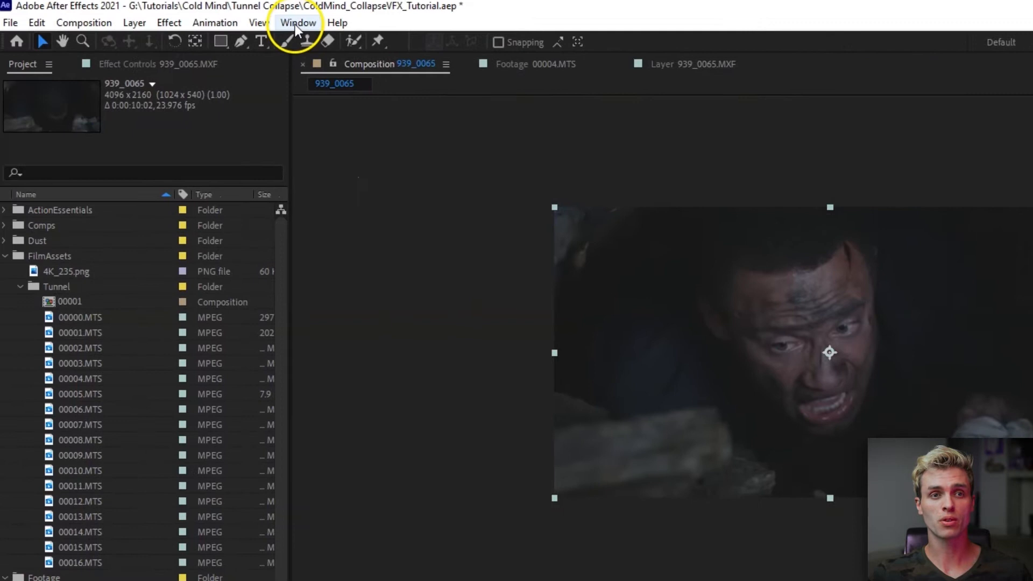
pyautogui.click(295, 23)
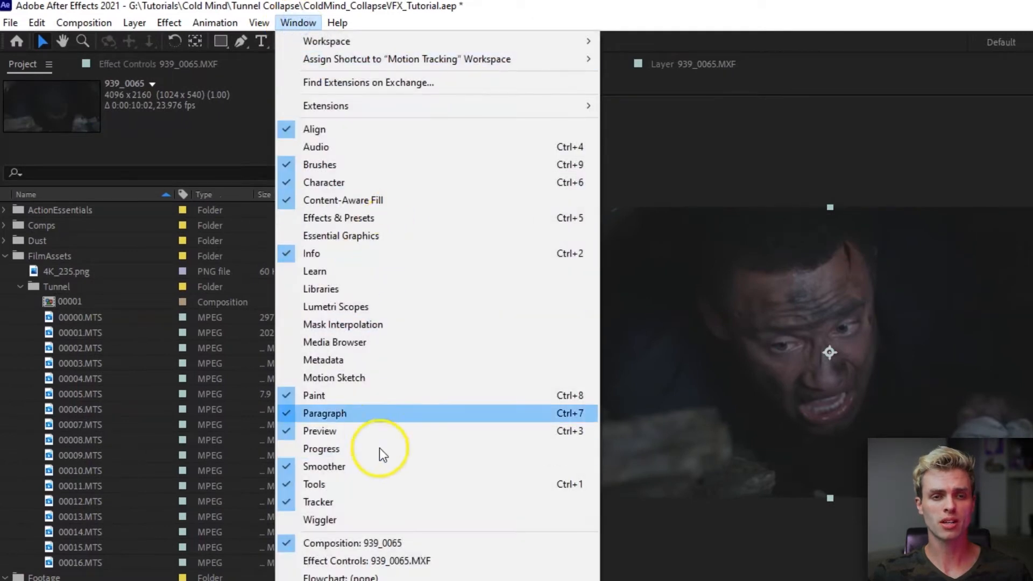
pyautogui.click(343, 502)
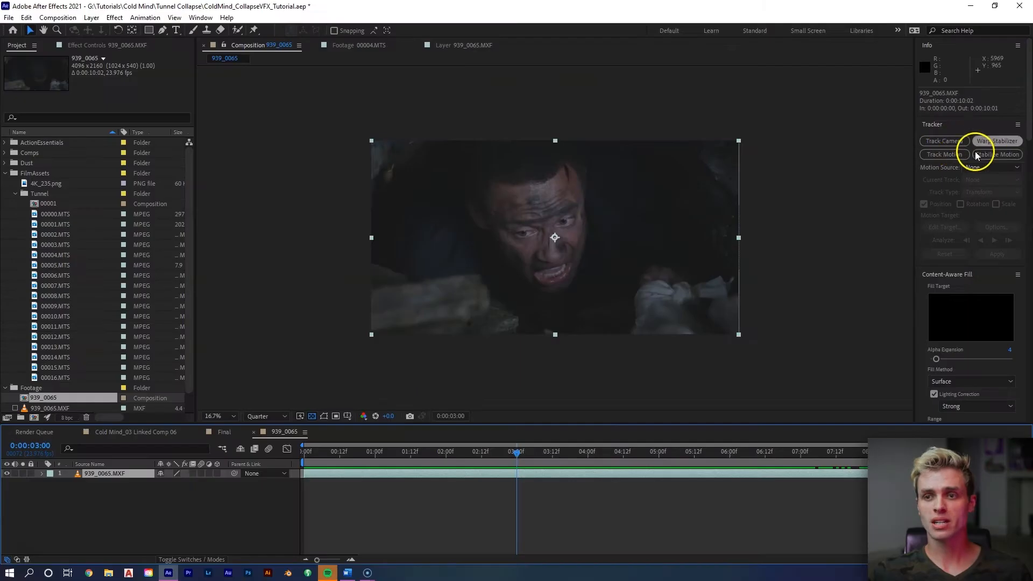
pyautogui.click(950, 158)
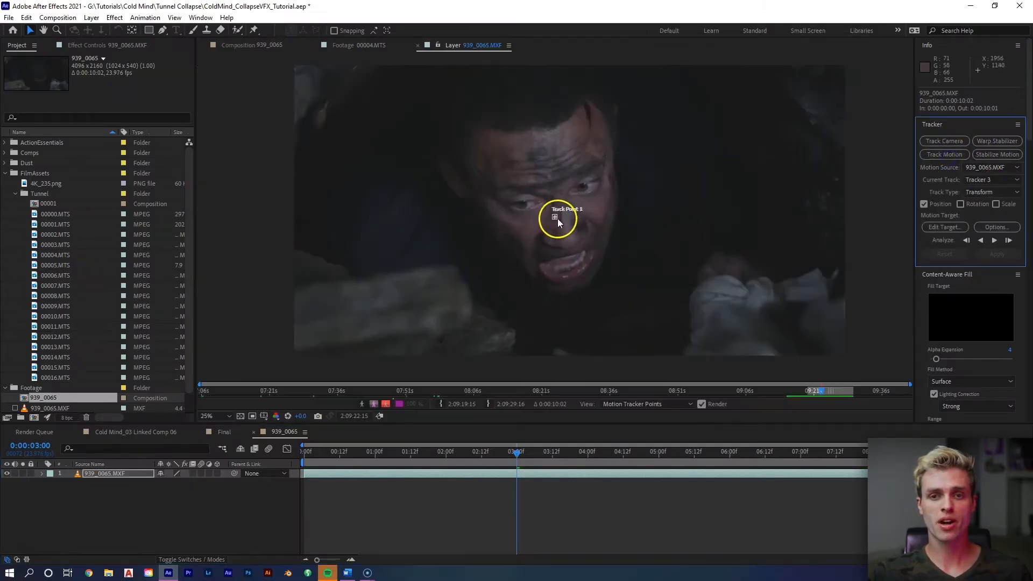
# Step: Place Track Point 1 on the tip of the rock below the man's face and enlarge its feature region
pyautogui.moveTo(557, 219)
pyautogui.mouseDown()
pyautogui.moveTo(574, 228)
pyautogui.moveTo(572, 189)
pyautogui.moveTo(559, 218)
pyautogui.moveTo(572, 220)
pyautogui.mouseUp()
pyautogui.moveTo(530, 262); pyautogui.dragTo(624, 125)
pyautogui.scroll(3, 528, 264)
pyautogui.moveTo(586, 258); pyautogui.dragTo(651, 115)
pyautogui.moveTo(590, 218); pyautogui.dragTo(602, 177)
pyautogui.moveTo(584, 277); pyautogui.dragTo(568, 203)
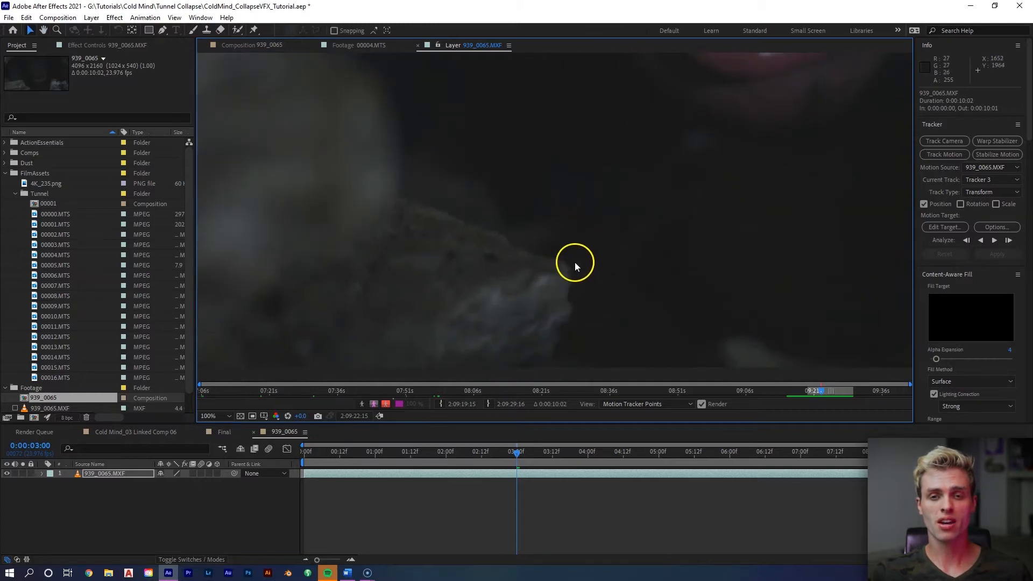
pyautogui.moveTo(565, 233); pyautogui.dragTo(560, 258)
pyautogui.moveTo(559, 119); pyautogui.dragTo(560, 334)
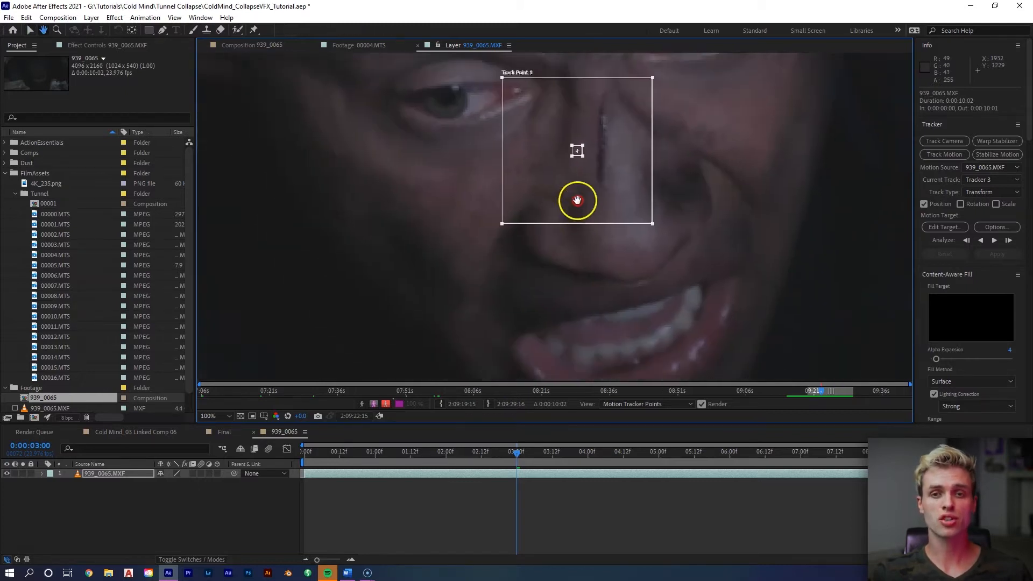
pyautogui.moveTo(577, 200); pyautogui.dragTo(577, 59)
pyautogui.moveTo(556, 219); pyautogui.dragTo(587, 172)
pyautogui.press('v')
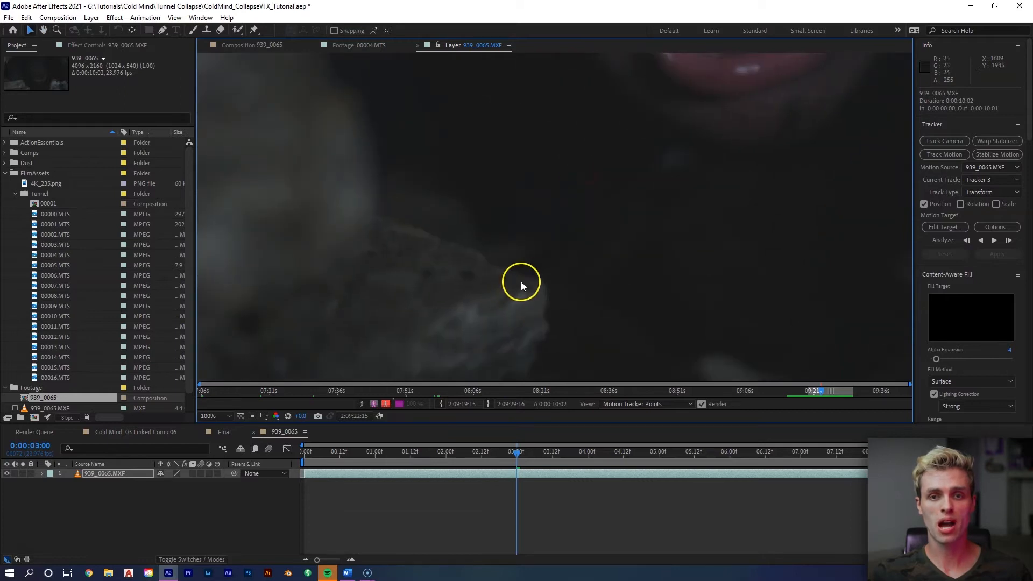
pyautogui.scroll(-2, 549, 240)
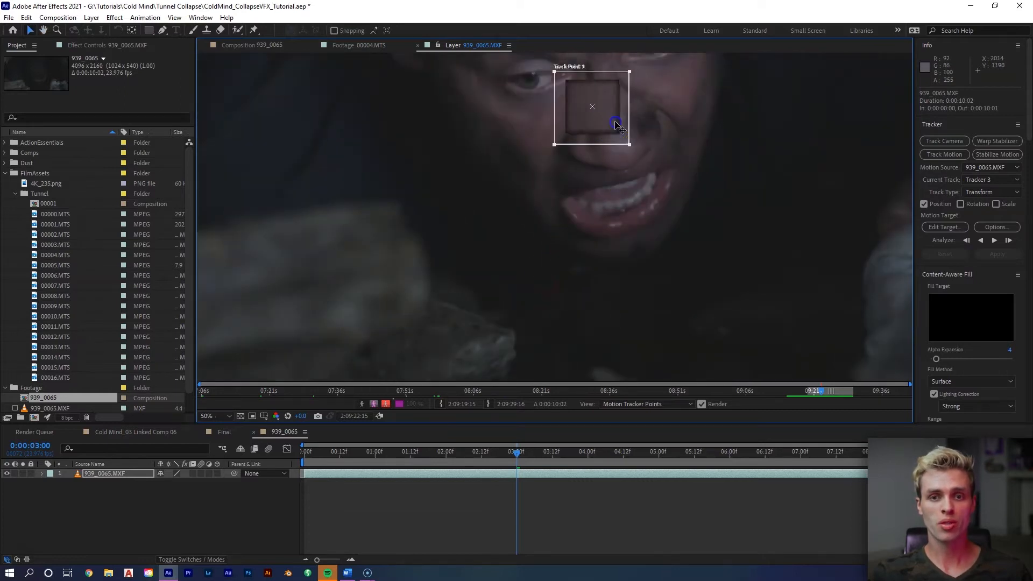
pyautogui.moveTo(618, 123); pyautogui.dragTo(556, 260)
pyautogui.scroll(2, 554, 215)
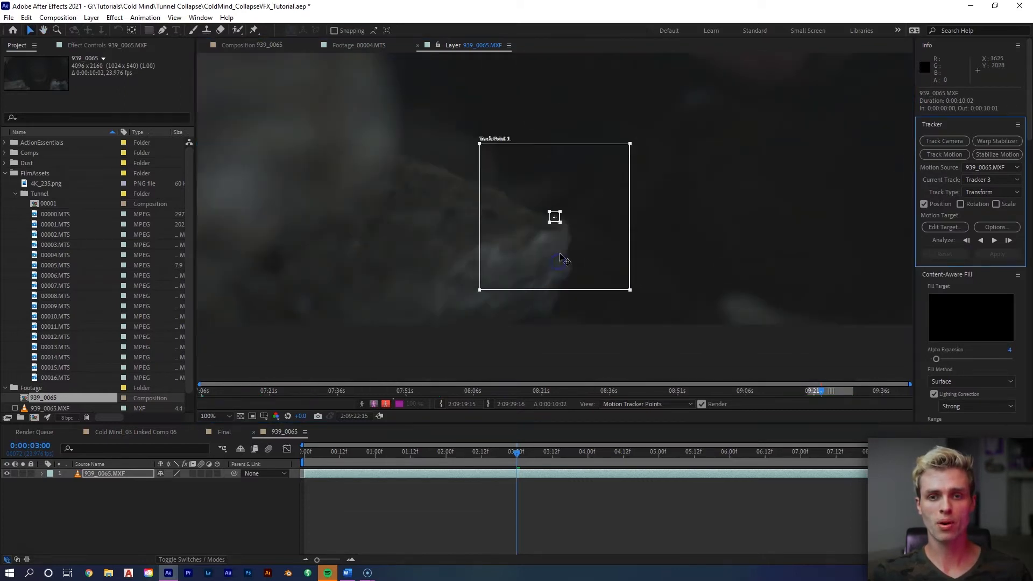
pyautogui.moveTo(560, 225); pyautogui.dragTo(584, 240)
pyautogui.moveTo(639, 294); pyautogui.dragTo(638, 281)
# Step: Analyze the motion track forward from the first frame of the clip
pyautogui.press('Home')
pyautogui.scroll(-2, 597, 256)
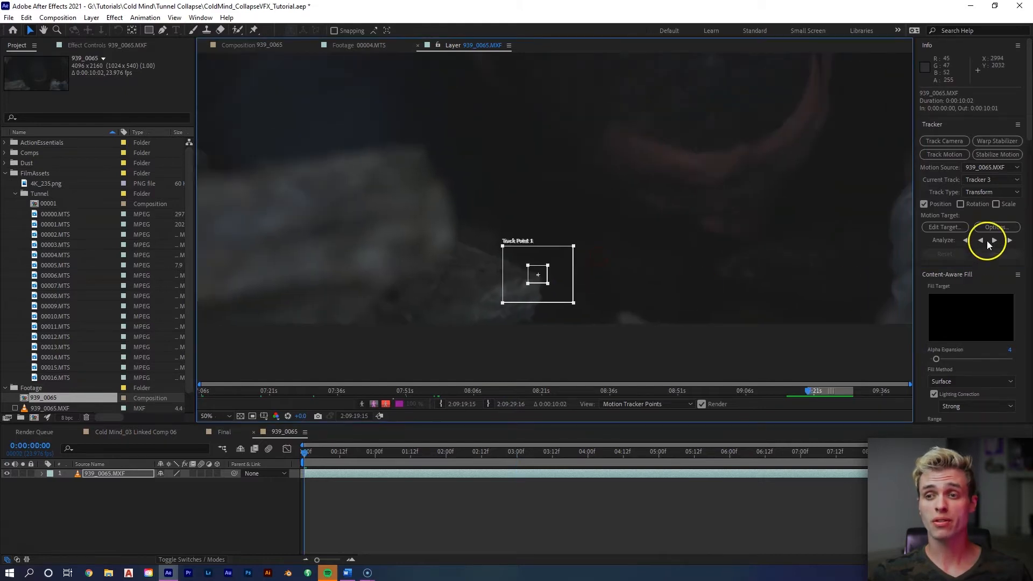
pyautogui.click(994, 240)
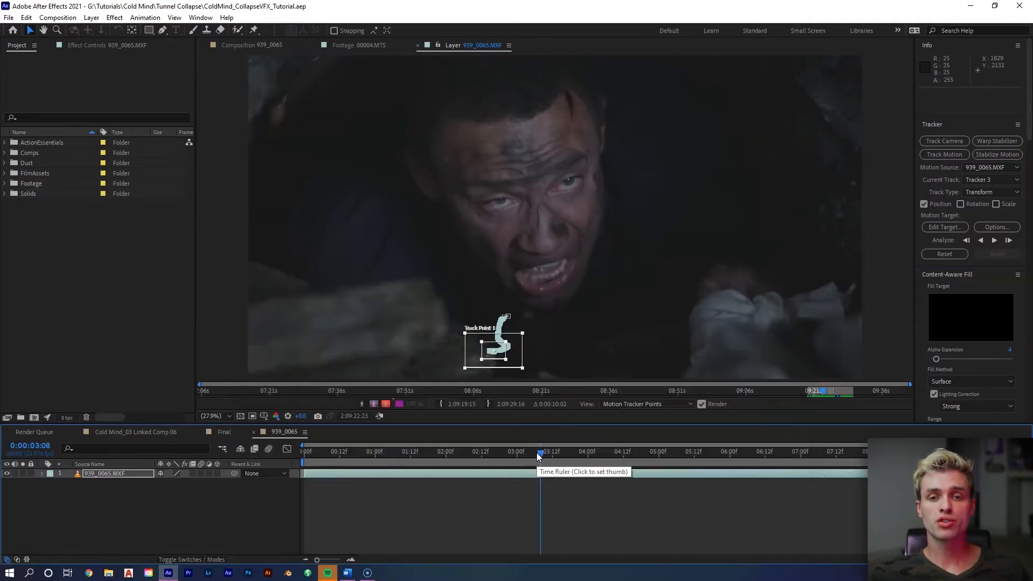
# Step: Review the tracked point over the clip and add a null object named Tunnel Track to the composition
pyautogui.moveTo(537, 452); pyautogui.dragTo(648, 454)
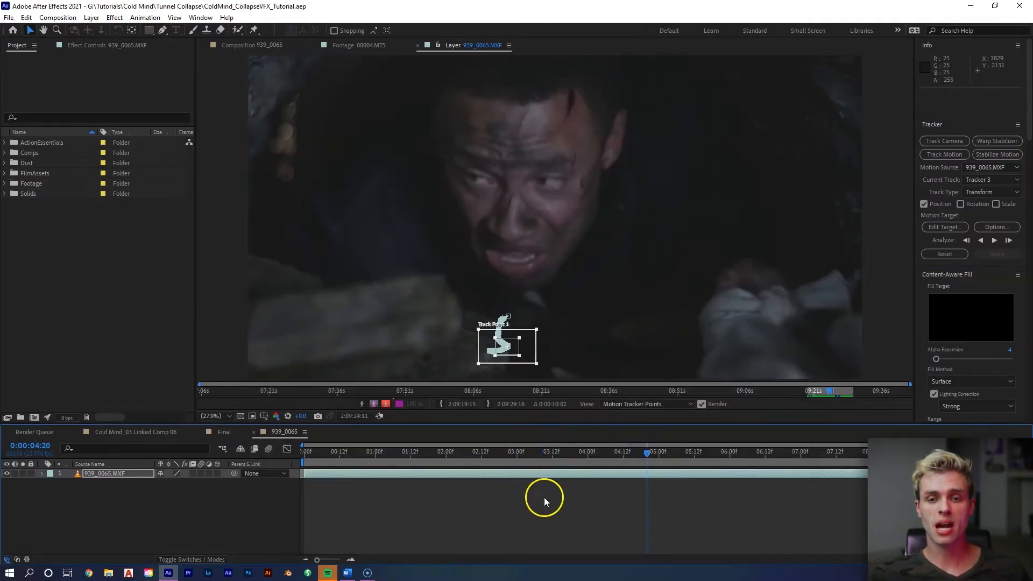
pyautogui.rightClick(543, 496)
pyautogui.moveTo(588, 380)
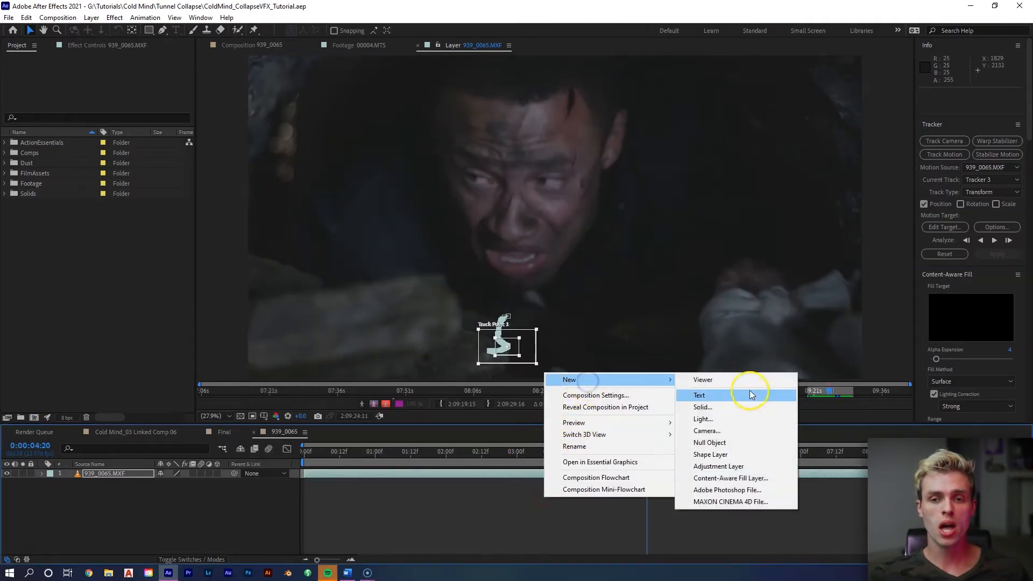
pyautogui.click(732, 443)
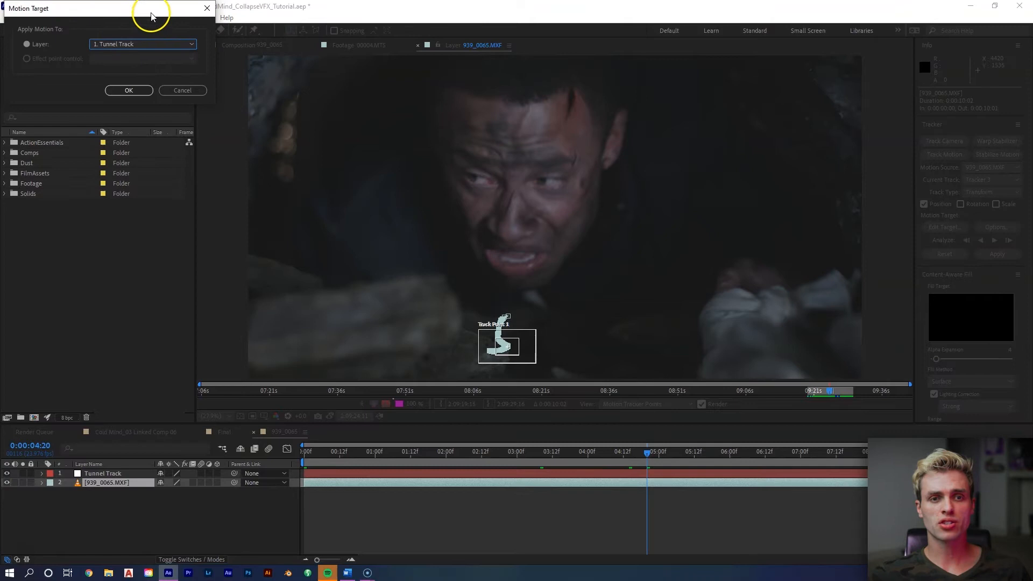
# Step: Set the tracker's motion target to the Tunnel Track layer
pyautogui.moveTo(148, 10); pyautogui.dragTo(358, 120)
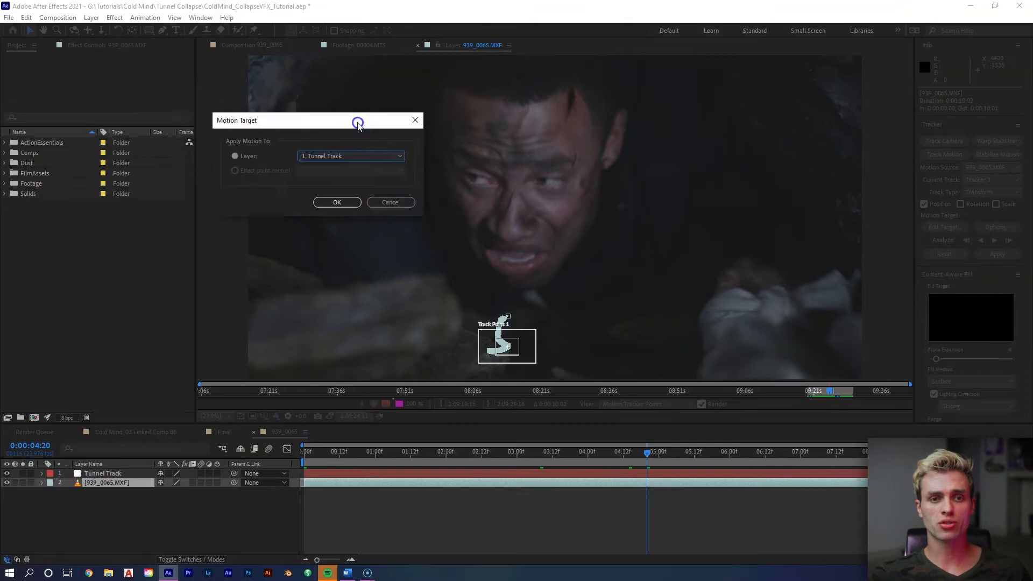
pyautogui.click(380, 157)
pyautogui.click(369, 165)
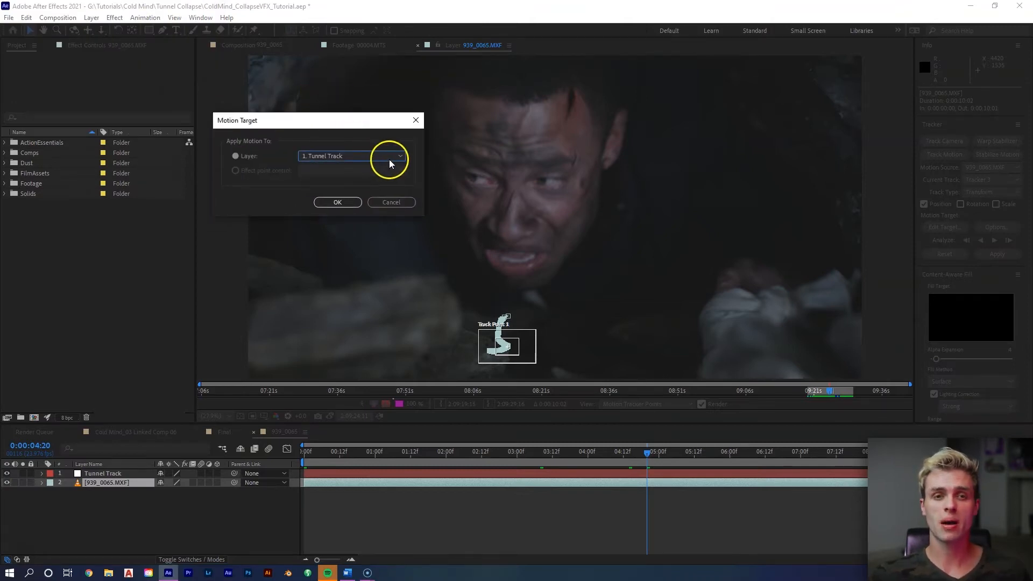
pyautogui.click(337, 202)
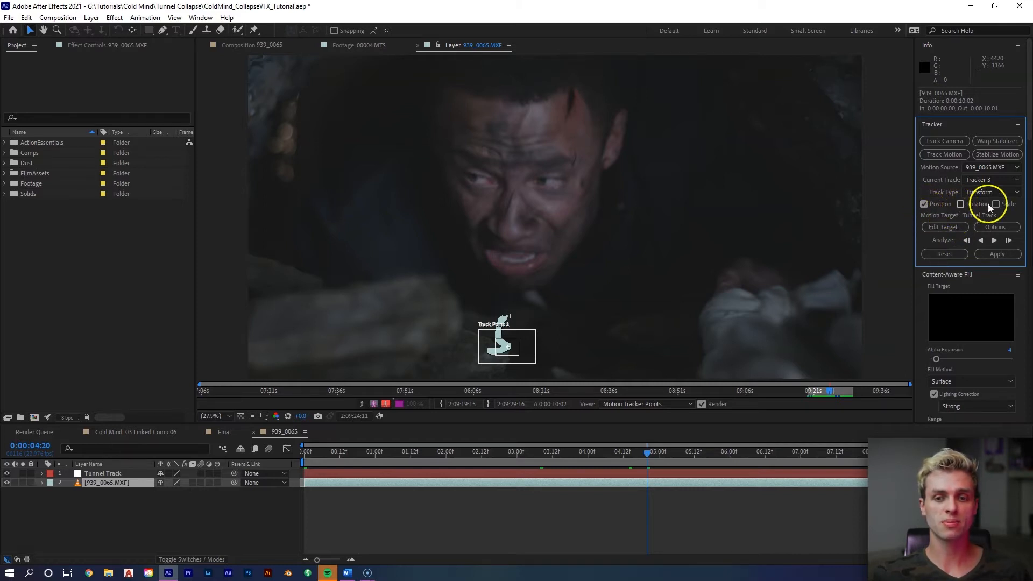
# Step: Apply the tracking data to the Tunnel Track null in X and Y and check the null's movement
pyautogui.moveTo(657, 453); pyautogui.dragTo(823, 472)
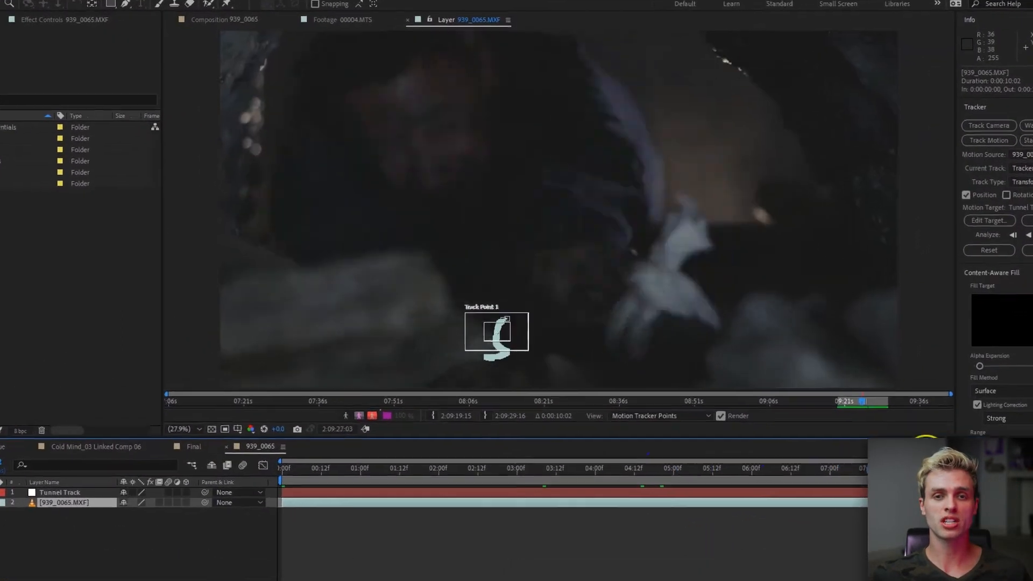
pyautogui.moveTo(926, 450); pyautogui.dragTo(888, 455)
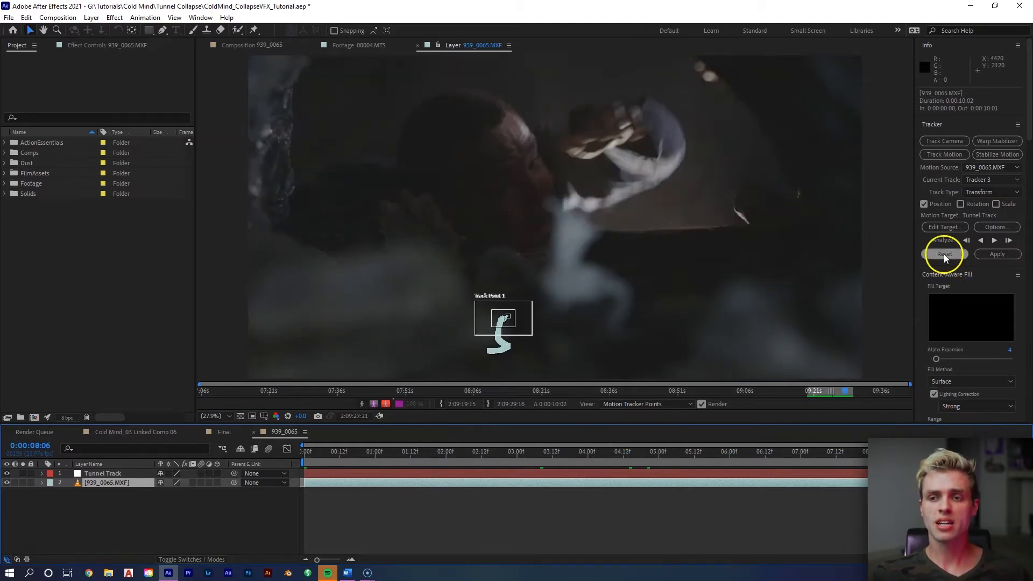
pyautogui.click(993, 263)
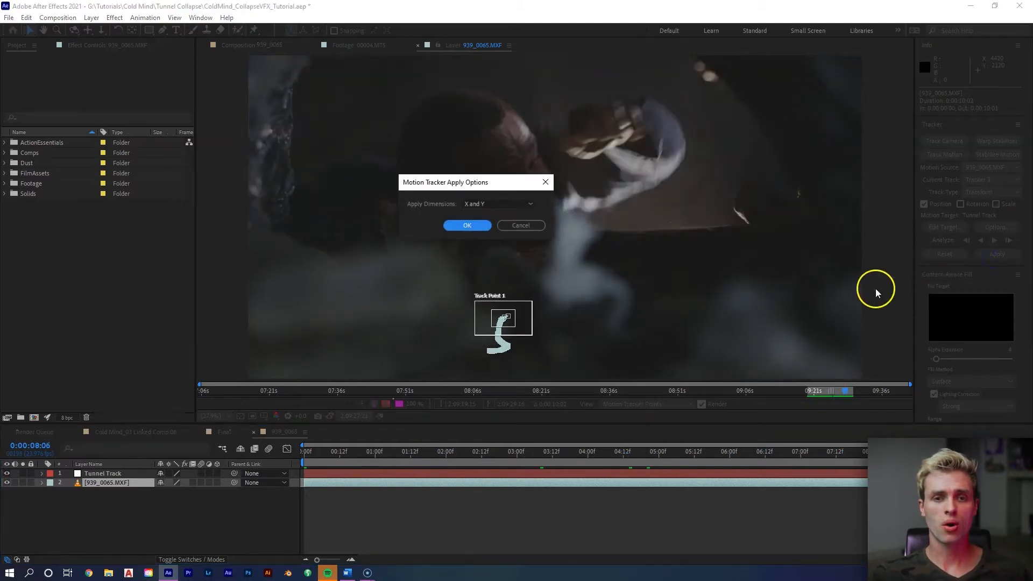
pyautogui.click(466, 229)
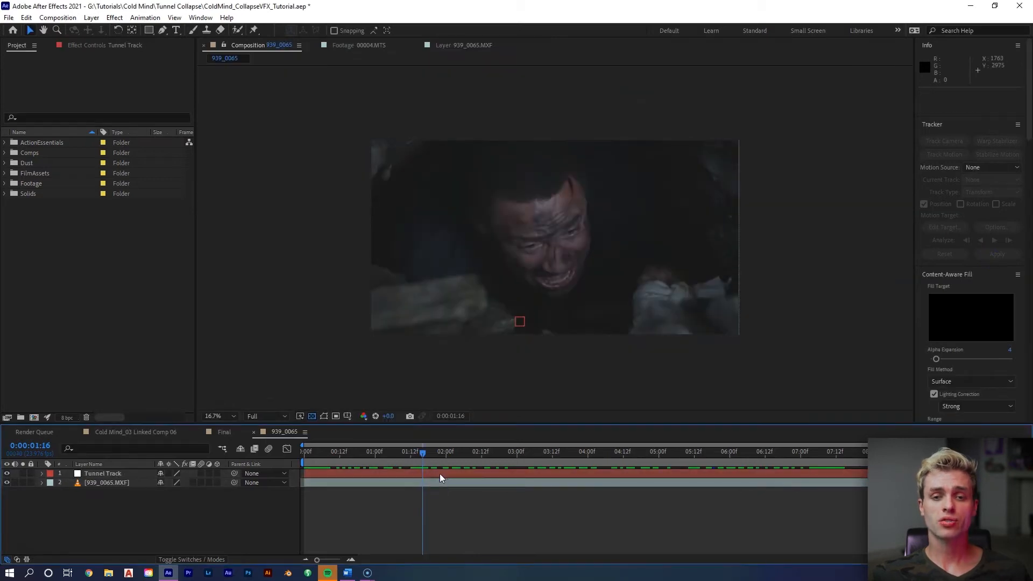
pyautogui.click(440, 473)
pyautogui.click(544, 327)
pyautogui.moveTo(350, 454); pyautogui.dragTo(313, 455)
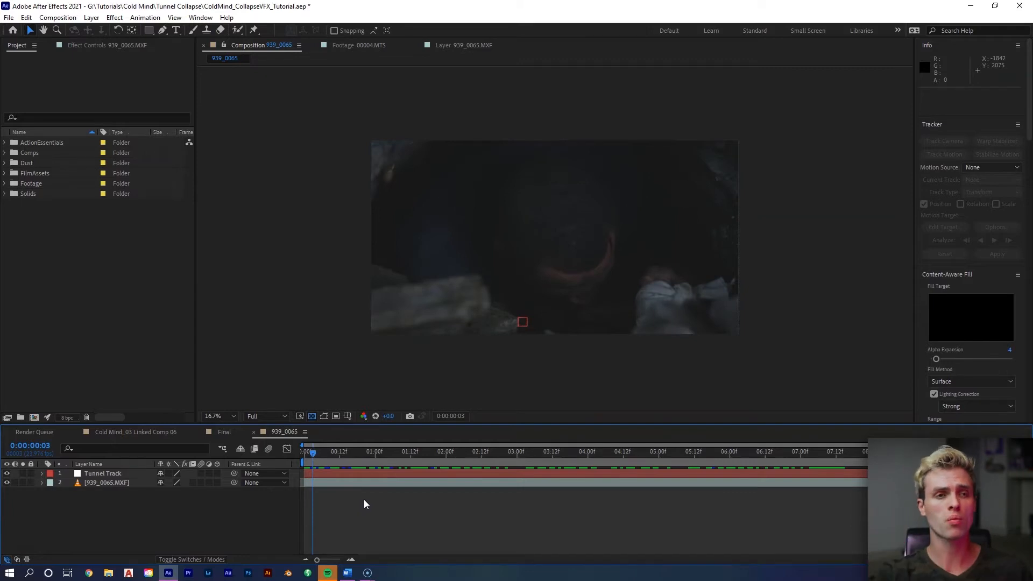
# Step: Add the 00004.MTS clip from the Tunnel folder in FilmAssets to the composition between Tunnel Track and the footage layer
pyautogui.click(4, 174)
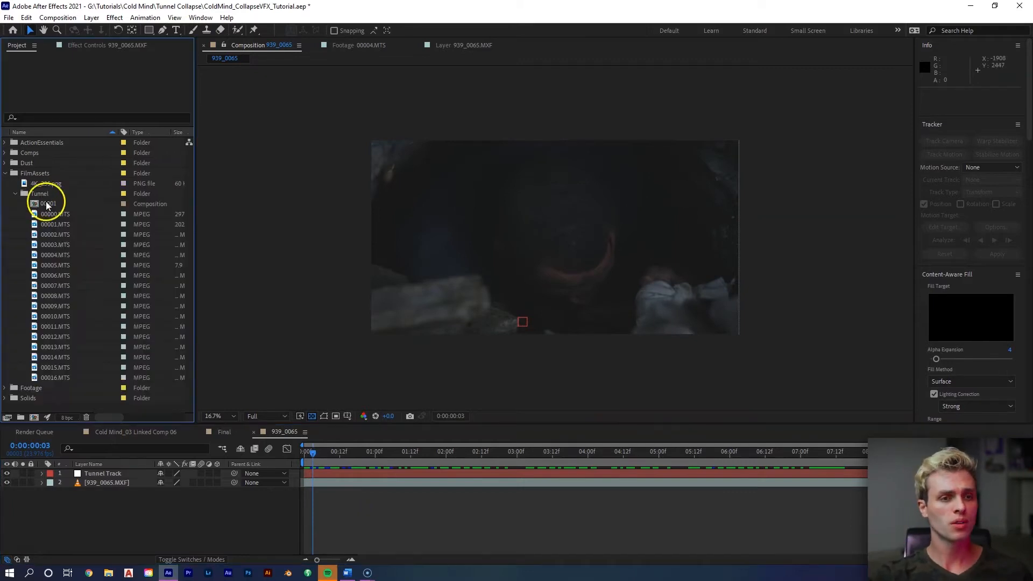
pyautogui.click(56, 256)
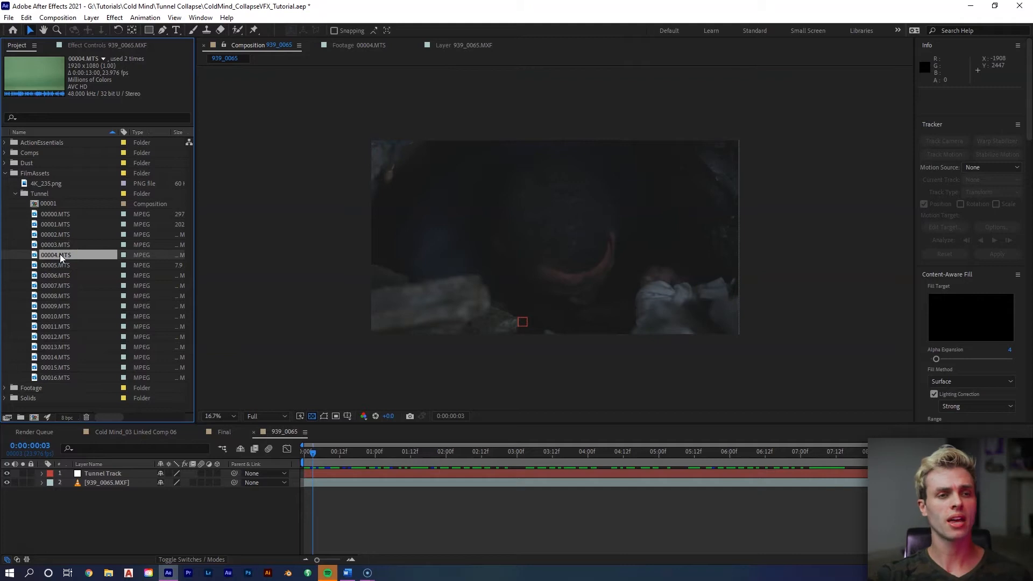
pyautogui.click(46, 255)
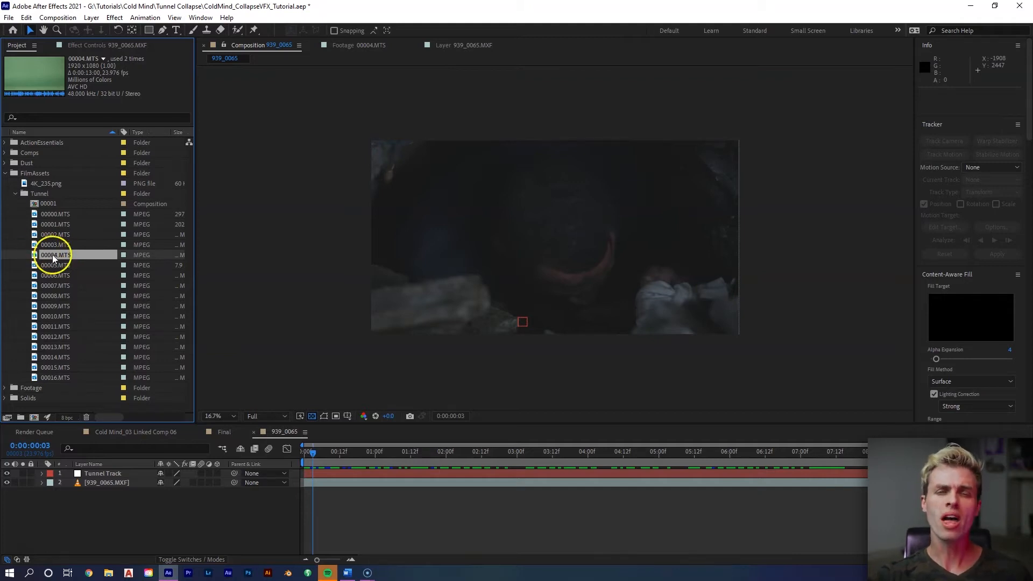
pyautogui.moveTo(52, 255); pyautogui.dragTo(297, 477)
pyautogui.hotkey('ctrl', 'z')
pyautogui.moveTo(57, 257); pyautogui.dragTo(290, 473)
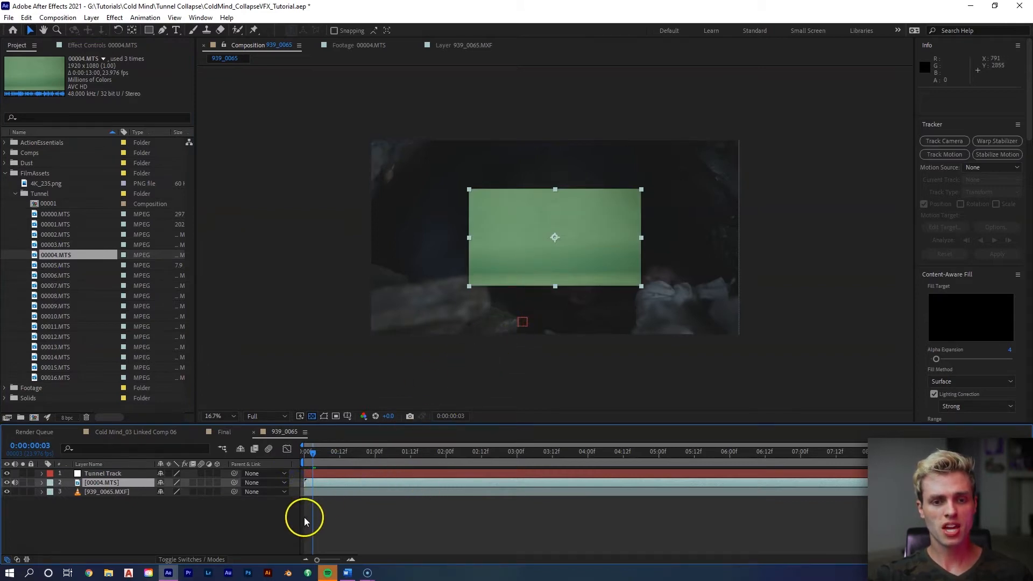
# Step: Hide the 939_0065.MXF layer and preview the green-screen clip 00004.MTS
pyautogui.click(320, 493)
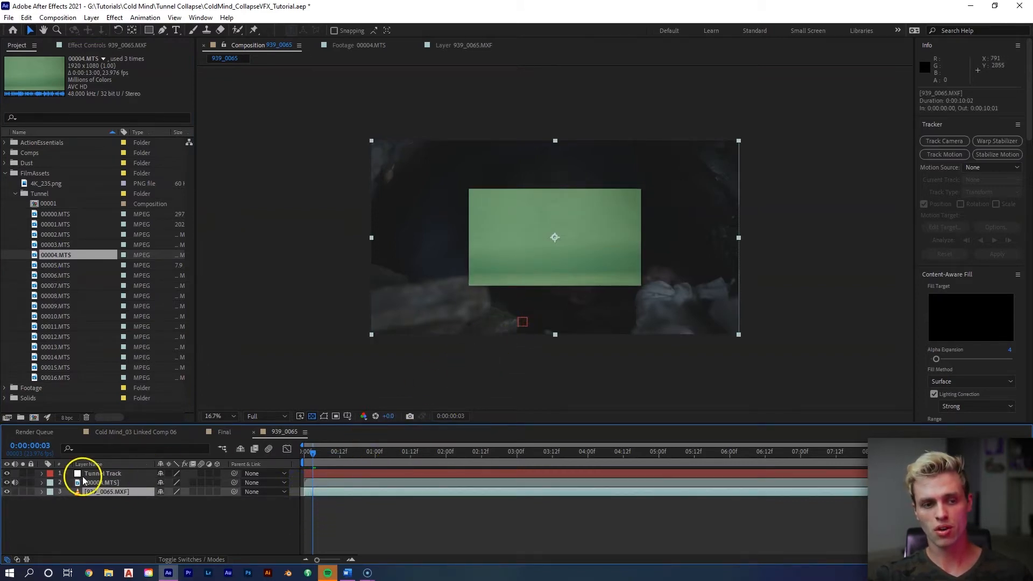
pyautogui.click(7, 492)
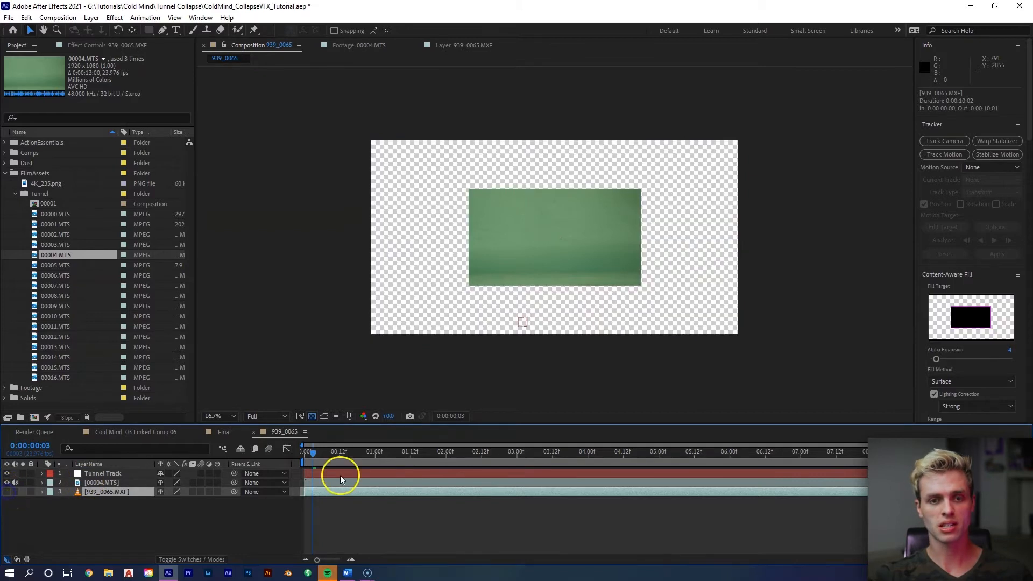
pyautogui.click(581, 257)
pyautogui.press('.')
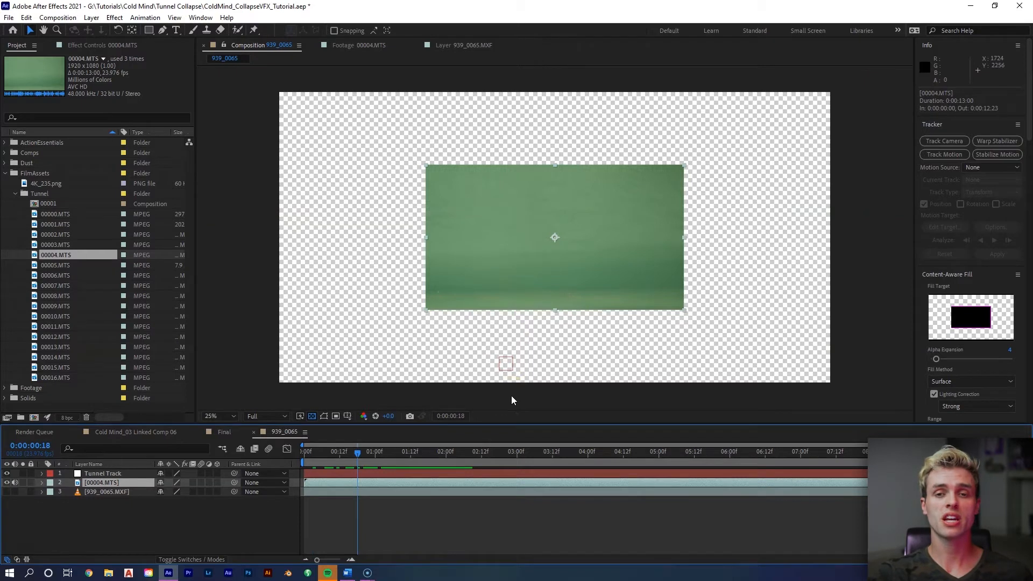
pyautogui.press('space')
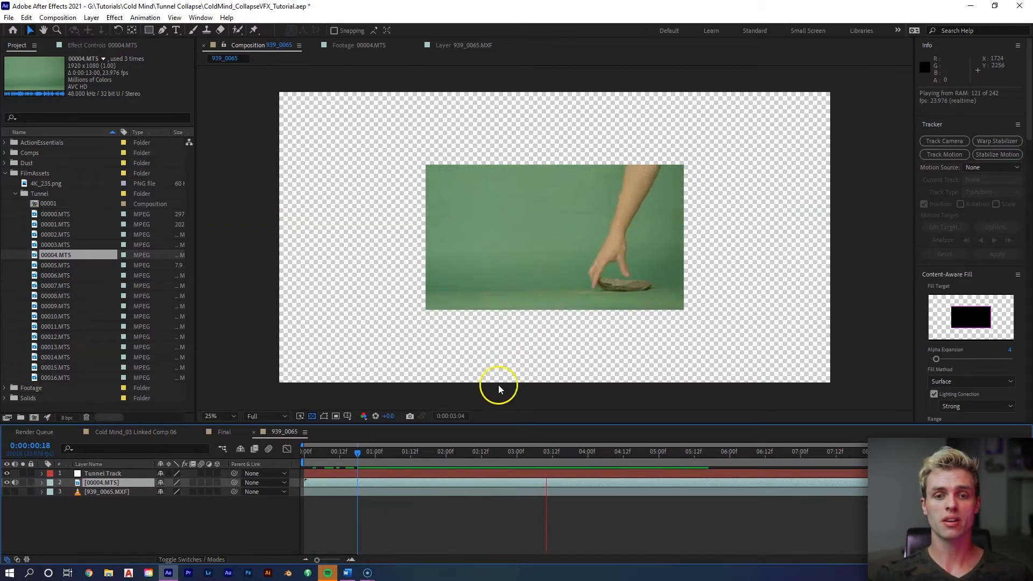
pyautogui.click(385, 459)
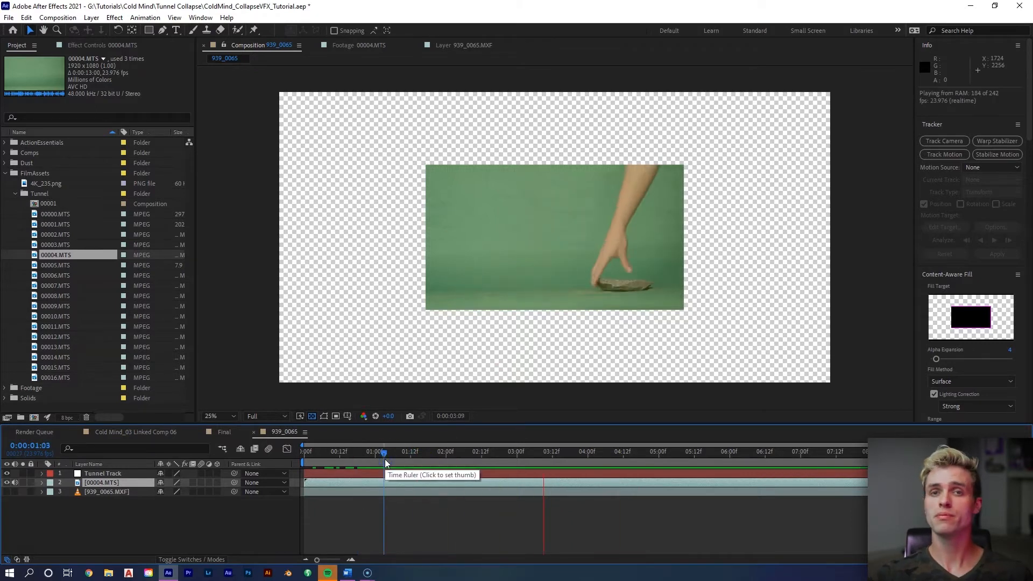
pyautogui.press('space')
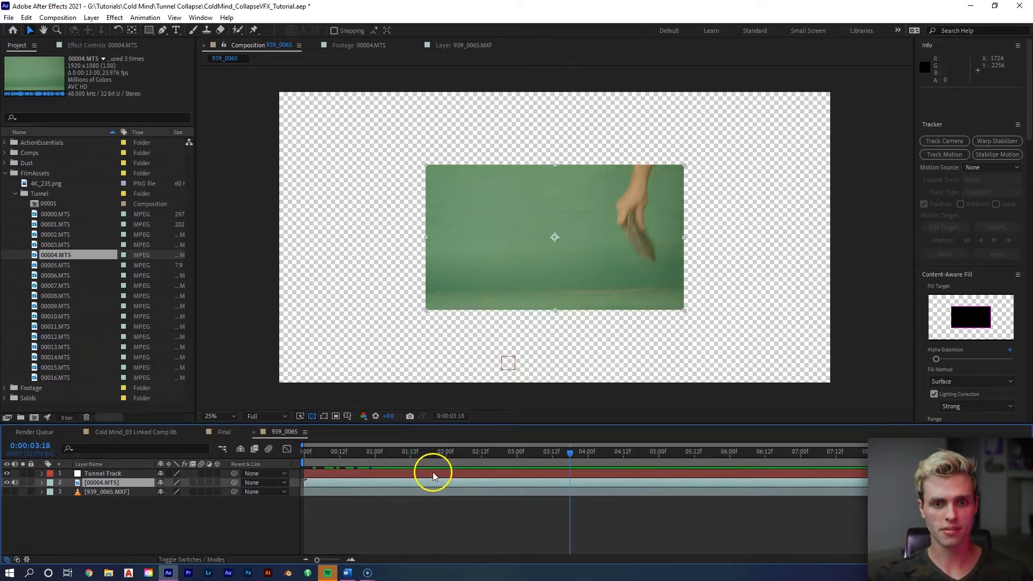
# Step: Save the project and enable time remapping on the 00004.MTS layer
pyautogui.click(418, 453)
pyautogui.hotkey('ctrl', 's')
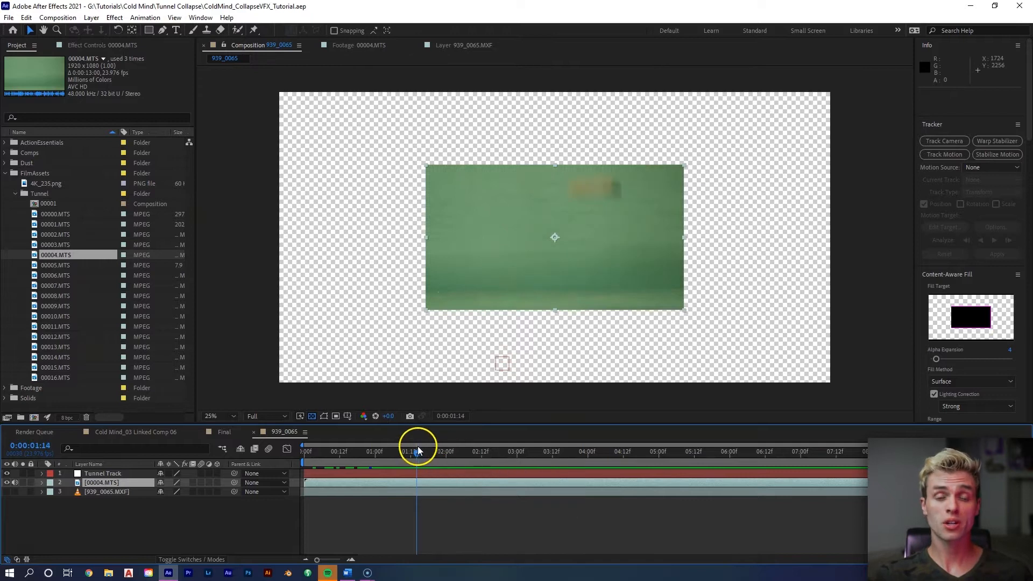
pyautogui.rightClick(431, 483)
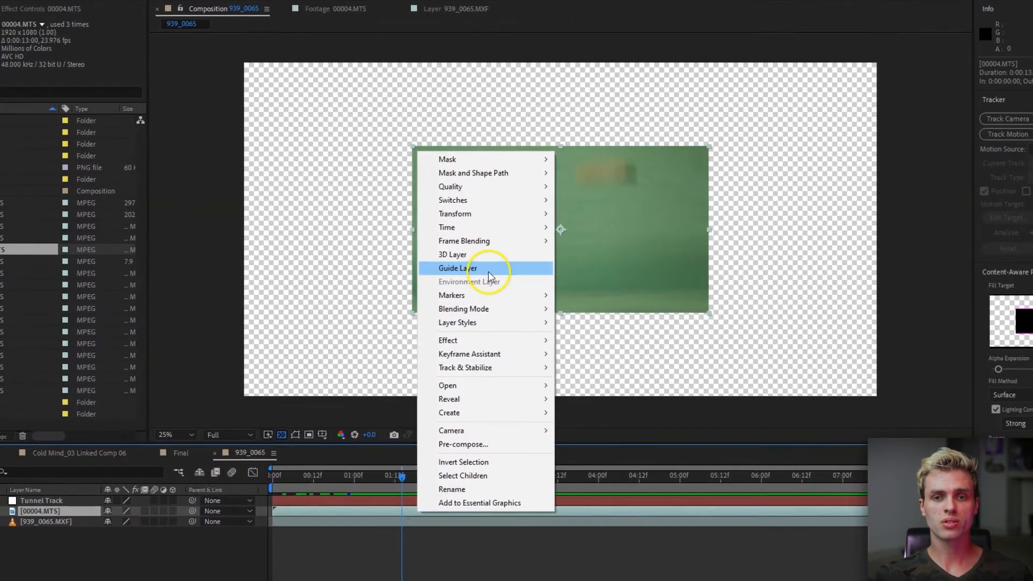
pyautogui.moveTo(496, 228)
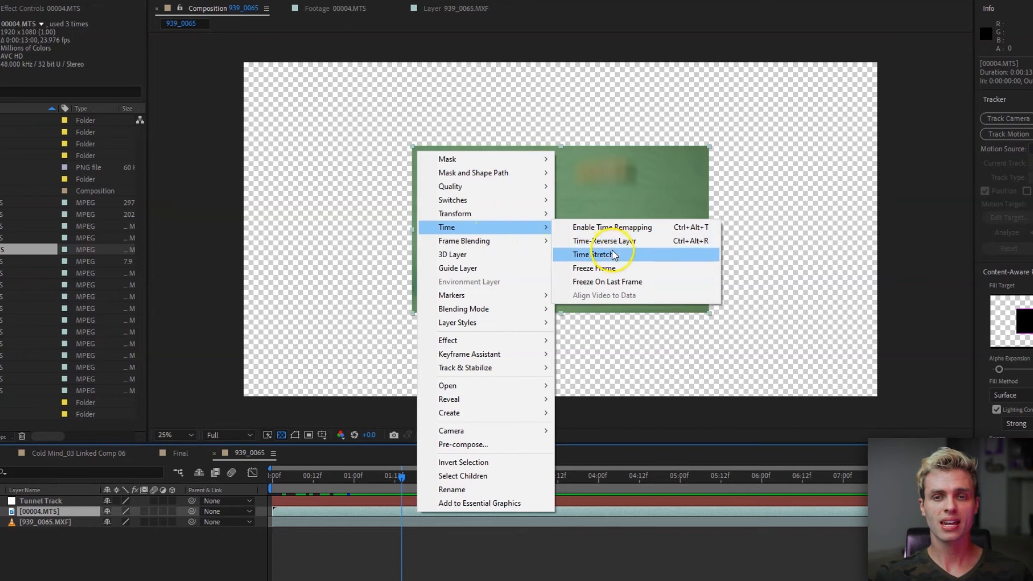
pyautogui.click(618, 227)
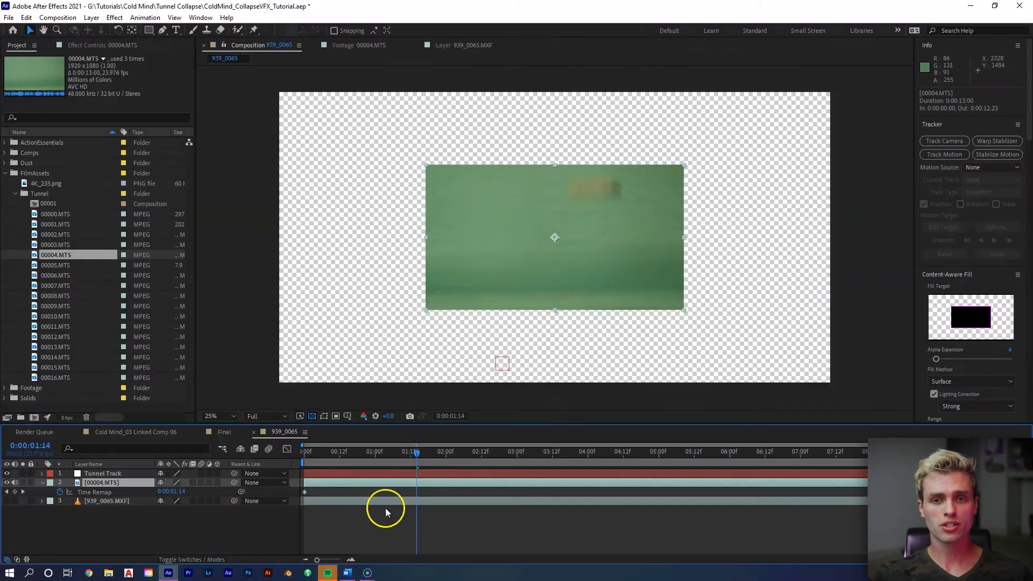
# Step: Add a Time Remap keyframe to 00004.MTS at 0:00:01:14, the first frame showing the falling rock
pyautogui.moveTo(420, 452); pyautogui.dragTo(417, 451)
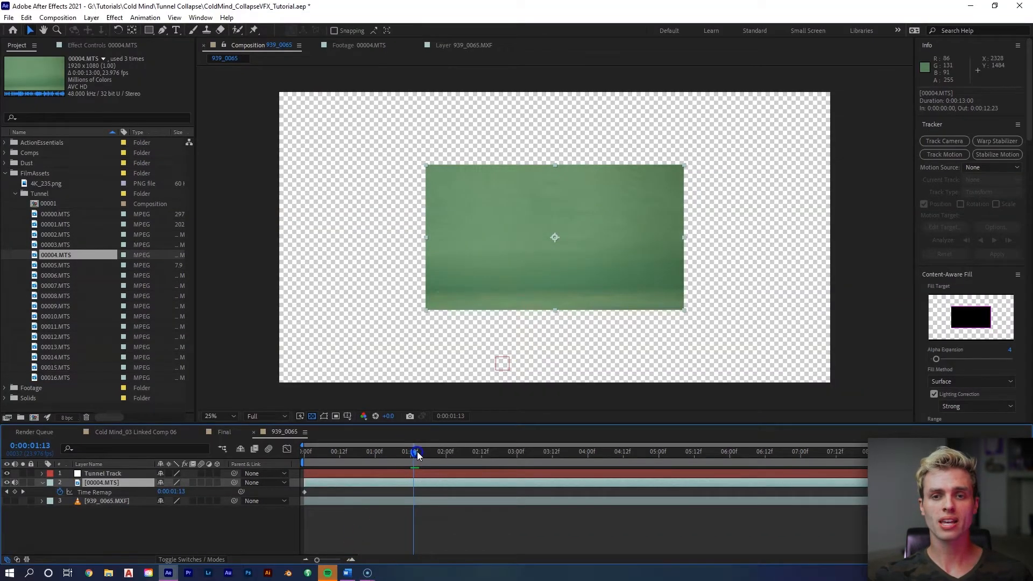
pyautogui.moveTo(545, 224); pyautogui.dragTo(545, 226)
pyautogui.scroll(2, 560, 228)
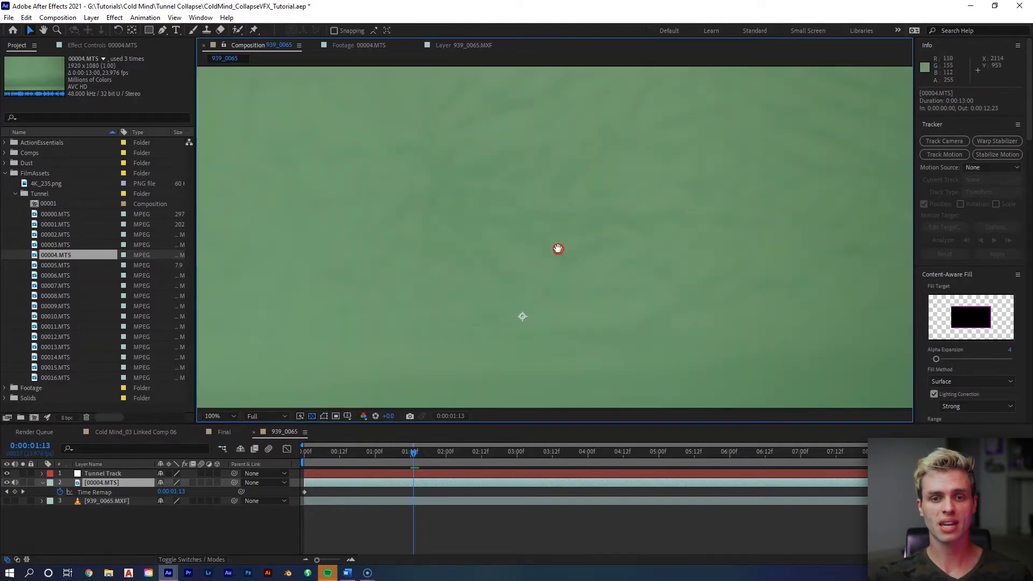
pyautogui.moveTo(424, 453); pyautogui.dragTo(418, 454)
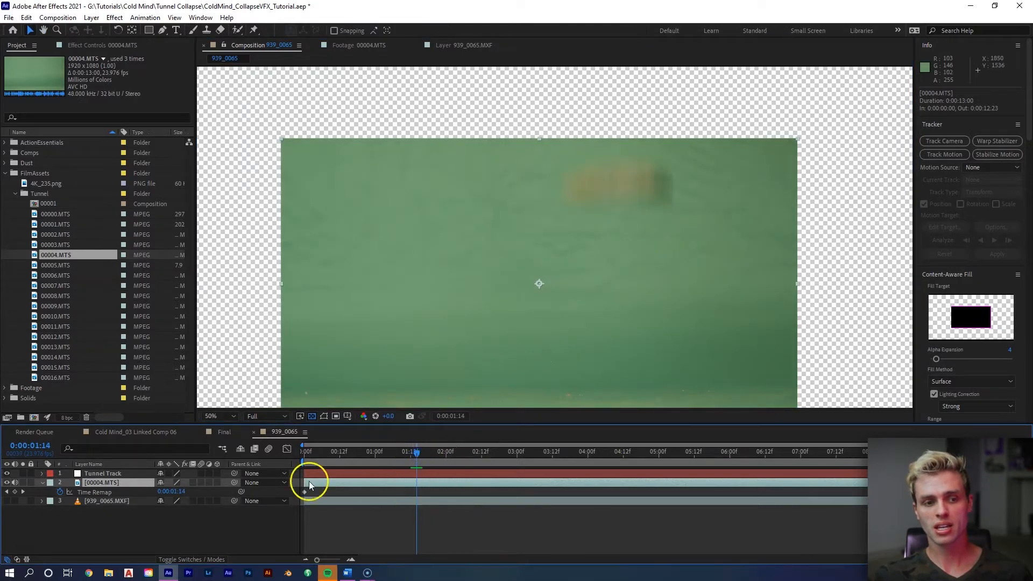
pyautogui.click(14, 491)
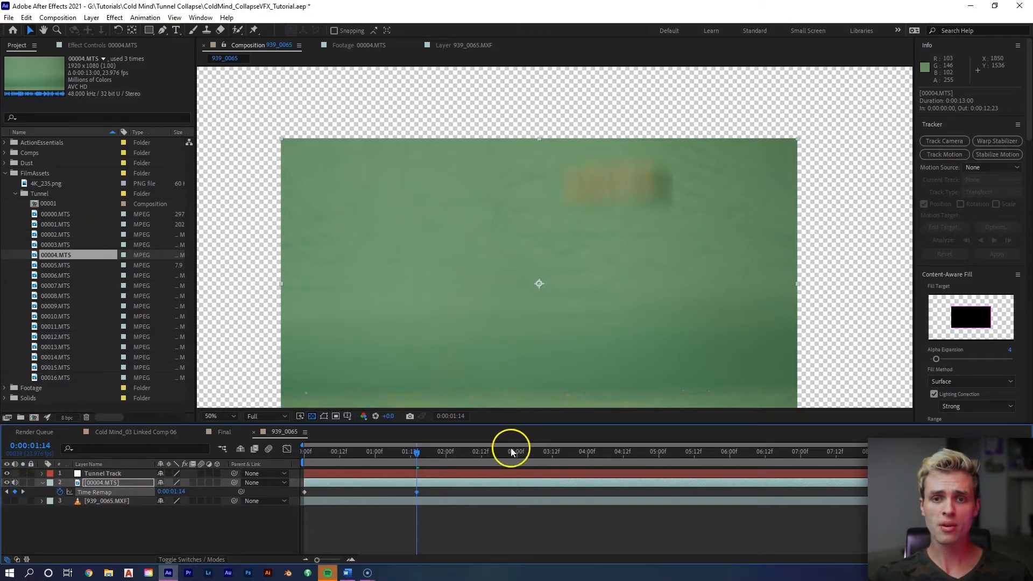
# Step: Add a Time Remap keyframe at 0:00:02:17, where the rock lies still, and delete the keyframe at 0:00:00:00
pyautogui.moveTo(543, 355); pyautogui.dragTo(541, 310)
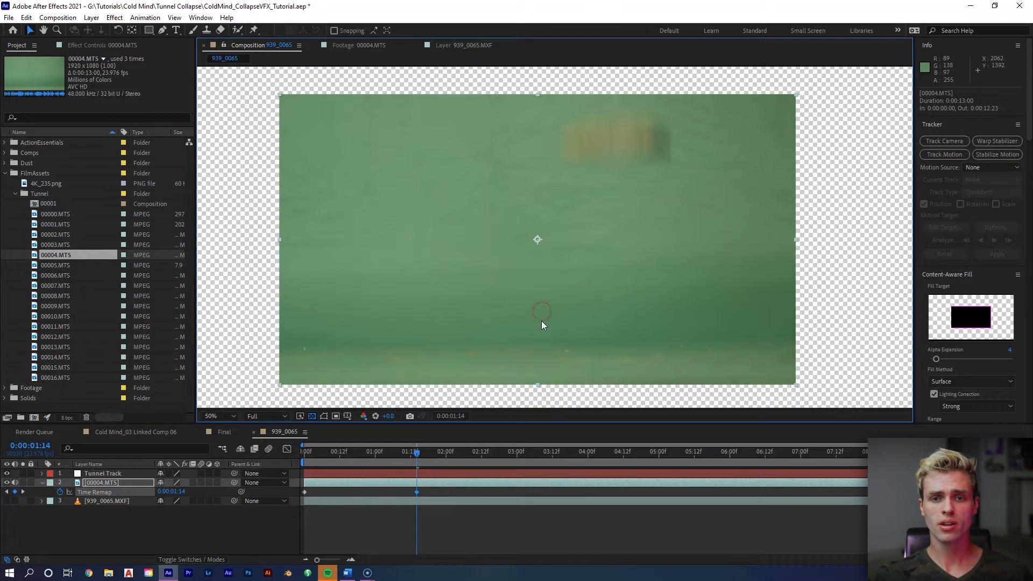
pyautogui.moveTo(447, 451); pyautogui.dragTo(497, 445)
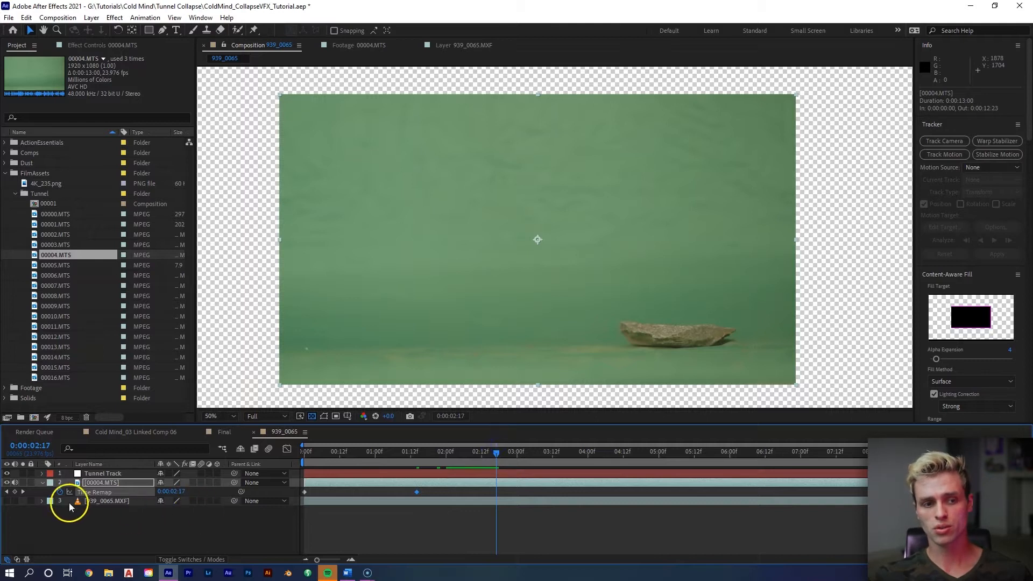
pyautogui.click(14, 492)
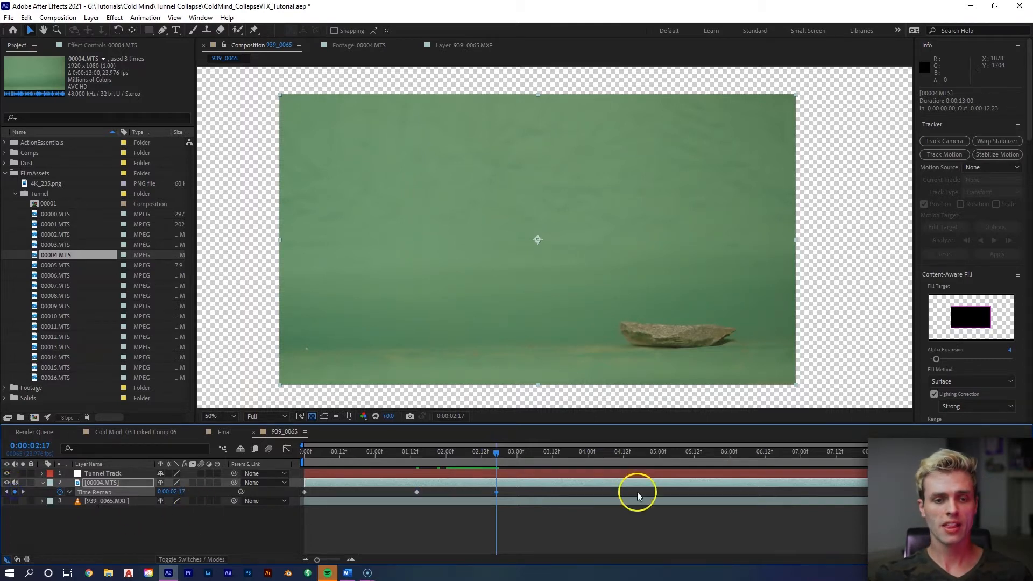
pyautogui.click(305, 491)
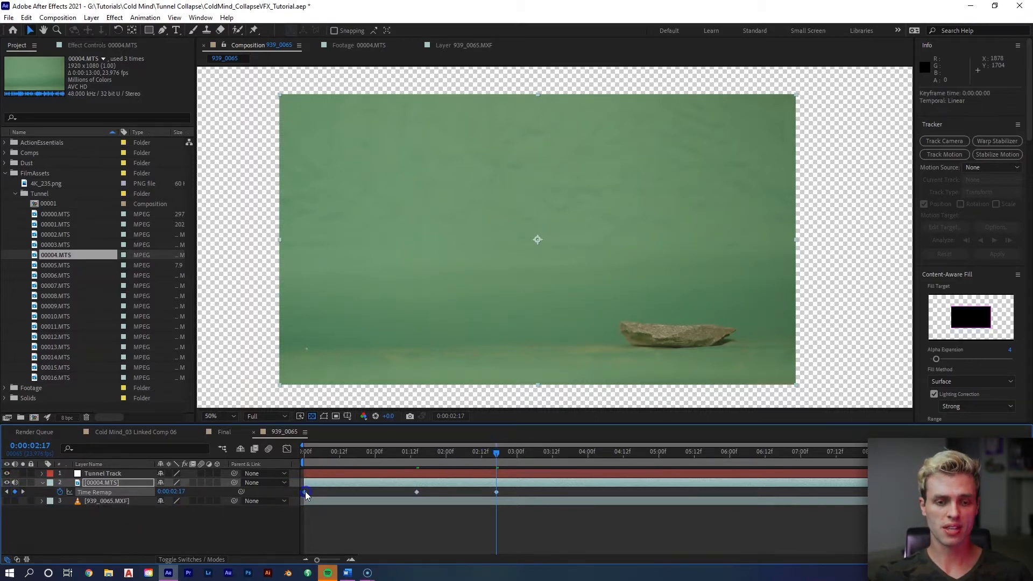
pyautogui.press('Delete')
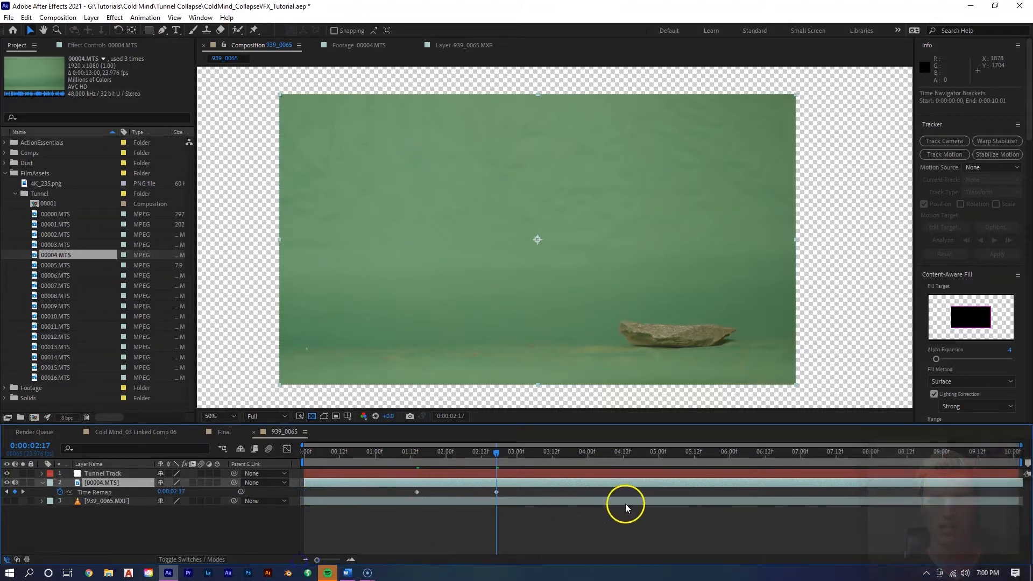
# Step: Shift the 00004.MTS layer to start at 0:00:00:12 and play back the frozen rock and its fall
pyautogui.moveTo(637, 486); pyautogui.dragTo(430, 498)
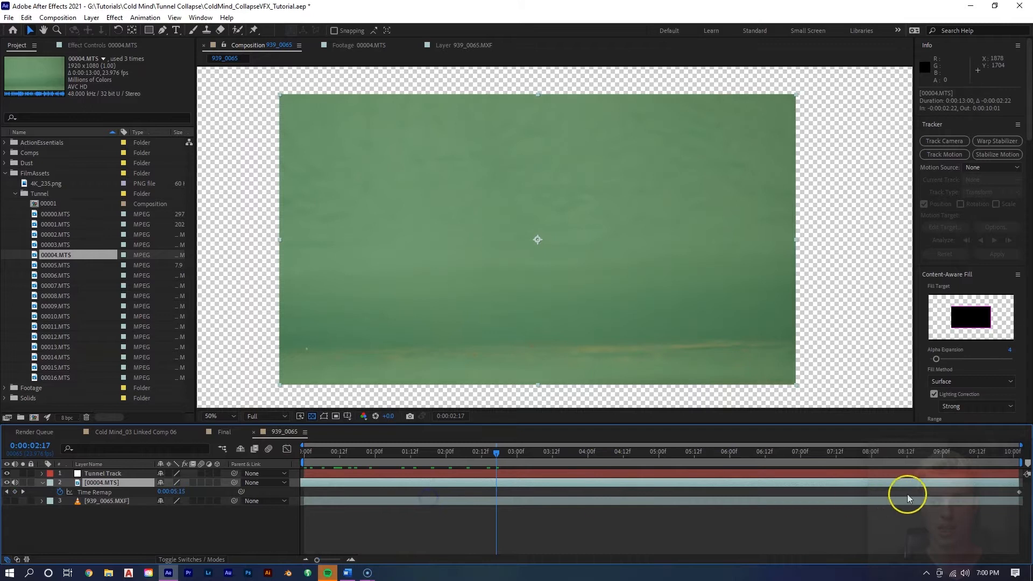
pyautogui.moveTo(488, 484); pyautogui.dragTo(726, 483)
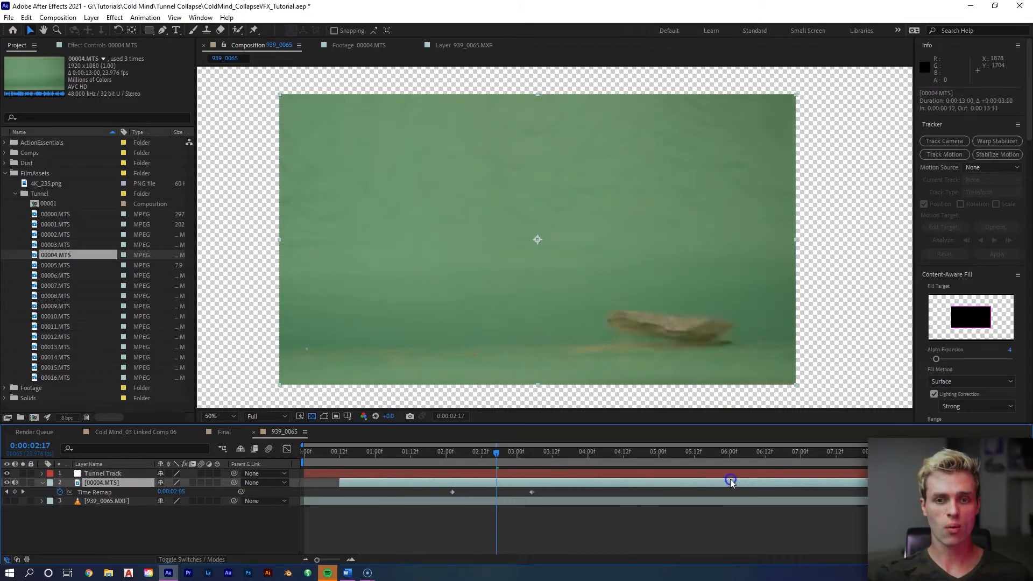
pyautogui.moveTo(498, 458); pyautogui.dragTo(399, 460)
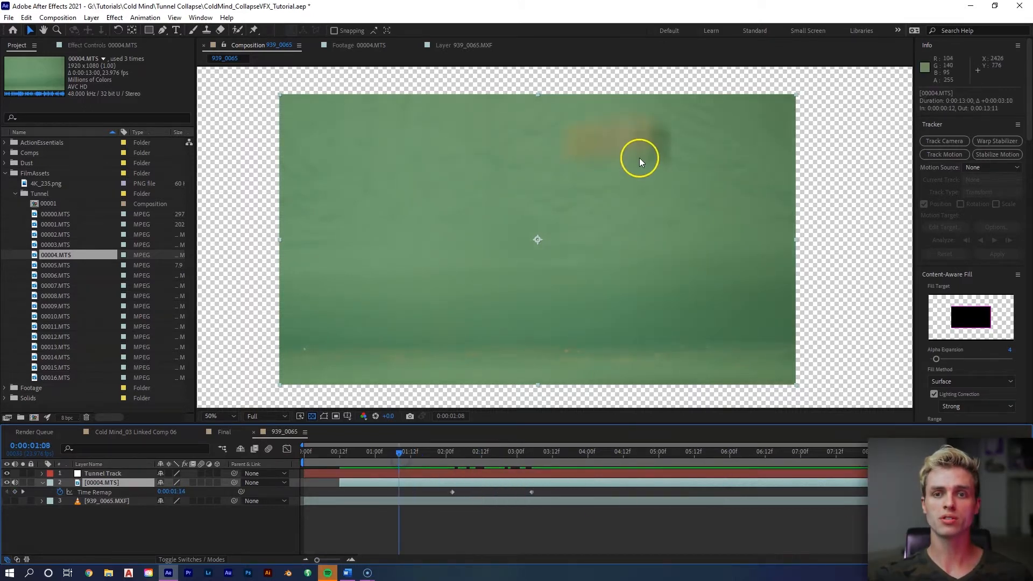
pyautogui.press('space')
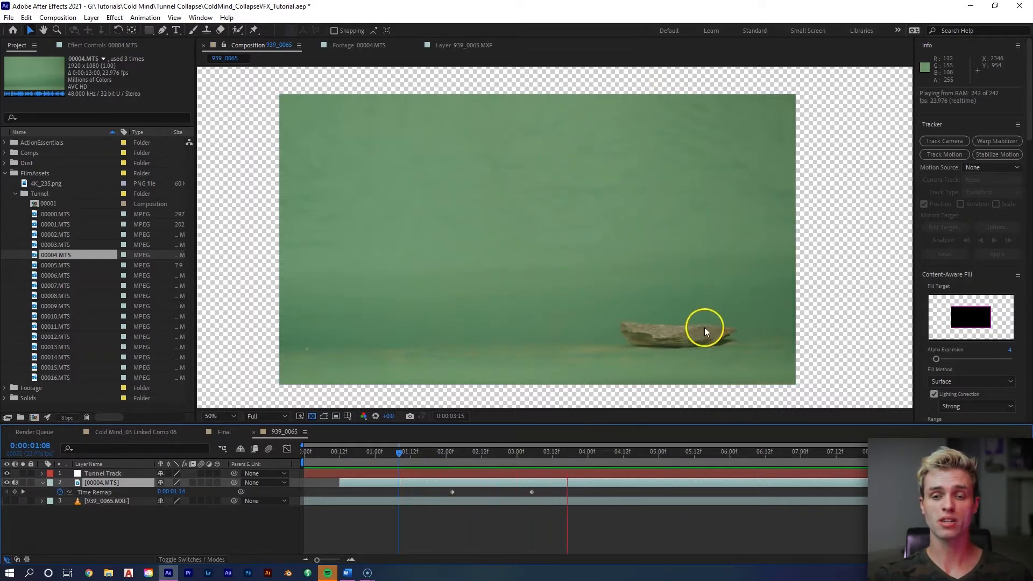
# Step: Move the playhead to 0:00:01:23 and apply the Selective Color effect to the 00004.MTS layer
pyautogui.click(449, 452)
pyautogui.rightClick(457, 481)
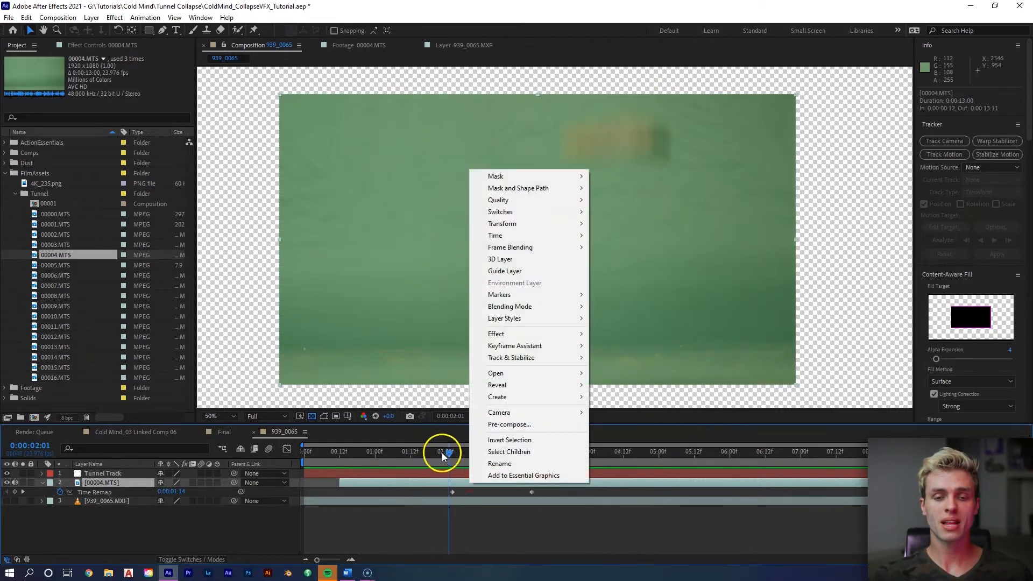
pyautogui.click(442, 453)
pyautogui.rightClick(480, 479)
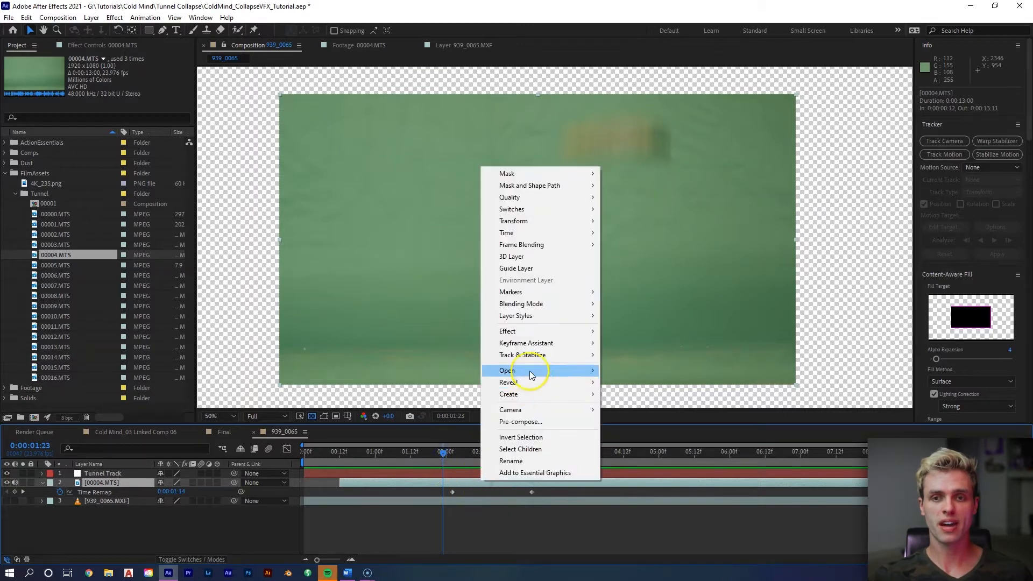
pyautogui.moveTo(552, 331)
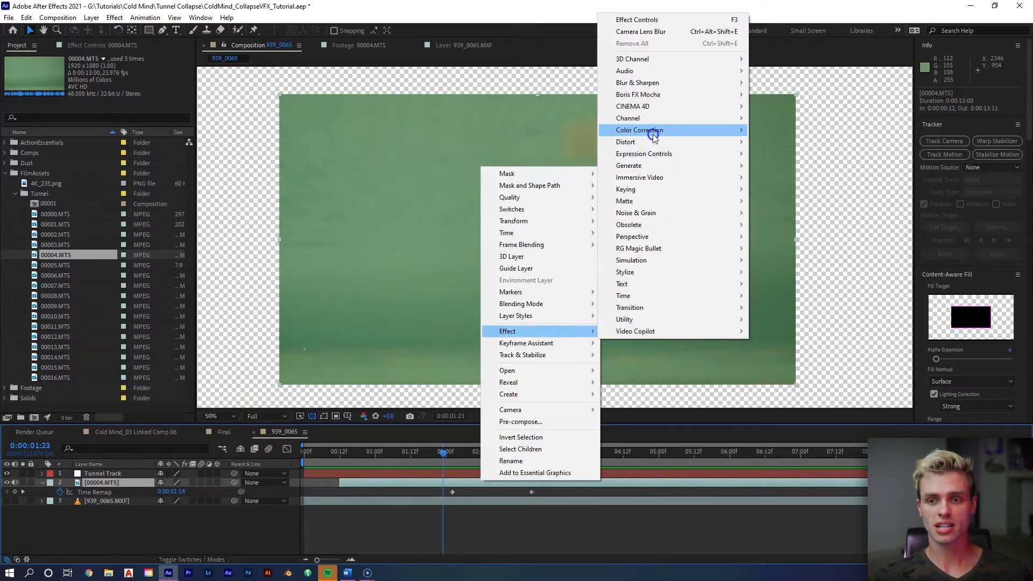
pyautogui.moveTo(654, 134)
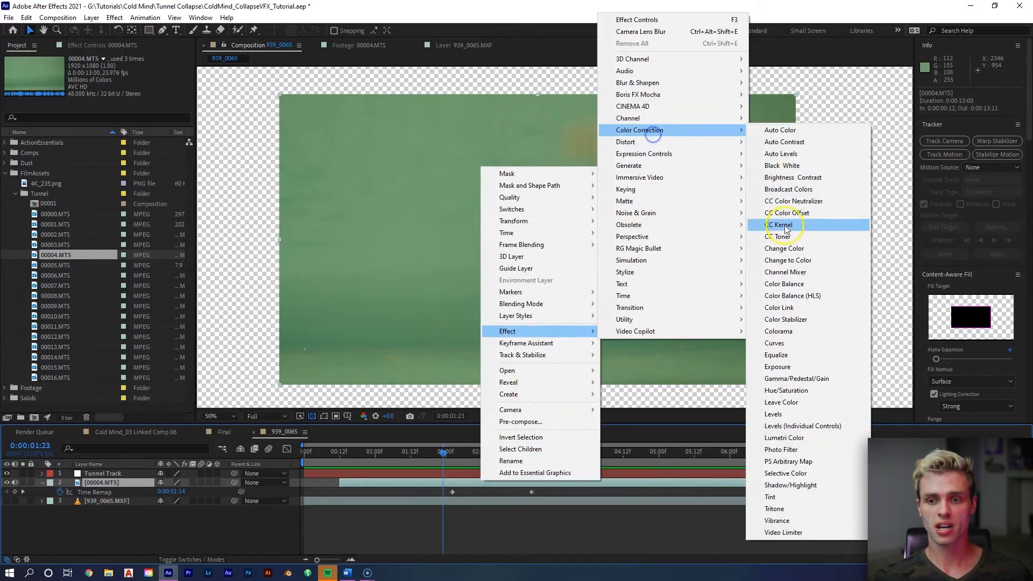
pyautogui.click(805, 474)
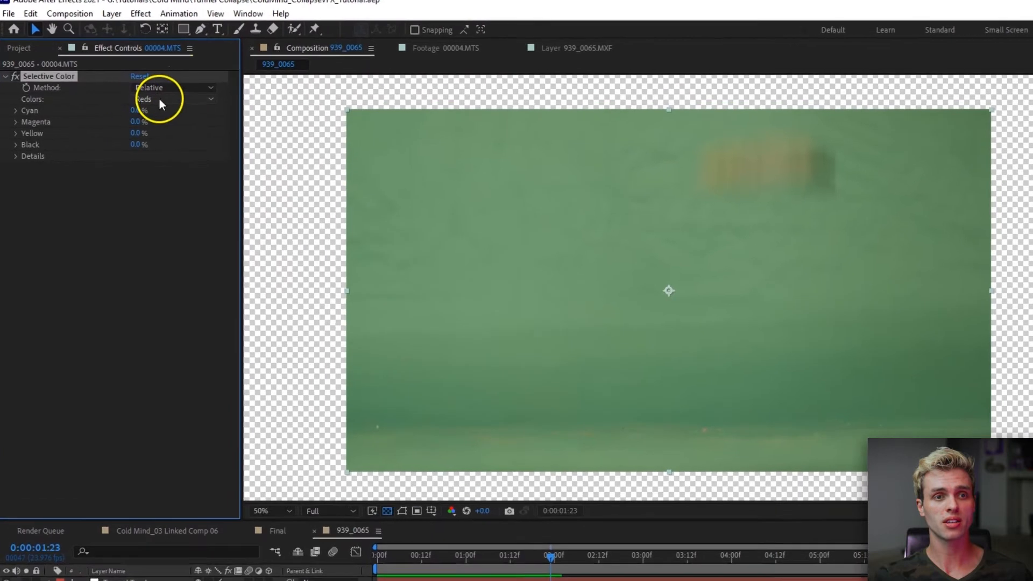
# Step: Set Selective Color's Greens to Cyan 100%, Magenta -100% and Yellow 100%, and compare the clip with and without the effect
pyautogui.click(172, 100)
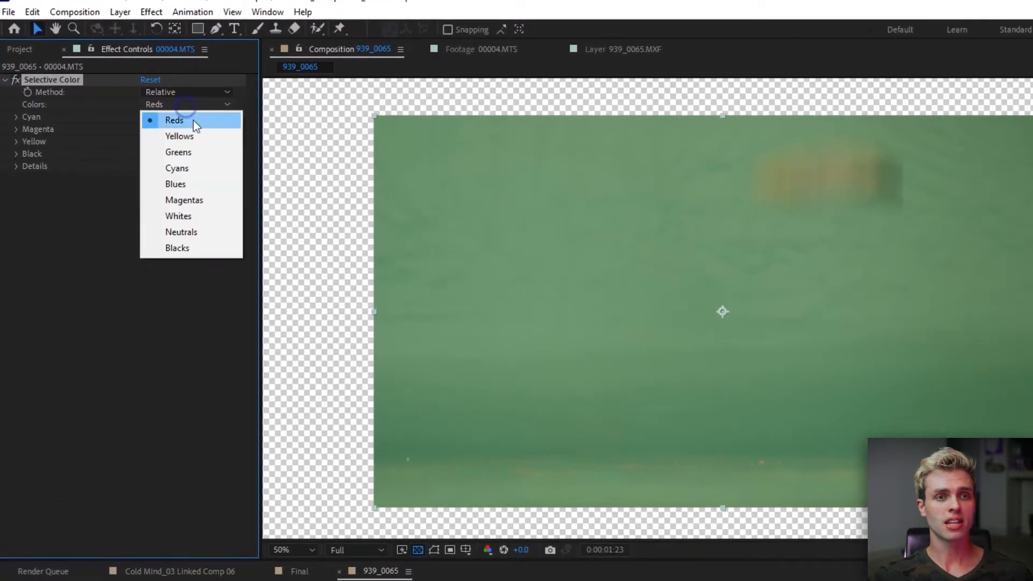
pyautogui.click(199, 148)
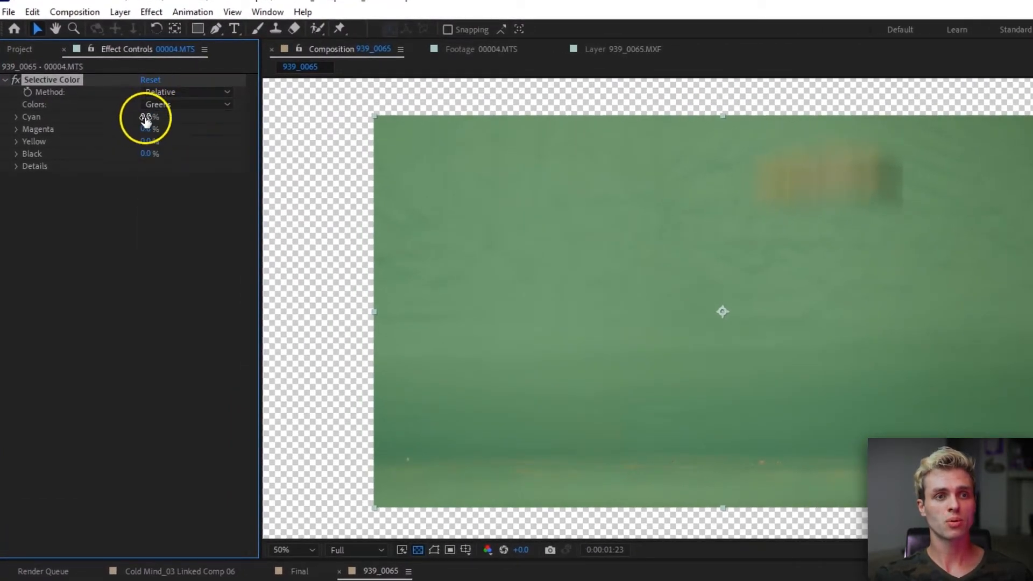
pyautogui.click(390, 114)
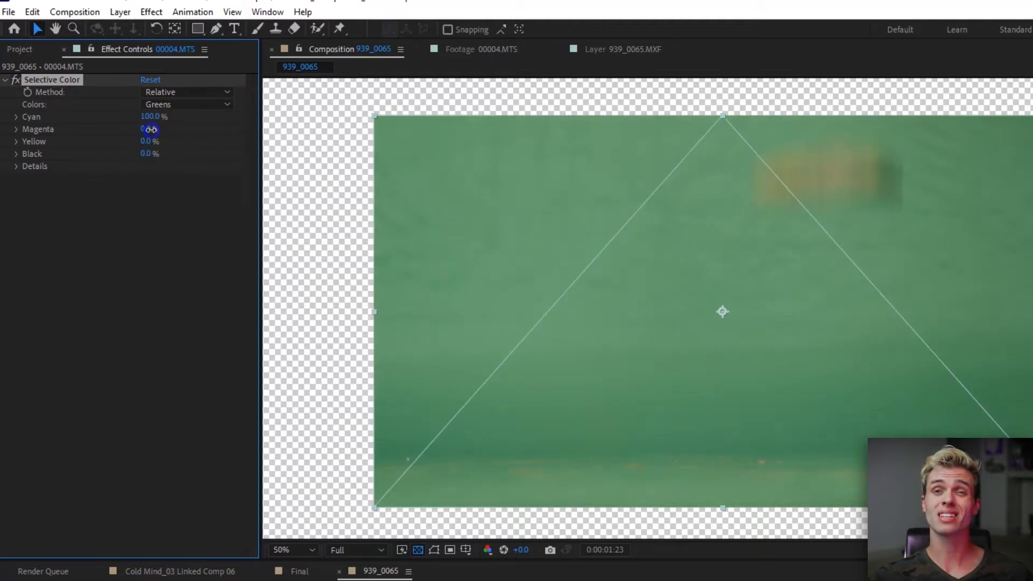
pyautogui.moveTo(151, 130); pyautogui.dragTo(31, 145)
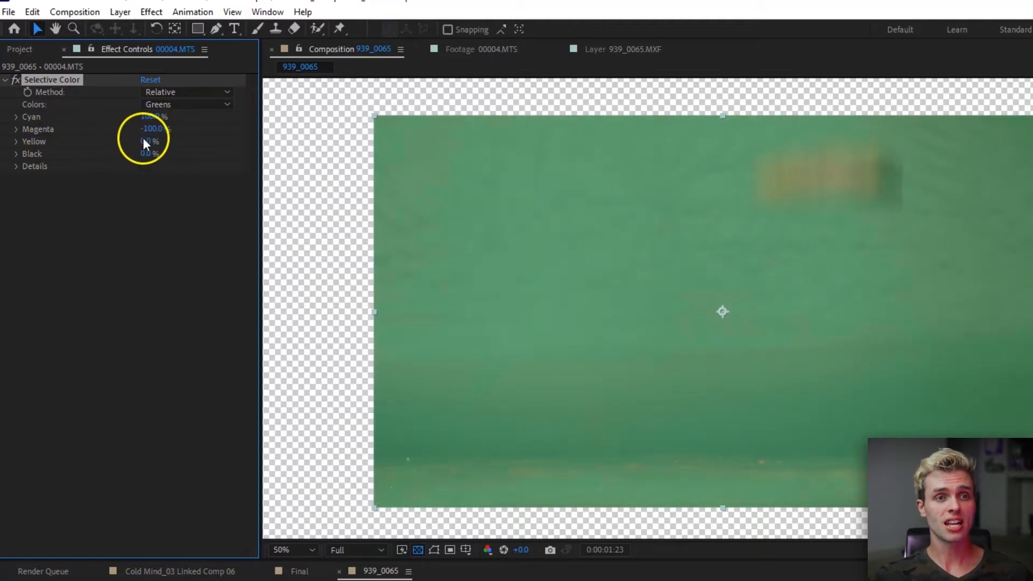
pyautogui.click(146, 141)
pyautogui.write('100')
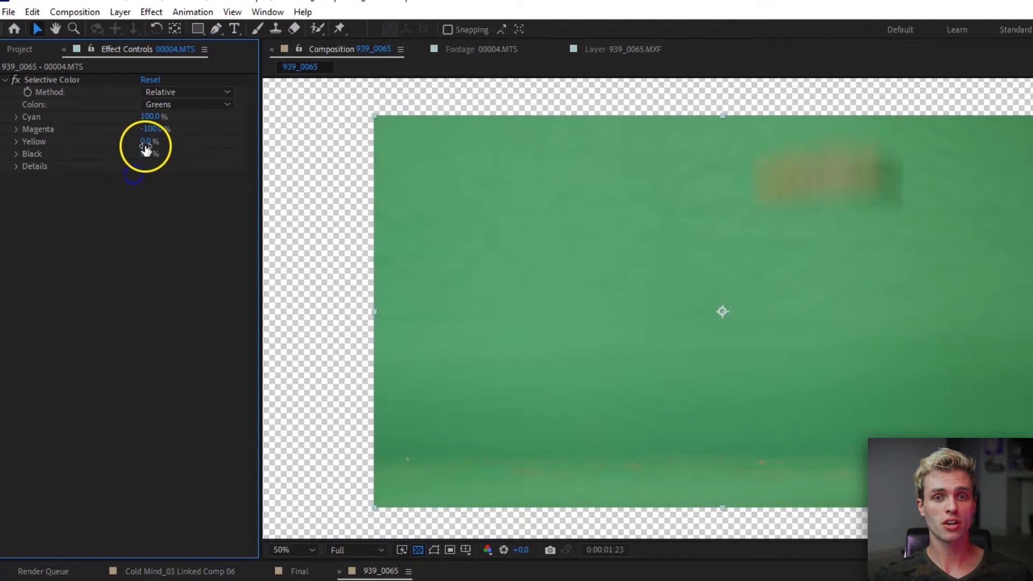
pyautogui.click(486, 132)
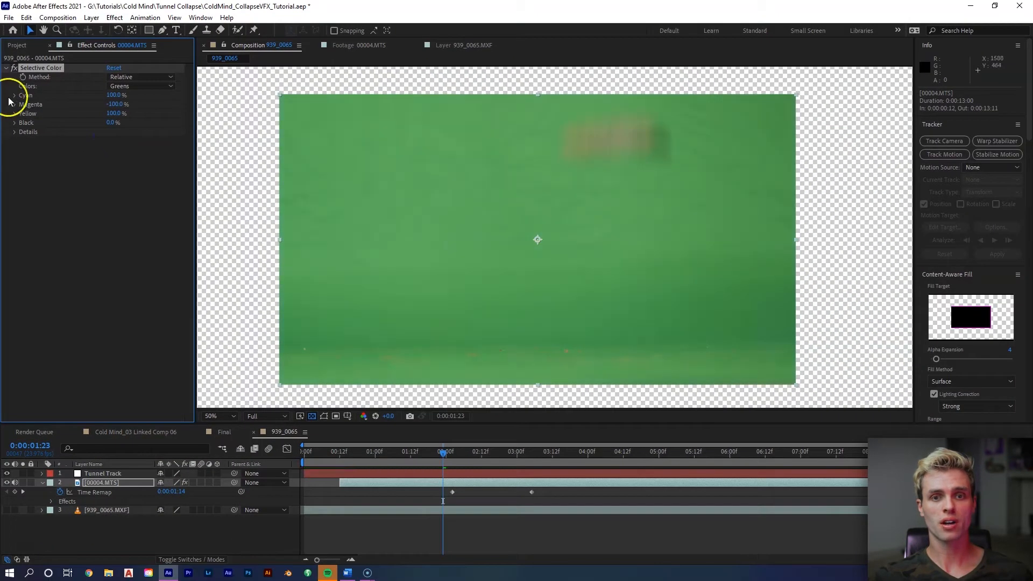
pyautogui.click(14, 68)
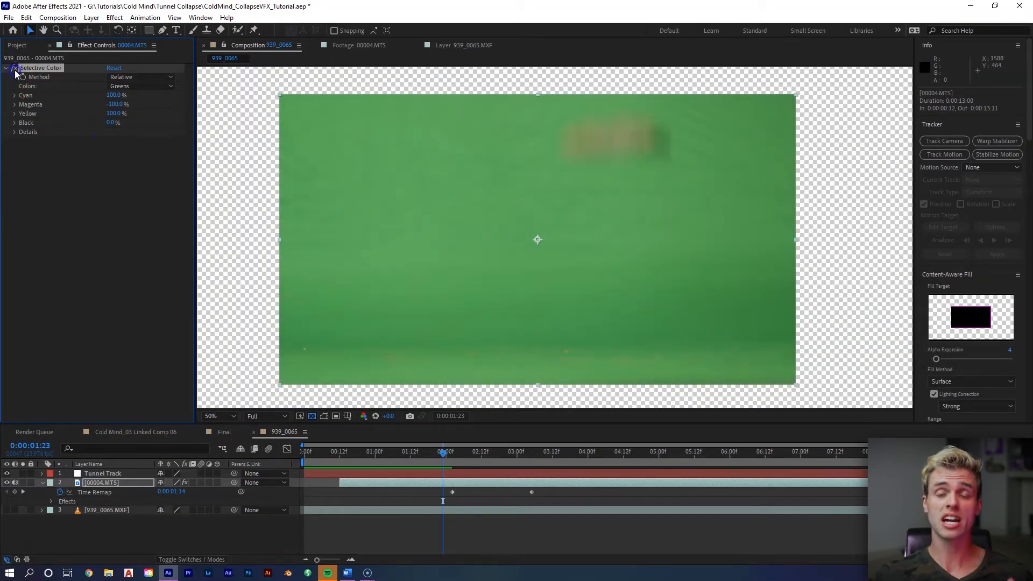
pyautogui.click(14, 68)
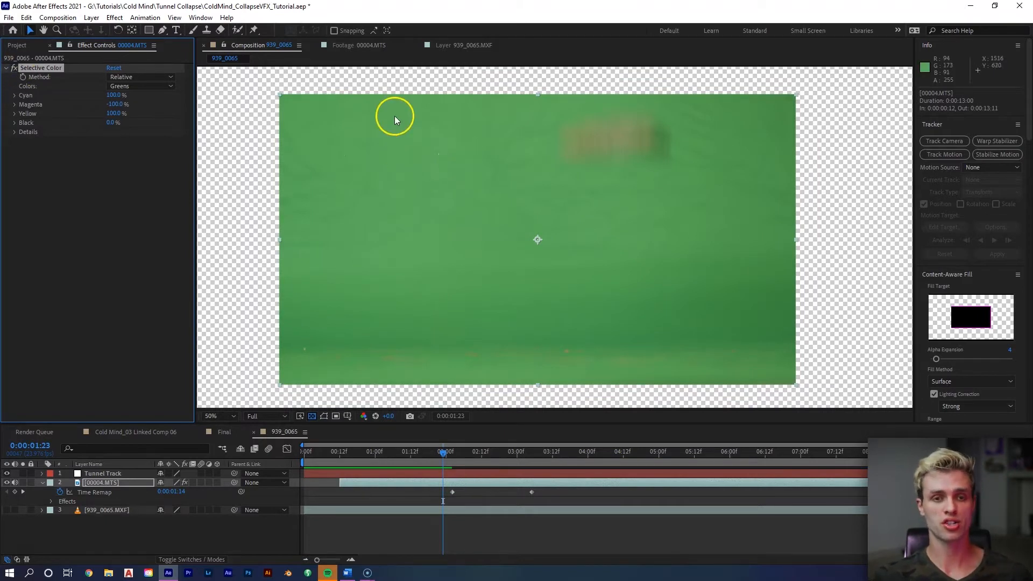
# Step: Key 00004.MTS with Keylight (1.2), sampling the green backdrop as the Screen Colour, and expand the Screen Matte settings
pyautogui.rightClick(472, 482)
pyautogui.moveTo(536, 336)
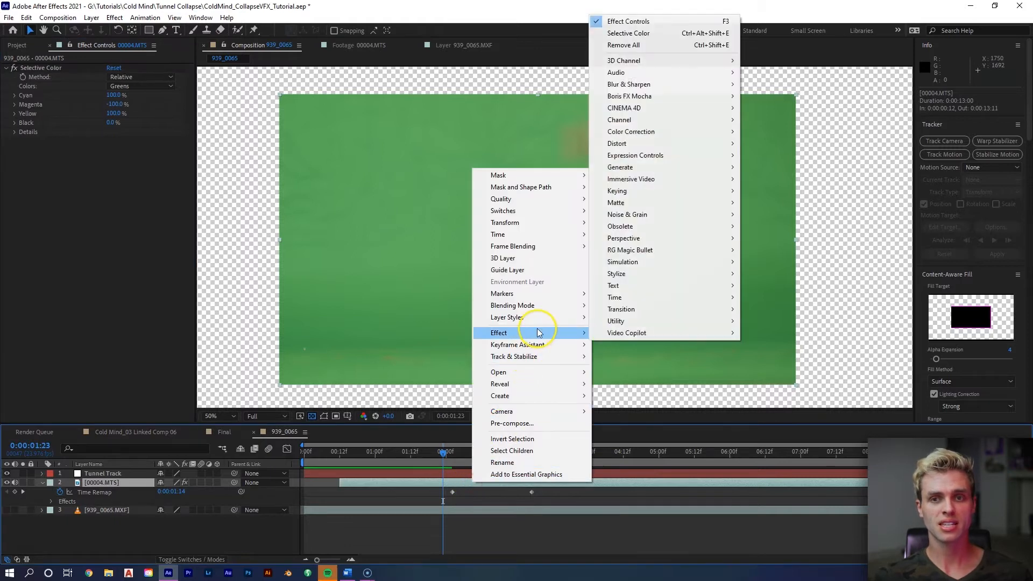
pyautogui.moveTo(641, 195)
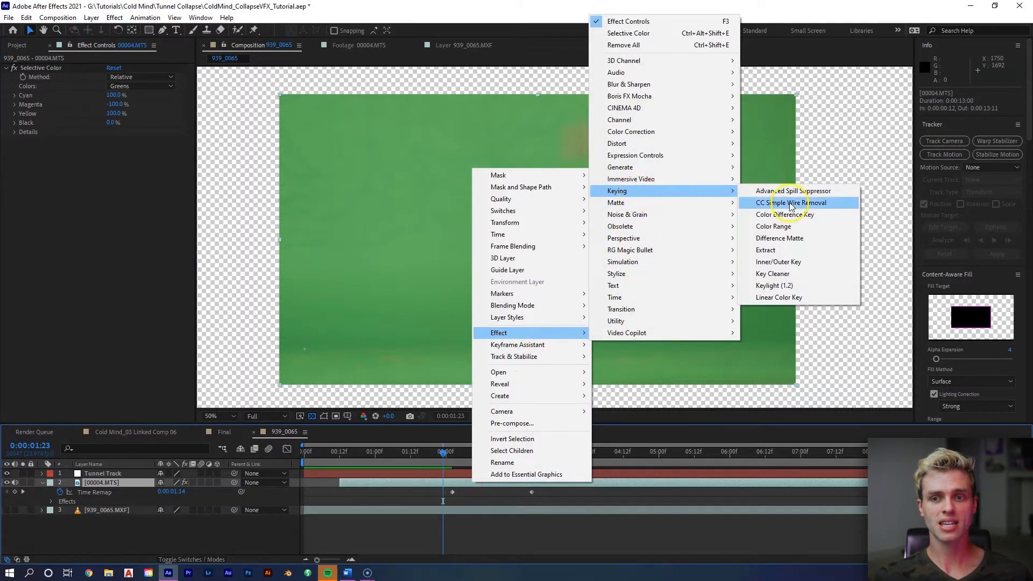
pyautogui.click(795, 287)
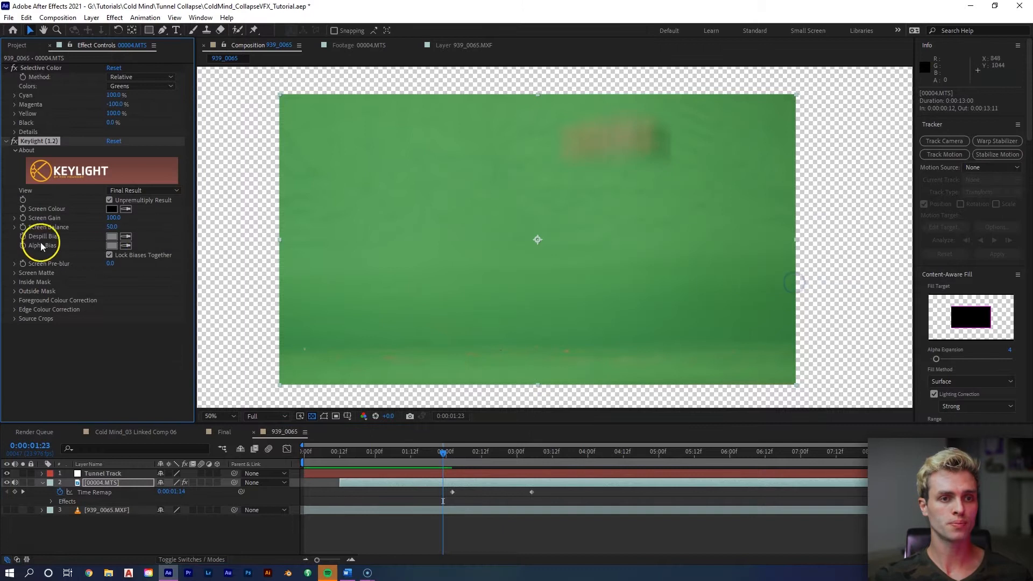
pyautogui.click(127, 211)
pyautogui.click(411, 220)
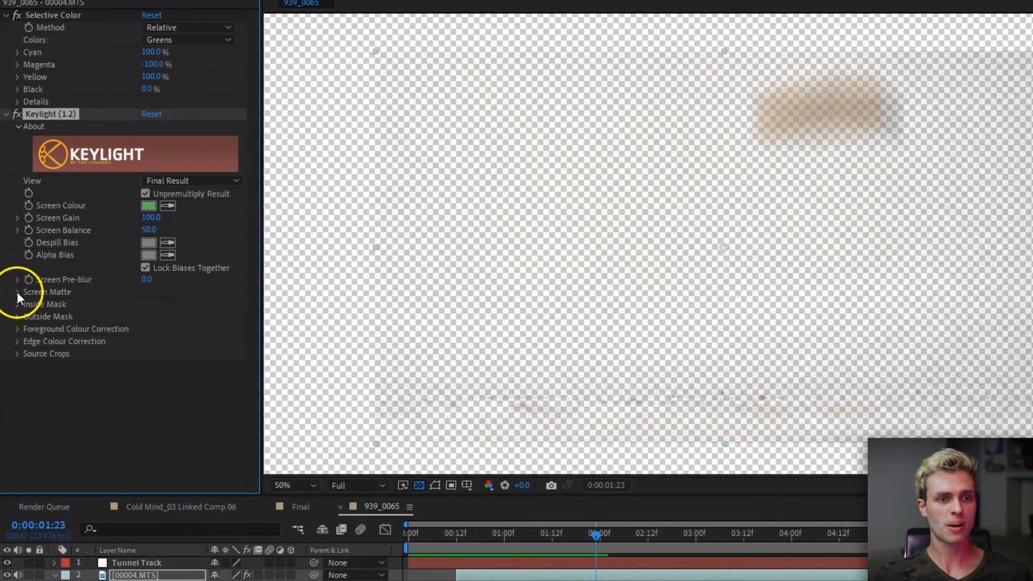
pyautogui.click(17, 292)
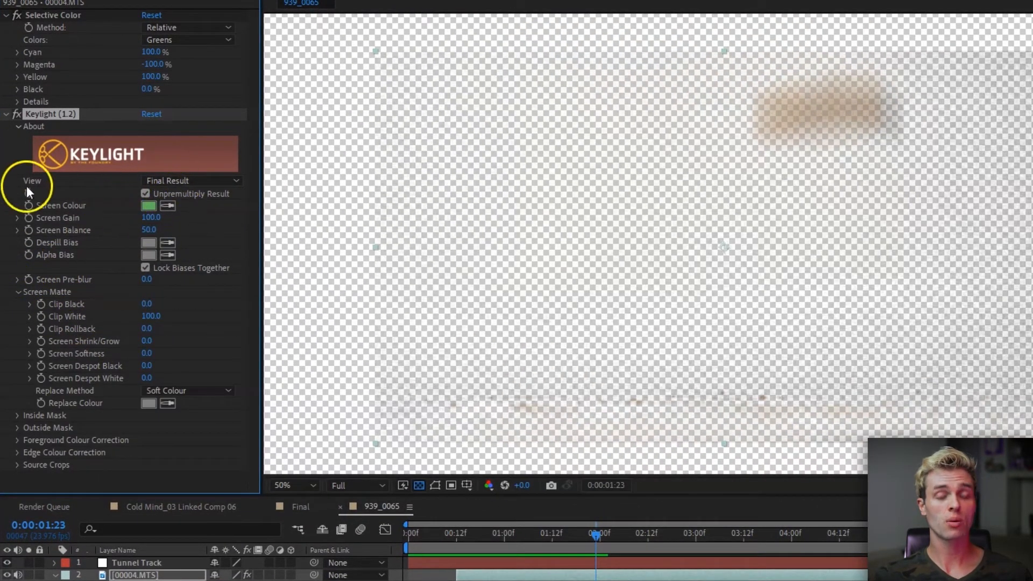
# Step: Switch Keylight's view to Screen Matte and raise Clip Black to 19 to clean up the black background
pyautogui.click(189, 182)
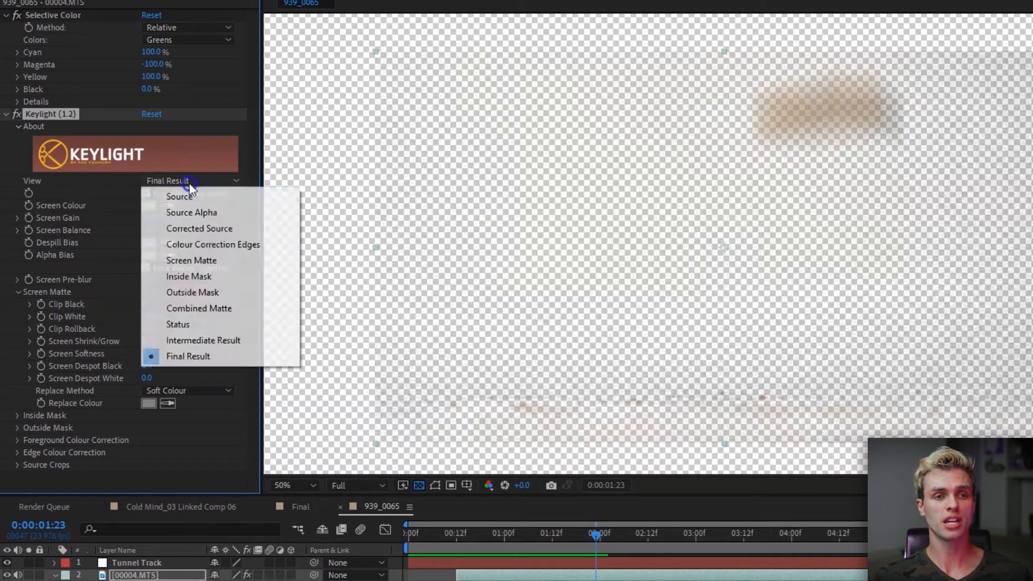
pyautogui.click(231, 258)
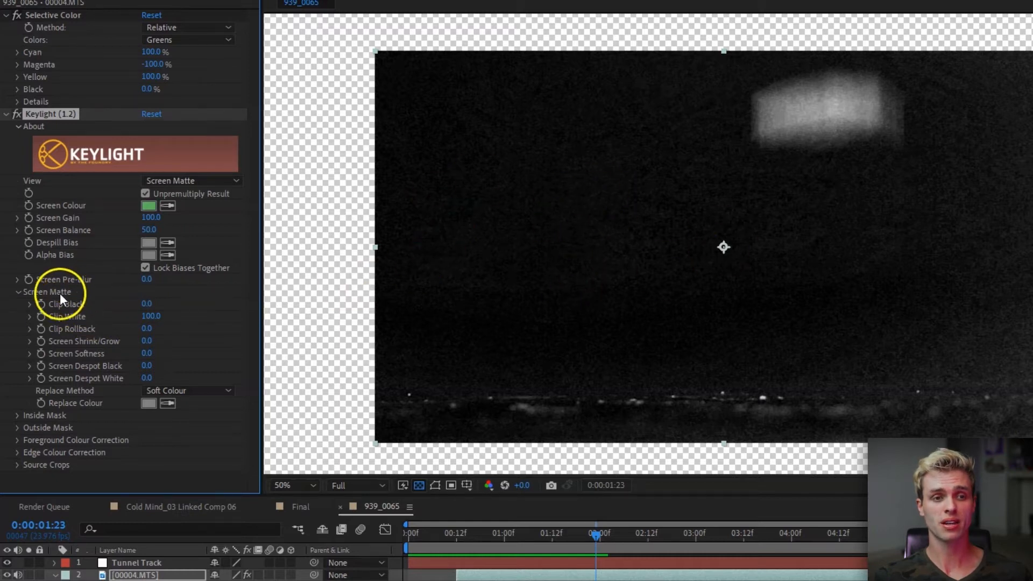
pyautogui.moveTo(150, 302); pyautogui.dragTo(157, 300)
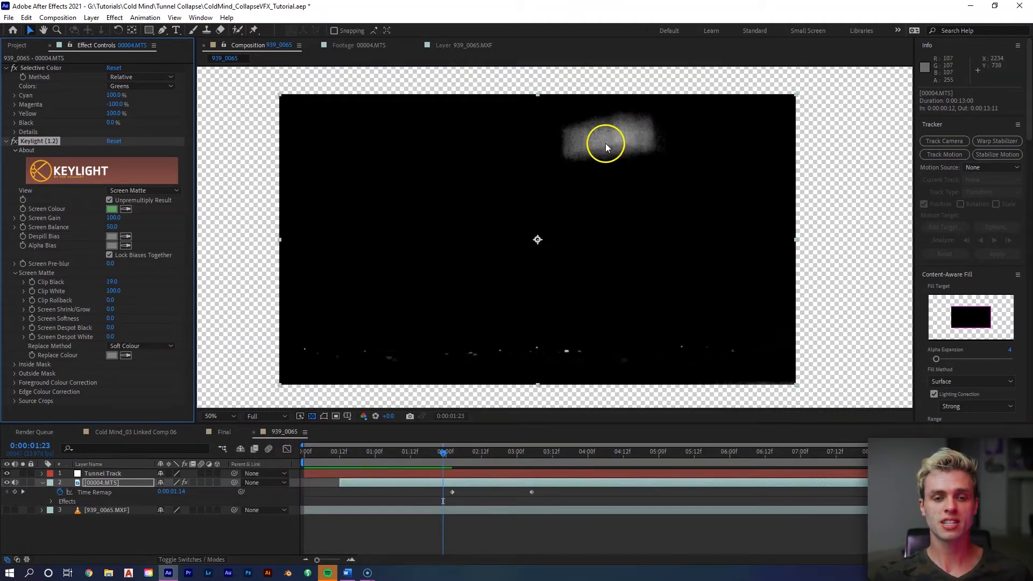
# Step: At 0:00:02:06, lower Keylight's Clip White to 85 and return its view to Final Result
pyautogui.click(457, 458)
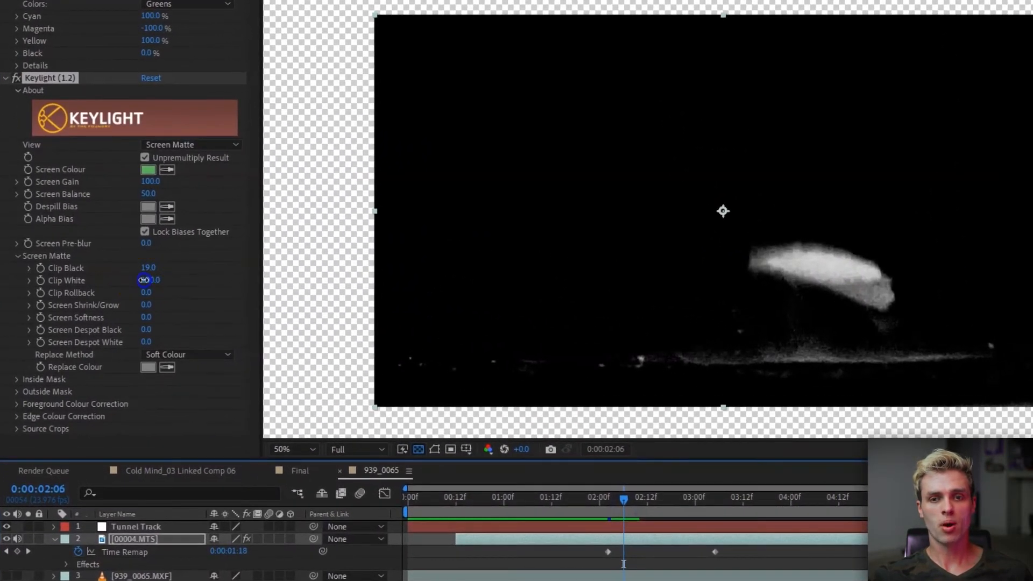
pyautogui.moveTo(140, 279); pyautogui.dragTo(135, 281)
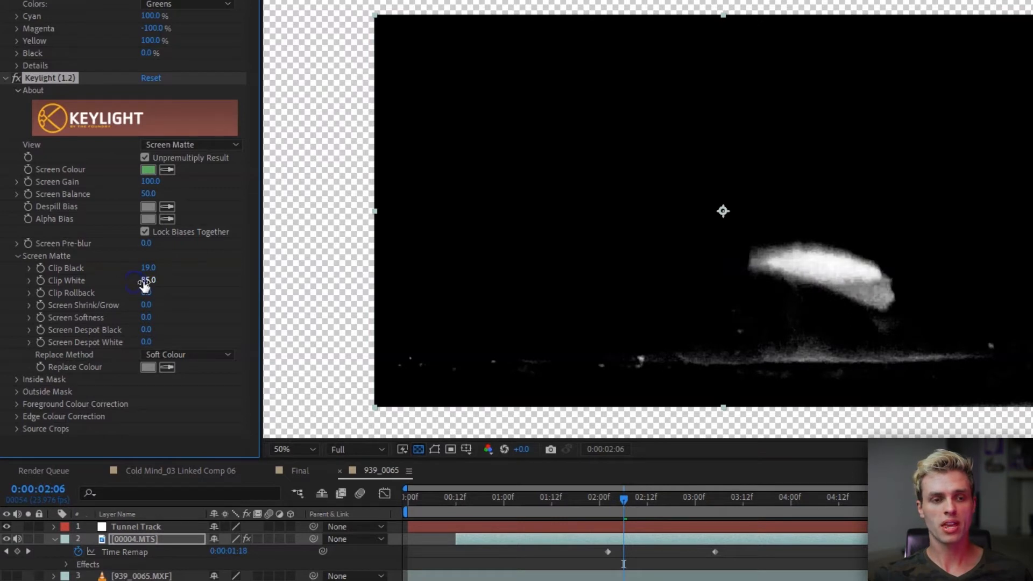
pyautogui.click(147, 281)
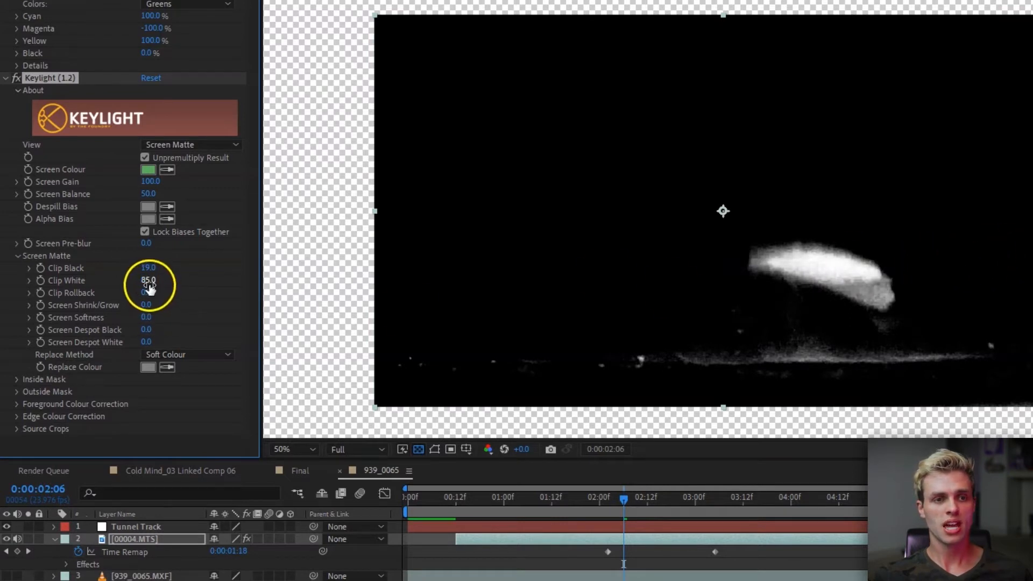
pyautogui.click(189, 144)
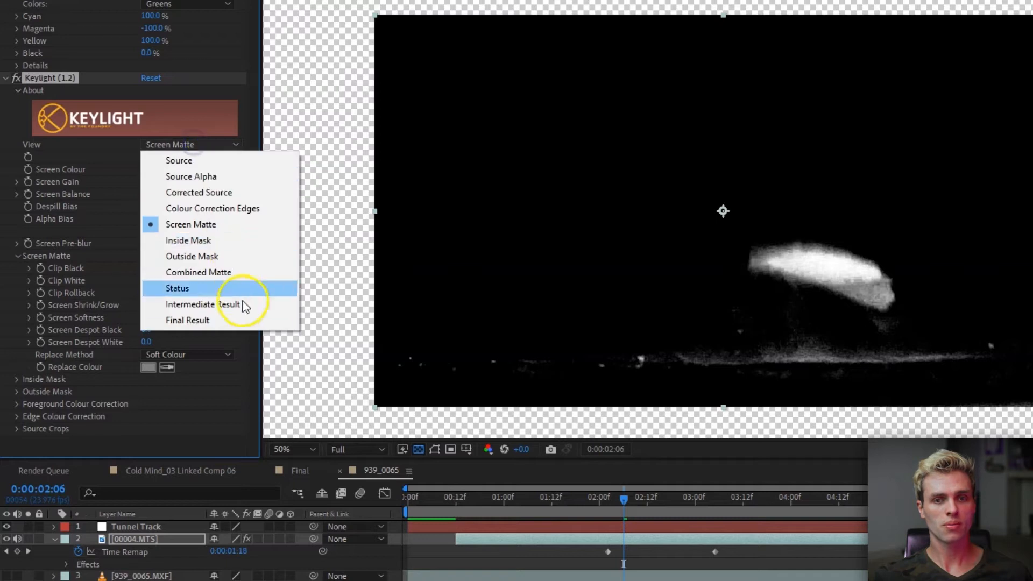
pyautogui.click(241, 320)
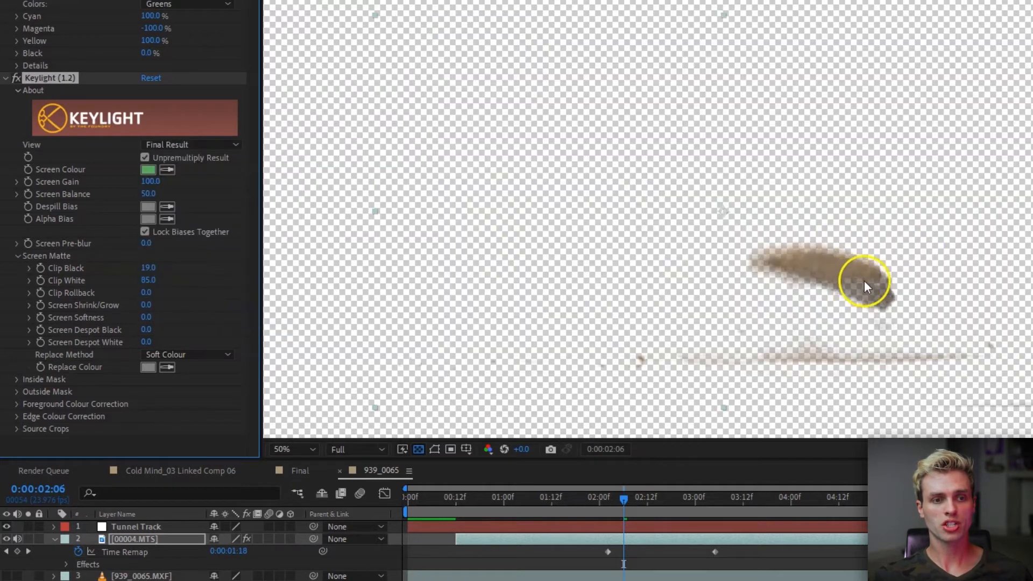
pyautogui.click(191, 355)
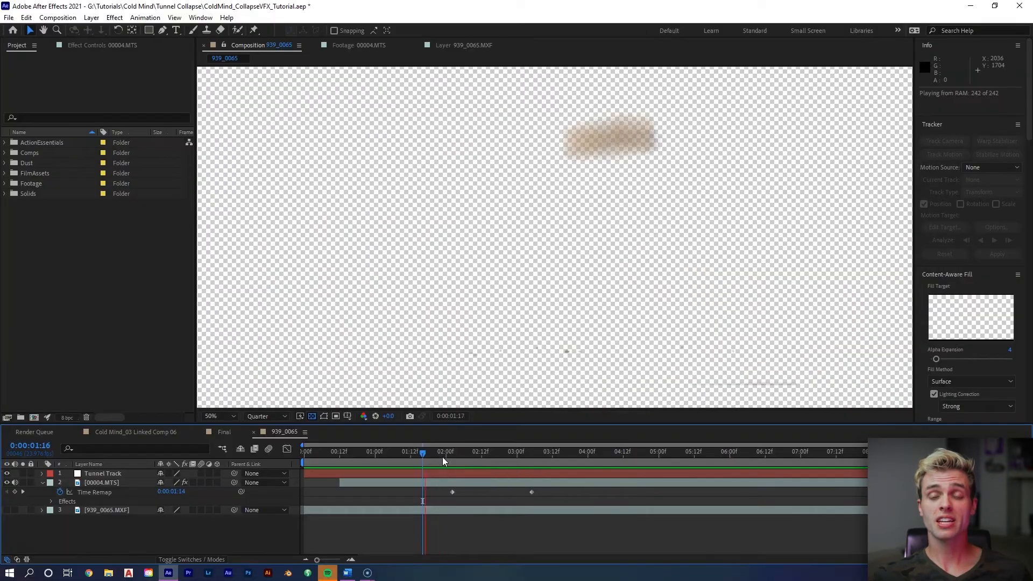
# Step: At 0:00:02:02, draw a closed eight-point Pen tool mask around the keyed rock on 00004.MTS
pyautogui.moveTo(443, 456)
pyautogui.mouseDown()
pyautogui.moveTo(431, 450)
pyautogui.moveTo(484, 451)
pyautogui.moveTo(454, 453)
pyautogui.mouseUp()
pyautogui.click(602, 290)
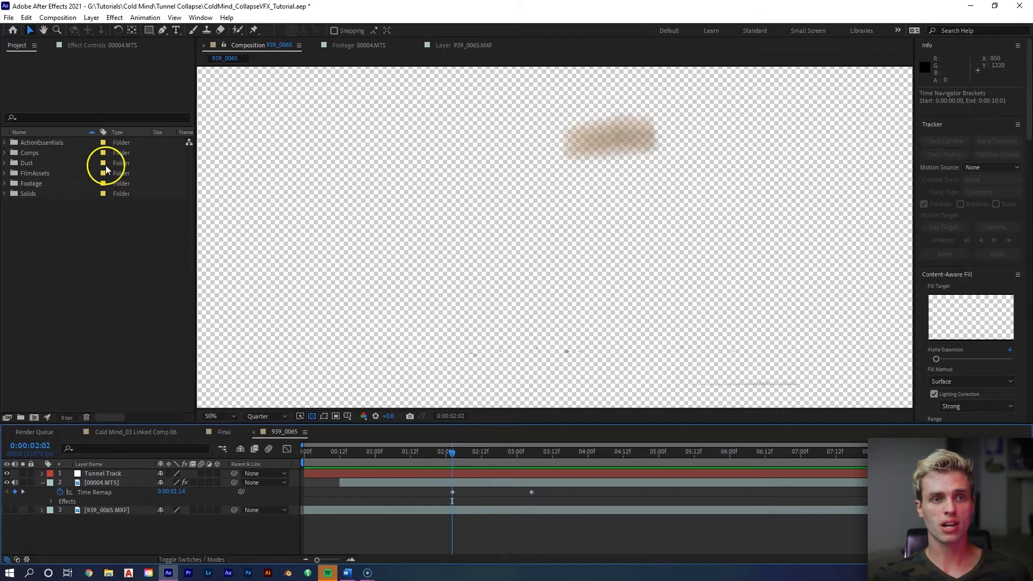
pyautogui.click(162, 30)
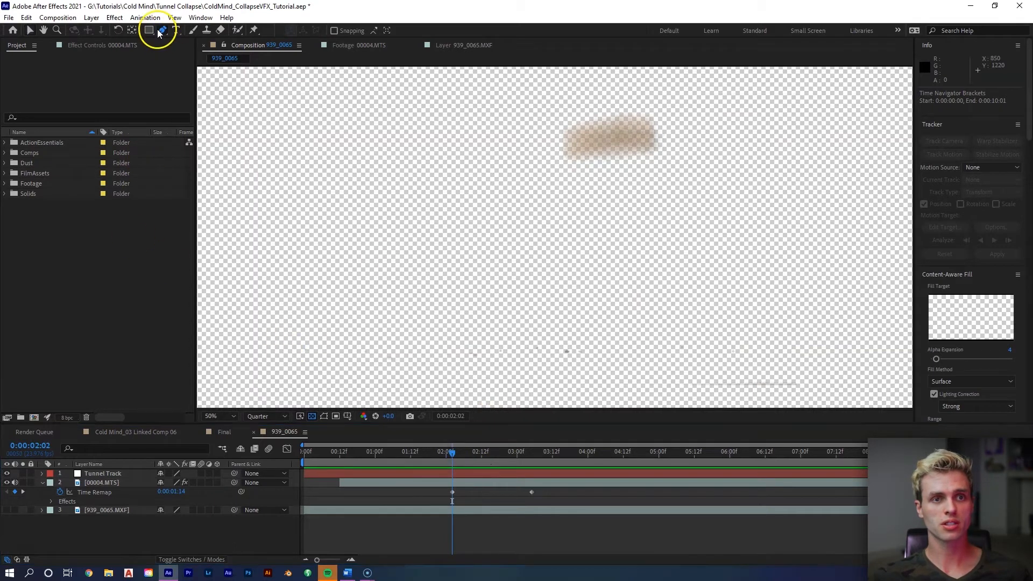
pyautogui.click(575, 122)
pyautogui.click(560, 139)
pyautogui.click(561, 162)
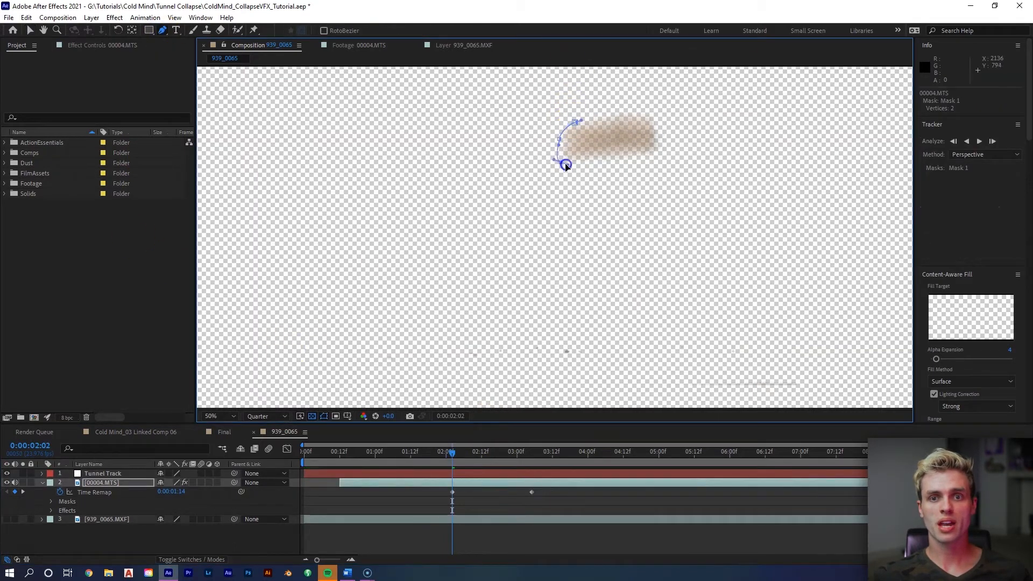
pyautogui.moveTo(606, 163); pyautogui.dragTo(608, 163)
pyautogui.moveTo(635, 156); pyautogui.dragTo(618, 112)
pyautogui.click(576, 122)
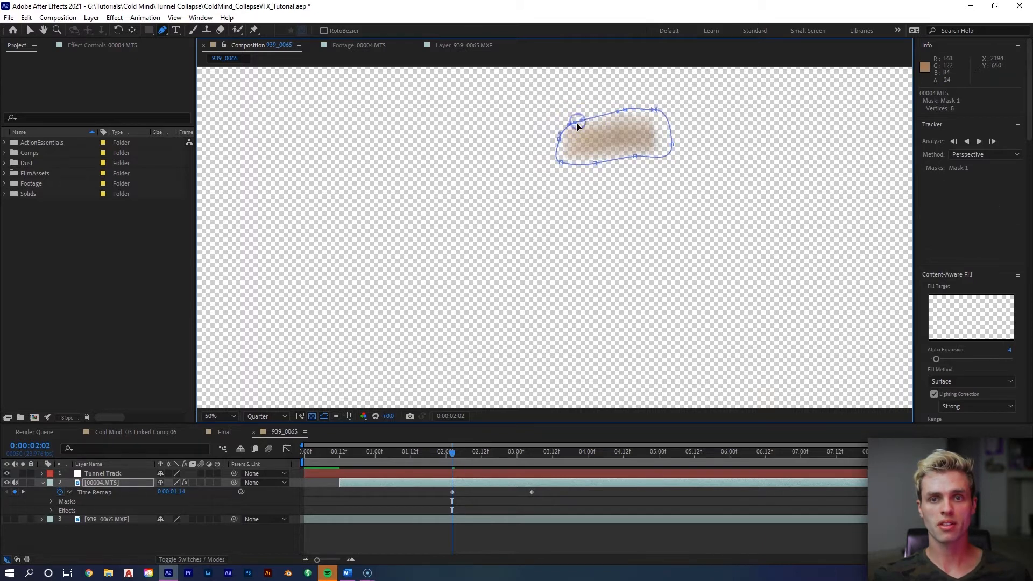
# Step: Enable Mask Path keyframing for Mask 1 on 00004.MTS and set the mask mode to None
pyautogui.click(356, 475)
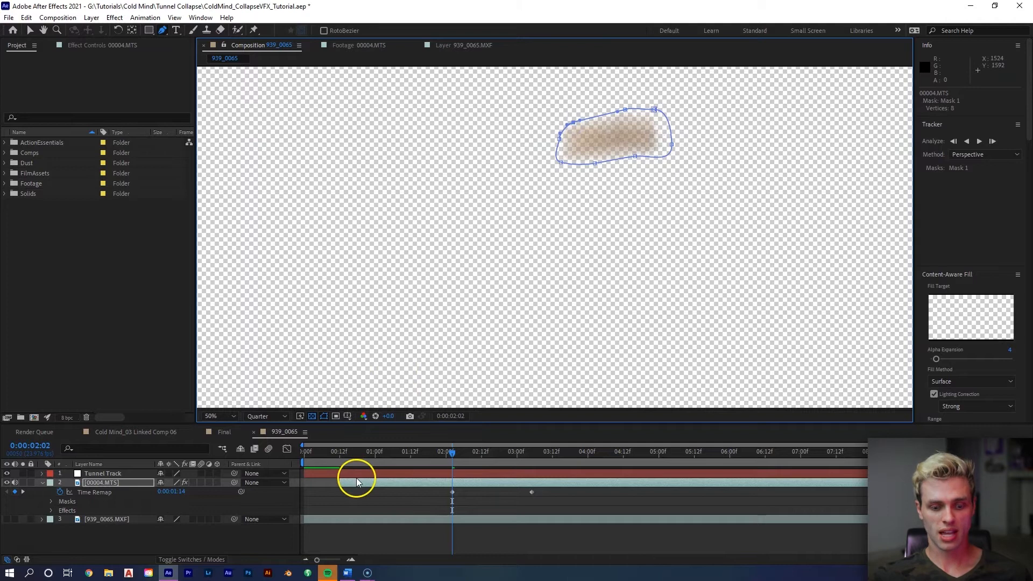
pyautogui.press('m')
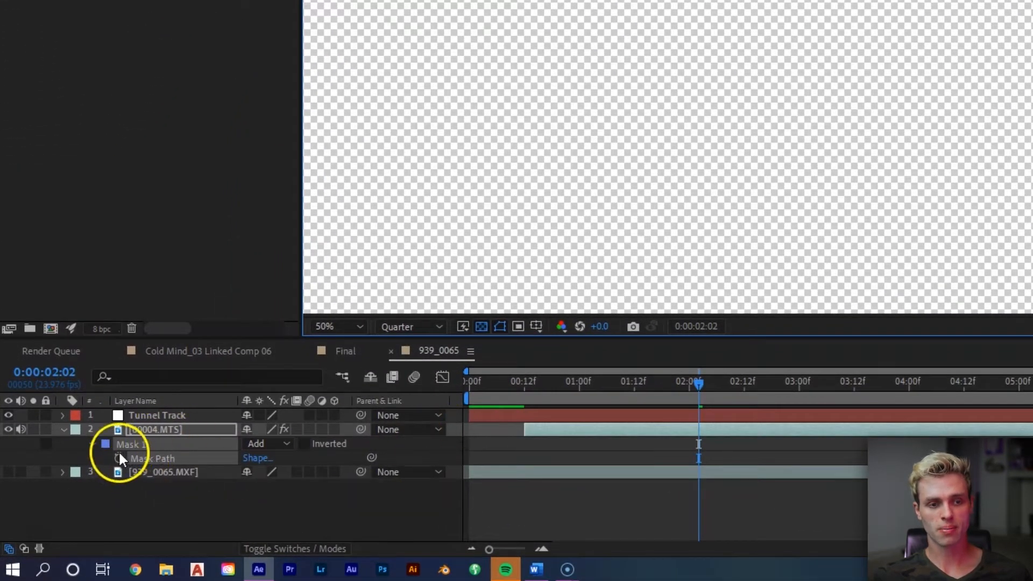
pyautogui.click(118, 458)
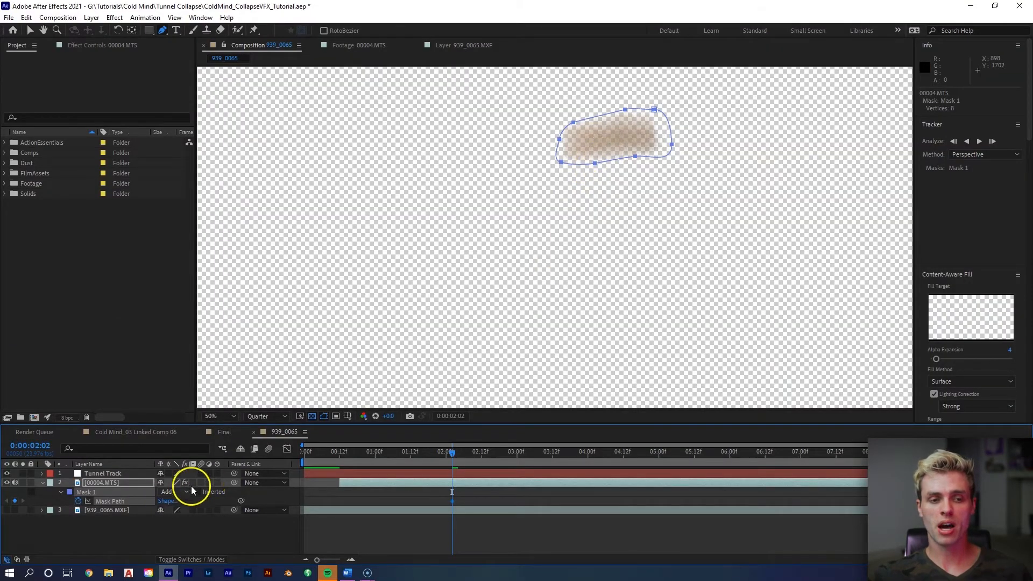
pyautogui.click(169, 492)
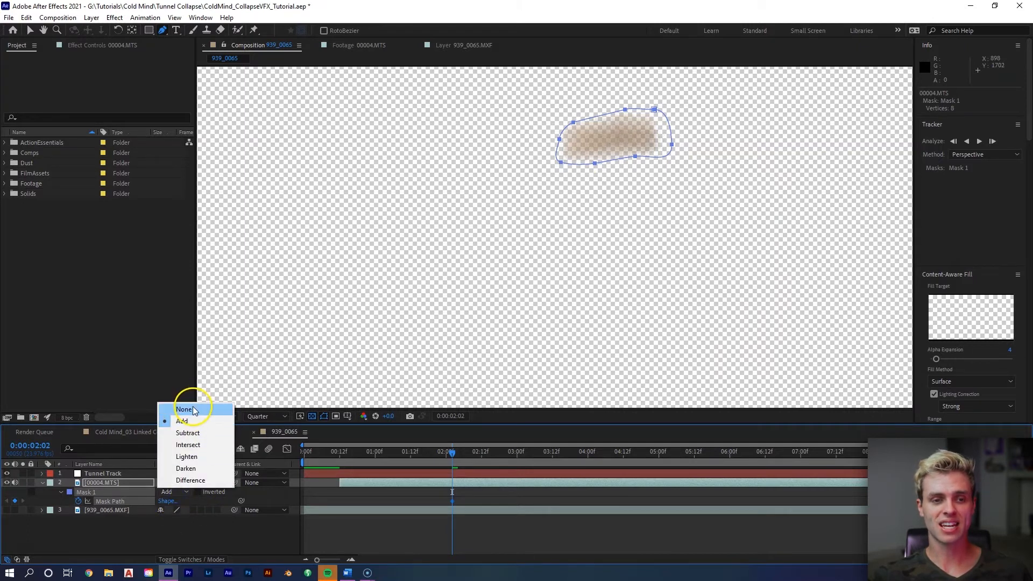
pyautogui.click(184, 410)
# Step: At 0:00:02:03, move the whole Mask 1 path down onto the falling rock and refine its lower points
pyautogui.click(455, 451)
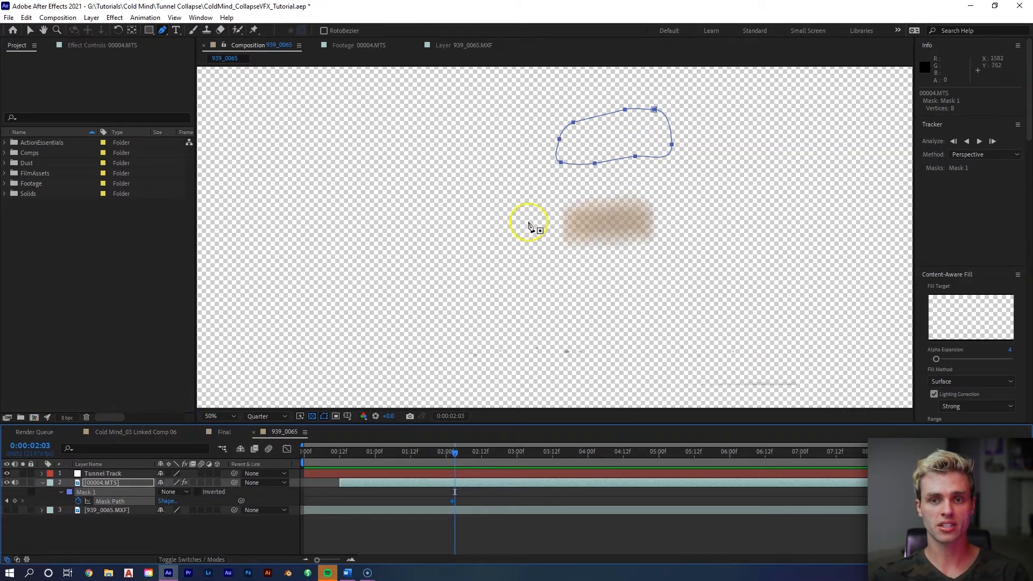
pyautogui.click(30, 31)
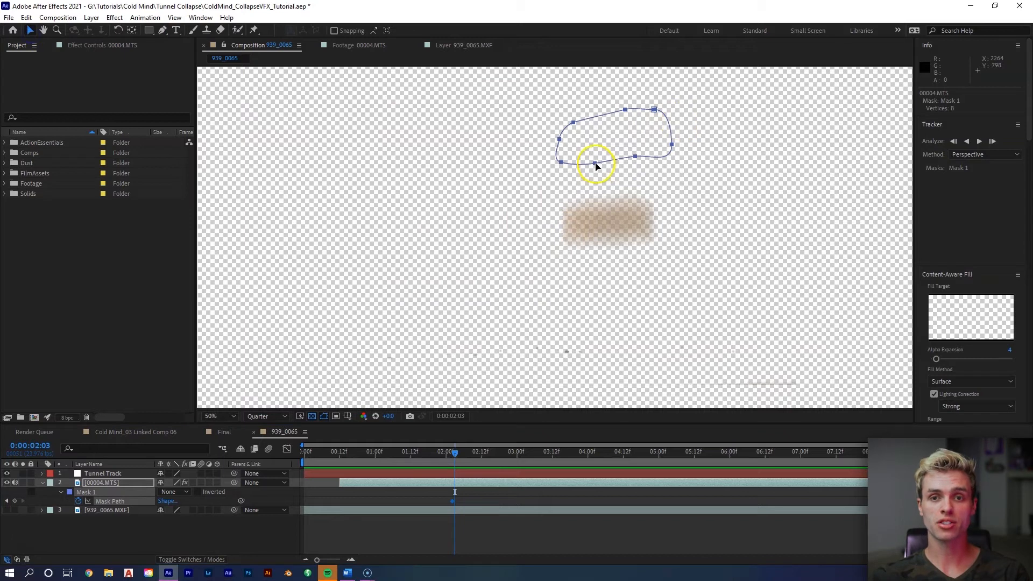
pyautogui.moveTo(596, 166); pyautogui.dragTo(594, 243)
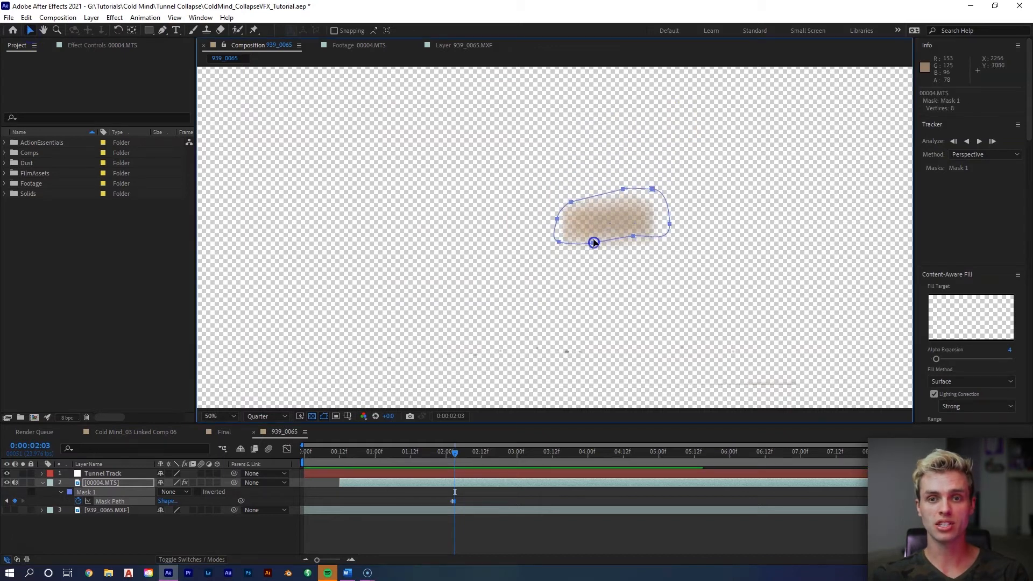
pyautogui.click(592, 220)
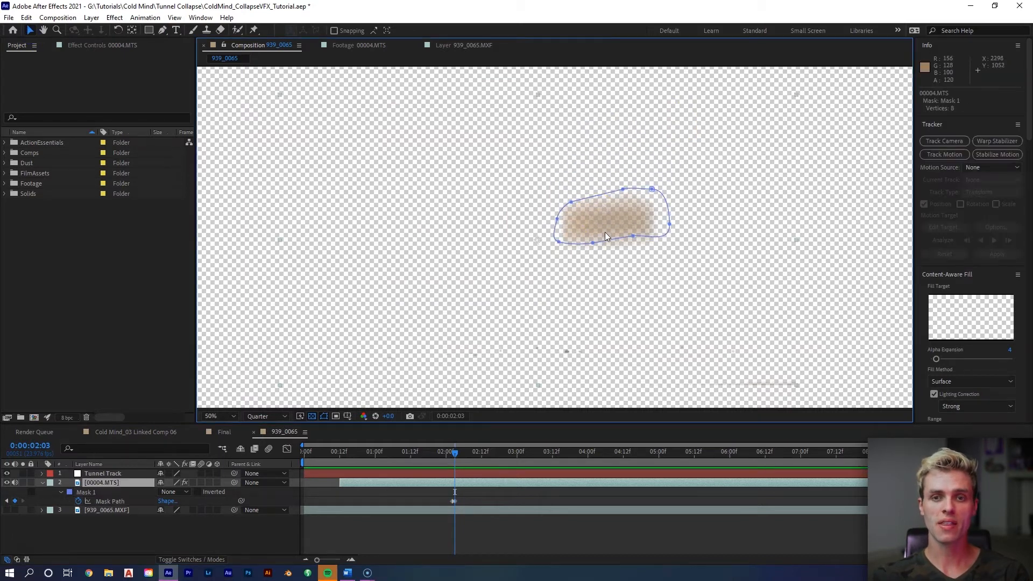
pyautogui.click(594, 243)
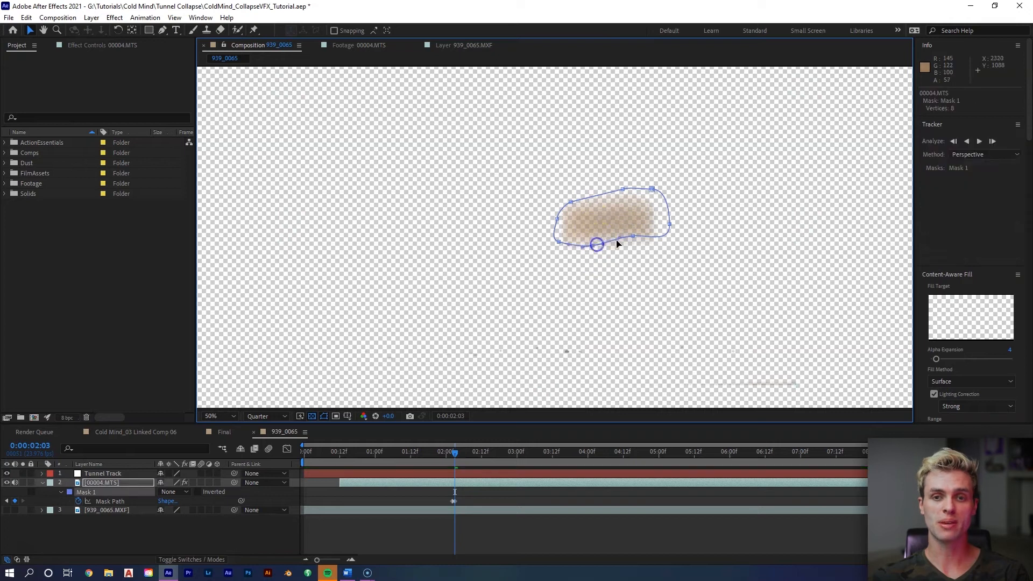
pyautogui.moveTo(634, 236); pyautogui.dragTo(583, 297)
# Step: Keyframe the Mask 1 path frame by frame through 0:00:02:15, reshaping it around the rock as it tips
pyautogui.press('pagedown')
pyautogui.press('pagedown')
pyautogui.press('pagedown')
pyautogui.press('pagedown')
pyautogui.press('pagedown')
pyautogui.press('pagedown')
pyautogui.press('pagedown')
pyautogui.press('pagedown')
pyautogui.press('pagedown')
pyautogui.press('pagedown')
pyautogui.press('pagedown')
pyautogui.press('pagedown')
pyautogui.moveTo(684, 253); pyautogui.dragTo(704, 258)
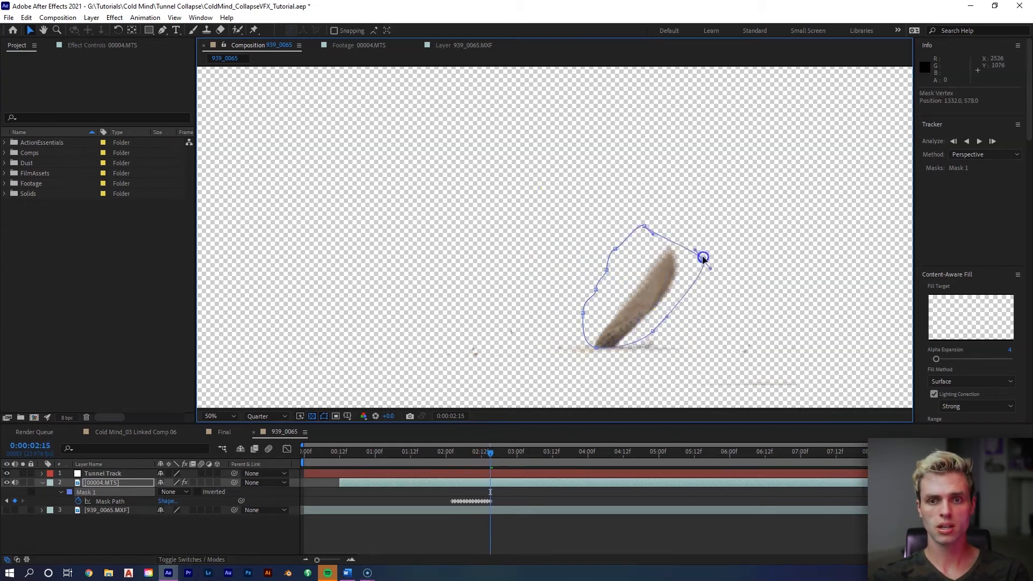
# Step: Continue keyframing the mask through the end of the fall, set its mode to Add and scrub through the masked rock
pyautogui.press('pagedown')
pyautogui.press('pagedown')
pyautogui.press('pagedown')
pyautogui.press('pagedown')
pyautogui.press('pagedown')
pyautogui.press('pagedown')
pyautogui.press('pagedown')
pyautogui.moveTo(457, 456); pyautogui.dragTo(498, 459)
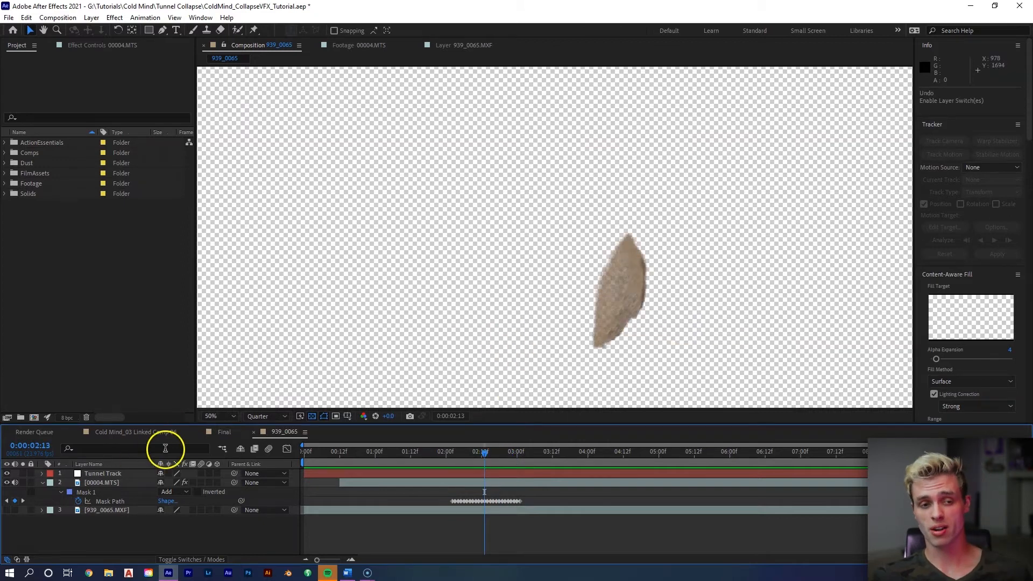
# Step: Turn on the 939_0065.MXF footage and move the rock layer over the man's nose and mouth
pyautogui.click(7, 510)
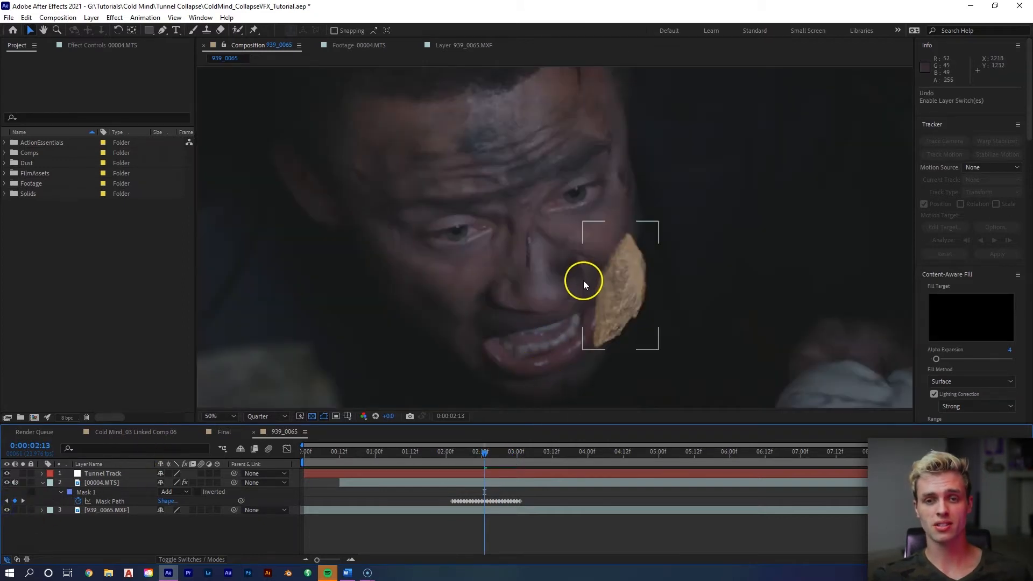
pyautogui.scroll(-2, 586, 276)
pyautogui.moveTo(587, 263); pyautogui.dragTo(571, 240)
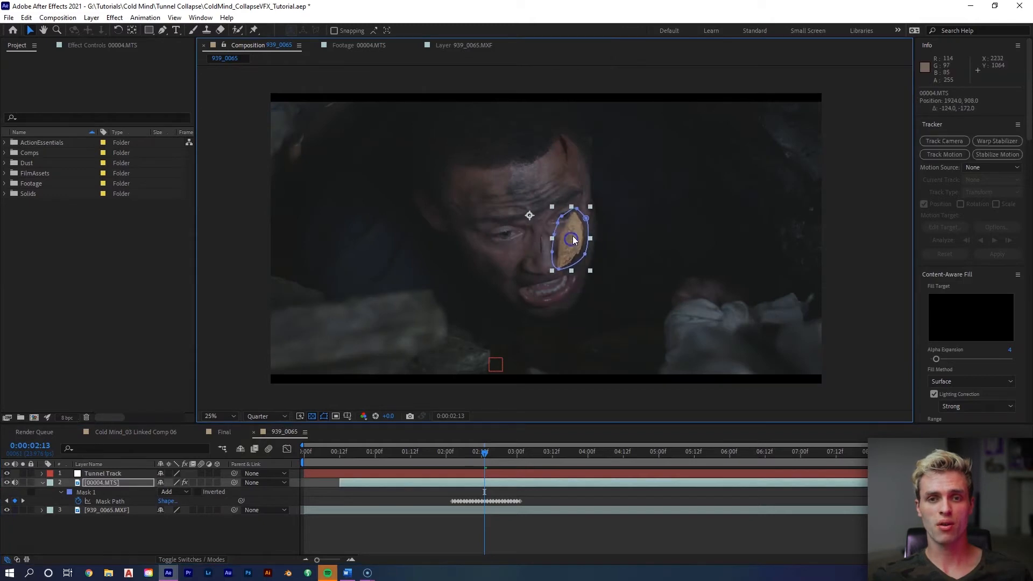
pyautogui.scroll(2, 573, 238)
pyautogui.scroll(-2, 578, 239)
pyautogui.click(487, 306)
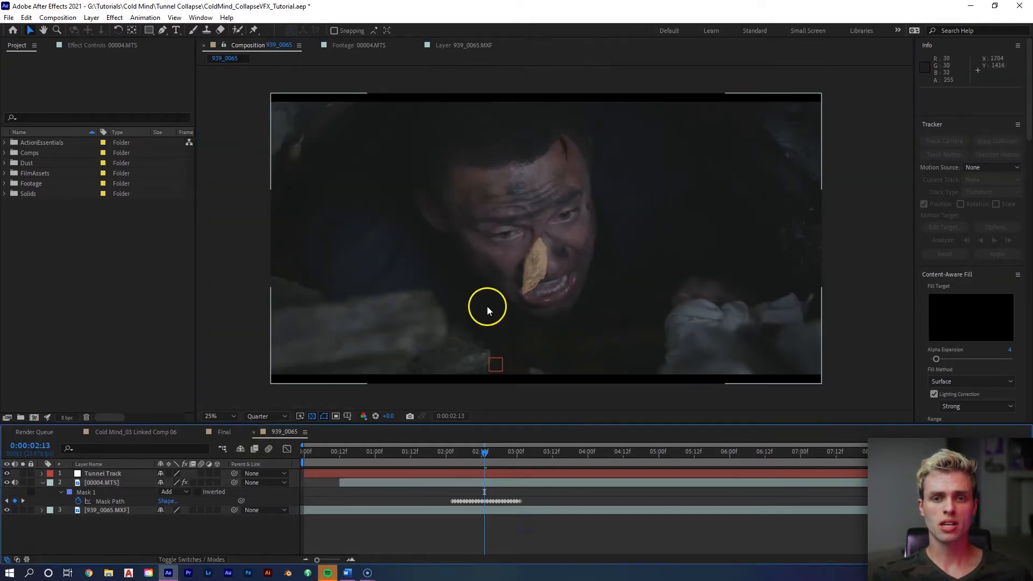
# Step: Apply the Lumetri Color effect to the 00004.MTS layer
pyautogui.rightClick(468, 484)
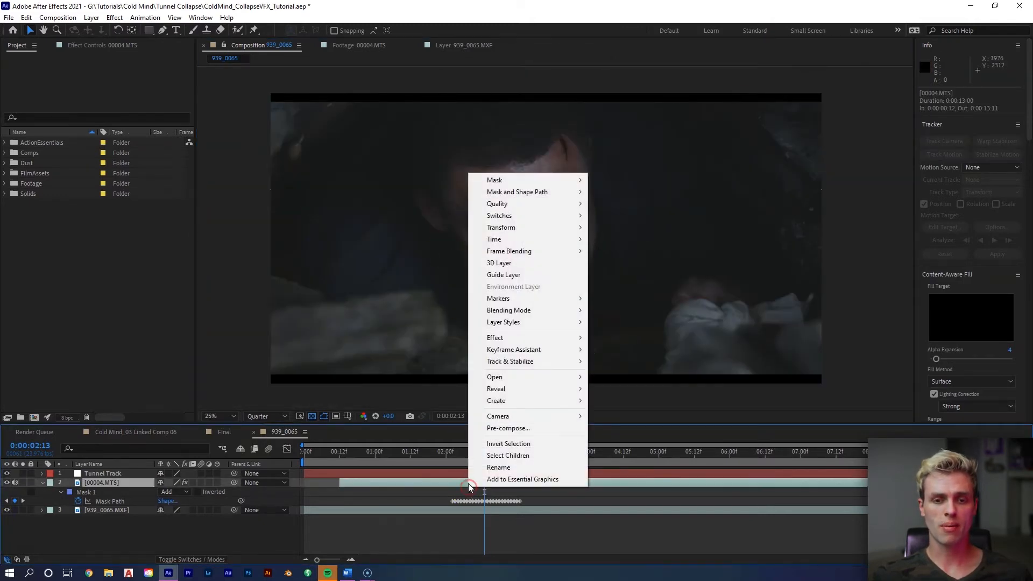
pyautogui.moveTo(507, 338)
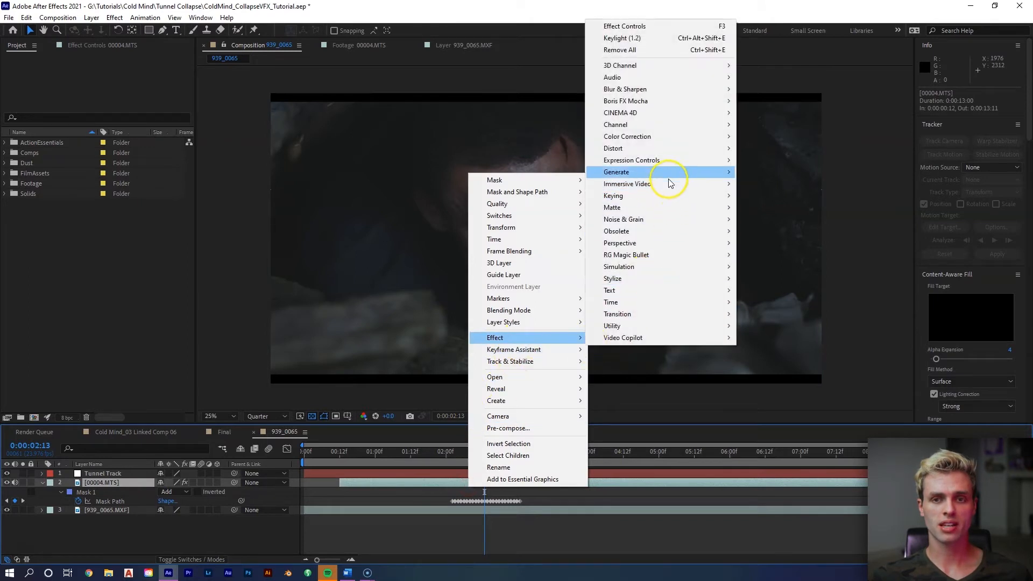
pyautogui.click(675, 138)
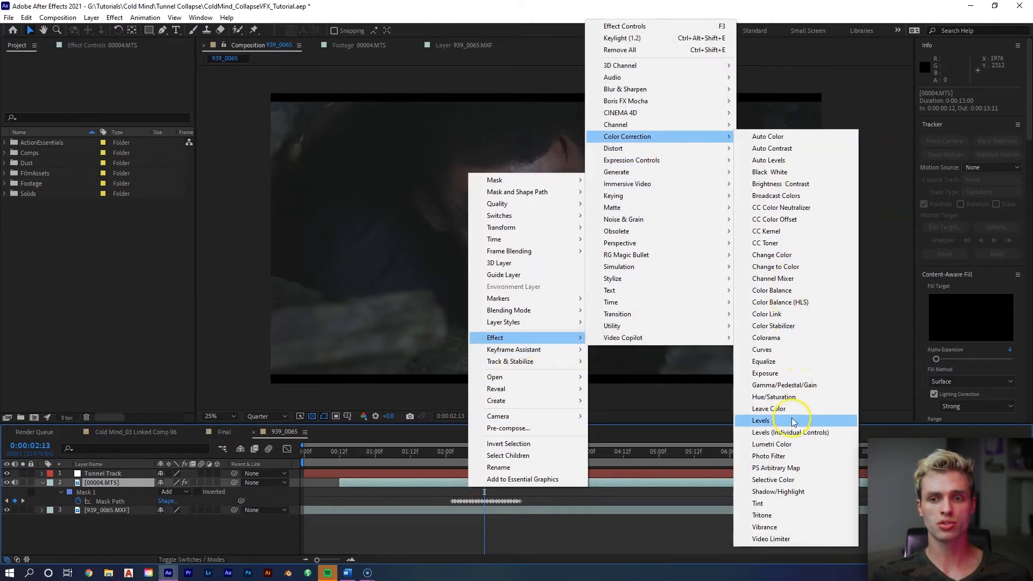
pyautogui.click(795, 444)
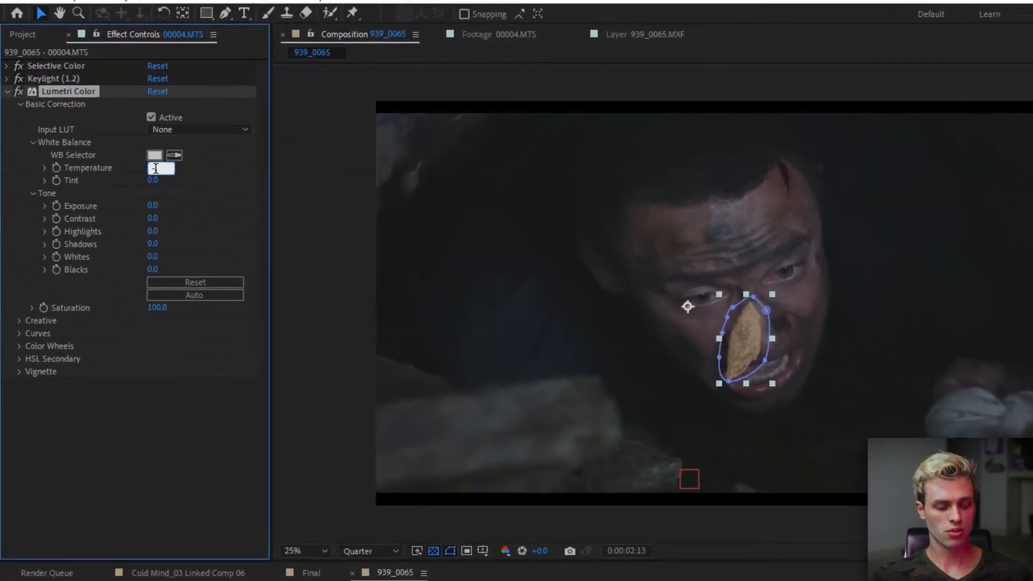
# Step: Set Lumetri Color's Temperature to -10 and Contrast to 15 in the Basic Correction settings
pyautogui.write('-10')
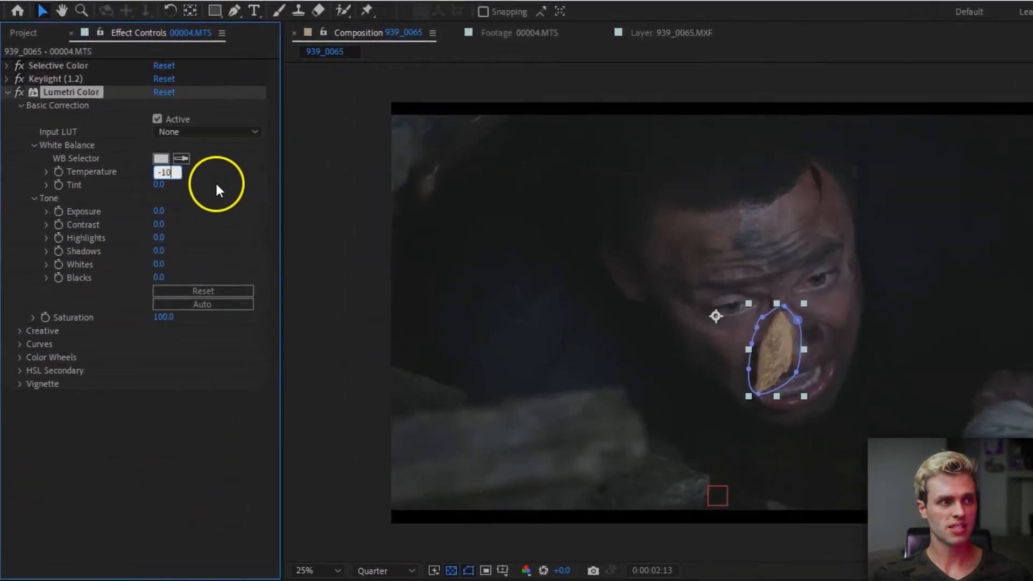
pyautogui.click(217, 188)
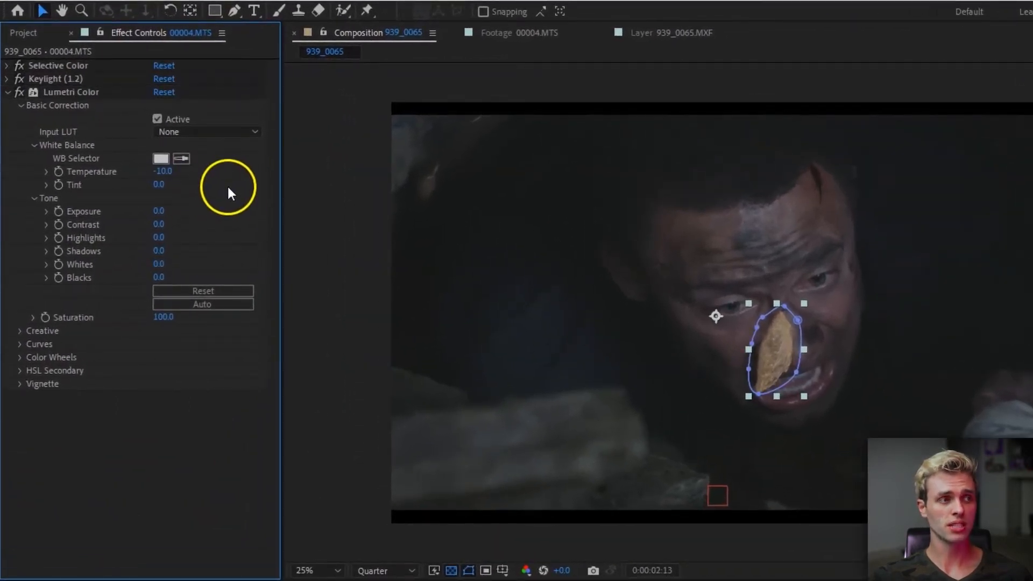
pyautogui.click(169, 223)
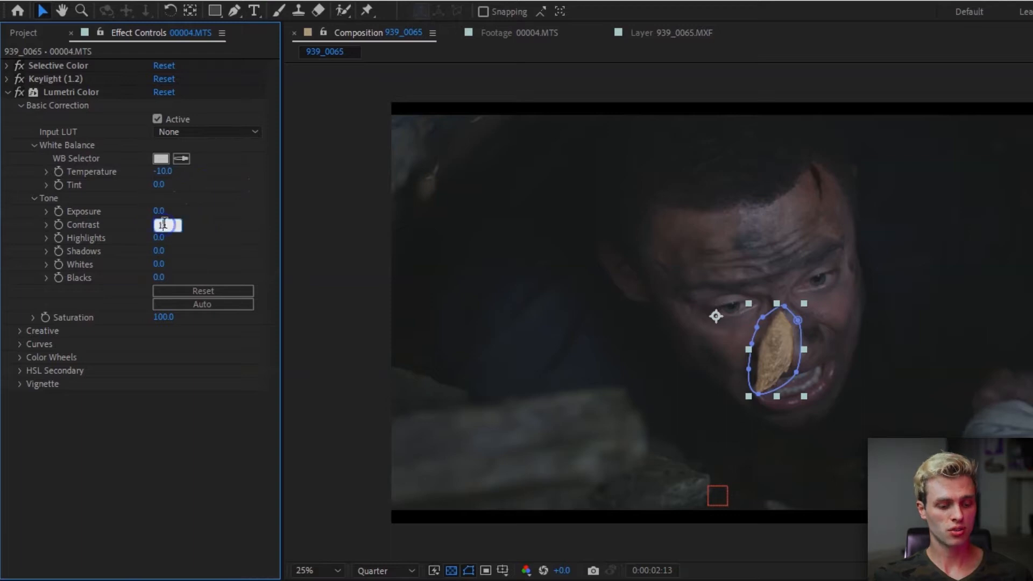
pyautogui.write('15')
pyautogui.click(209, 210)
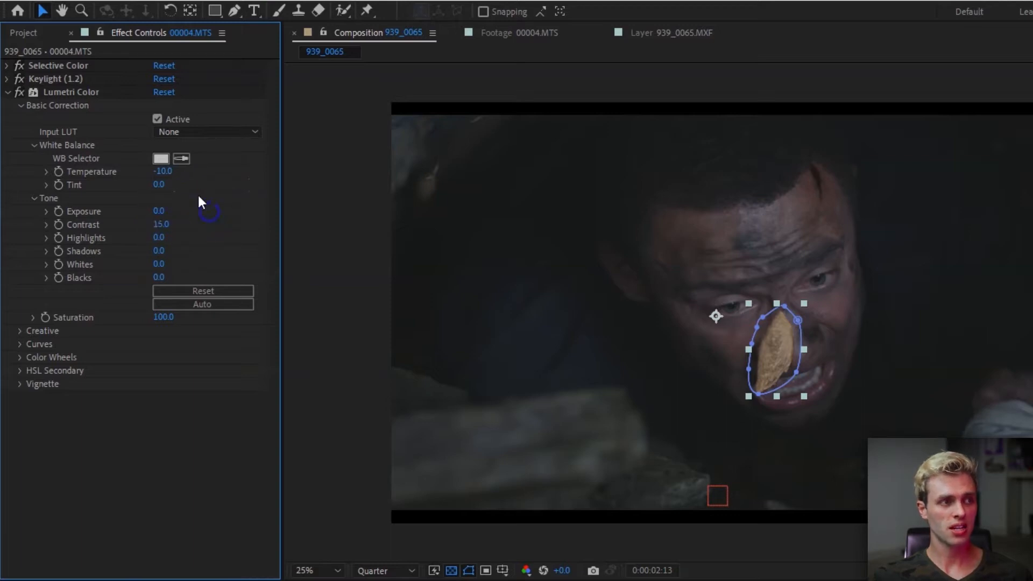
# Step: Set Lumetri Color's Highlights to -30, Shadows to -100 and Blacks to 10
pyautogui.click(169, 239)
pyautogui.write('-3')
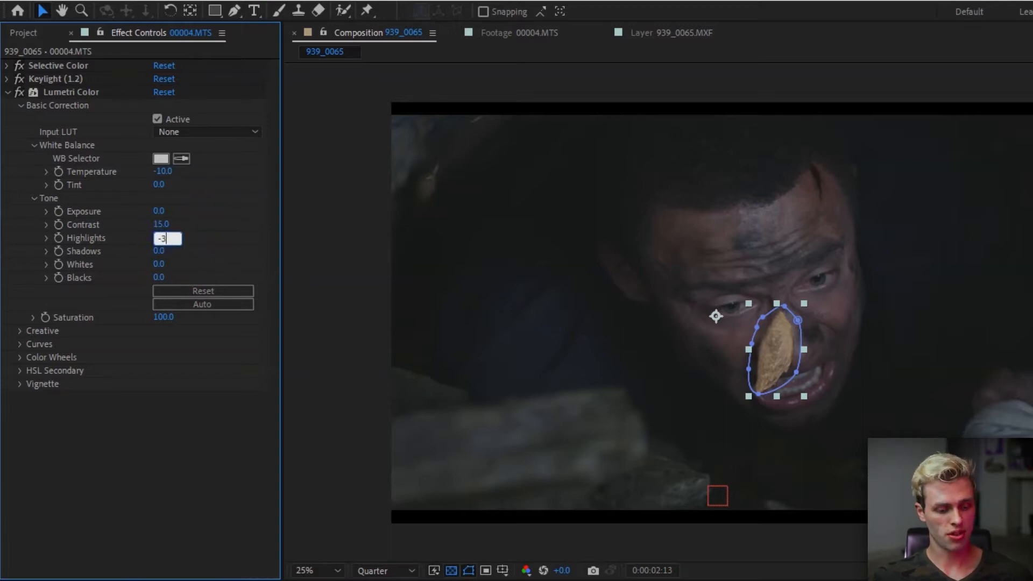
pyautogui.write('0')
pyautogui.click(211, 230)
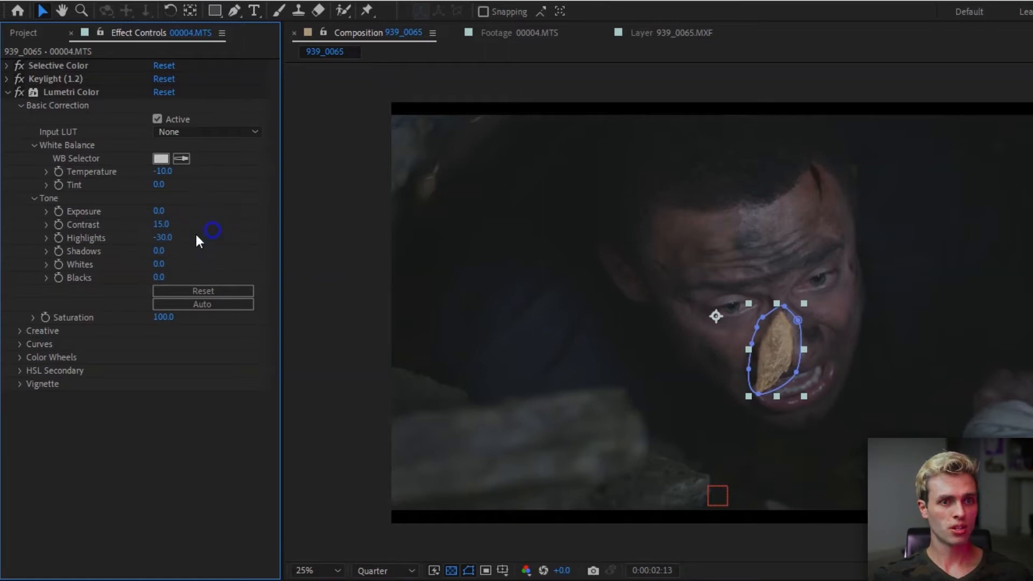
pyautogui.click(161, 250)
pyautogui.write('-10')
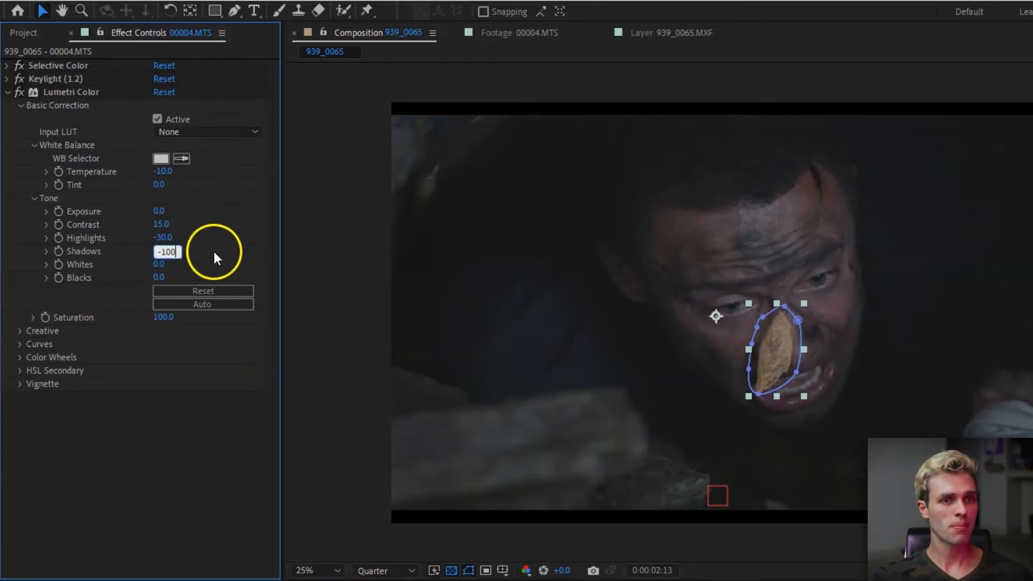
pyautogui.click(160, 277)
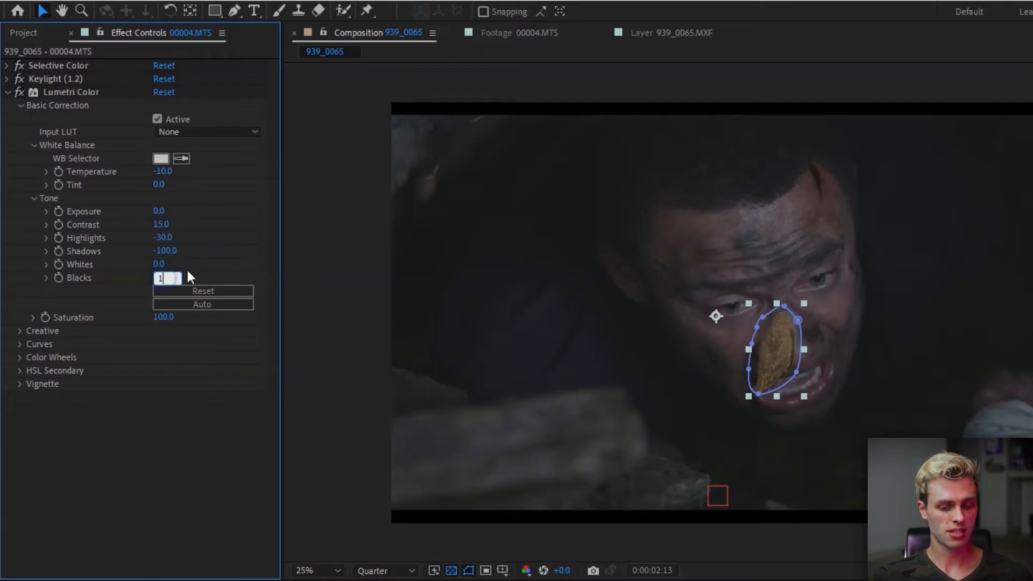
pyautogui.write('10')
pyautogui.click(217, 228)
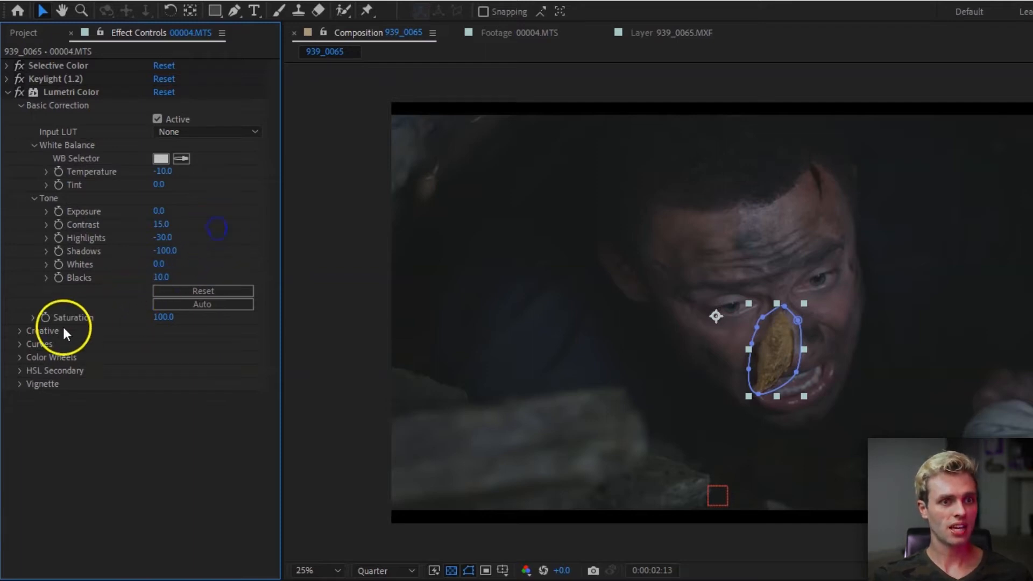
# Step: Shift Lumetri Color's shadows, midtones and highlights color wheels slightly toward blue to match the rock to the tunnel footage
pyautogui.click(20, 357)
pyautogui.scroll(-1, 108, 450)
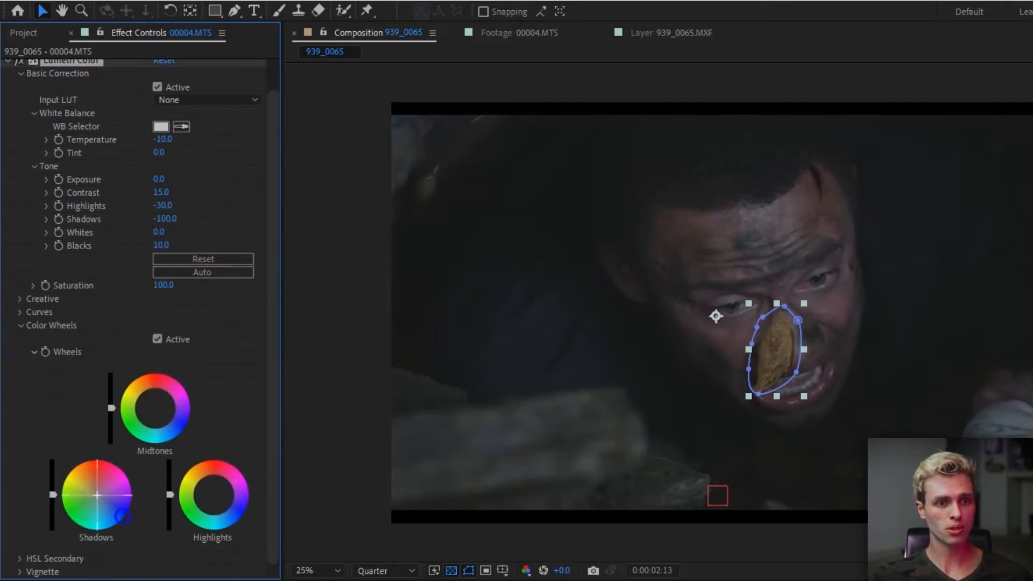
pyautogui.moveTo(137, 544); pyautogui.dragTo(135, 548)
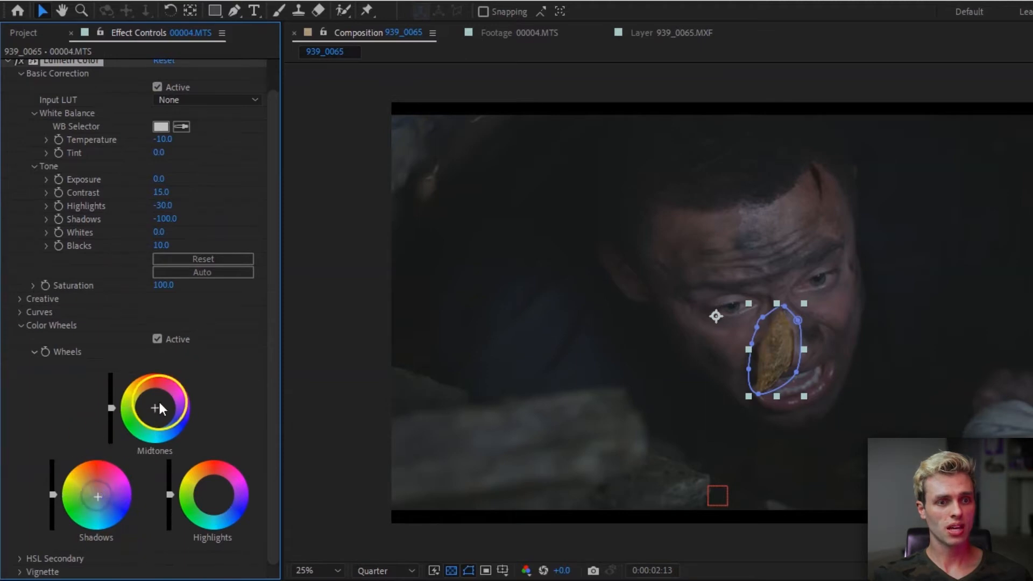
pyautogui.moveTo(159, 404); pyautogui.dragTo(161, 538)
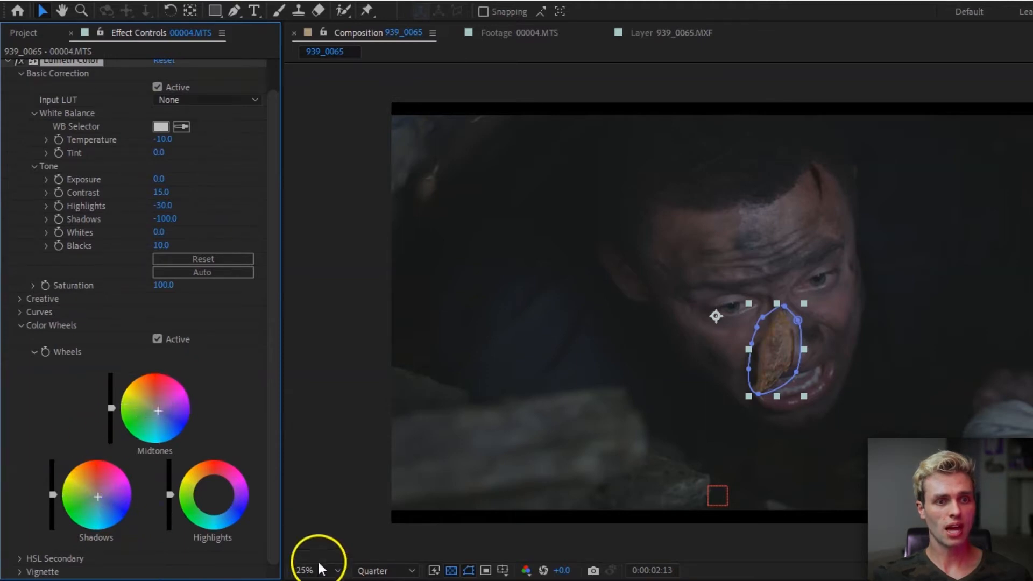
pyautogui.moveTo(215, 497); pyautogui.dragTo(258, 576)
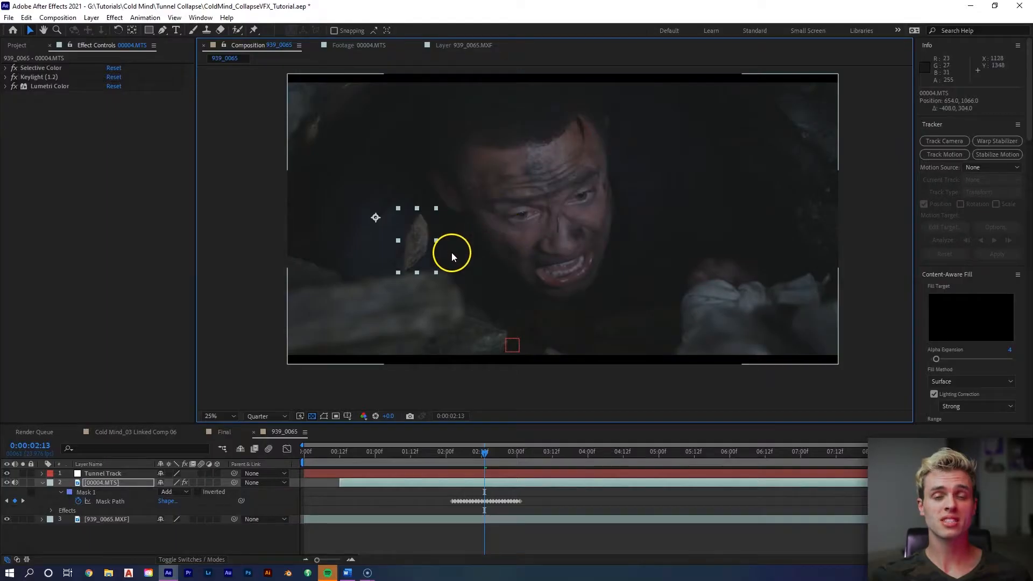
# Step: Reposition the rock layer in the dark area beside the man's cheek, above the foreground slab
pyautogui.moveTo(452, 253)
pyautogui.mouseDown()
pyautogui.moveTo(458, 264)
pyautogui.moveTo(500, 266)
pyautogui.moveTo(440, 218)
pyautogui.moveTo(452, 237)
pyautogui.moveTo(417, 256)
pyautogui.moveTo(417, 218)
pyautogui.moveTo(457, 247)
pyautogui.mouseUp()
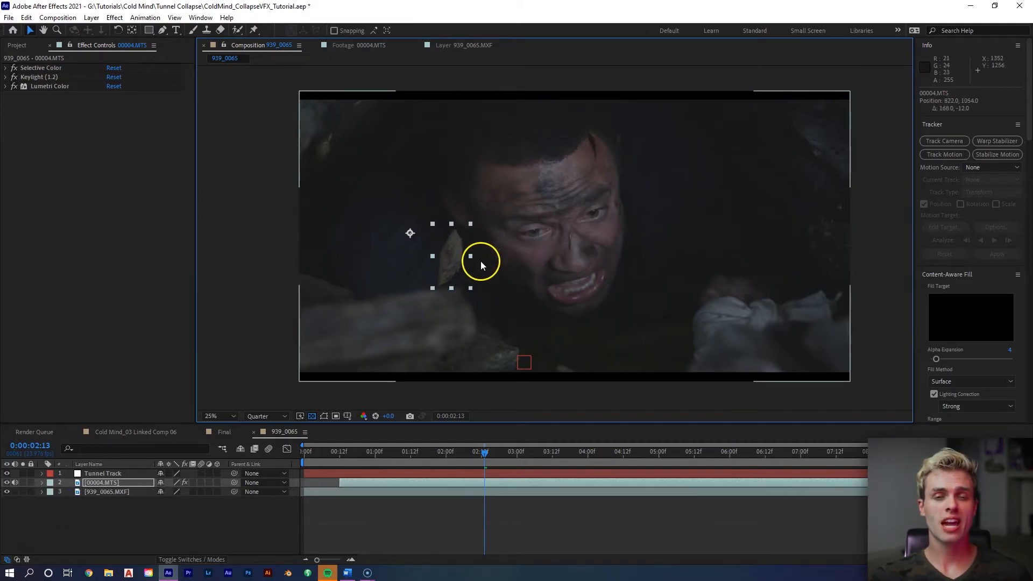
pyautogui.moveTo(479, 261); pyautogui.dragTo(473, 262)
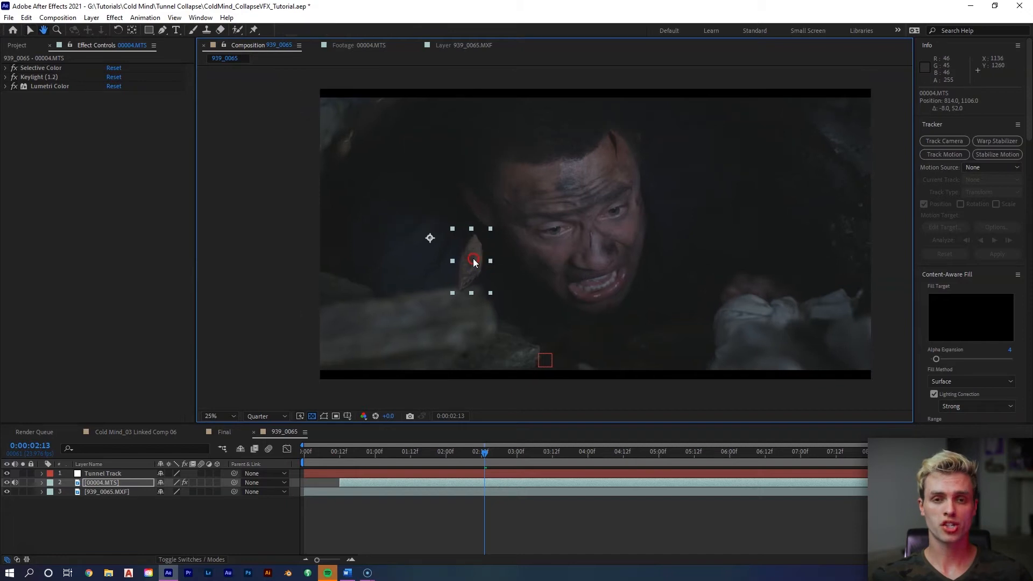
pyautogui.scroll(2, 430, 318)
# Step: Step through the frames from 0:00:02:02 to 0:00:02:05 to examine where the falling rock hits the slab
pyautogui.click(453, 454)
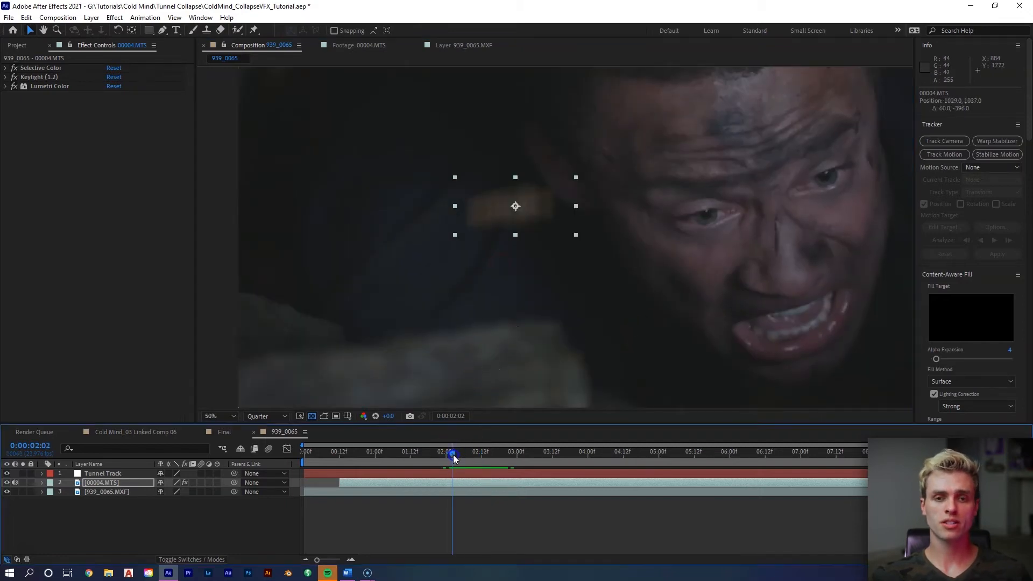
pyautogui.moveTo(453, 454); pyautogui.dragTo(458, 454)
pyautogui.click(512, 295)
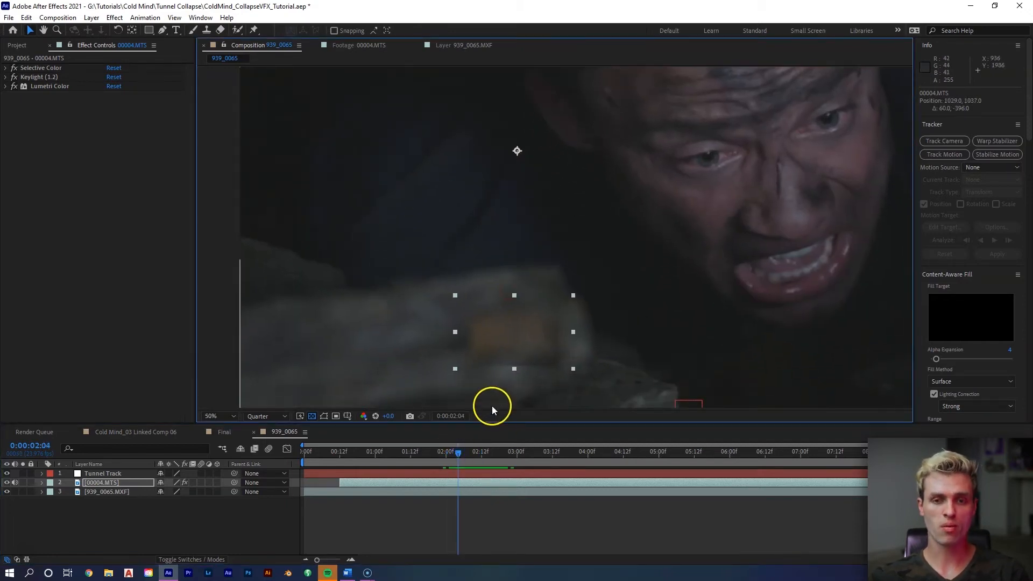
pyautogui.press('pagedown')
pyautogui.press('pageup')
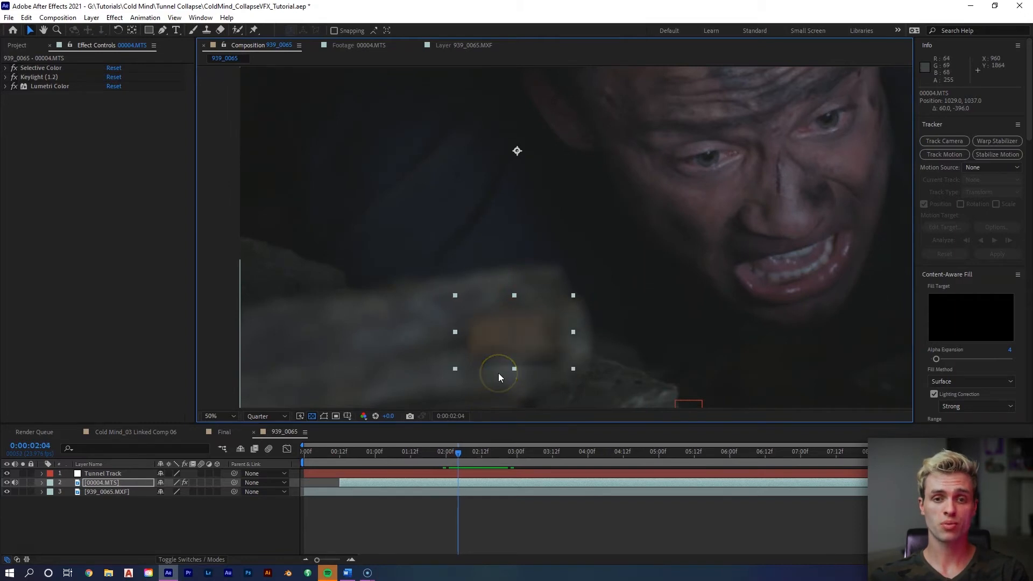
pyautogui.press('pagedown')
pyautogui.press('pageup')
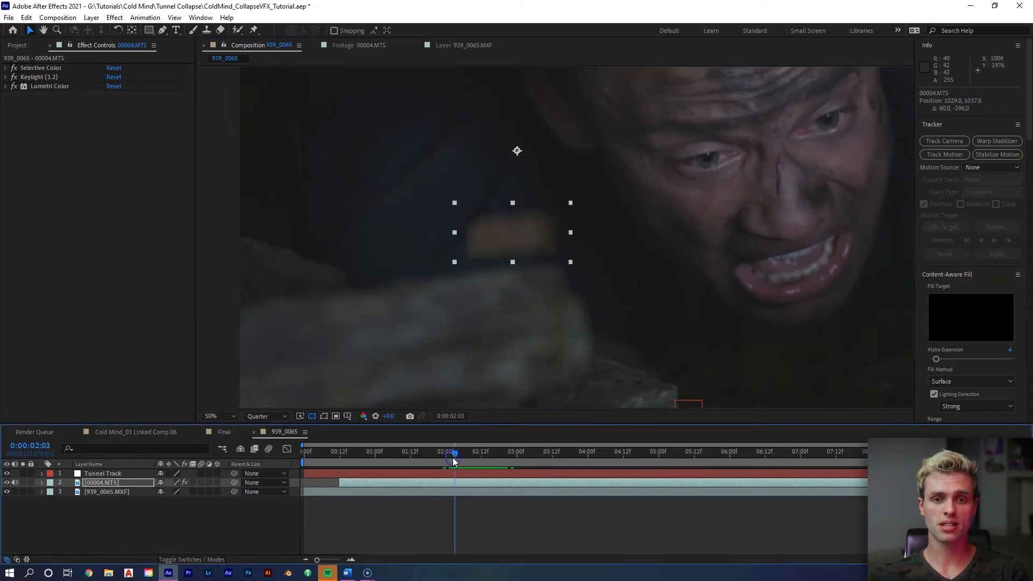
pyautogui.press('pagedown')
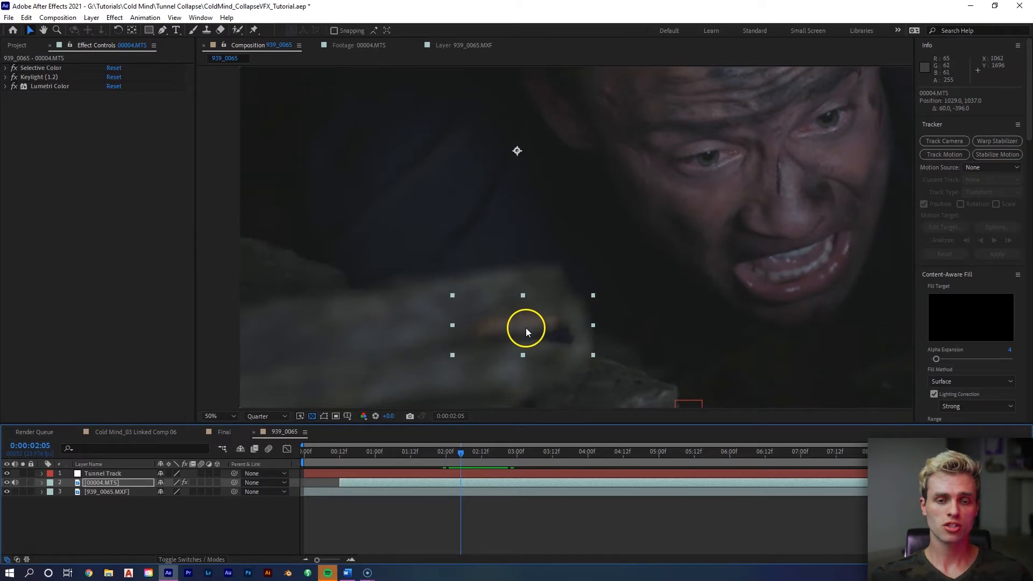
# Step: Scale the 00004.MTS layer to 56% and place the rock's impact on the upper edge of the foreground slab
pyautogui.moveTo(525, 327); pyautogui.dragTo(521, 216)
pyautogui.scroll(-4, 486, 253)
pyautogui.scroll(2, 519, 256)
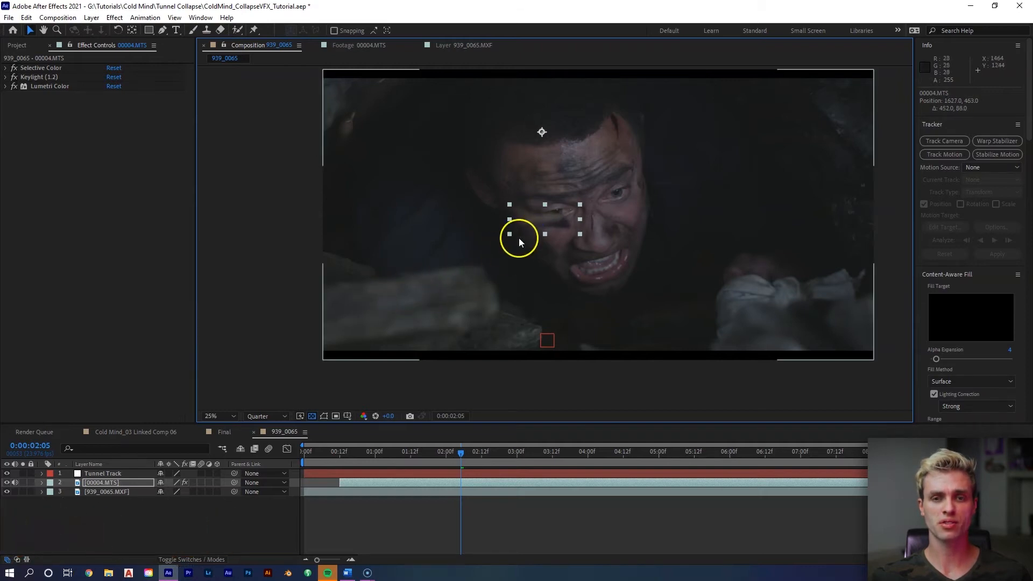
pyautogui.press('s')
pyautogui.scroll(2, 425, 258)
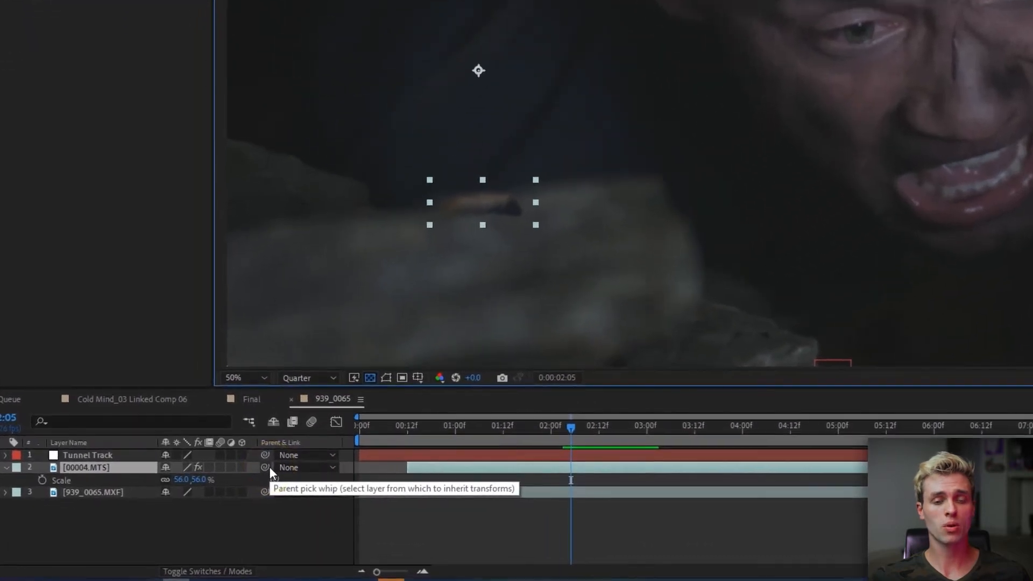
# Step: Parent the 00004.MTS layer to Tunnel Track and set a Position keyframe at its first Time Remap keyframe, 0:00:02:02
pyautogui.moveTo(269, 467); pyautogui.dragTo(415, 452)
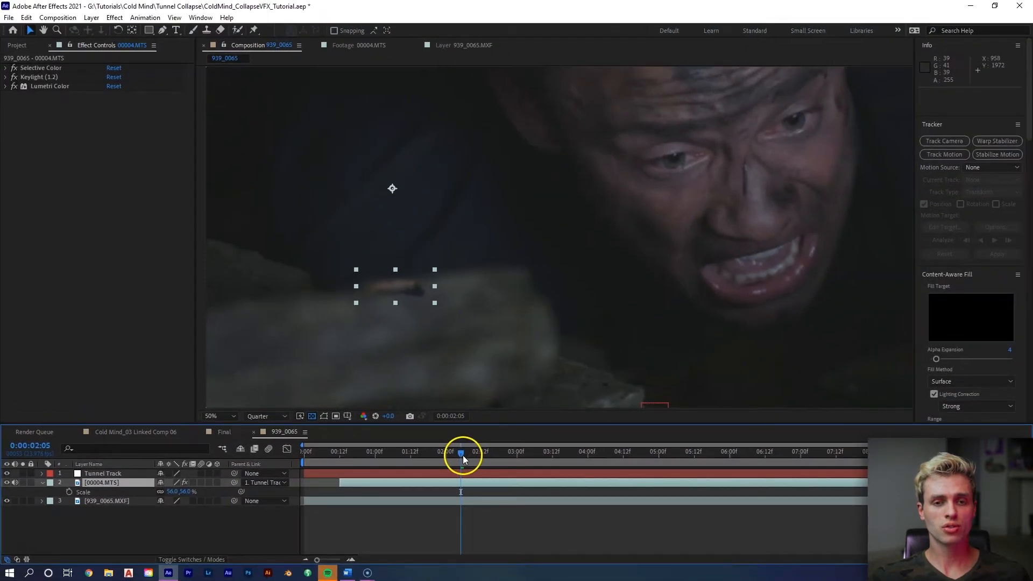
pyautogui.moveTo(463, 456); pyautogui.dragTo(450, 455)
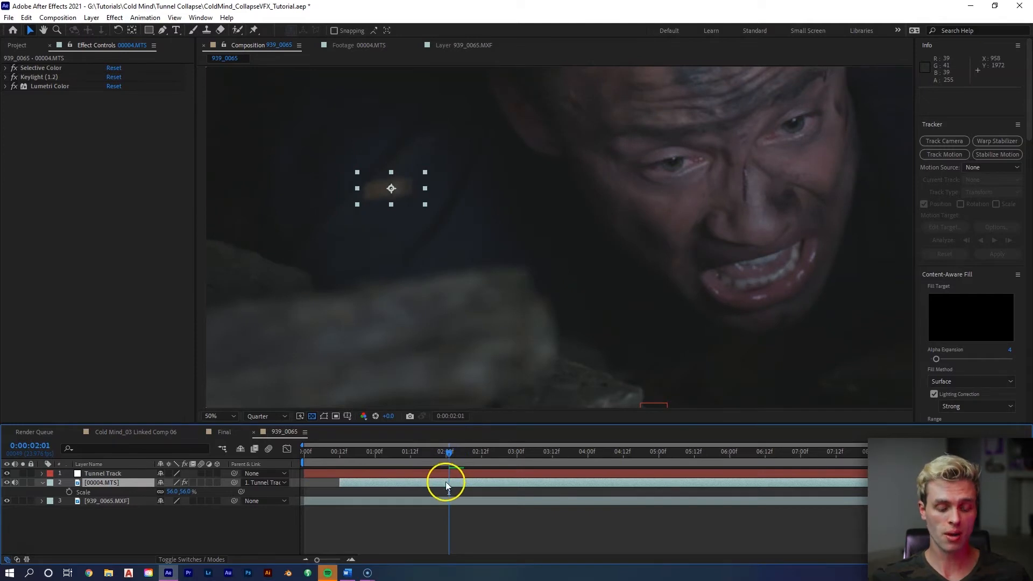
pyautogui.press('u')
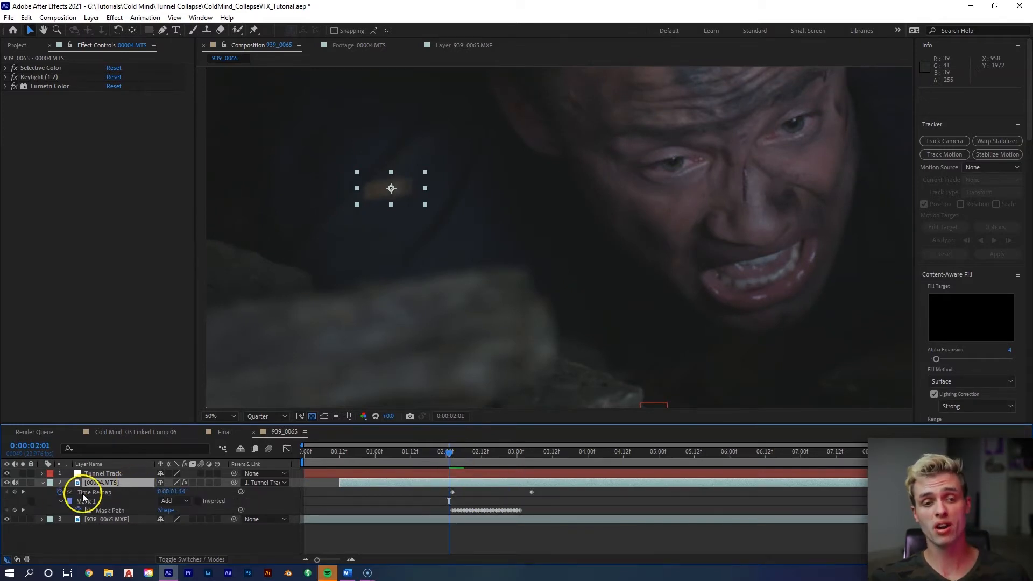
pyautogui.click(23, 492)
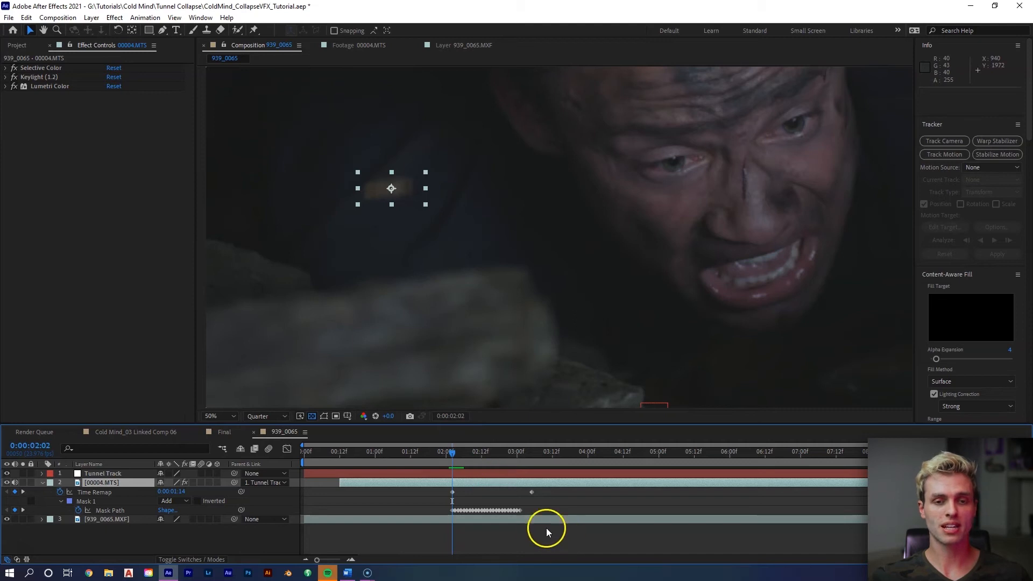
pyautogui.press('p')
pyautogui.click(68, 492)
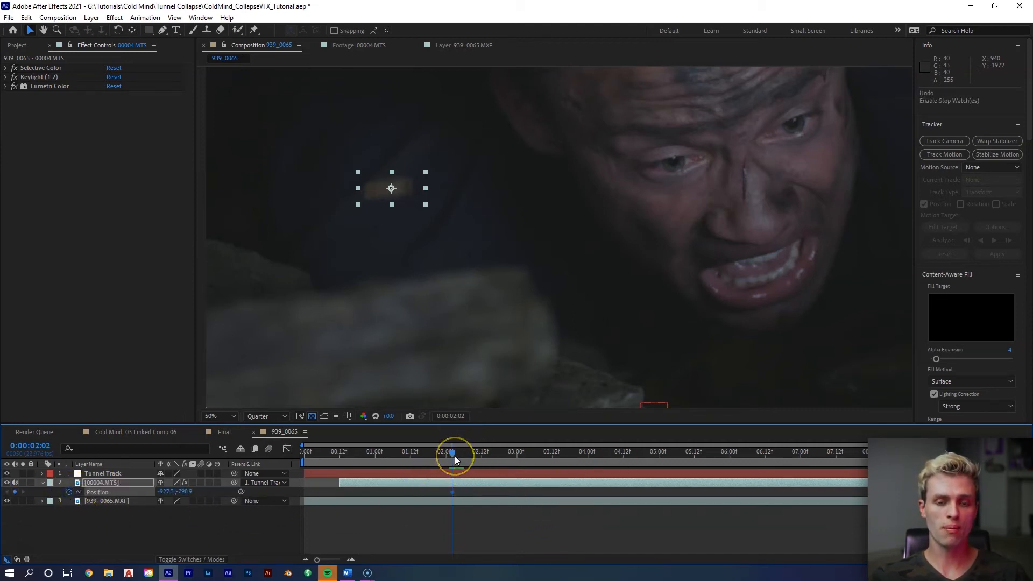
# Step: At 0:00:01:22, keyframe the rock layer's Position straight up above the frame, at about -927.3, -2054.9
pyautogui.press('pageup')
pyautogui.press('pageup')
pyautogui.press('pageup')
pyautogui.press('pageup')
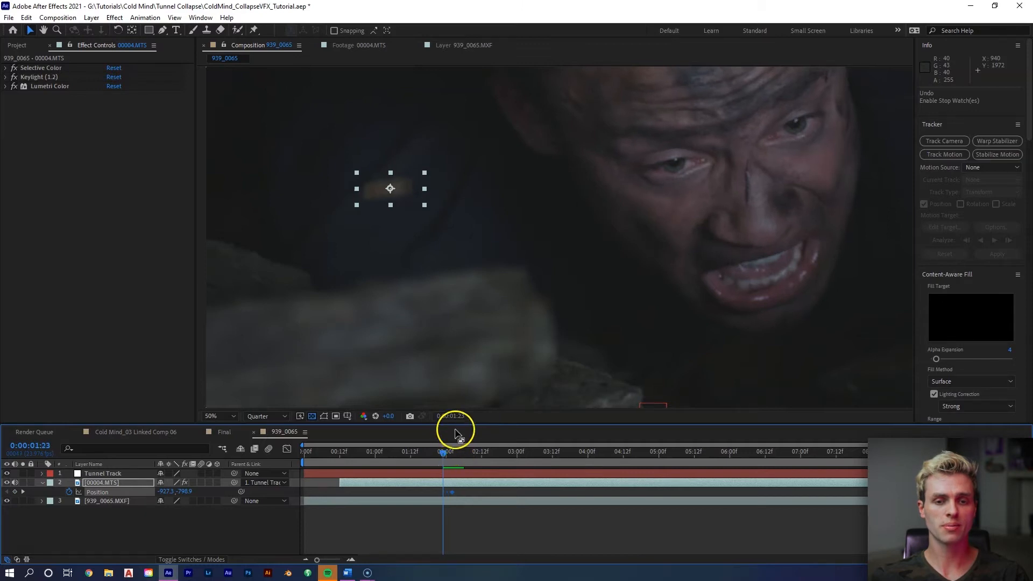
pyautogui.scroll(-2, 438, 348)
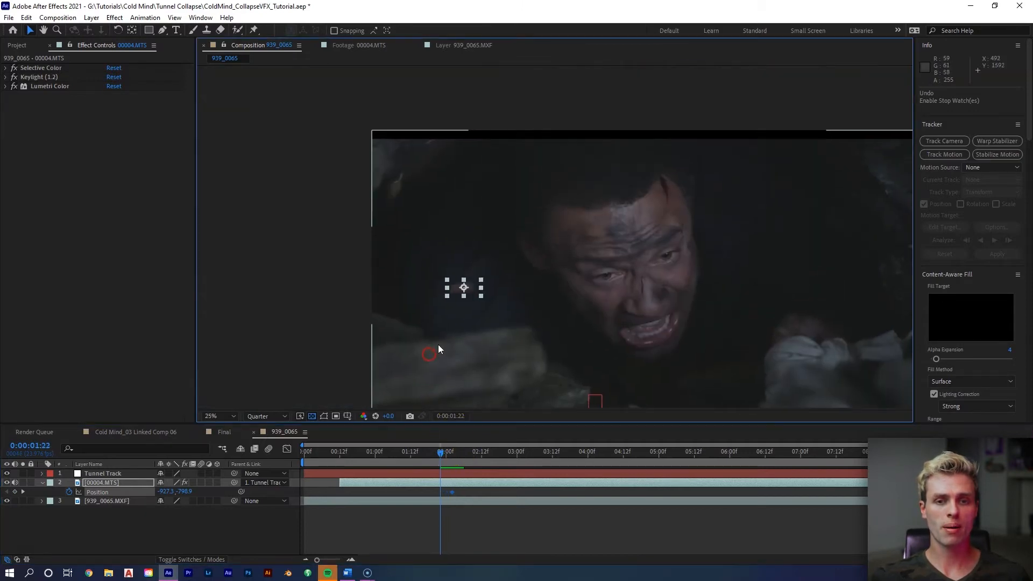
pyautogui.moveTo(470, 287); pyautogui.dragTo(471, 117)
pyautogui.click(441, 491)
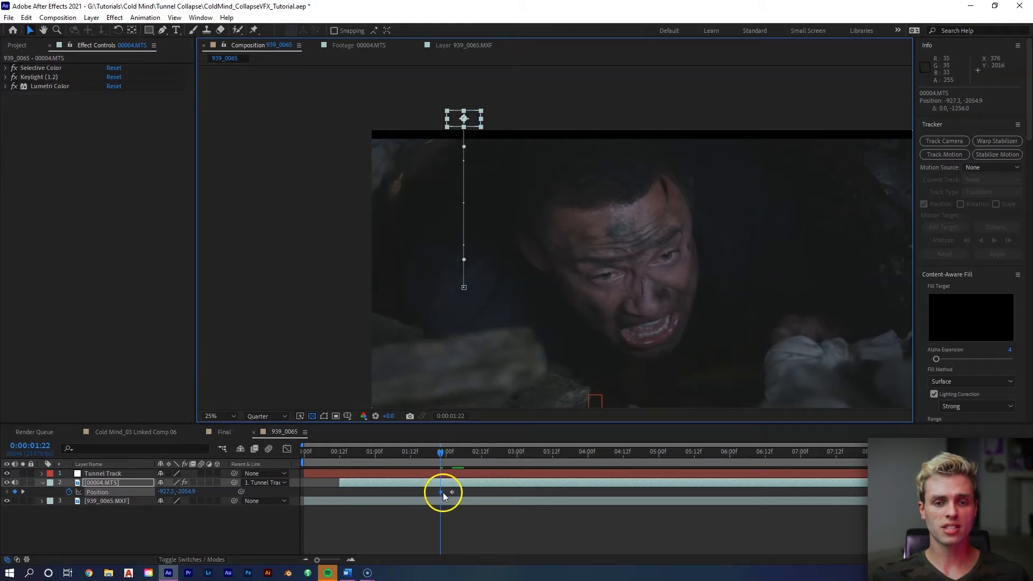
# Step: Apply Easy Ease to the Position keyframe at 0:00:01:22
pyautogui.moveTo(334, 565); pyautogui.dragTo(346, 564)
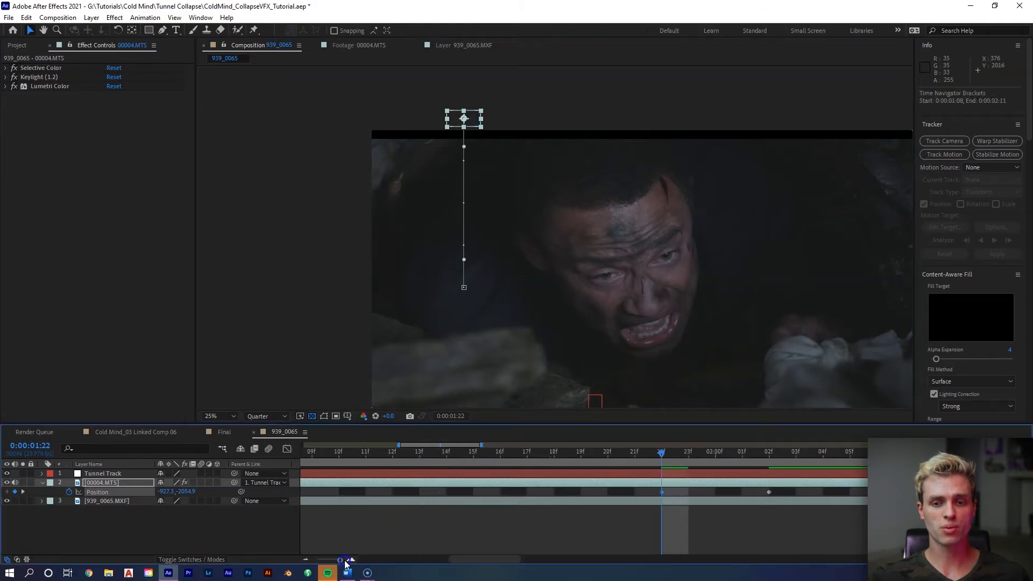
pyautogui.rightClick(661, 491)
pyautogui.moveTo(681, 487)
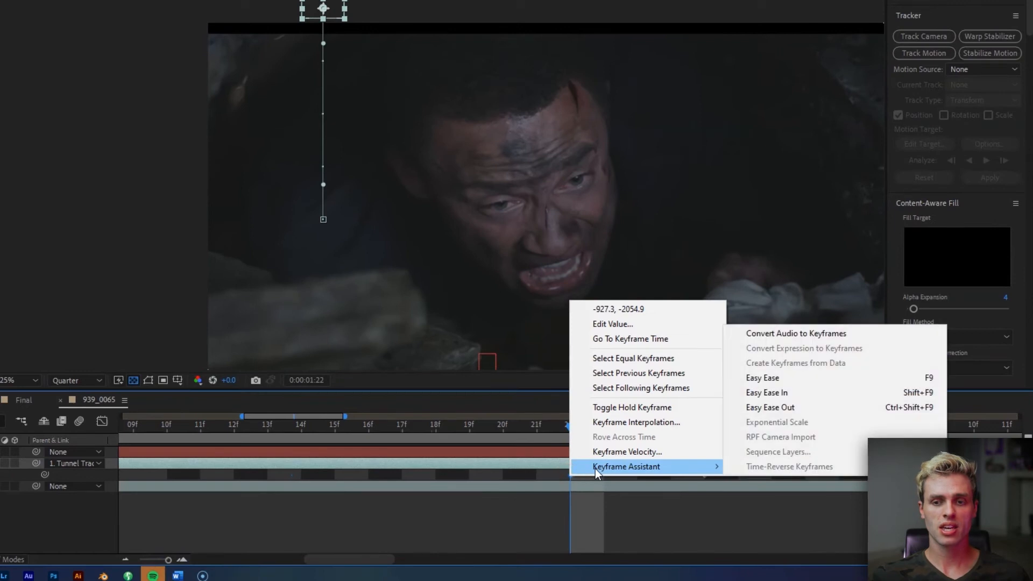
pyautogui.click(792, 378)
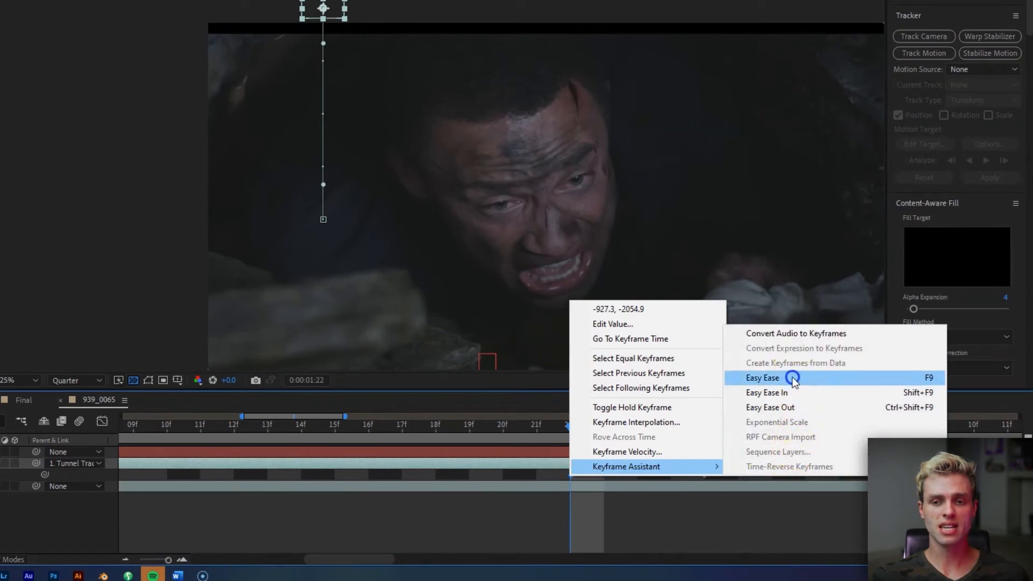
pyautogui.moveTo(167, 560); pyautogui.dragTo(160, 561)
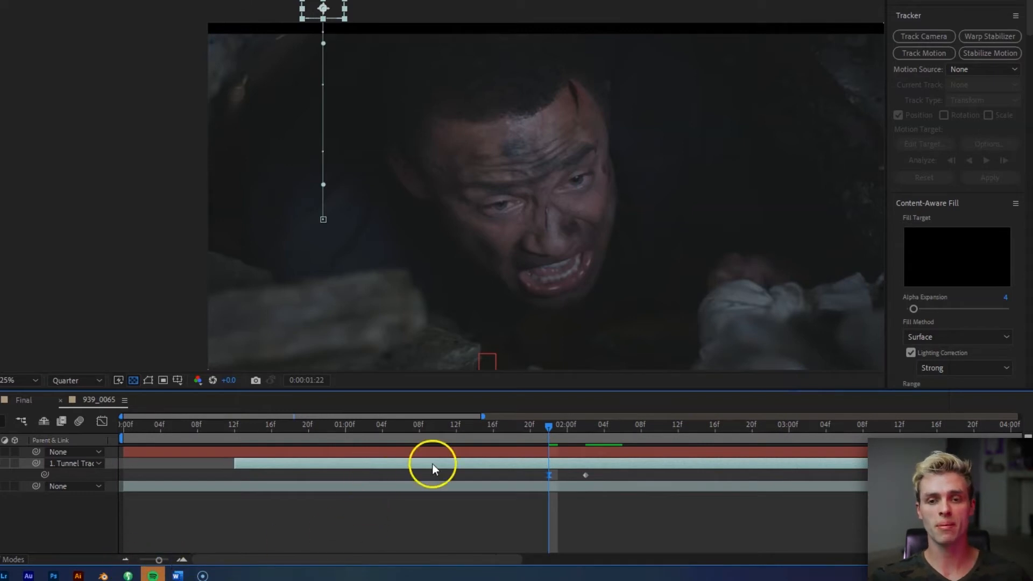
# Step: Preview the fall from 0:00:01:19 and move the eased Position keyframe to 0:00:01:23
pyautogui.moveTo(552, 336); pyautogui.dragTo(471, 308)
pyautogui.moveTo(543, 425); pyautogui.dragTo(524, 427)
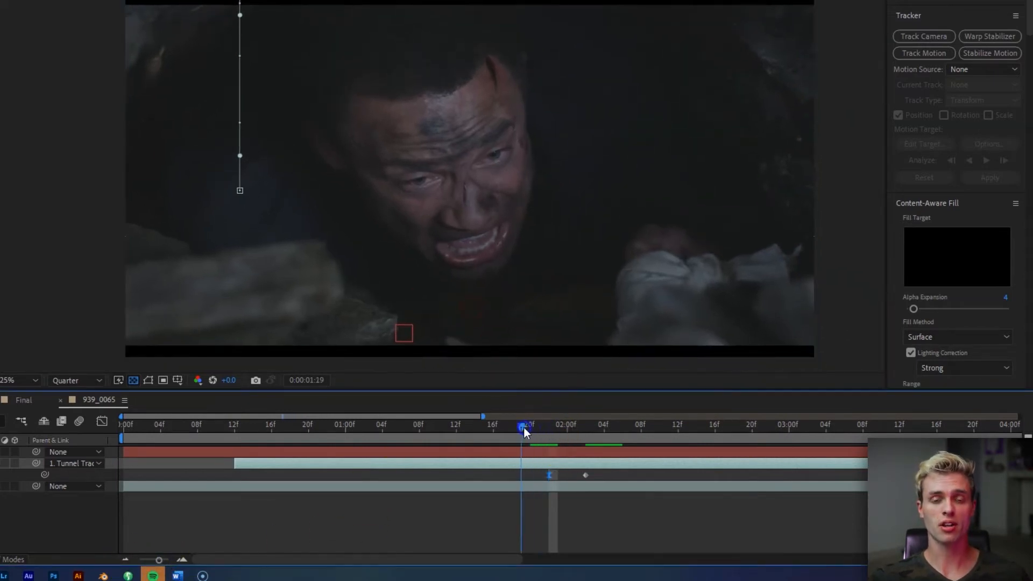
pyautogui.press('space')
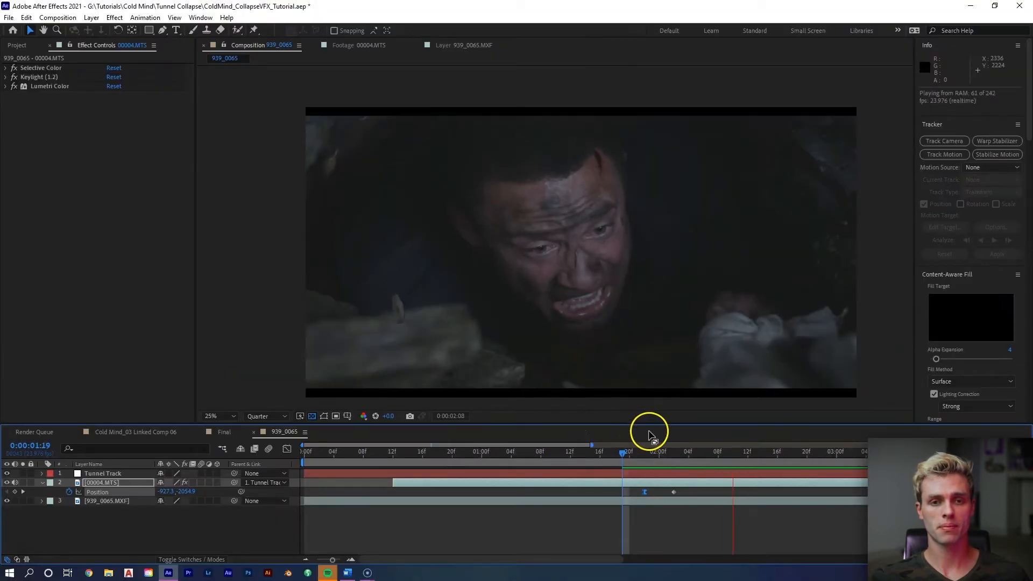
pyautogui.press('space')
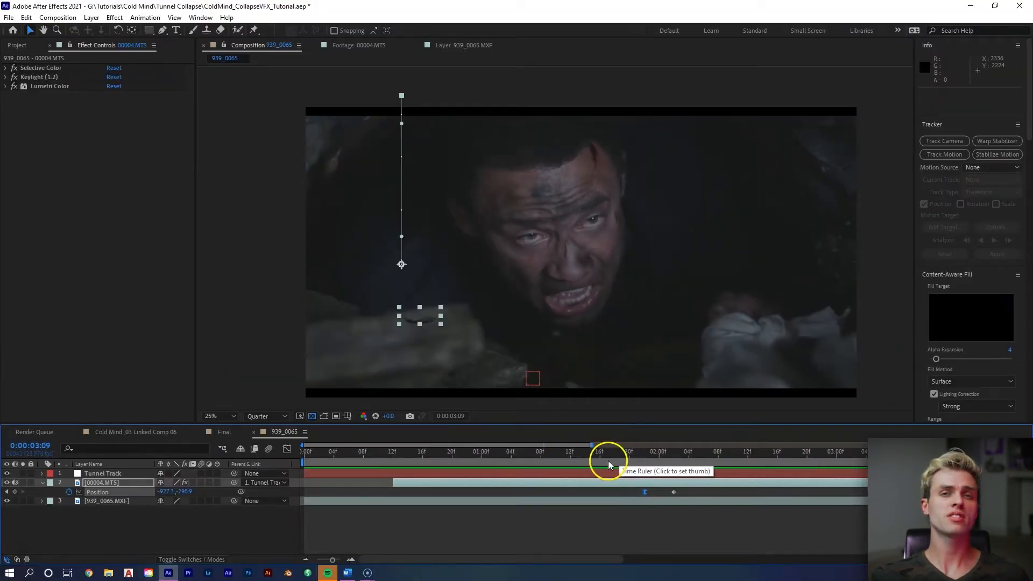
pyautogui.click(652, 452)
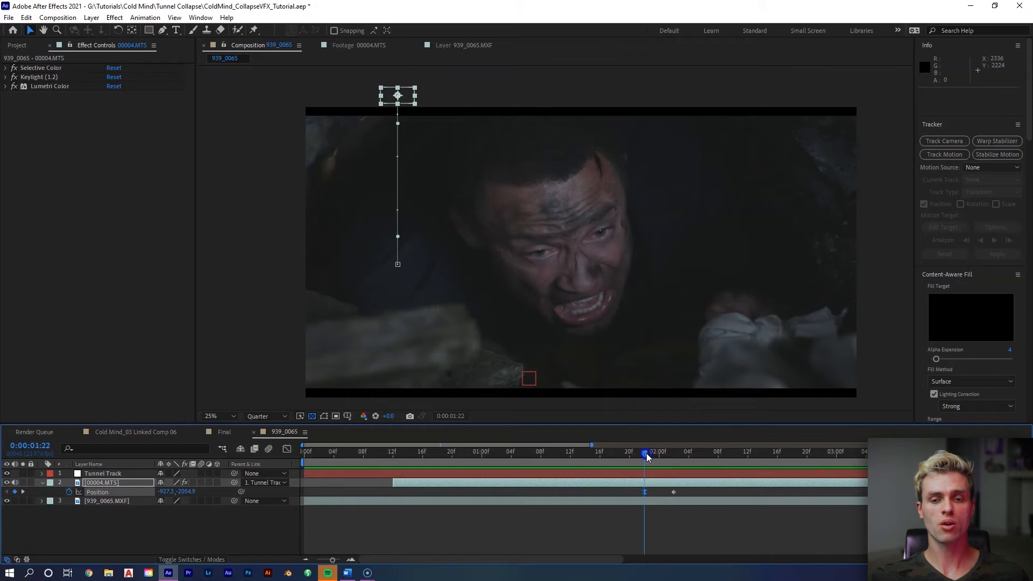
pyautogui.moveTo(645, 492); pyautogui.dragTo(659, 492)
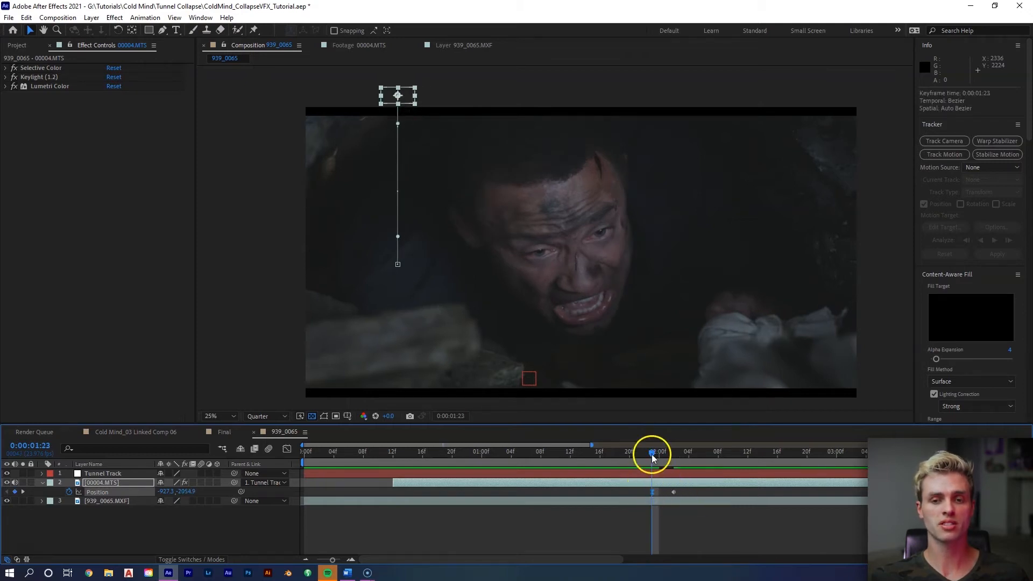
# Step: Play back the rock's fall from 0:00:01:14 to check its timing
pyautogui.moveTo(652, 455); pyautogui.dragTo(585, 453)
pyautogui.press('space')
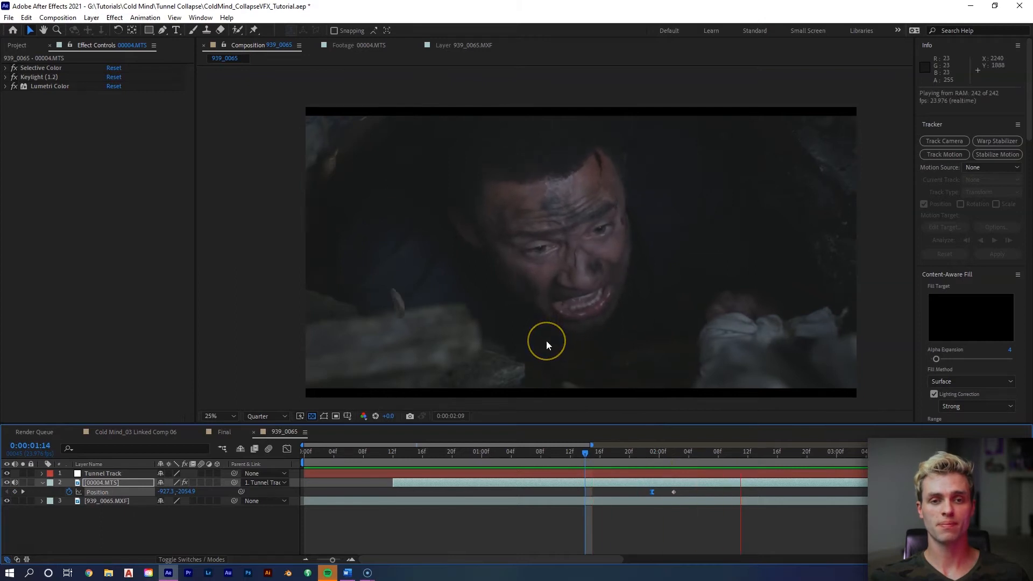
pyautogui.moveTo(480, 460); pyautogui.dragTo(472, 452)
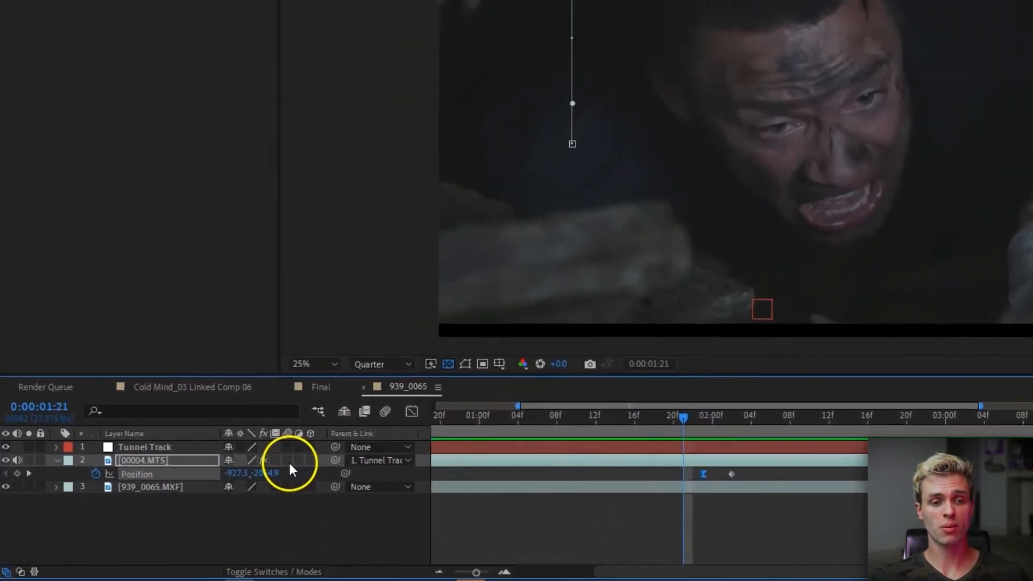
# Step: Enable motion blur on the 00004.MTS layer and check the falling rock up to 0:00:02:02
pyautogui.click(289, 462)
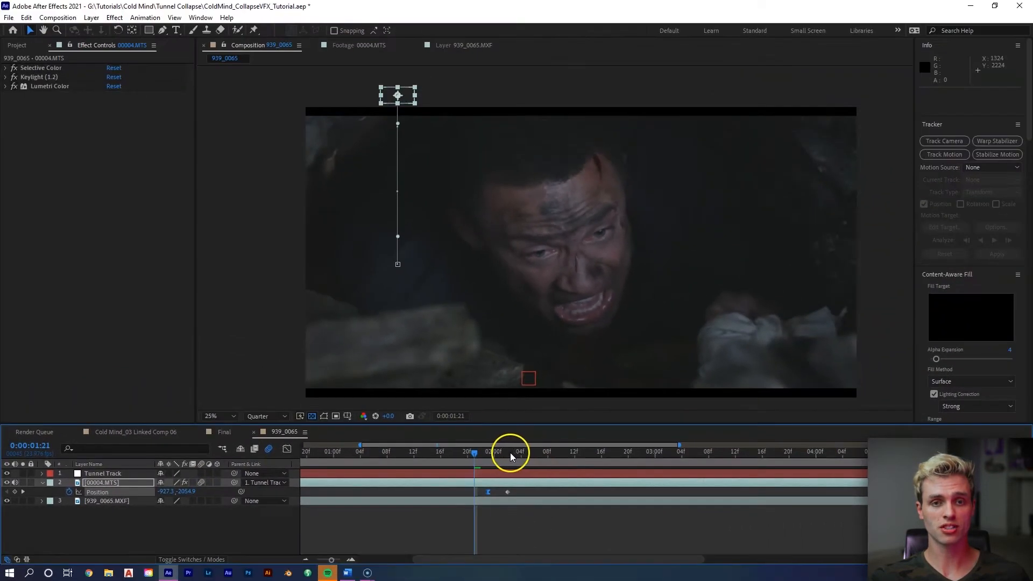
pyautogui.moveTo(704, 421); pyautogui.dragTo(713, 420)
pyautogui.moveTo(496, 458); pyautogui.dragTo(508, 454)
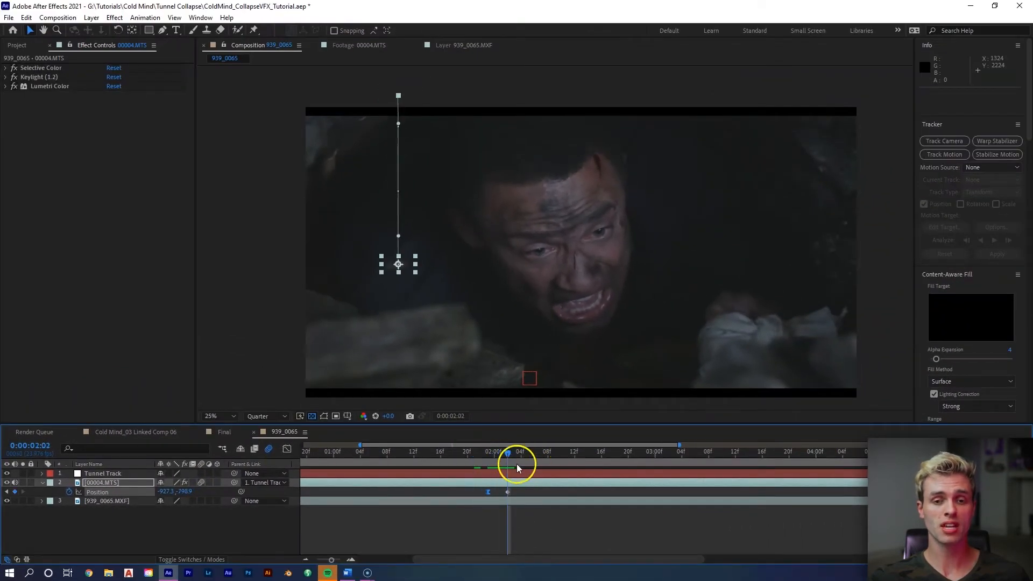
# Step: Apply Camera Lens Blur to the 00004.MTS layer with a Blur Radius of 35
pyautogui.rightClick(516, 482)
pyautogui.moveTo(569, 333)
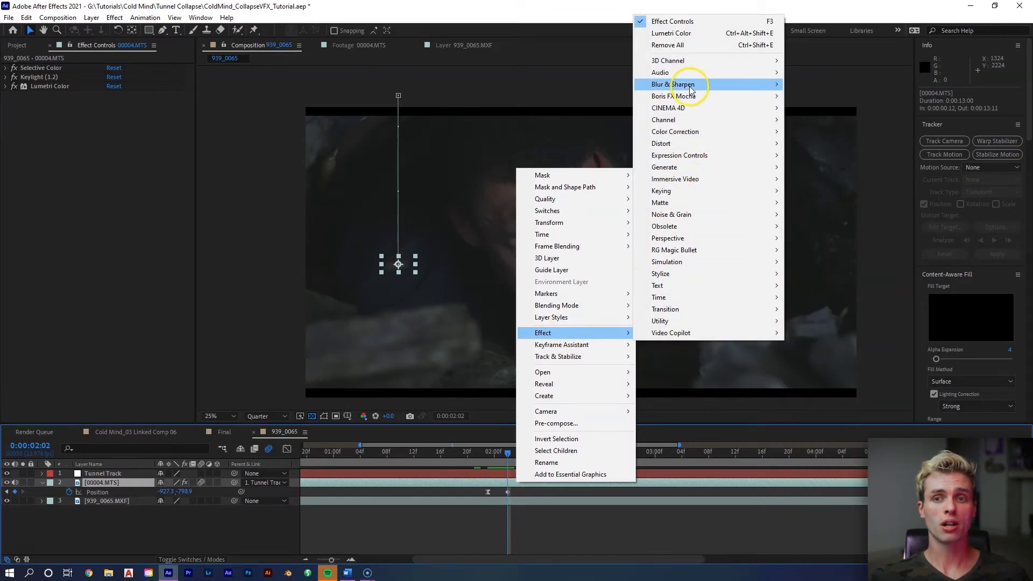
pyautogui.moveTo(692, 86)
pyautogui.click(807, 96)
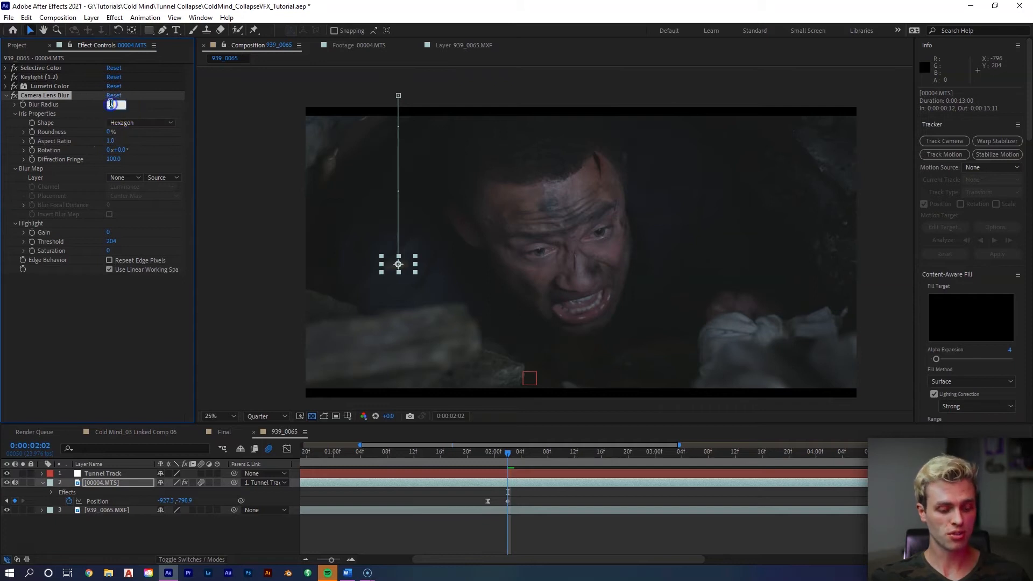
pyautogui.click(134, 361)
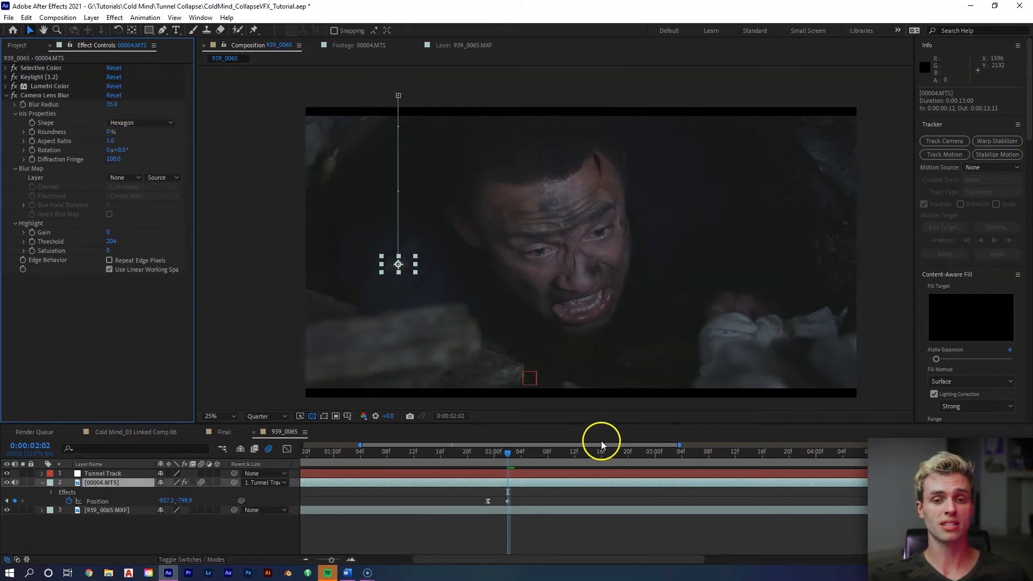
# Step: Preview the blurred rock falling and landing, ending at 0:00:02:18
pyautogui.moveTo(507, 453); pyautogui.dragTo(468, 452)
pyautogui.click(557, 500)
pyautogui.press('space')
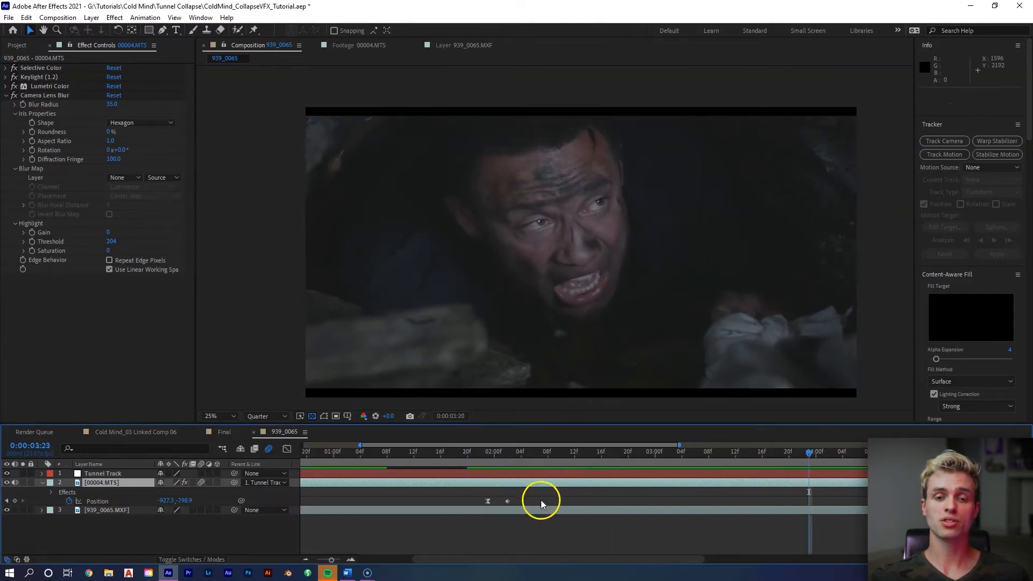
pyautogui.press('space')
pyautogui.click(540, 460)
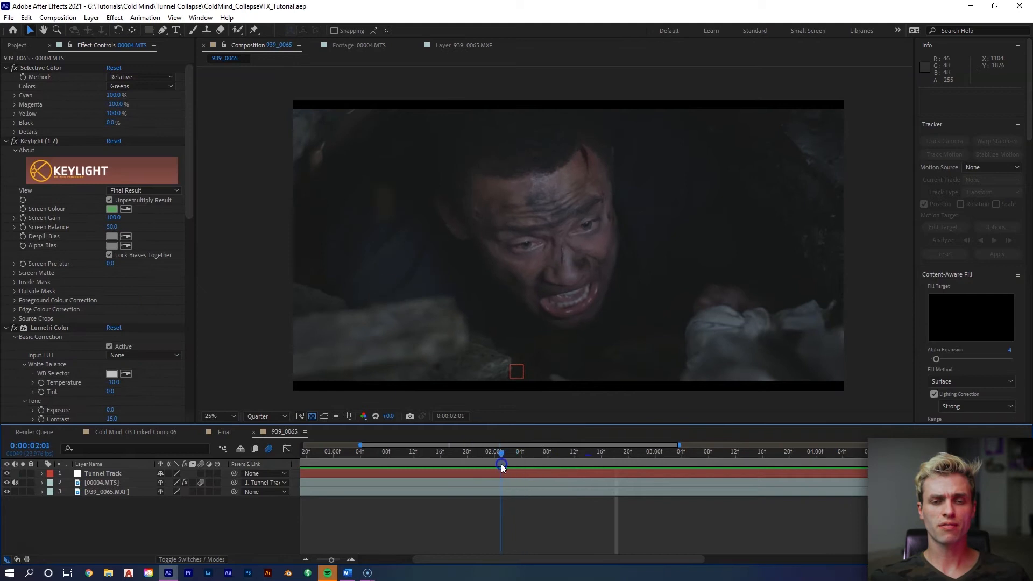
pyautogui.moveTo(559, 461); pyautogui.dragTo(615, 454)
# Step: Create a black solid at the full composition size of 4096 x 2160 px
pyautogui.rightClick(544, 512)
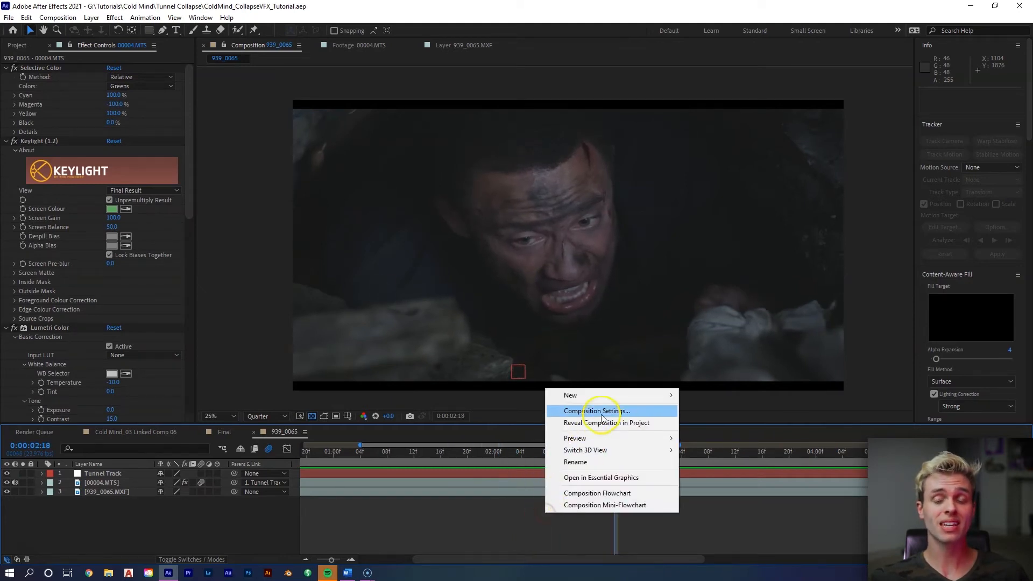
pyautogui.moveTo(604, 396)
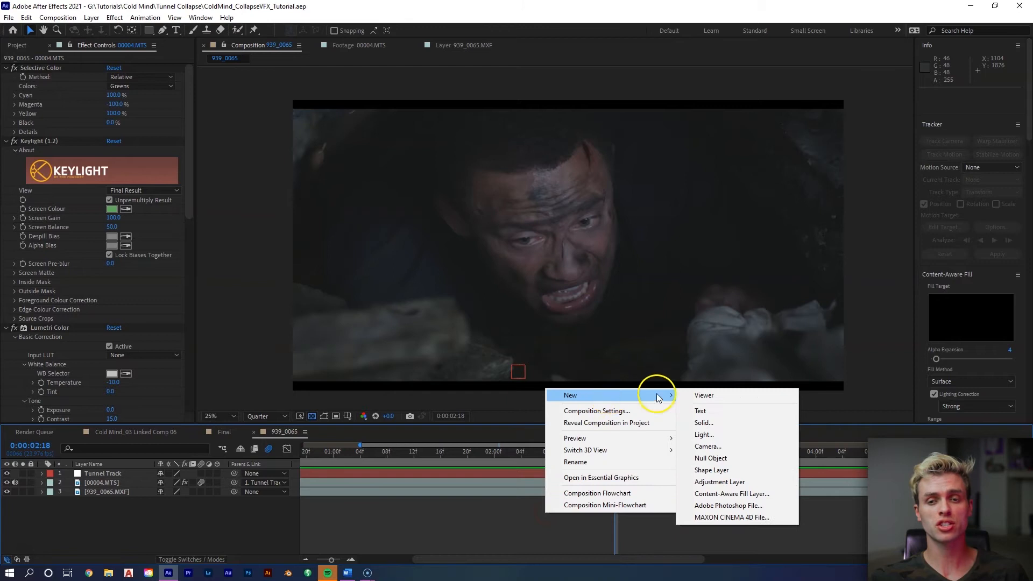
pyautogui.click(704, 422)
pyautogui.click(124, 188)
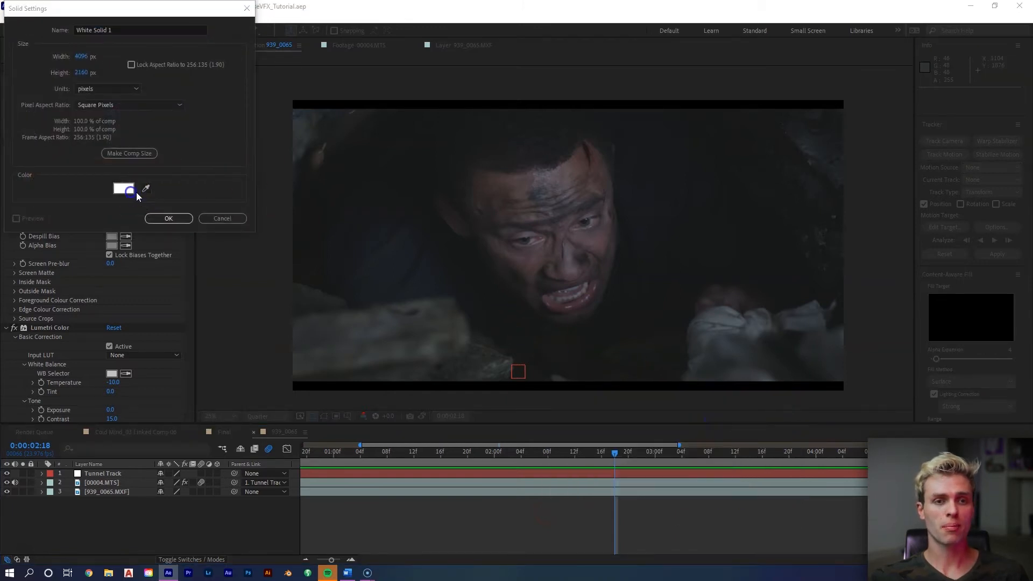
pyautogui.click(258, 35)
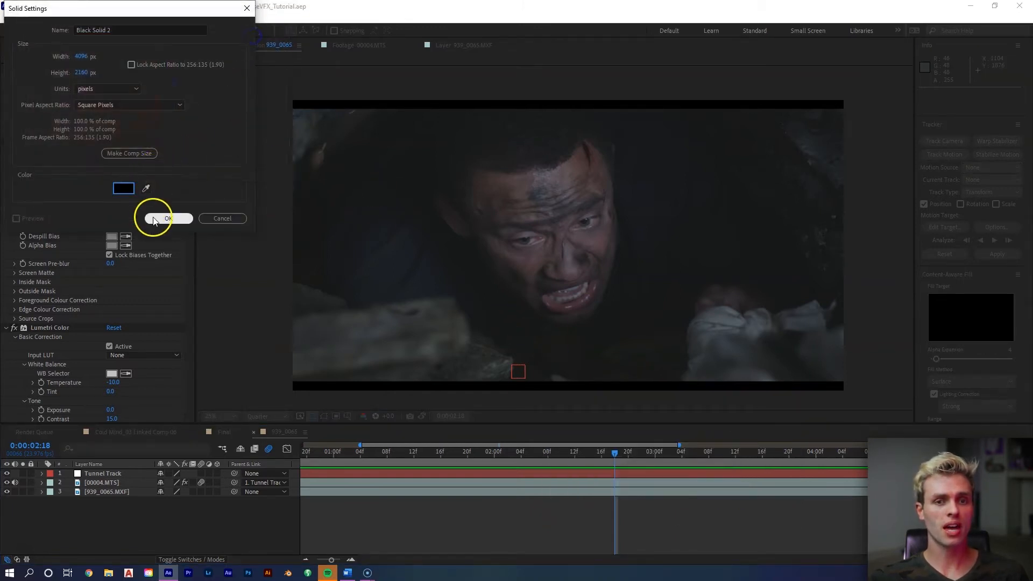
pyautogui.click(168, 218)
# Step: Move the black solid beneath the 00004.MTS layer and hide it
pyautogui.press('t')
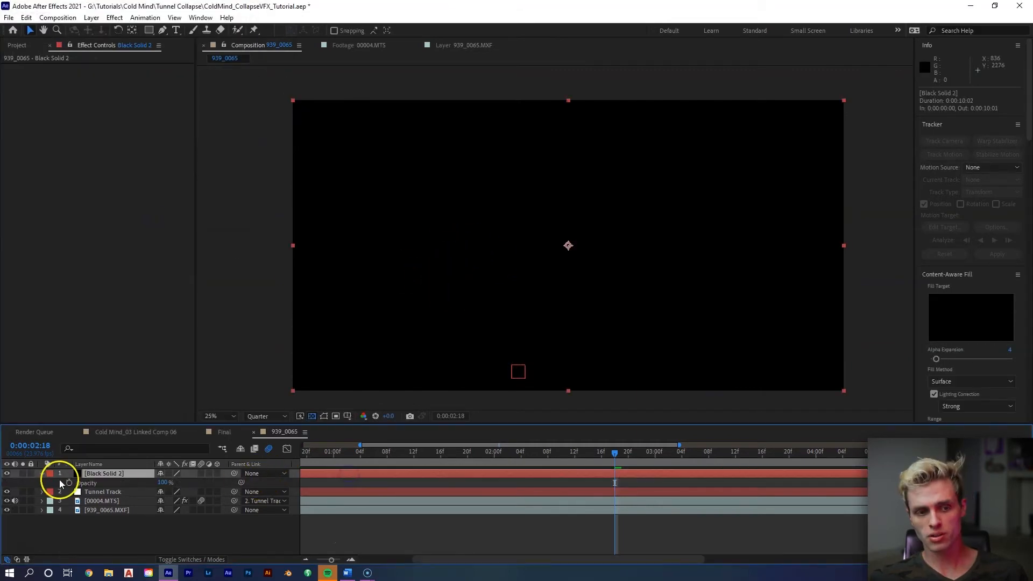
pyautogui.click(7, 476)
pyautogui.hotkey('ctrl', 'z')
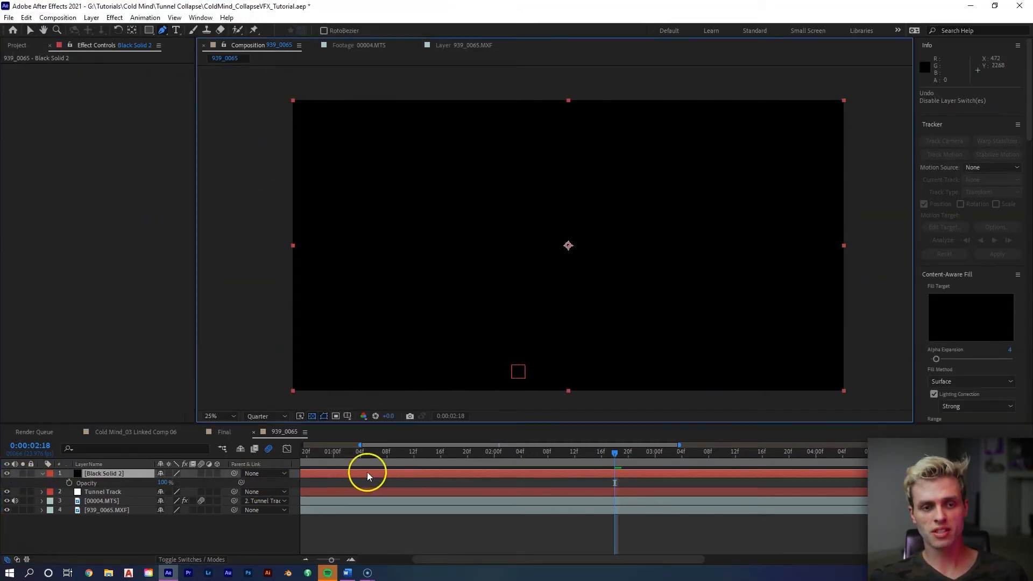
pyautogui.press('g')
pyautogui.moveTo(130, 478); pyautogui.dragTo(129, 506)
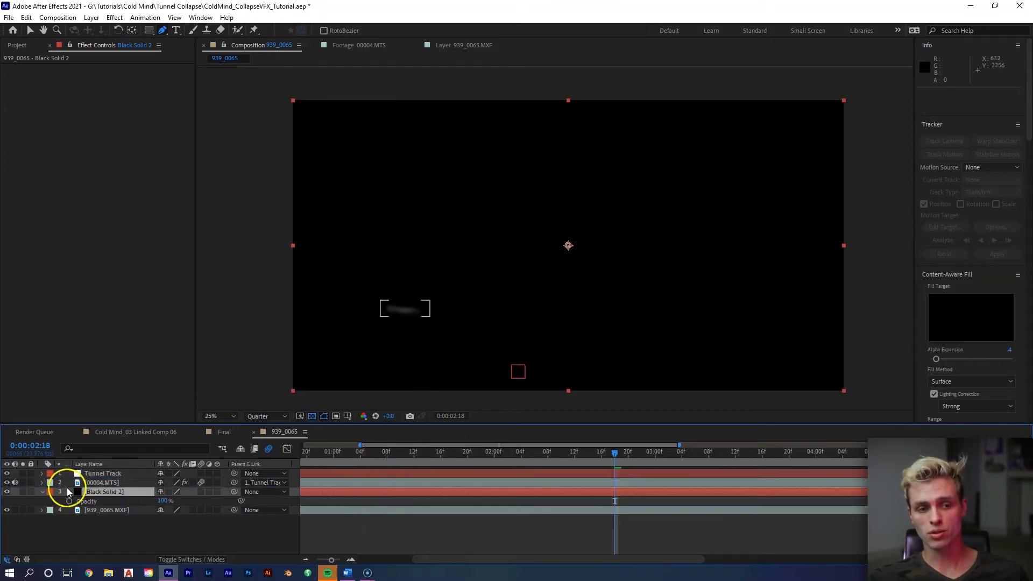
pyautogui.click(9, 492)
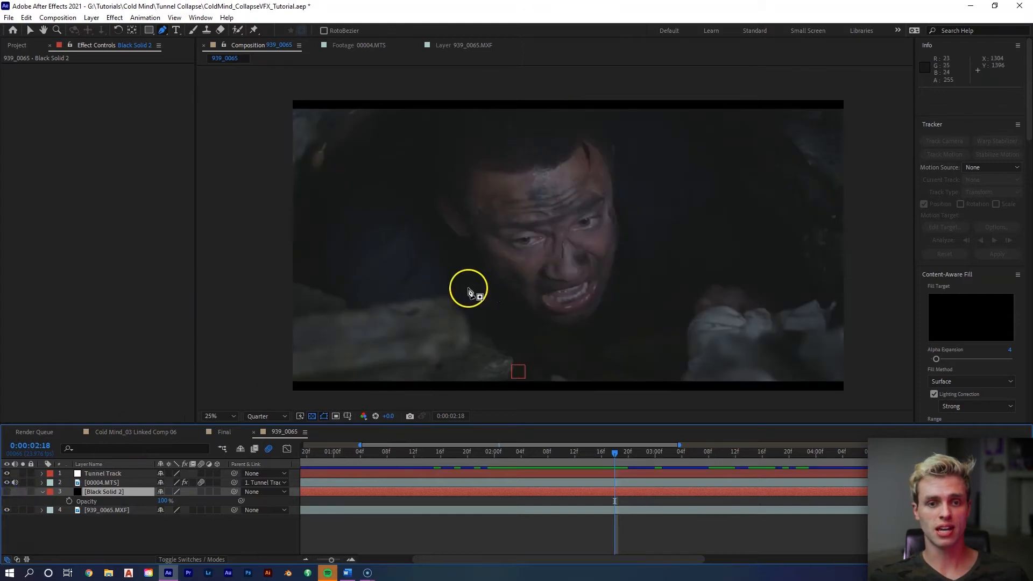
# Step: Draw a small closed oval Pen mask on the black solid around the area beneath the landed rock
pyautogui.scroll(2, 538, 269)
pyautogui.press('g')
pyautogui.scroll(2, 588, 233)
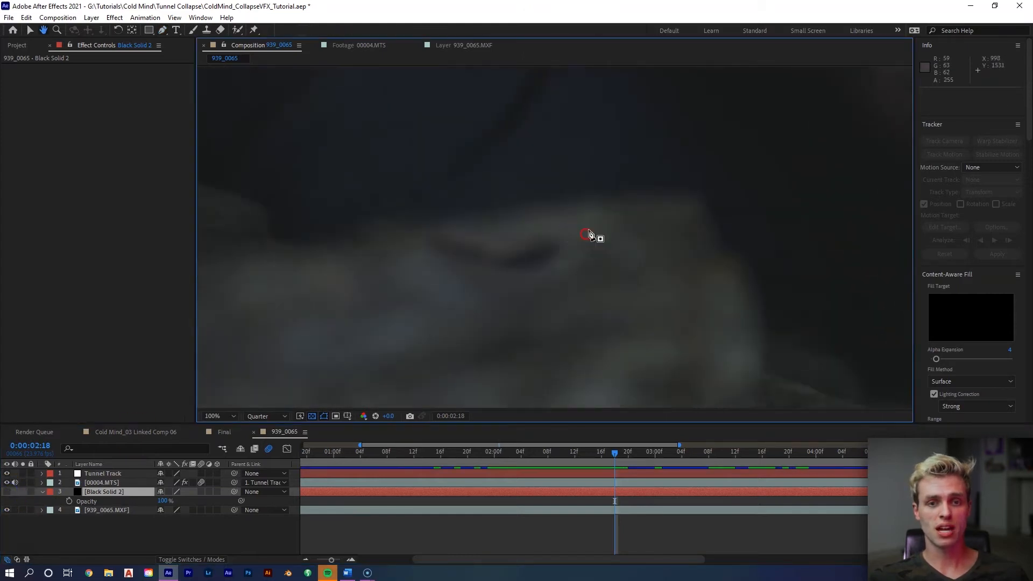
pyautogui.click(442, 257)
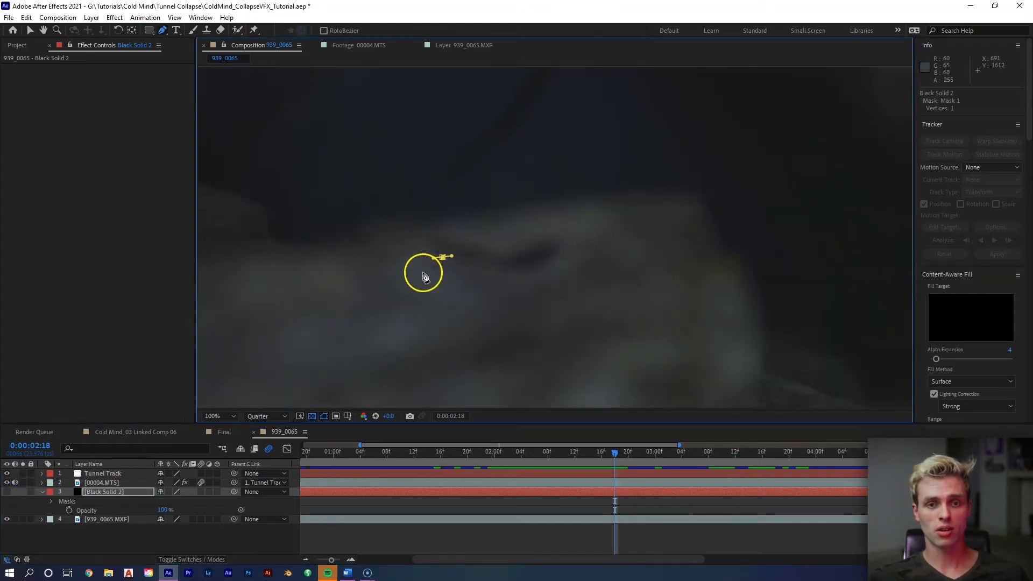
pyautogui.click(429, 275)
pyautogui.hotkey('ctrl', 'z')
pyautogui.moveTo(444, 276); pyautogui.dragTo(455, 281)
pyautogui.moveTo(492, 275); pyautogui.dragTo(508, 273)
pyautogui.moveTo(541, 271); pyautogui.dragTo(558, 253)
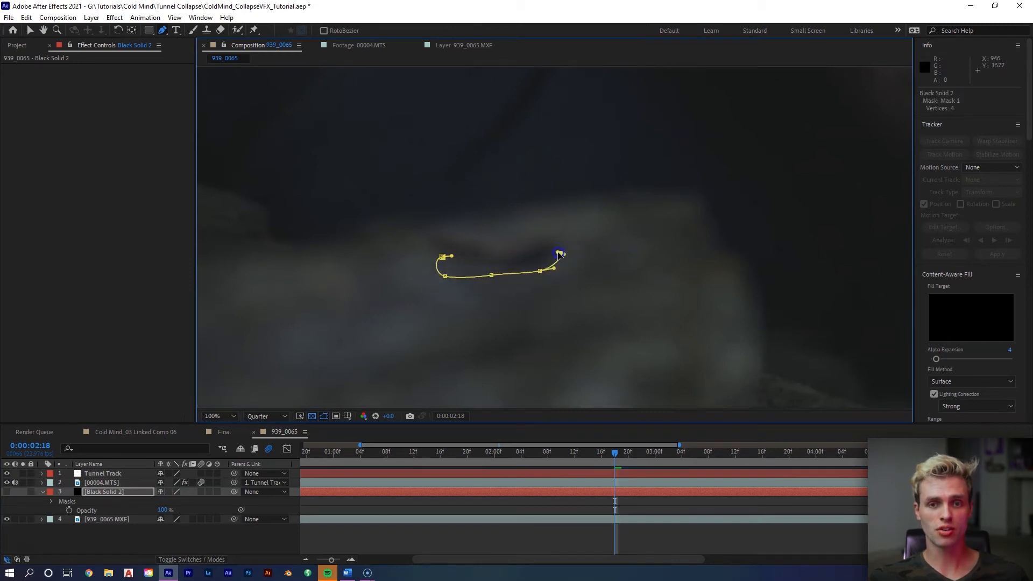
pyautogui.click(472, 248)
pyautogui.click(442, 257)
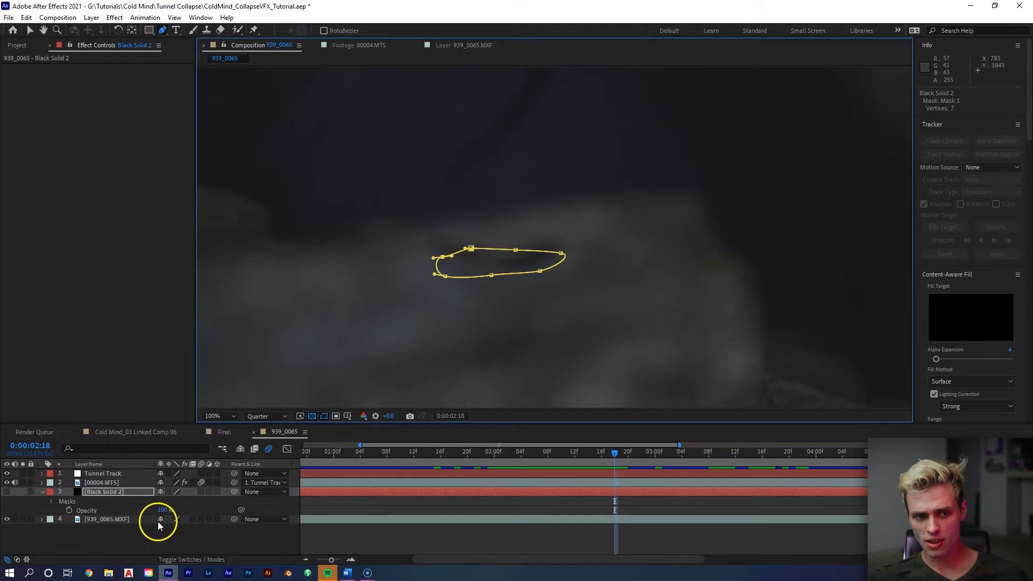
# Step: Show the black solid again and feather its mask by 82 pixels
pyautogui.click(7, 492)
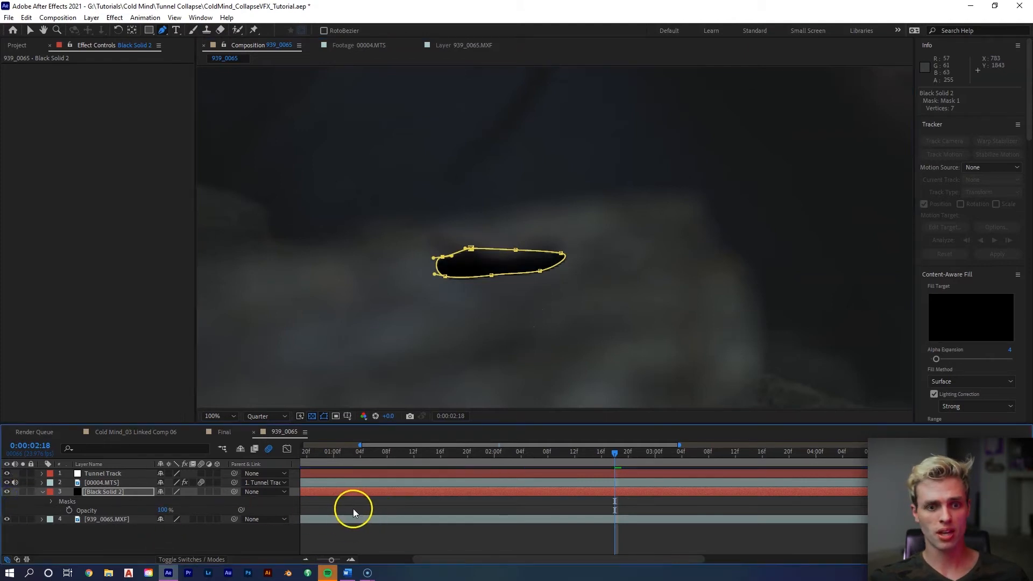
pyautogui.press('f')
pyautogui.moveTo(183, 512); pyautogui.dragTo(218, 510)
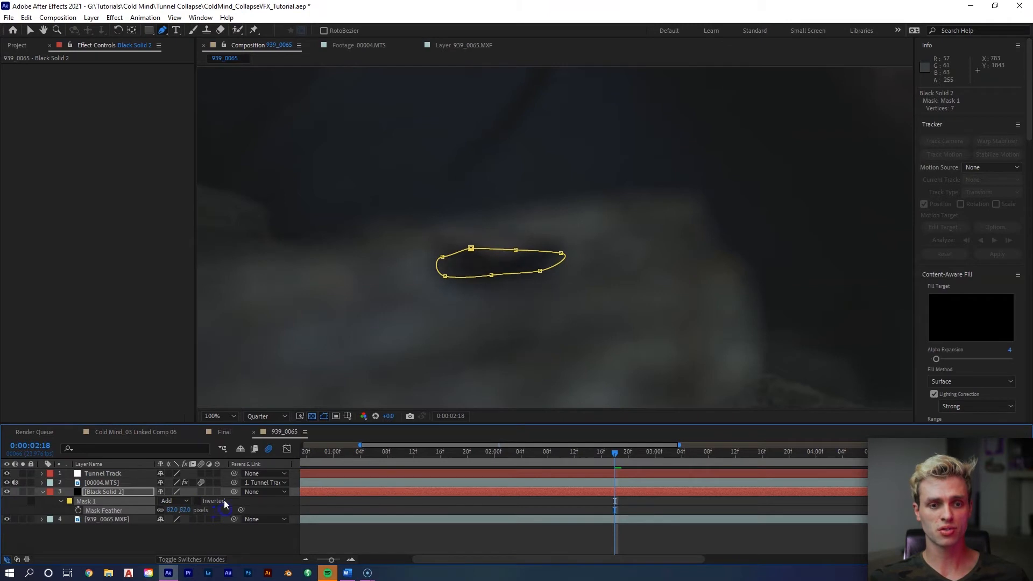
# Step: Try an Opacity of 45% on the masked black solid
pyautogui.press('t')
pyautogui.click(166, 502)
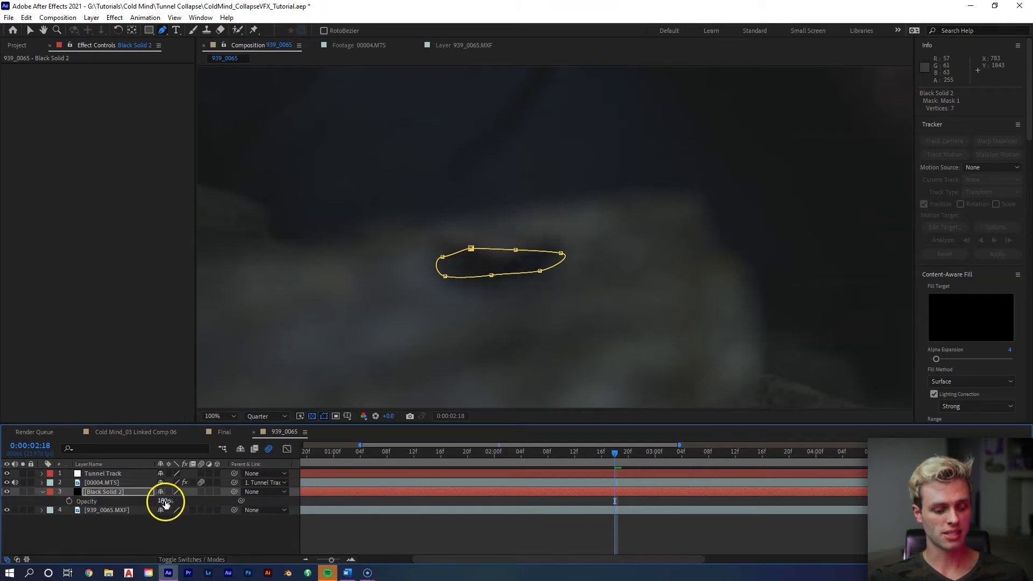
pyautogui.click(166, 501)
pyautogui.write('50')
pyautogui.click(354, 529)
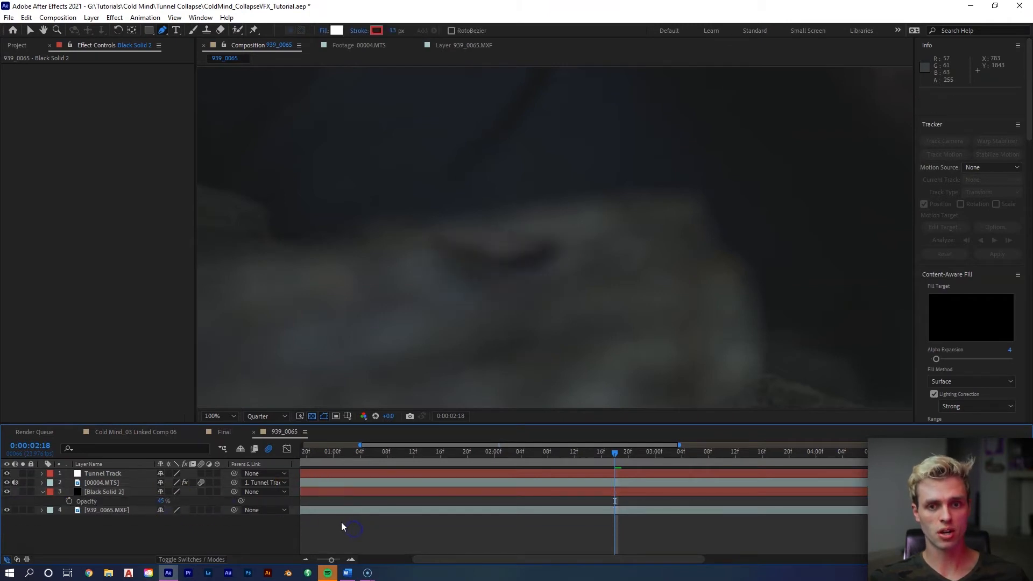
pyautogui.hotkey('ctrl', 'z')
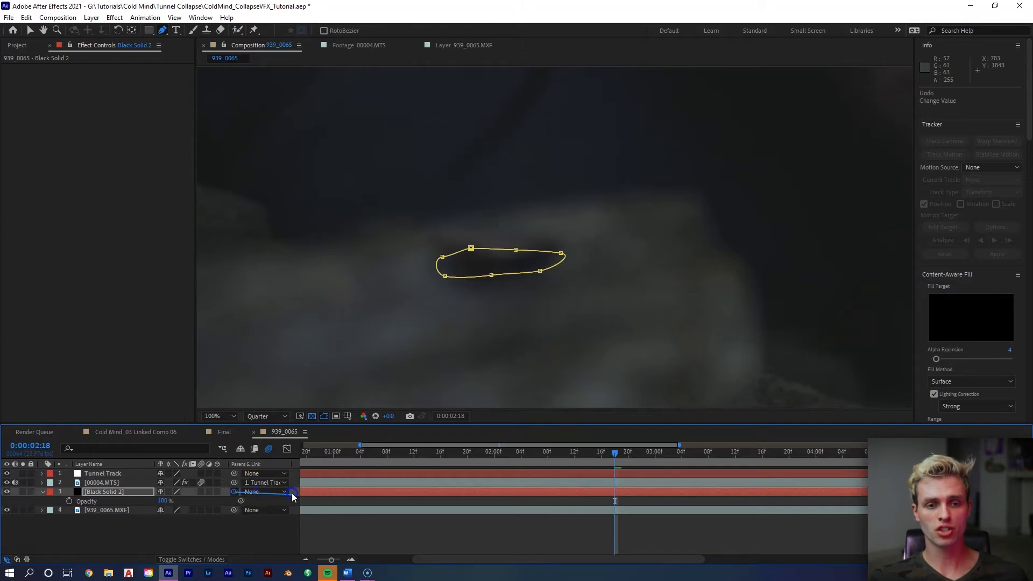
# Step: Parent the black solid to Tunnel Track and keyframe its Position at 0:00:02:03, moving the shadow to about 703, 1610
pyautogui.moveTo(293, 496); pyautogui.dragTo(318, 475)
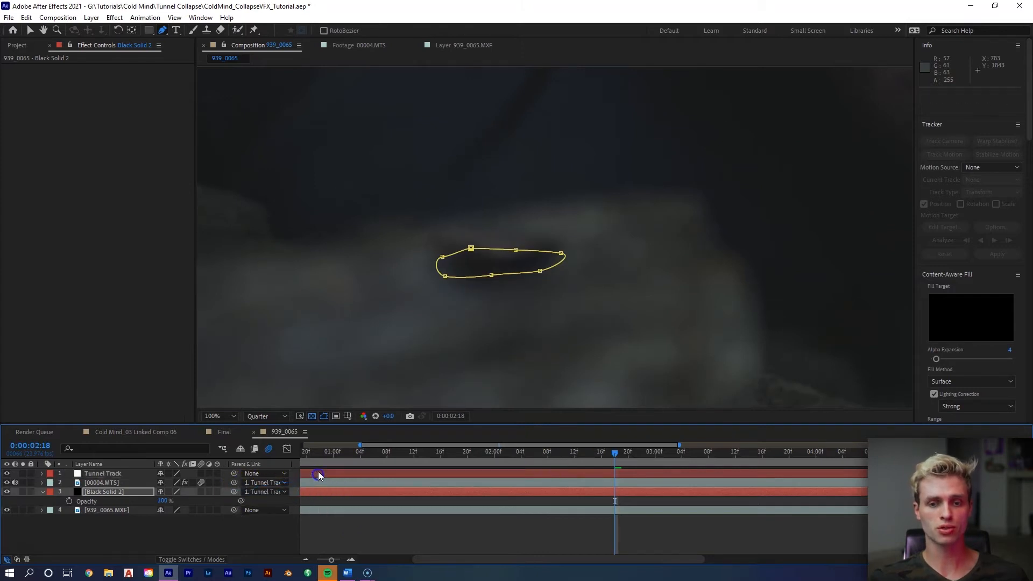
pyautogui.click(596, 493)
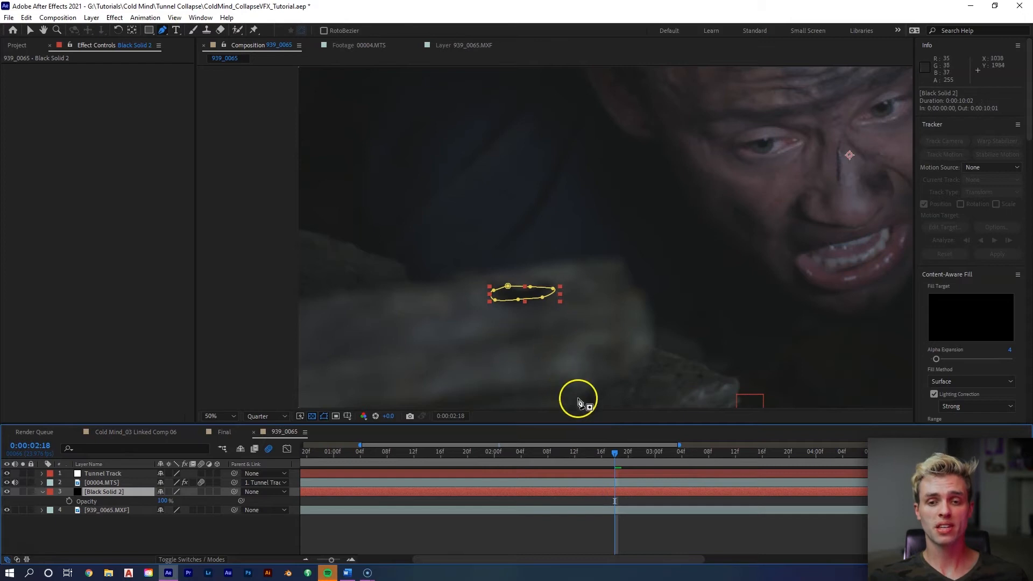
pyautogui.moveTo(625, 454); pyautogui.dragTo(512, 469)
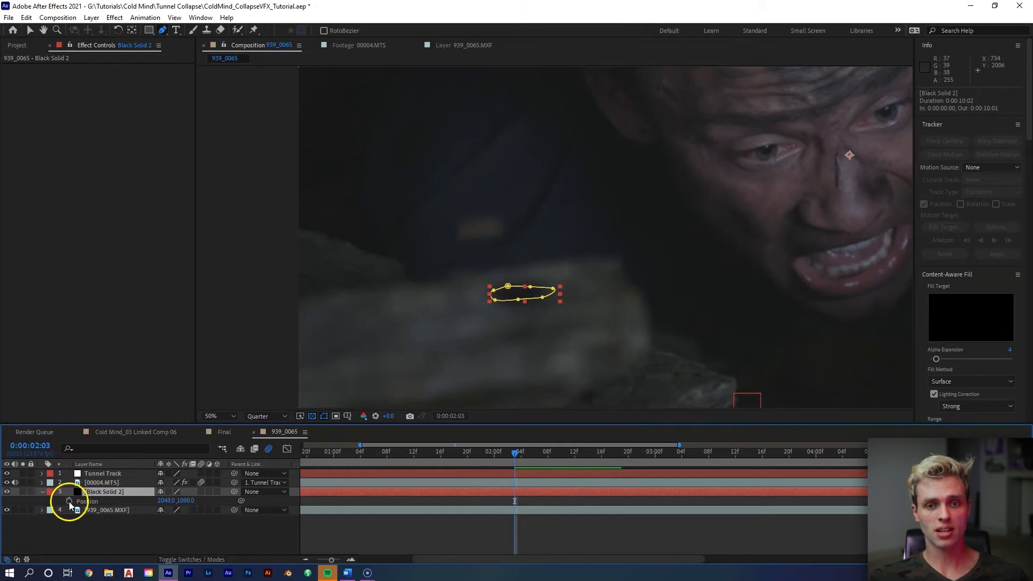
pyautogui.click(69, 501)
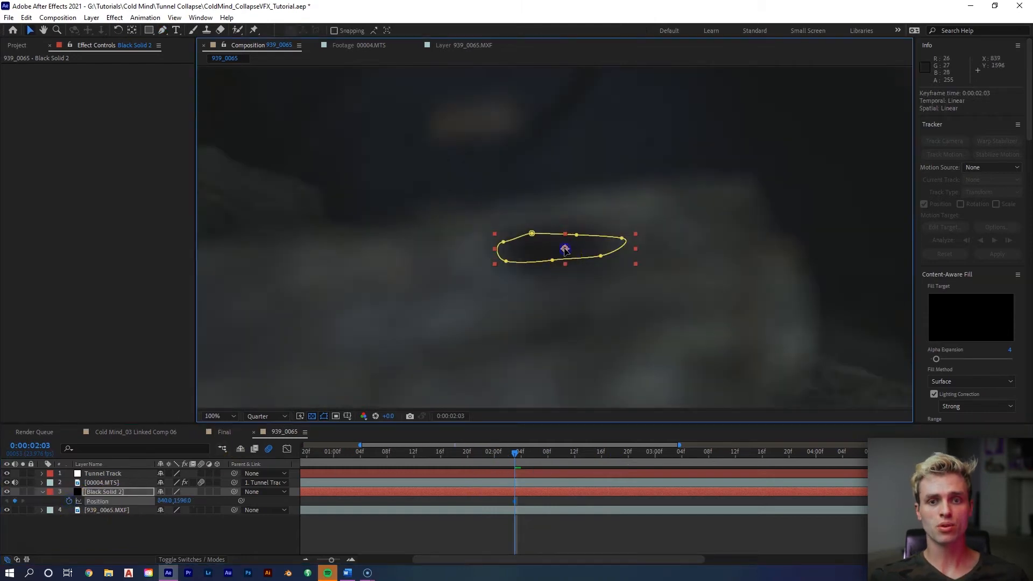
pyautogui.moveTo(565, 250); pyautogui.dragTo(490, 256)
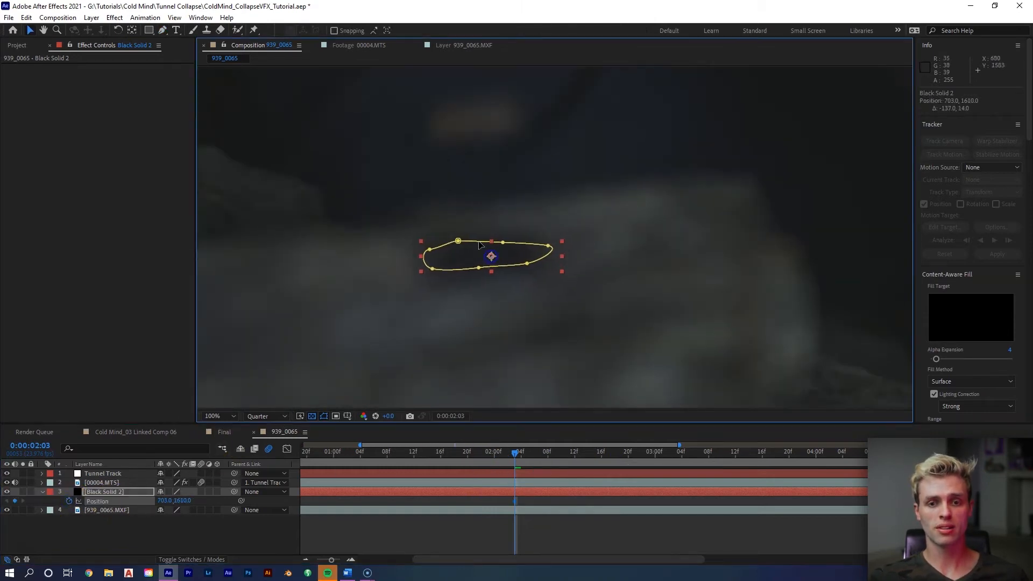
# Step: Keyframe the shadow's Position further right around 0:00:02:12 and 0:00:02:19 so it follows the rock, and return to the first keyframe
pyautogui.moveTo(515, 452); pyautogui.dragTo(622, 453)
pyautogui.click(41, 509)
pyautogui.moveTo(495, 264); pyautogui.dragTo(563, 259)
pyautogui.press('j')
pyautogui.press('j')
# Step: Apply Easy Ease to all the Position keyframes of the black solid
pyautogui.moveTo(626, 505); pyautogui.dragTo(585, 502)
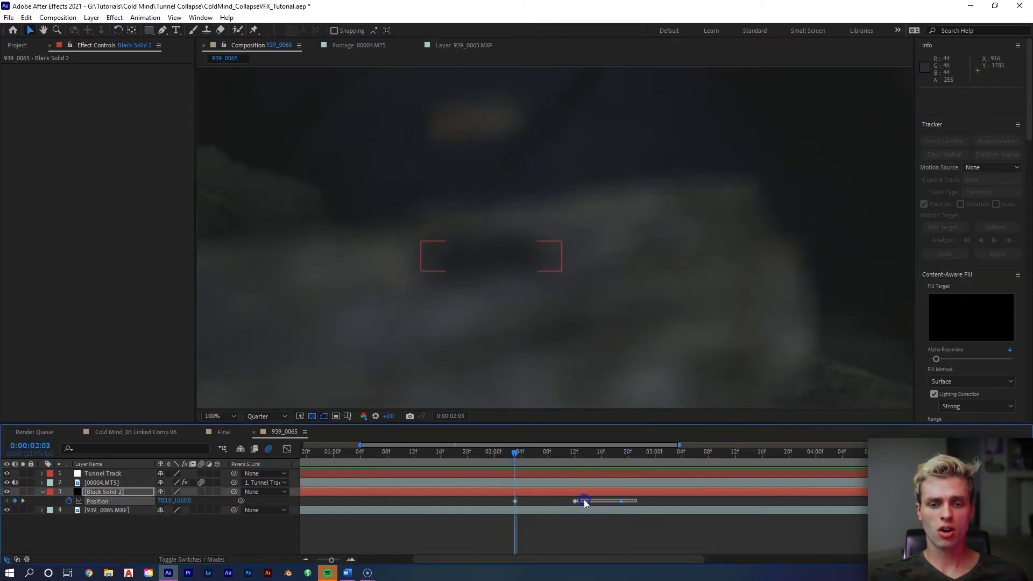
pyautogui.moveTo(514, 501); pyautogui.dragTo(514, 500)
pyautogui.rightClick(515, 500)
pyautogui.moveTo(540, 492)
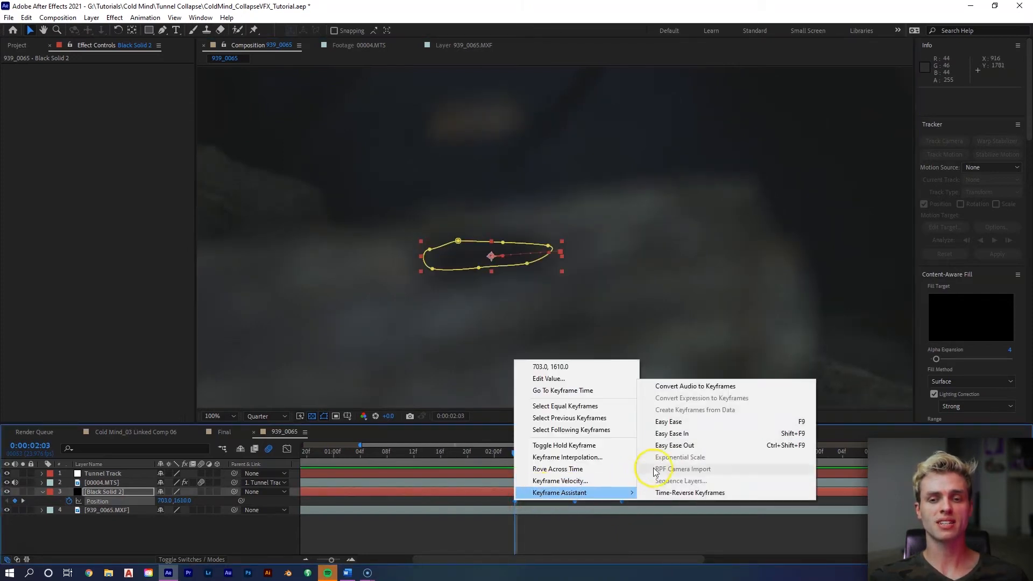
pyautogui.click(669, 422)
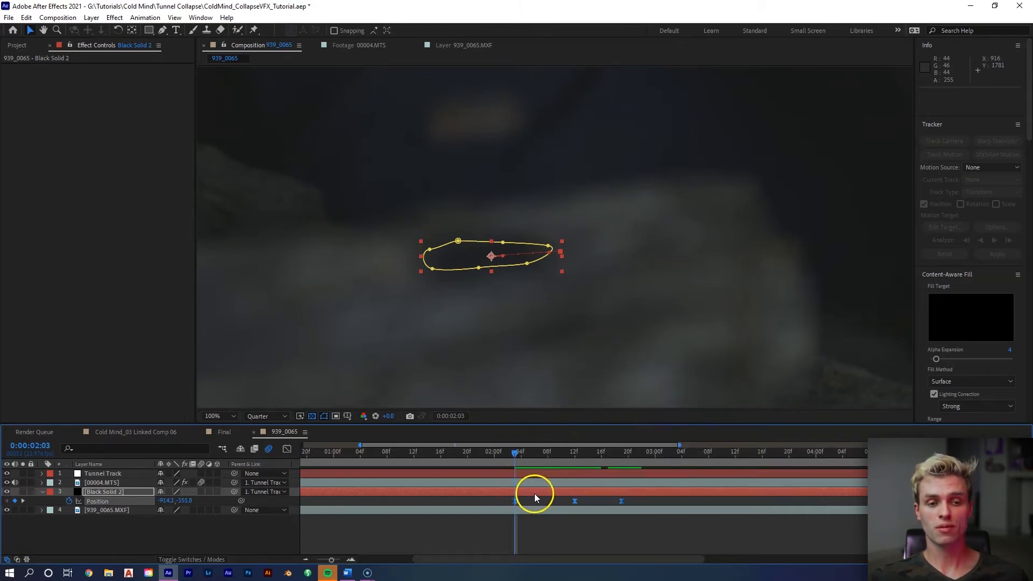
# Step: Keyframe the black solid's Opacity from 0% at 0:00:02:03 up to 65% at 0:00:02:05
pyautogui.press('t')
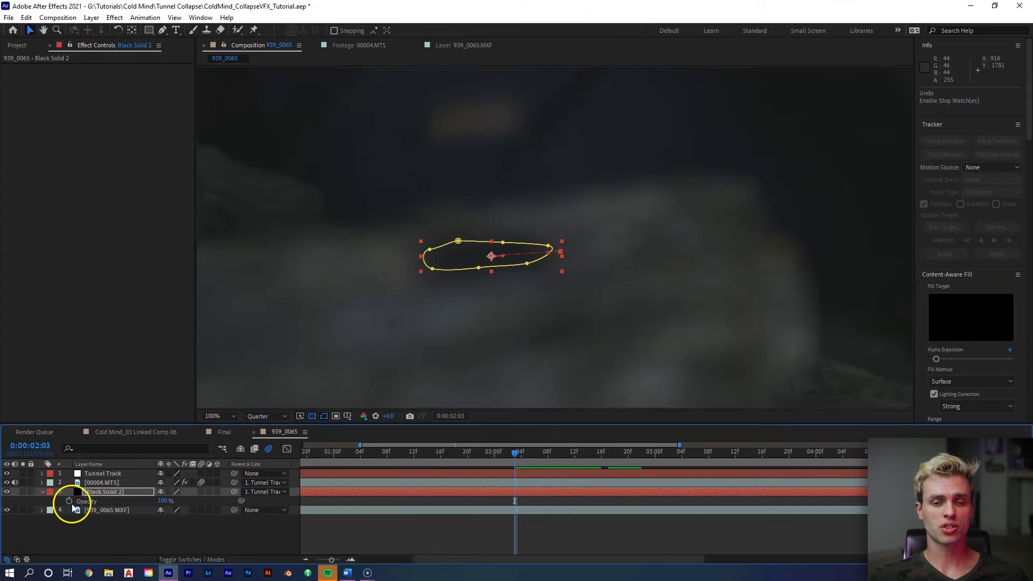
pyautogui.click(71, 502)
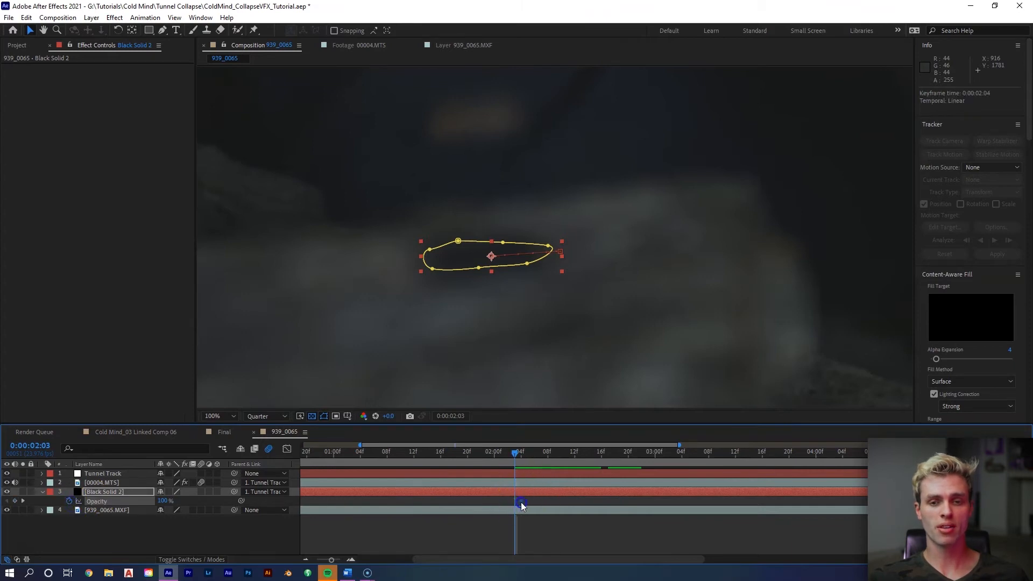
pyautogui.moveTo(537, 502); pyautogui.dragTo(545, 502)
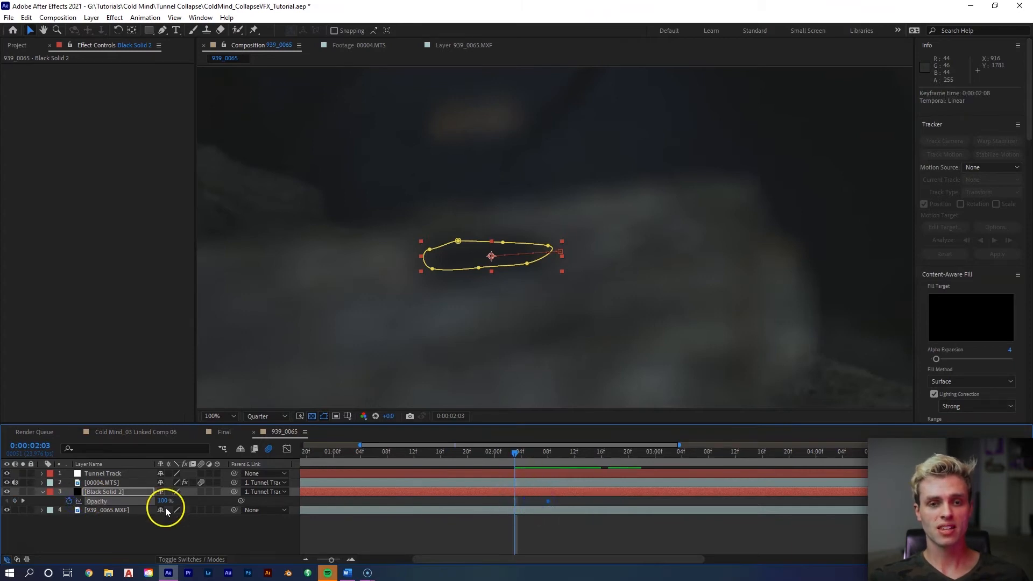
pyautogui.moveTo(163, 502); pyautogui.dragTo(46, 510)
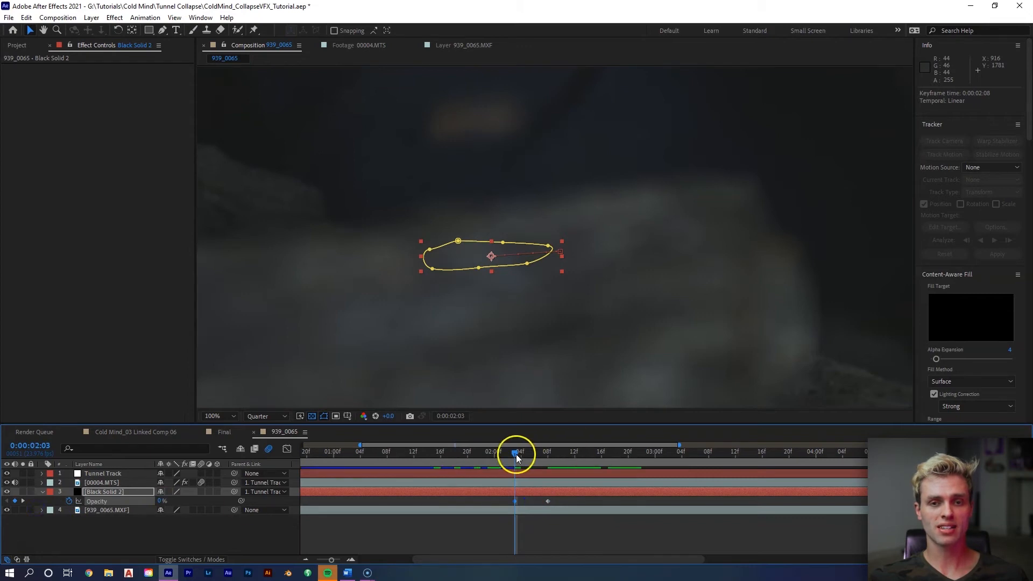
pyautogui.moveTo(516, 454); pyautogui.dragTo(528, 454)
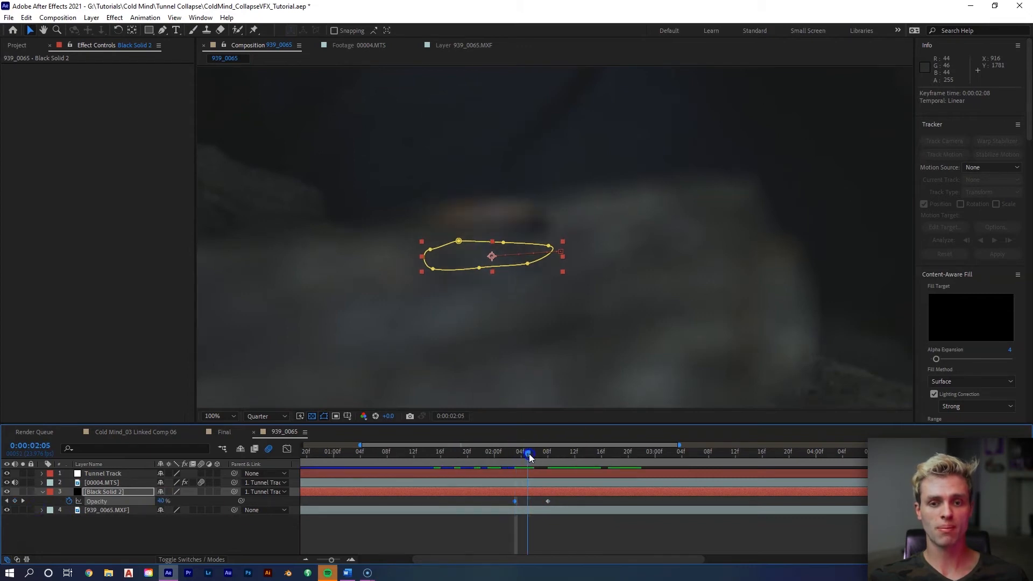
pyautogui.moveTo(547, 501); pyautogui.dragTo(531, 502)
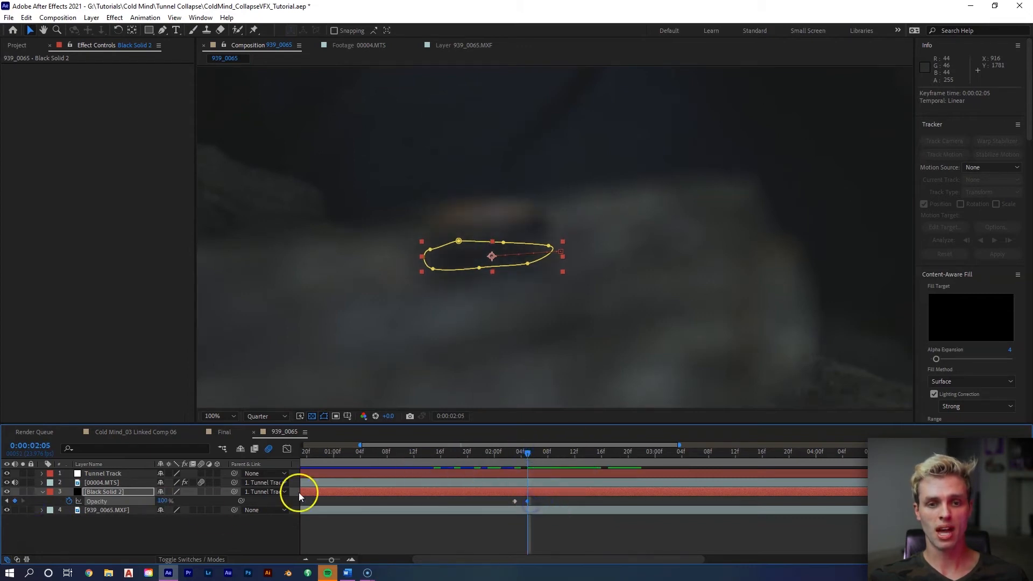
pyautogui.click(164, 502)
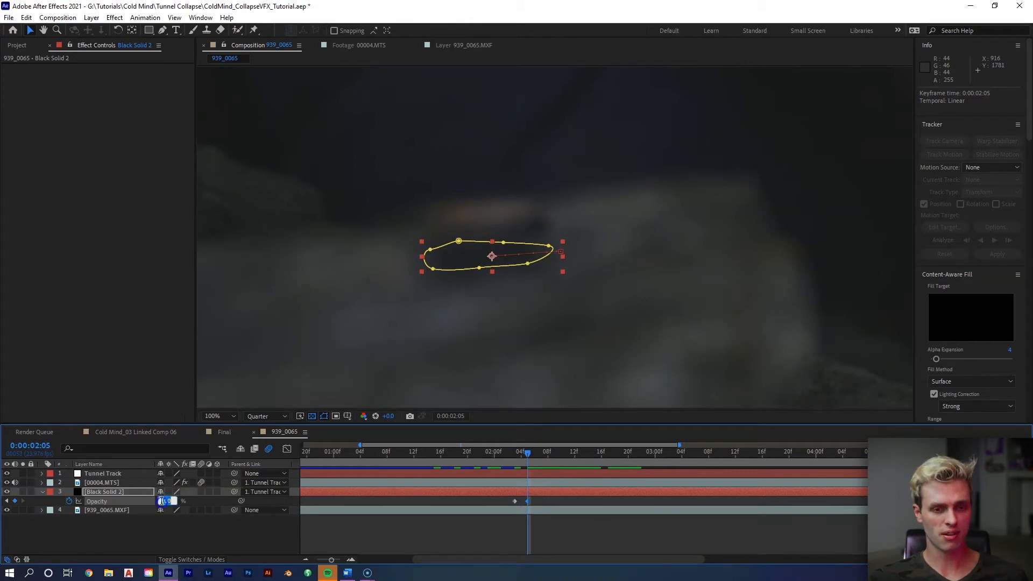
pyautogui.write('65')
pyautogui.click(320, 521)
# Step: Add Opacity keyframes of 10% at 0:00:02:08 and 25% at 0:00:02:11 to the black solid
pyautogui.click(533, 457)
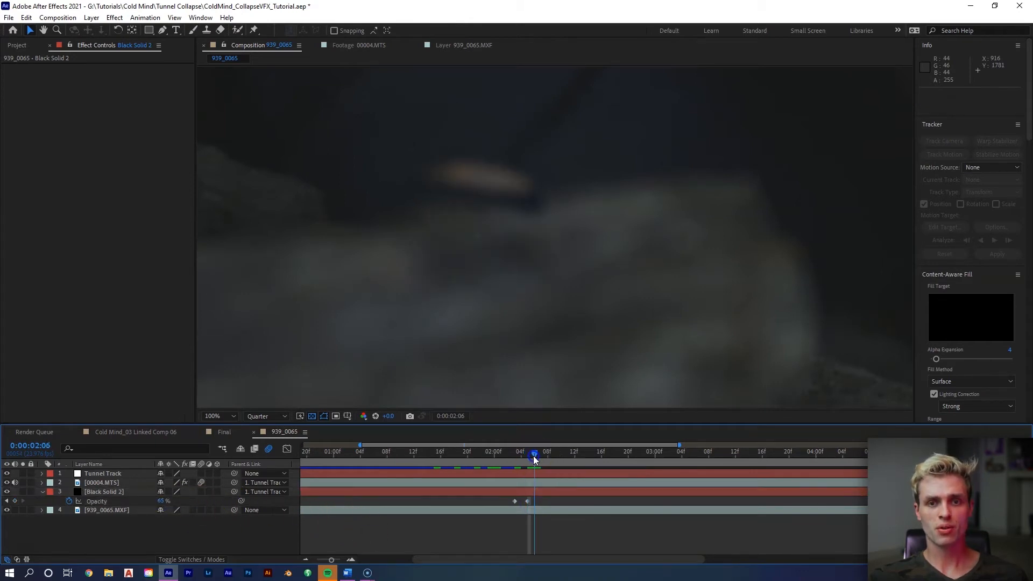
pyautogui.moveTo(535, 457); pyautogui.dragTo(548, 453)
pyautogui.click(305, 484)
pyautogui.click(167, 502)
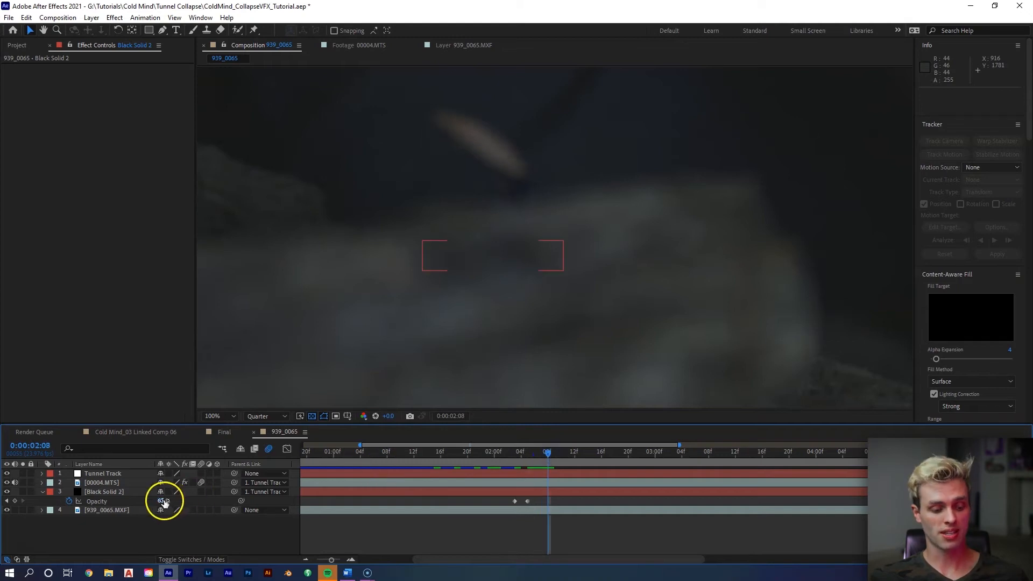
pyautogui.click(164, 502)
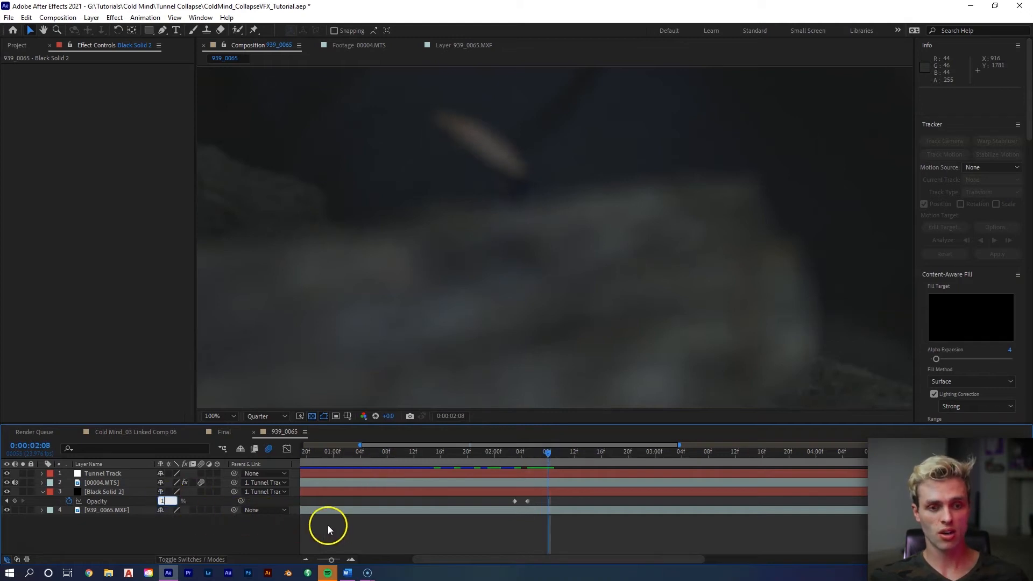
pyautogui.write('10')
pyautogui.click(341, 530)
pyautogui.moveTo(554, 456)
pyautogui.mouseDown()
pyautogui.moveTo(579, 453)
pyautogui.moveTo(569, 454)
pyautogui.mouseUp()
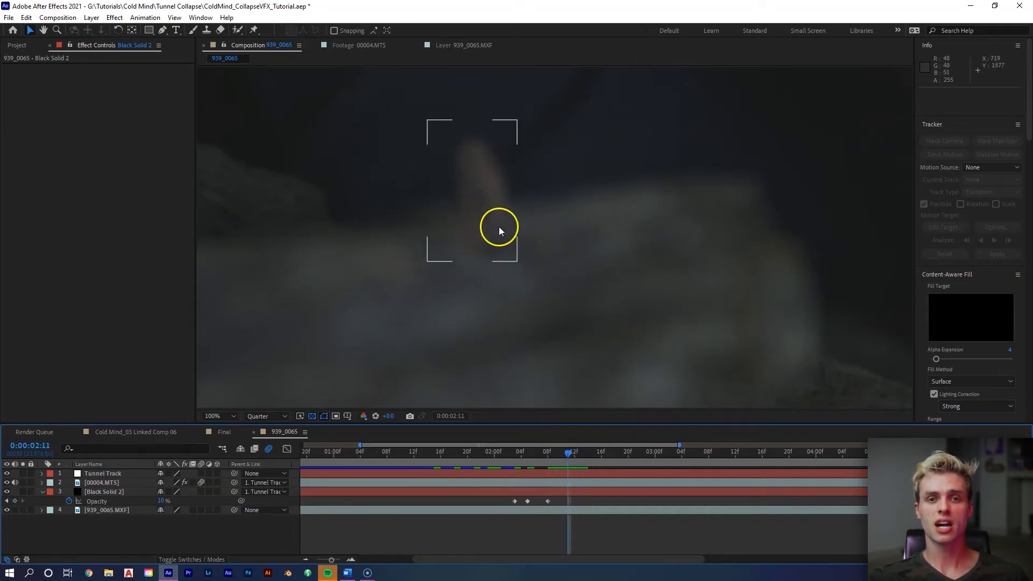
pyautogui.click(163, 501)
pyautogui.write('25')
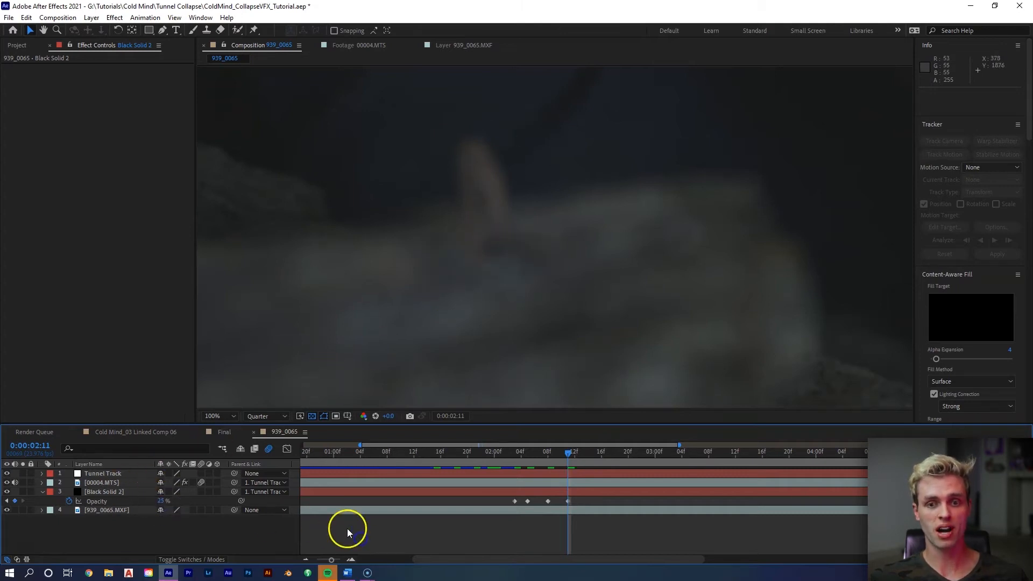
# Step: Add a 65% Opacity keyframe at 0:00:02:18 to the black solid and play back the shadow animation
pyautogui.moveTo(566, 456); pyautogui.dragTo(613, 451)
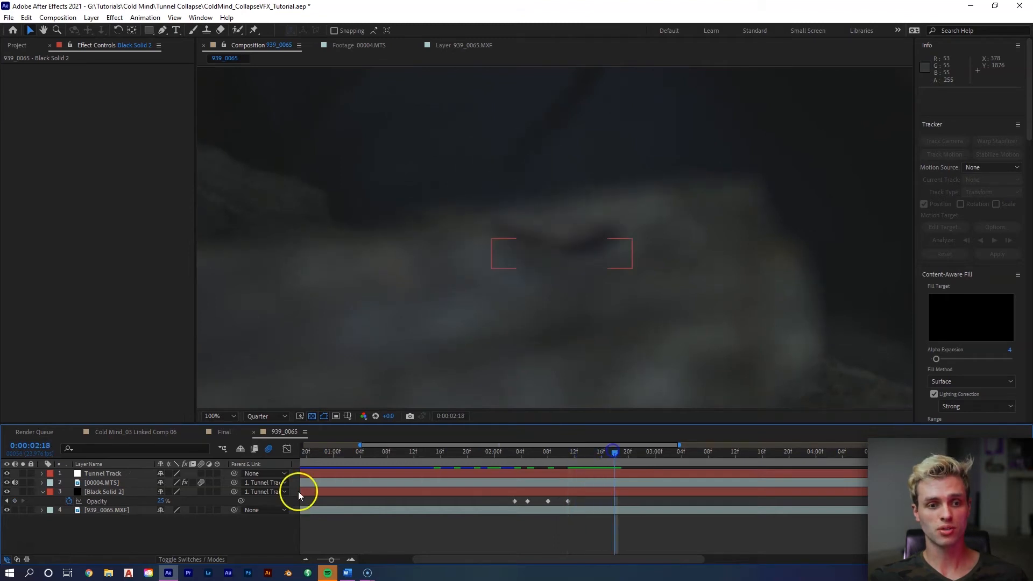
pyautogui.click(163, 500)
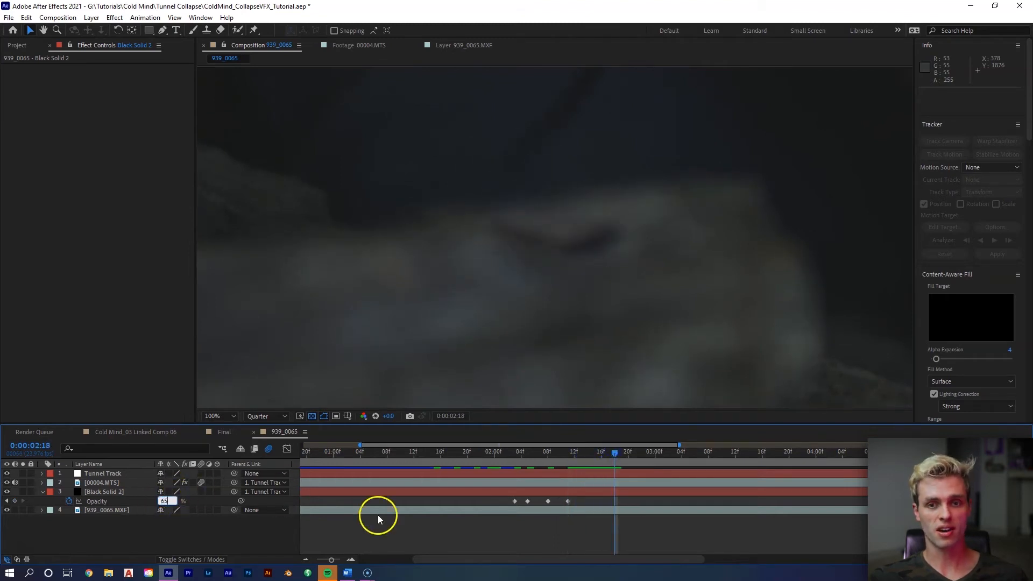
pyautogui.press('Return')
pyautogui.press('space')
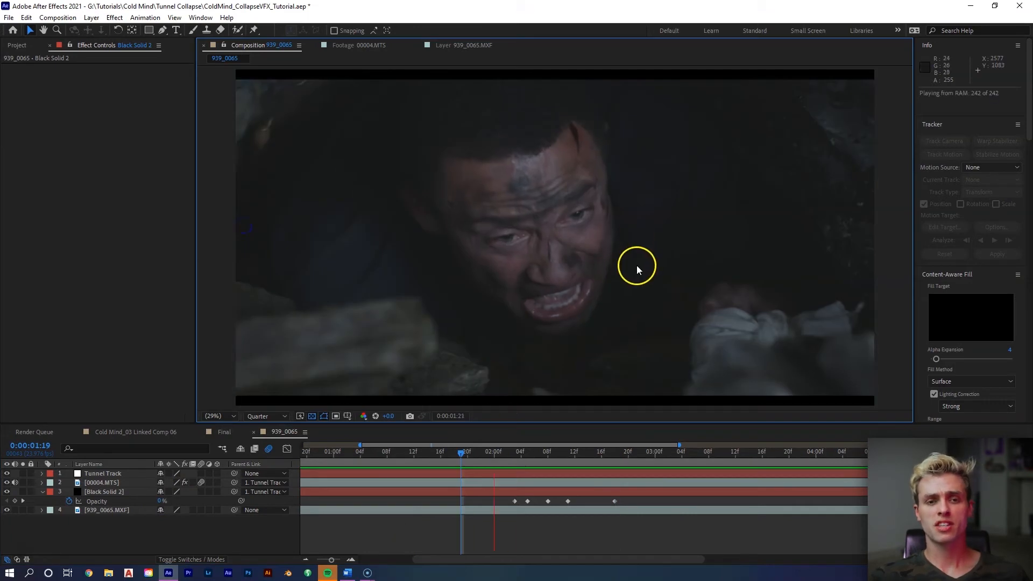
pyautogui.press('space')
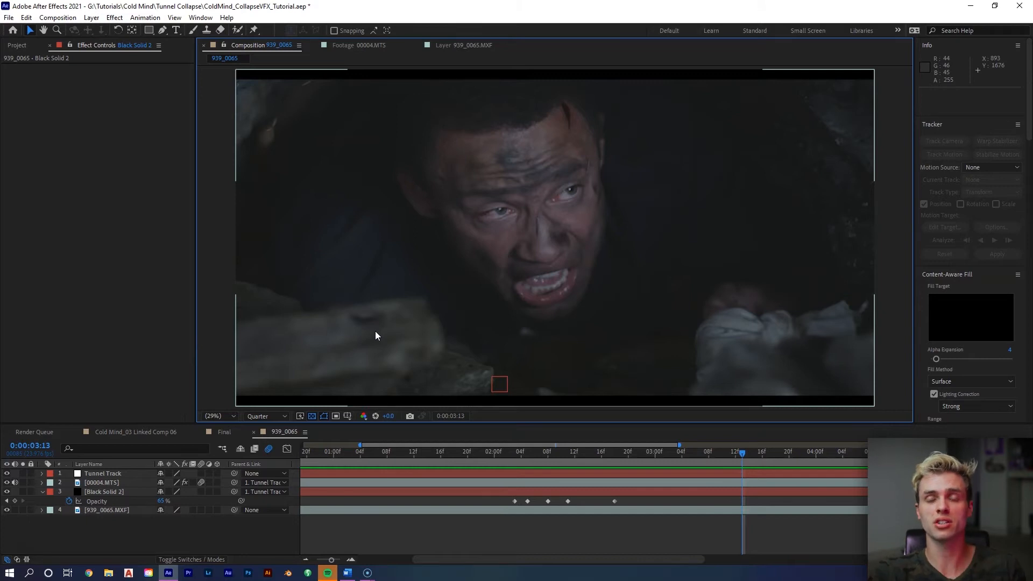
# Step: Add Dust_Falling_02.mov from the Dust folder between the black solid and the tunnel footage, starting at 0:00:00:17
pyautogui.click(515, 453)
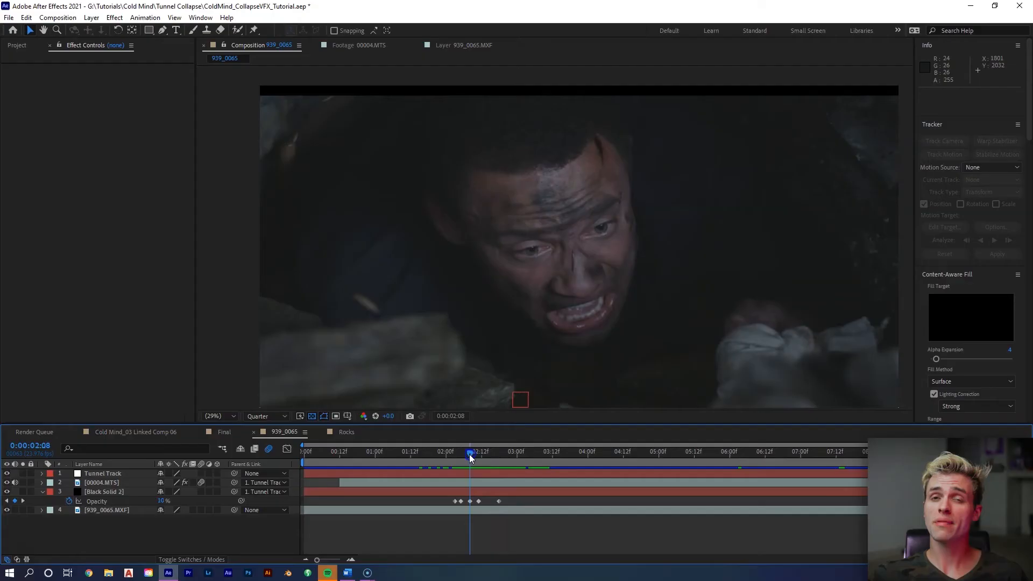
pyautogui.moveTo(469, 454); pyautogui.dragTo(514, 452)
pyautogui.click(506, 404)
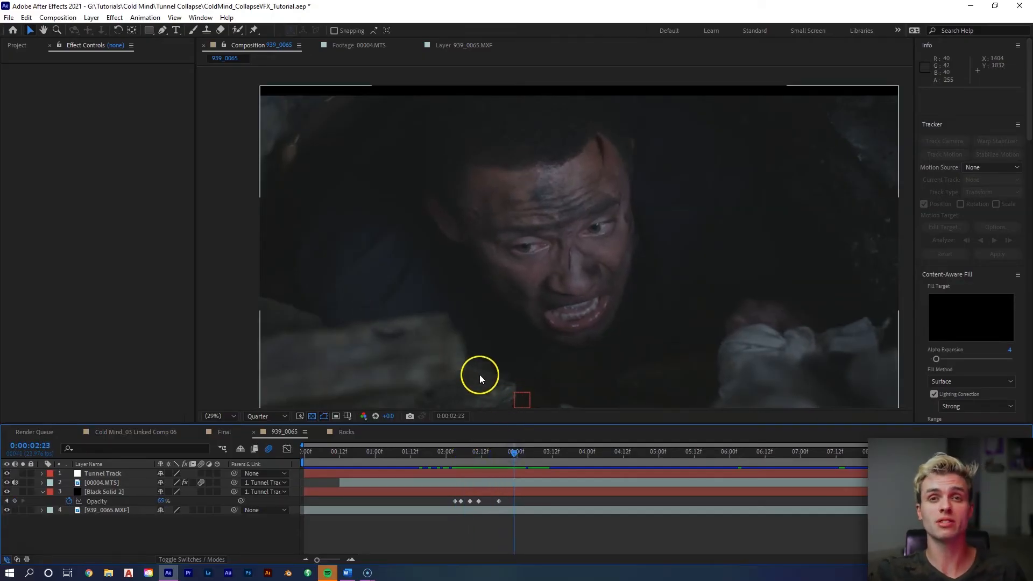
pyautogui.hotkey('ctrl', '0')
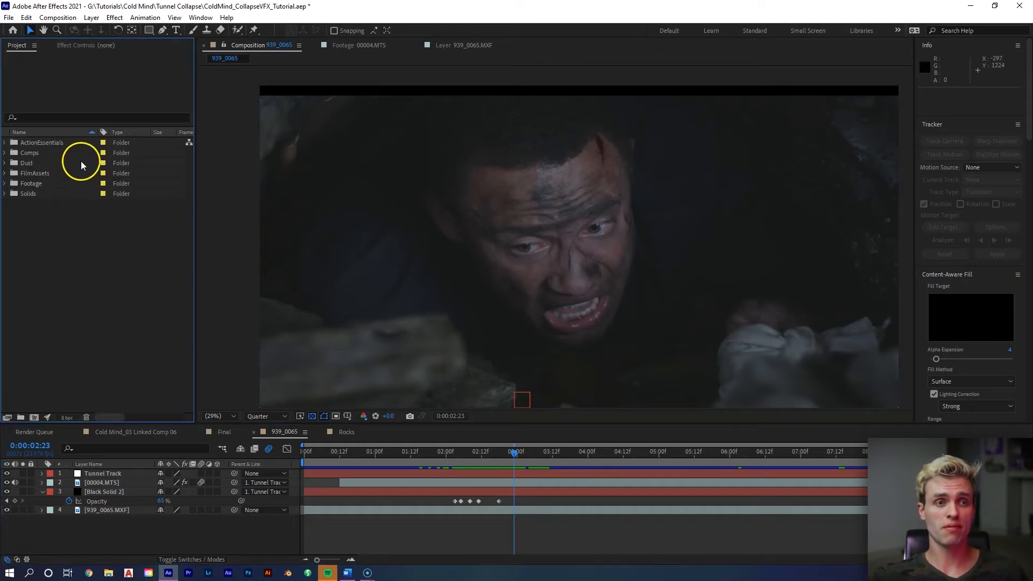
pyautogui.click(5, 163)
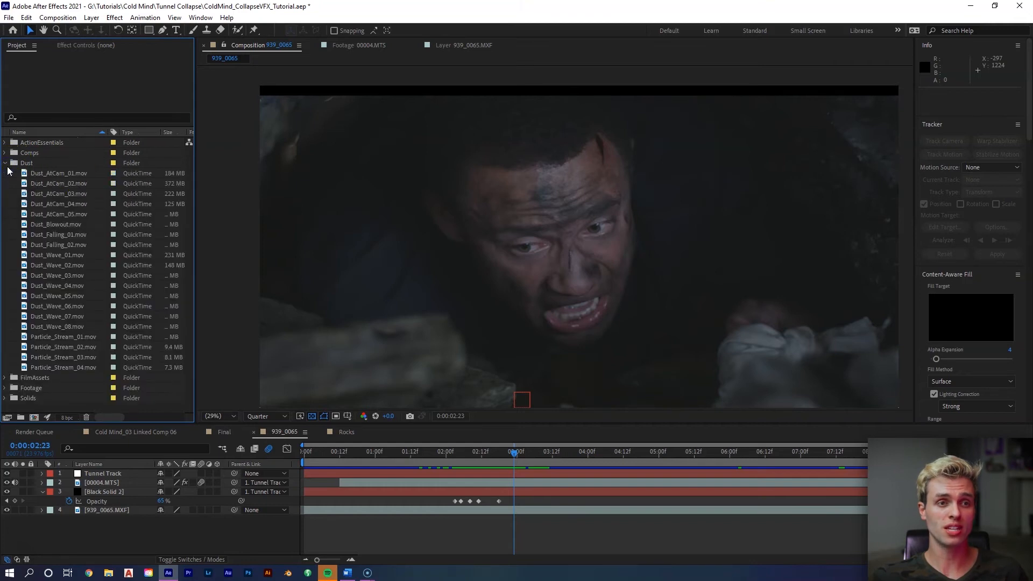
pyautogui.click(82, 186)
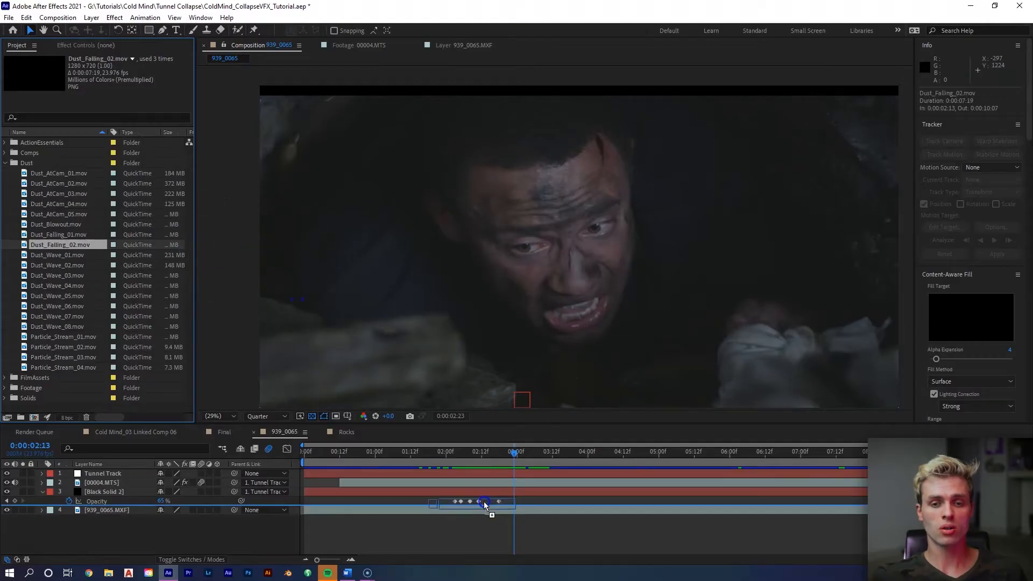
pyautogui.click(483, 501)
pyautogui.moveTo(484, 503); pyautogui.dragTo(485, 503)
pyautogui.moveTo(714, 511); pyautogui.dragTo(583, 507)
# Step: Move the falling dust clip to about 182, 1080 so the main stream falls over the foreground rock beside the man
pyautogui.scroll(-2, 594, 243)
pyautogui.moveTo(645, 275); pyautogui.dragTo(550, 258)
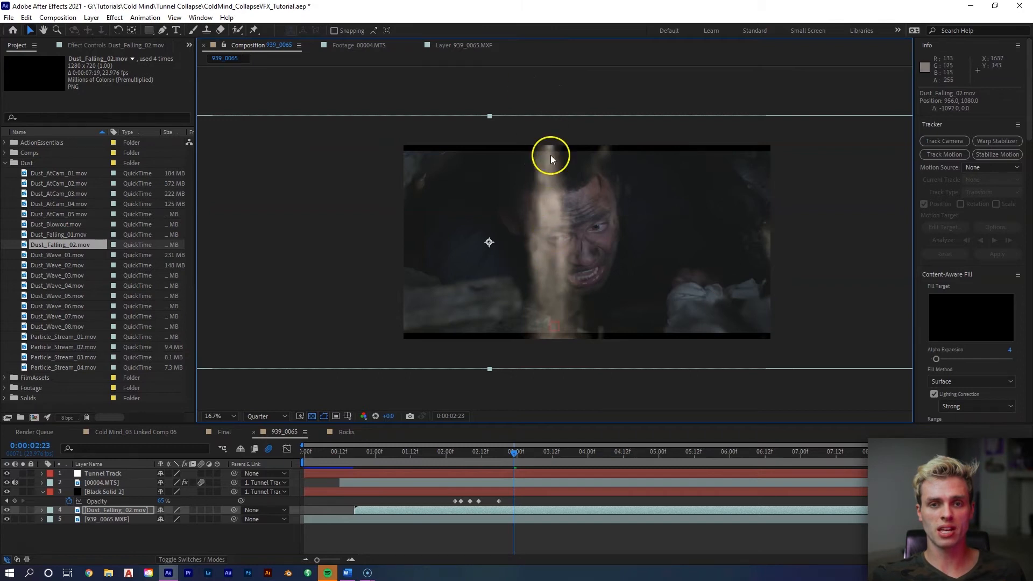
pyautogui.moveTo(560, 250); pyautogui.dragTo(490, 258)
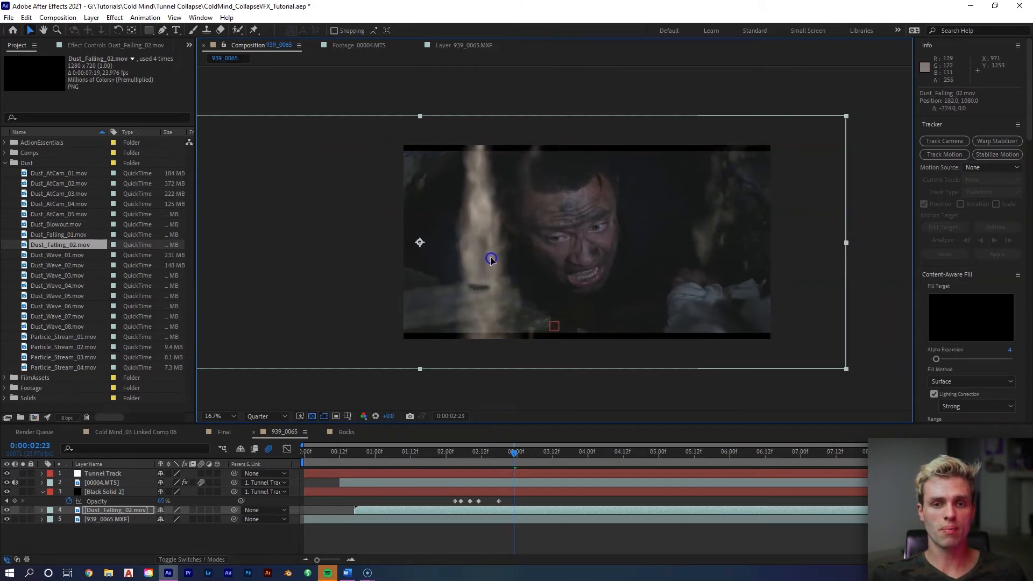
# Step: Time-stretch the Dust_Falling_02.mov layer with a stretch factor of 50%
pyautogui.moveTo(509, 454); pyautogui.dragTo(482, 455)
pyautogui.rightClick(497, 508)
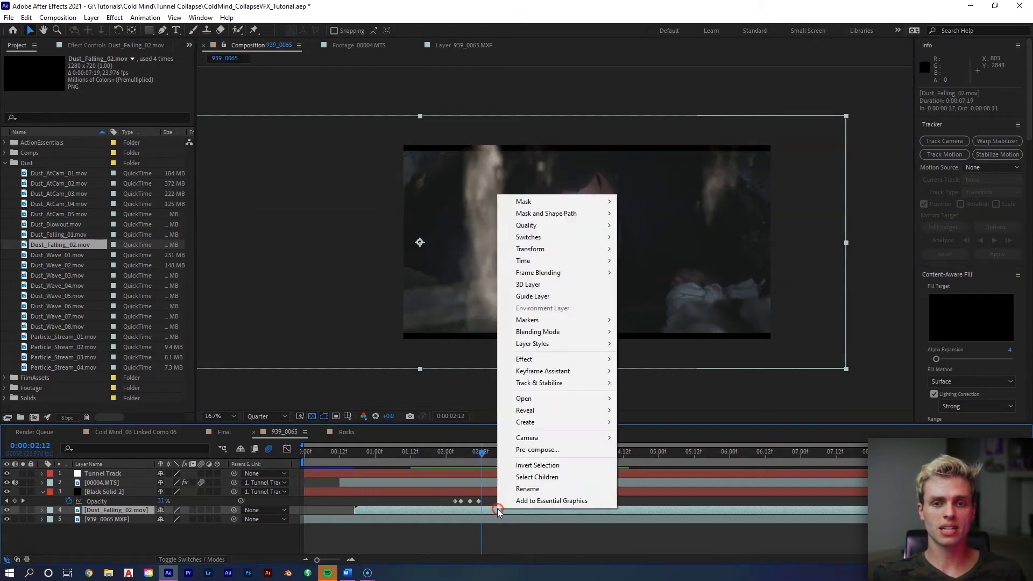
pyautogui.moveTo(560, 263)
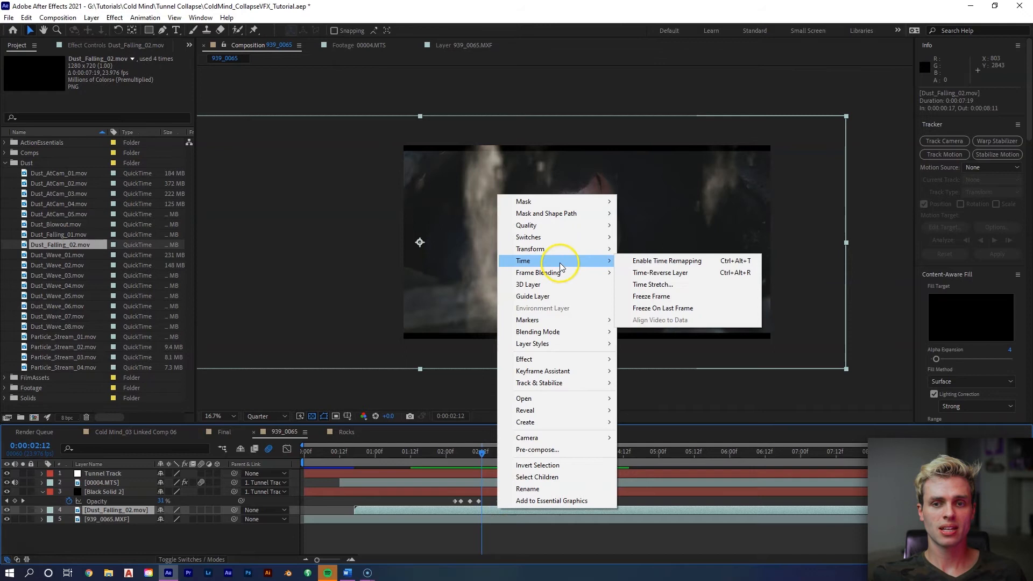
pyautogui.click(652, 284)
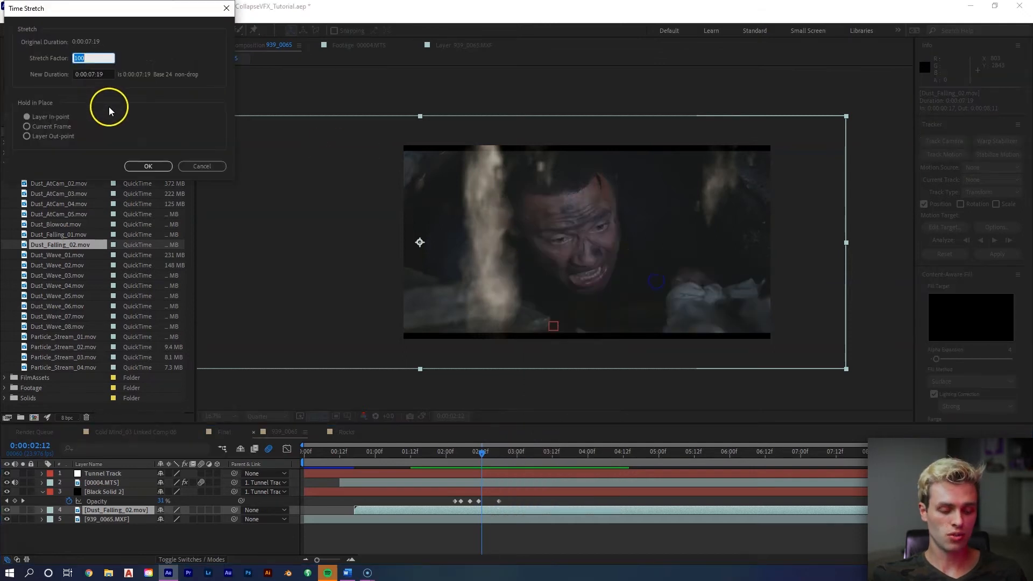
pyautogui.write('50')
pyautogui.press('Return')
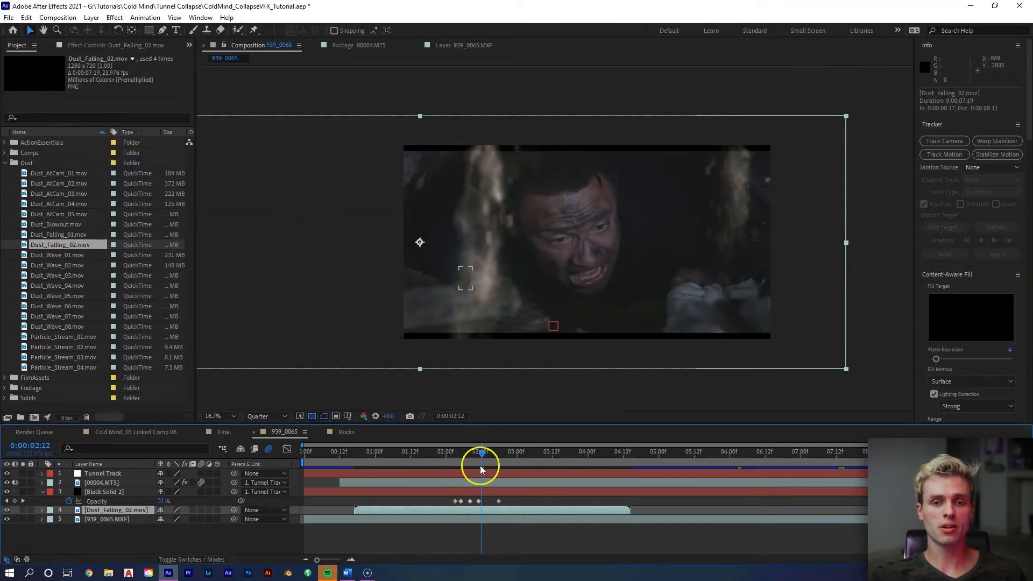
# Step: Shift the falling dust layer to start at 0:00:01:17 and parent it to Tunnel Track
pyautogui.moveTo(482, 458); pyautogui.dragTo(453, 467)
pyautogui.moveTo(420, 508); pyautogui.dragTo(427, 510)
pyautogui.moveTo(437, 451); pyautogui.dragTo(399, 458)
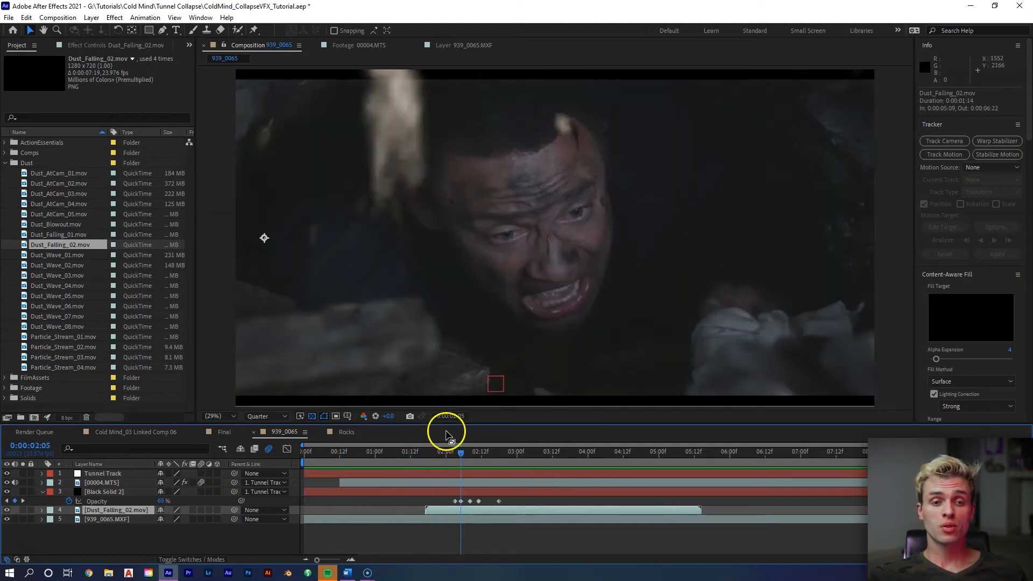
pyautogui.moveTo(236, 509); pyautogui.dragTo(402, 476)
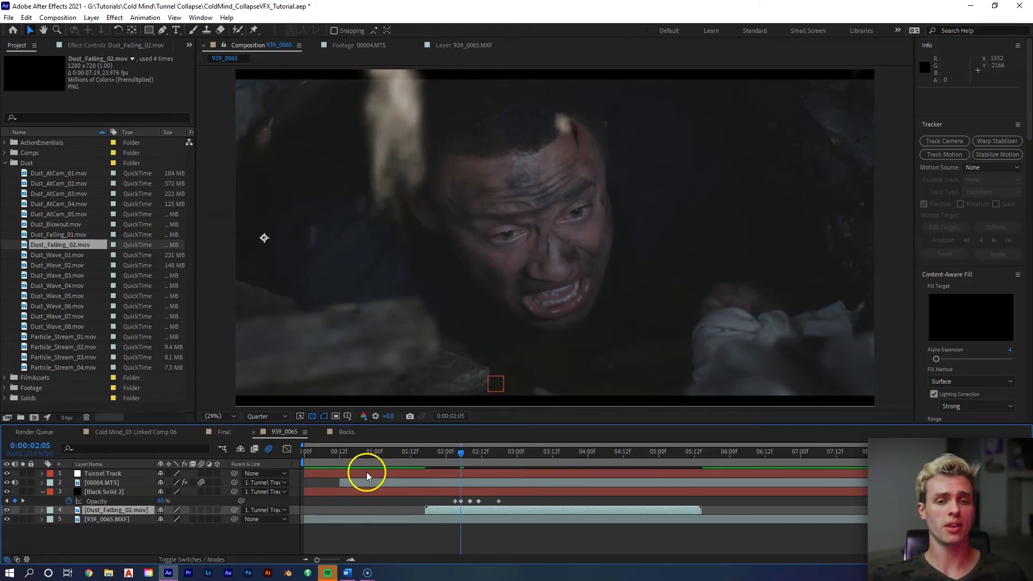
pyautogui.moveTo(443, 454); pyautogui.dragTo(501, 453)
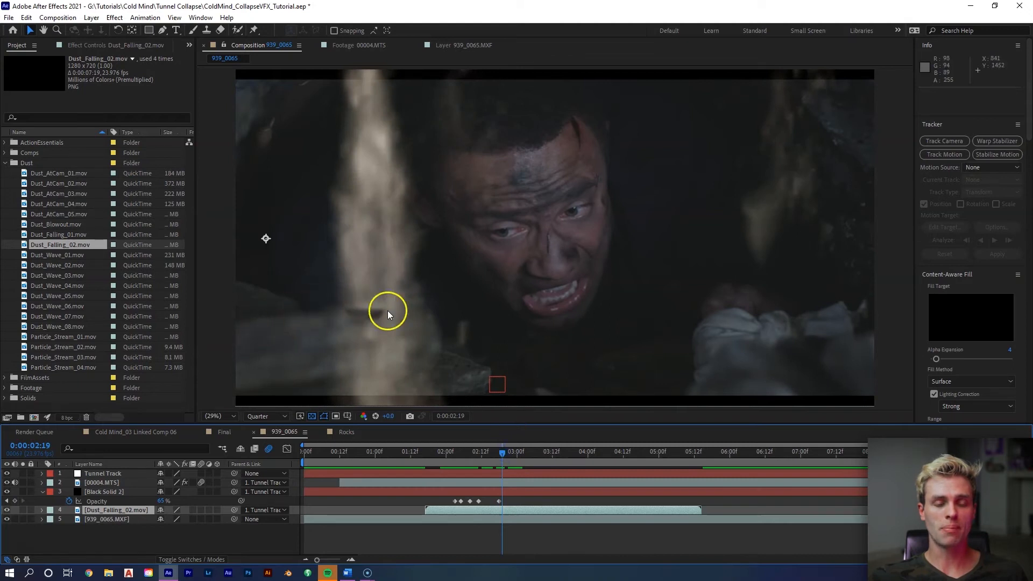
# Step: Draw a closed Pen tool mask on the Dust_Falling_02.mov layer around the foreground rocks in the lower-left of the shot
pyautogui.moveTo(510, 461); pyautogui.dragTo(452, 452)
pyautogui.click(466, 509)
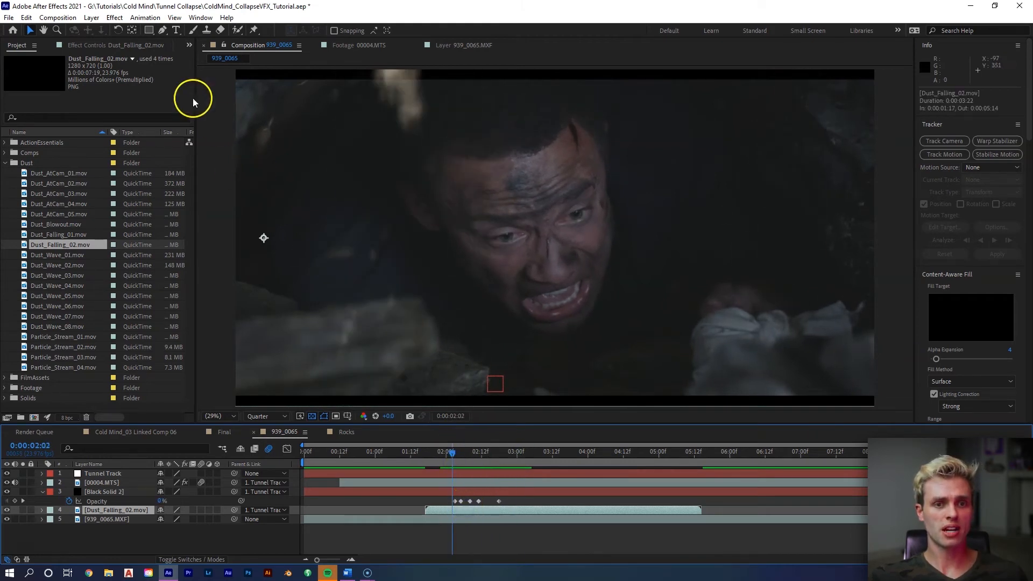
pyautogui.click(162, 32)
pyautogui.click(226, 325)
pyautogui.click(275, 319)
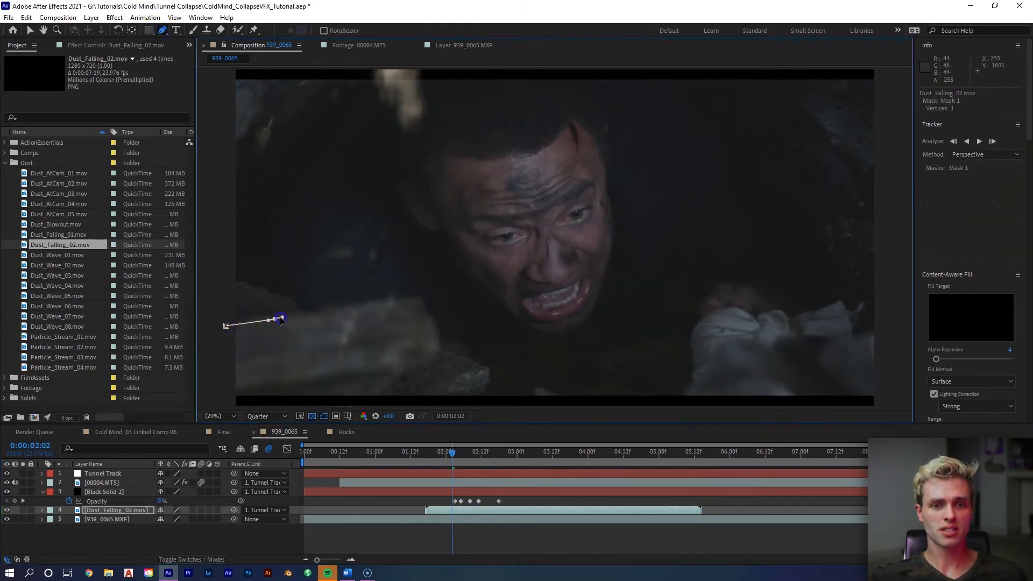
pyautogui.moveTo(332, 311); pyautogui.dragTo(345, 310)
pyautogui.click(390, 300)
pyautogui.click(418, 298)
pyautogui.click(436, 338)
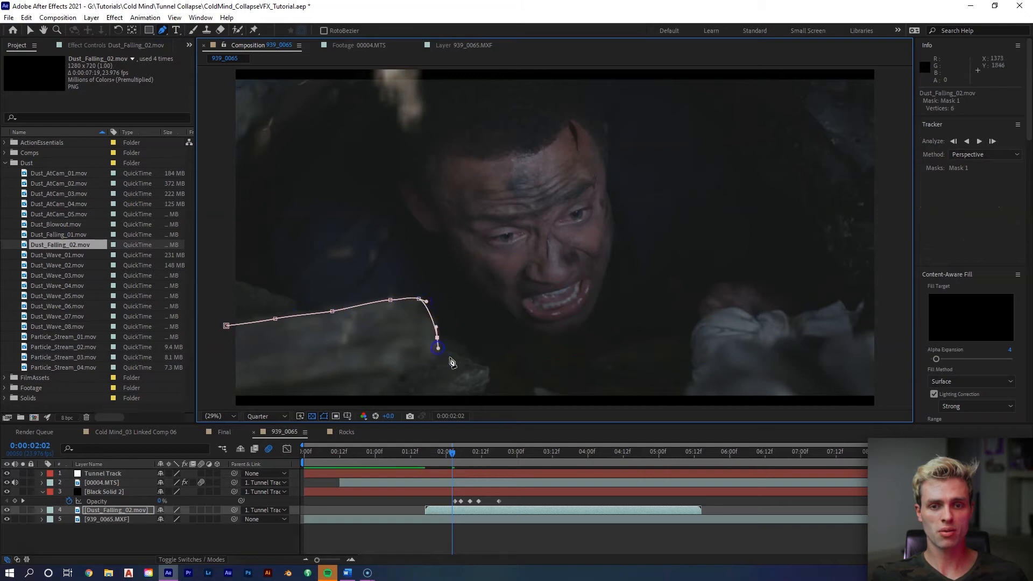
pyautogui.moveTo(455, 357); pyautogui.dragTo(492, 326)
pyautogui.click(494, 371)
pyautogui.click(488, 347)
pyautogui.moveTo(463, 374); pyautogui.dragTo(443, 374)
pyautogui.moveTo(243, 384); pyautogui.dragTo(232, 384)
pyautogui.moveTo(205, 349); pyautogui.dragTo(208, 334)
pyautogui.click(225, 283)
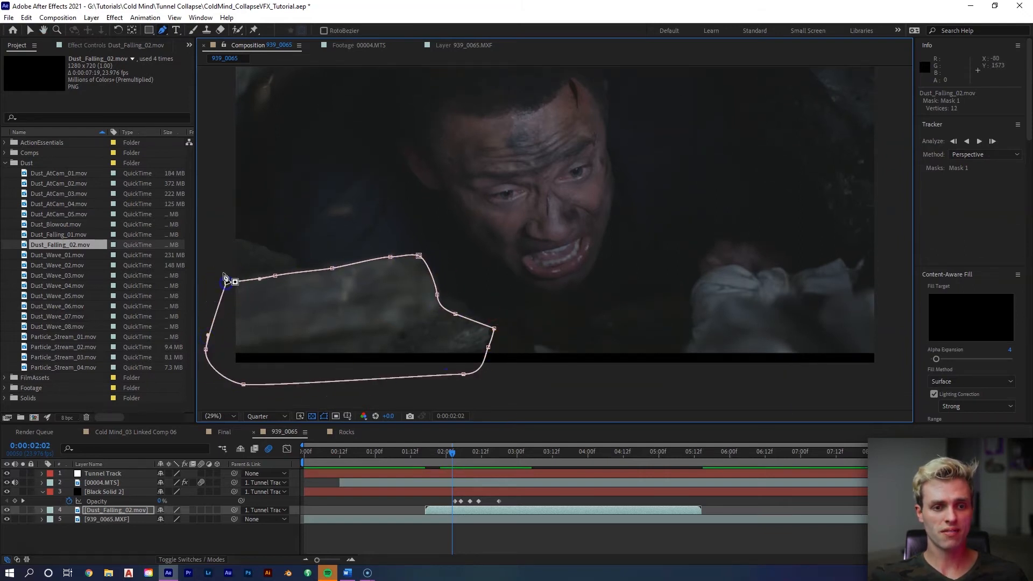
# Step: Feather Mask 1 on the Dust_Falling_02.mov layer by 25 pixels and set its mask mode to Subtract
pyautogui.press('f')
pyautogui.click(183, 528)
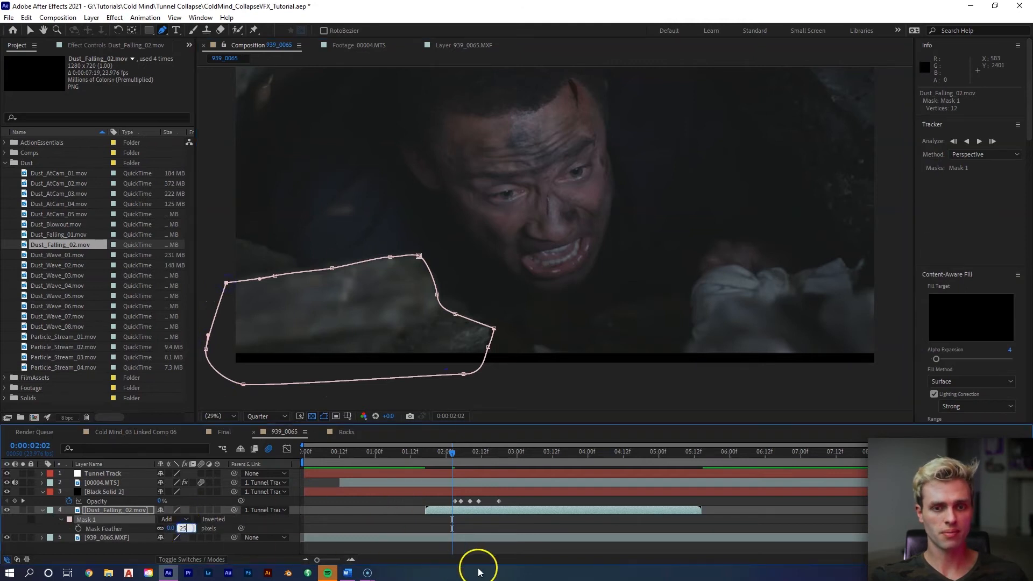
pyautogui.write('25')
pyautogui.press('Return')
pyautogui.click(172, 520)
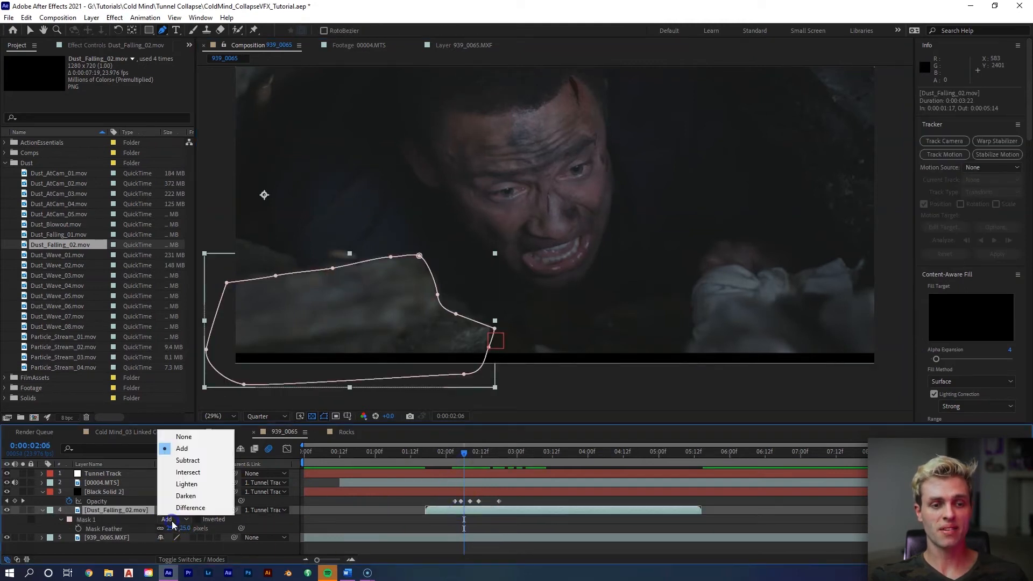
pyautogui.click(188, 460)
pyautogui.press('space')
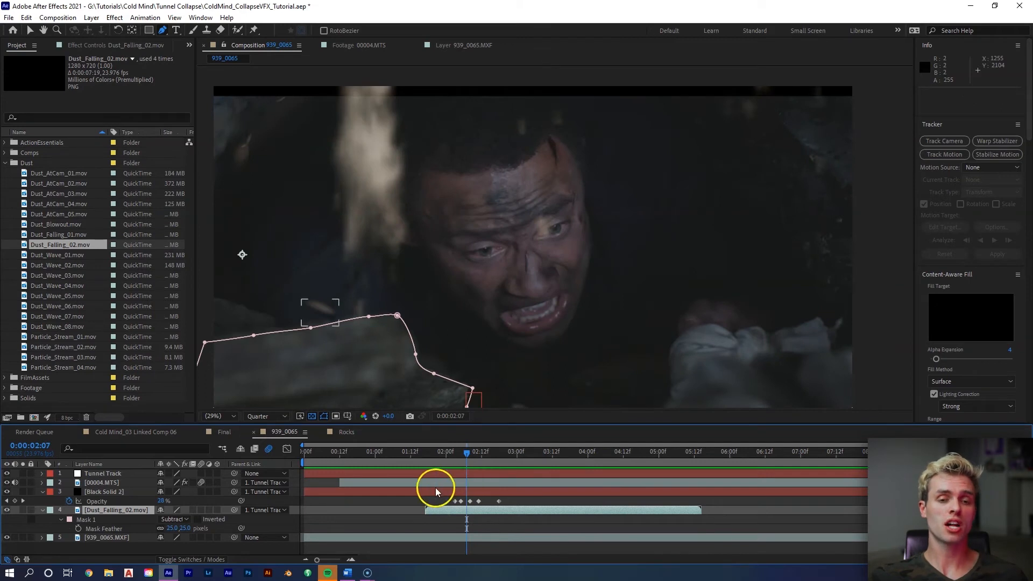
# Step: Apply Lumetri Color to the Dust_Falling_02.mov layer and set its Exposure to -1.5
pyautogui.rightClick(450, 509)
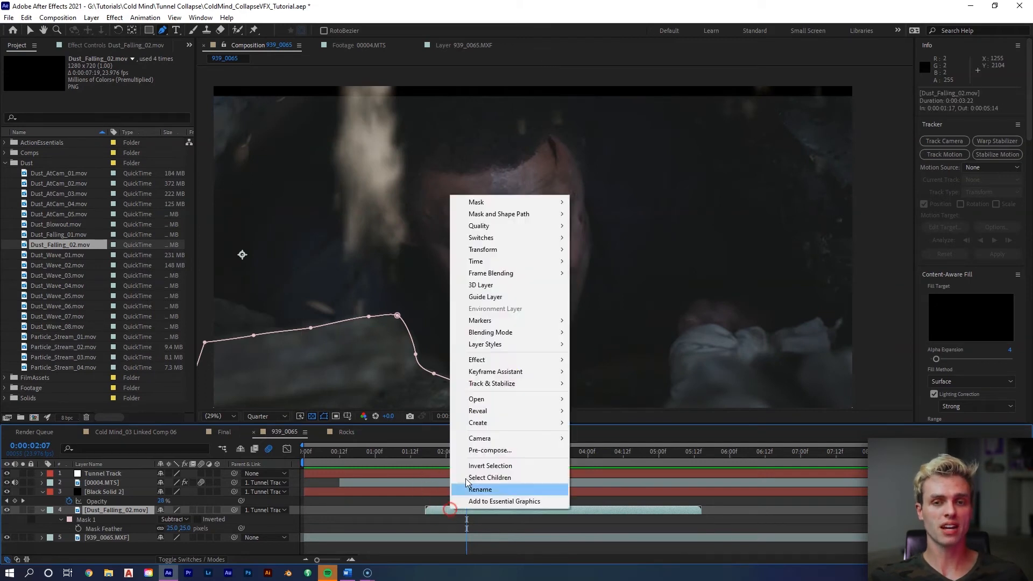
pyautogui.moveTo(511, 360)
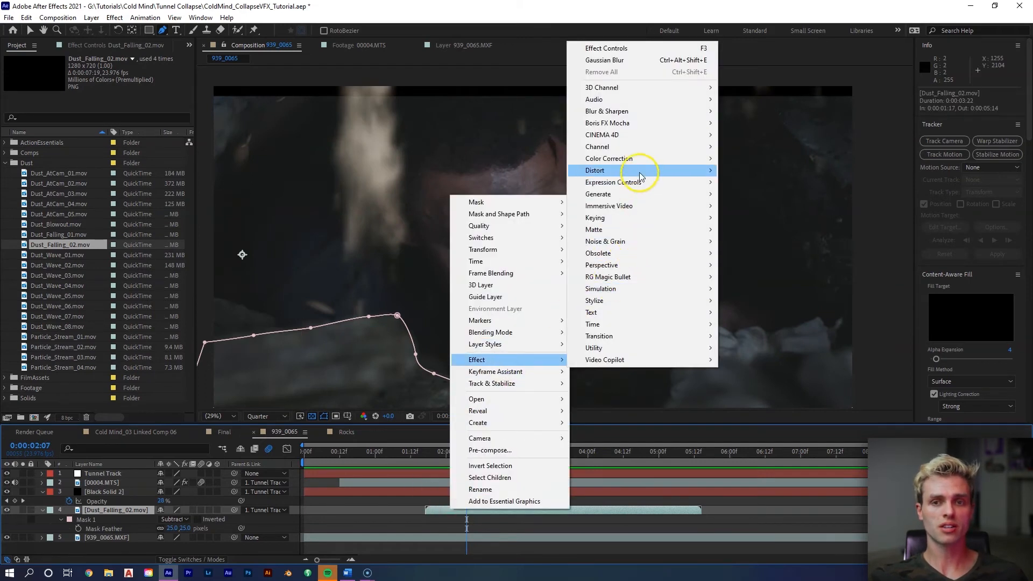
pyautogui.moveTo(637, 160)
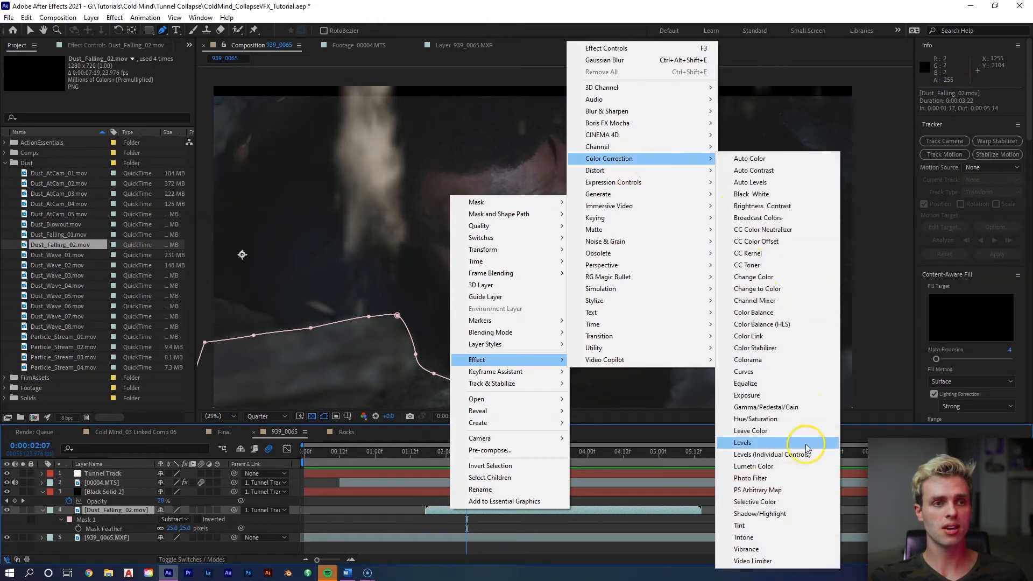
pyautogui.click(743, 466)
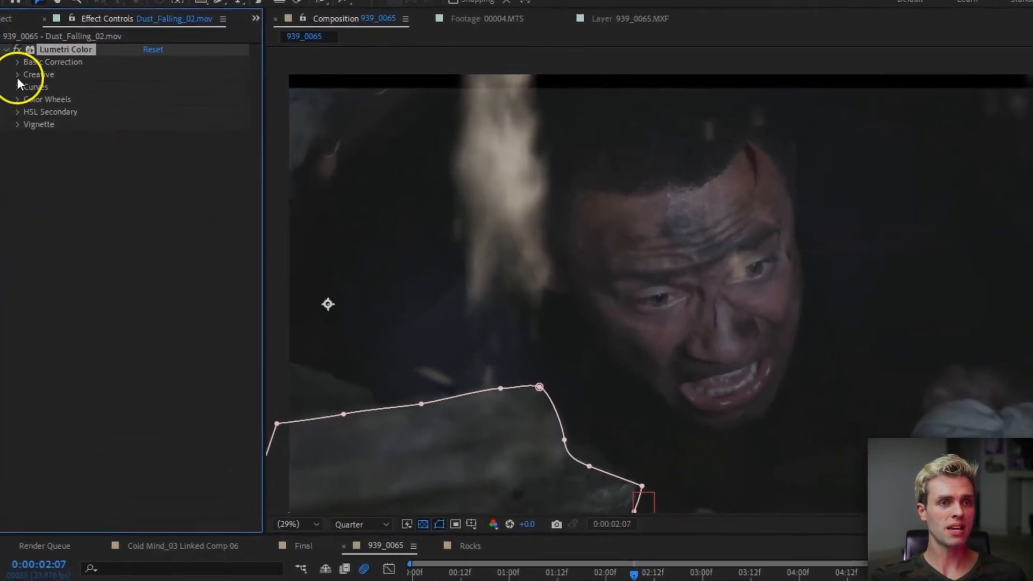
pyautogui.click(16, 67)
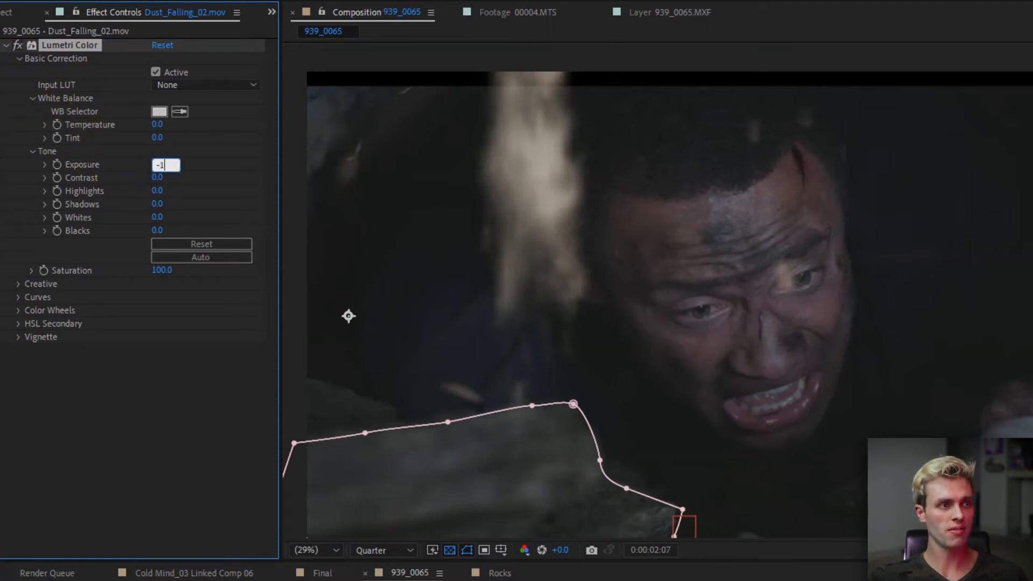
pyautogui.press('Return')
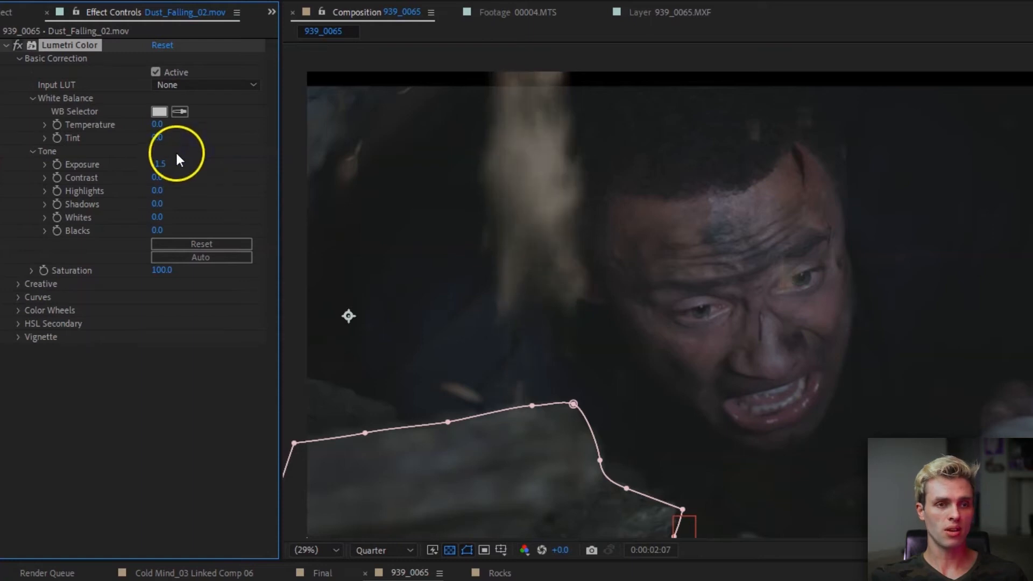
# Step: In the dust layer's Lumetri tone settings, set Whites to -70 and Blacks to -150
pyautogui.click(158, 217)
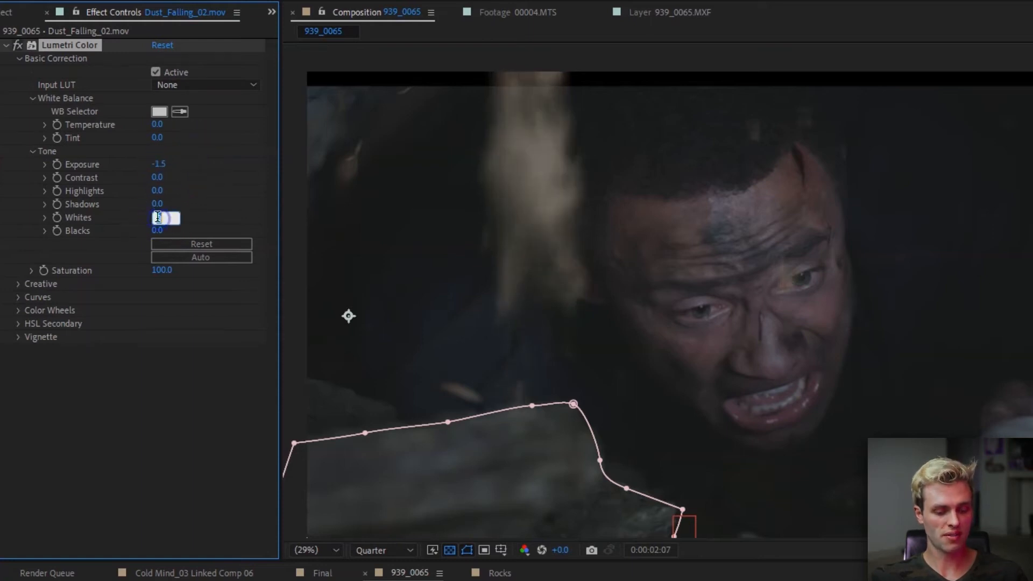
pyautogui.click(198, 188)
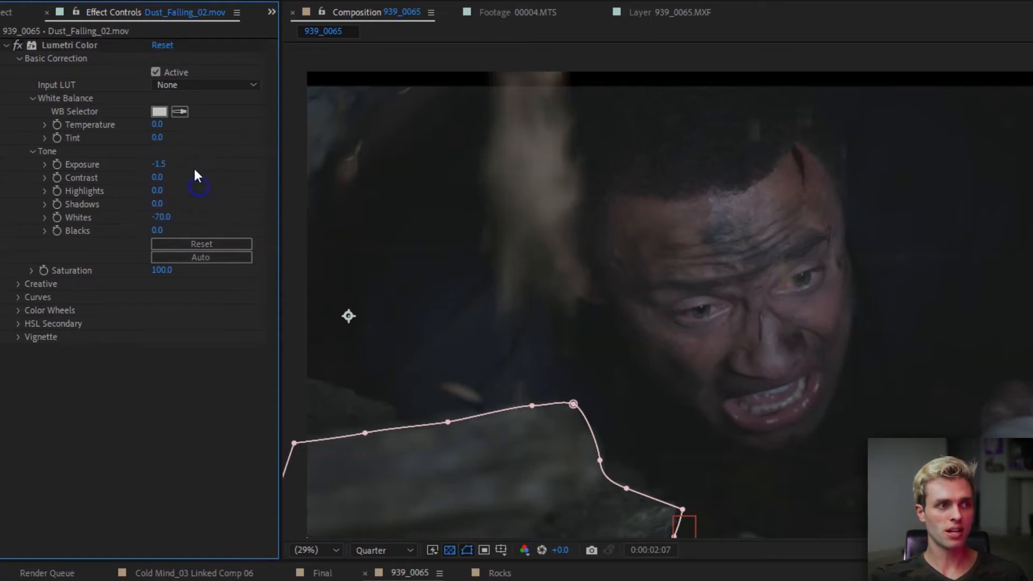
pyautogui.click(161, 230)
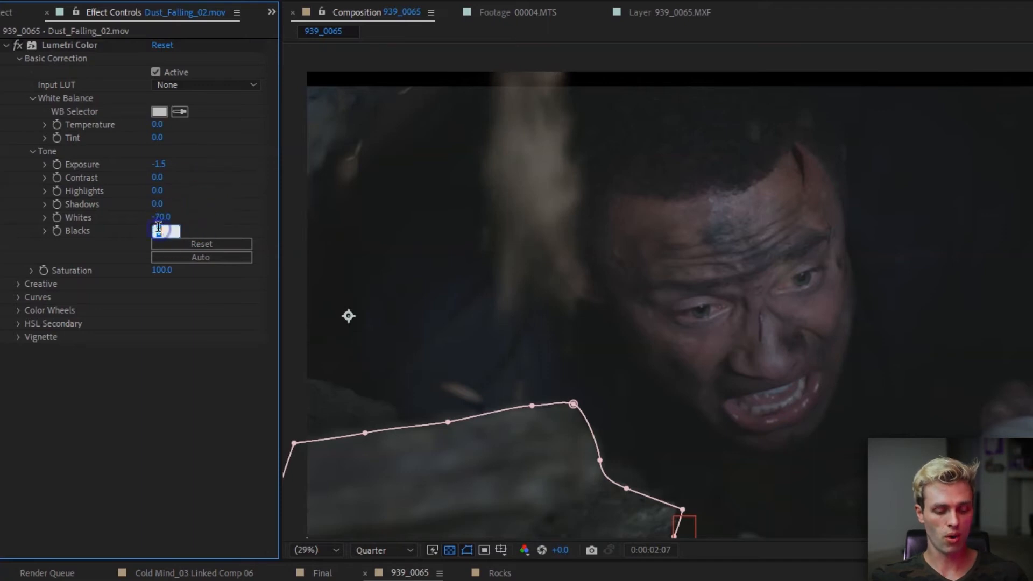
pyautogui.write('-150')
pyautogui.click(187, 216)
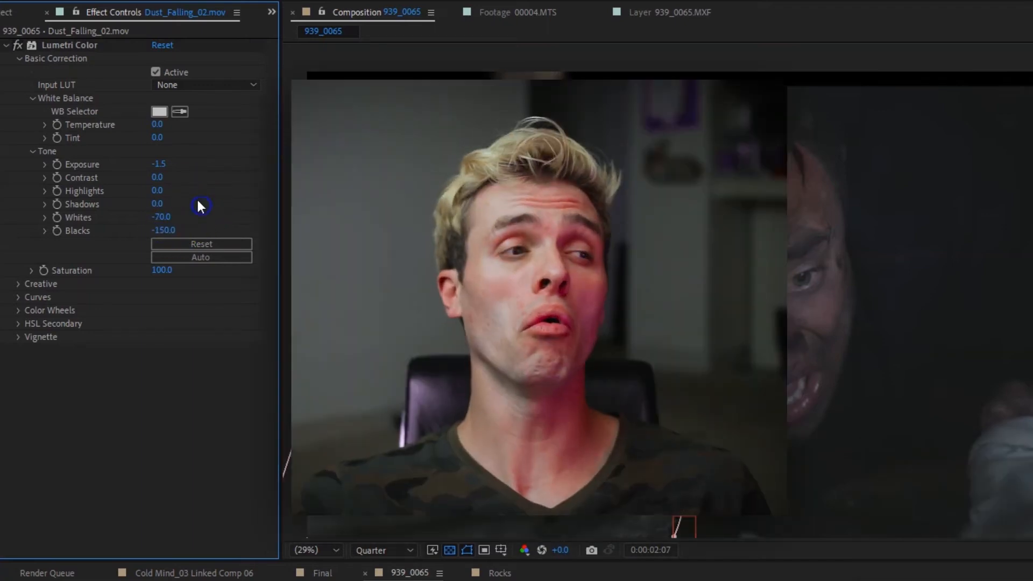
pyautogui.click(217, 199)
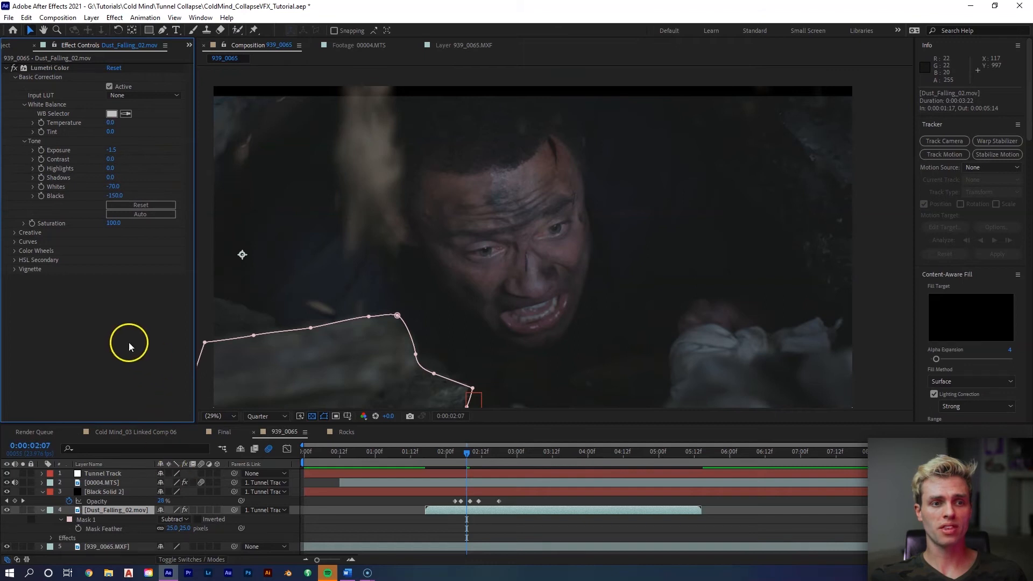
# Step: Shift the dust's shadows, midtones and highlights slightly toward blue with the Lumetri color wheels and lower the highlights' brightness
pyautogui.click(14, 250)
pyautogui.click(69, 372)
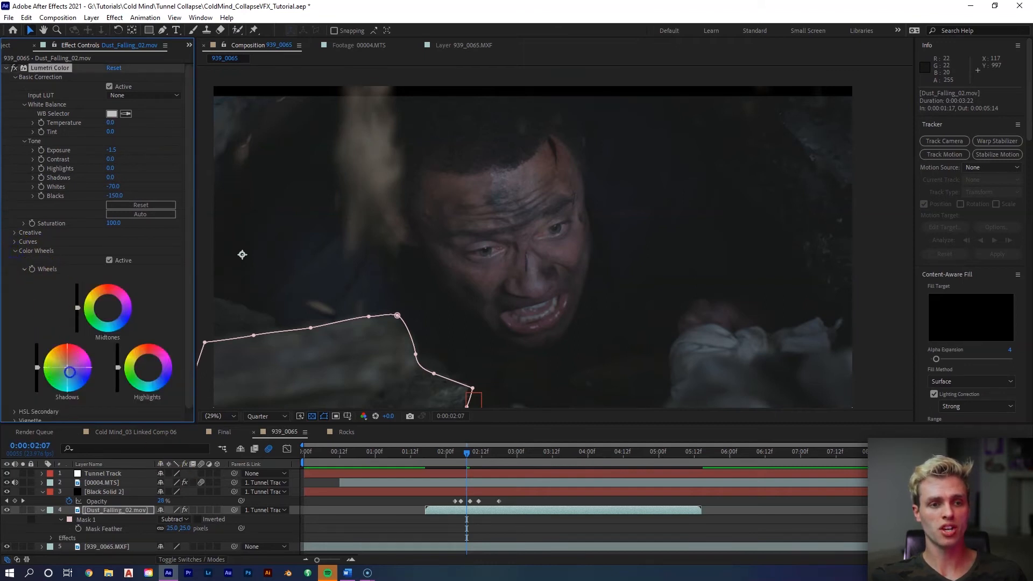
pyautogui.moveTo(69, 372); pyautogui.dragTo(107, 422)
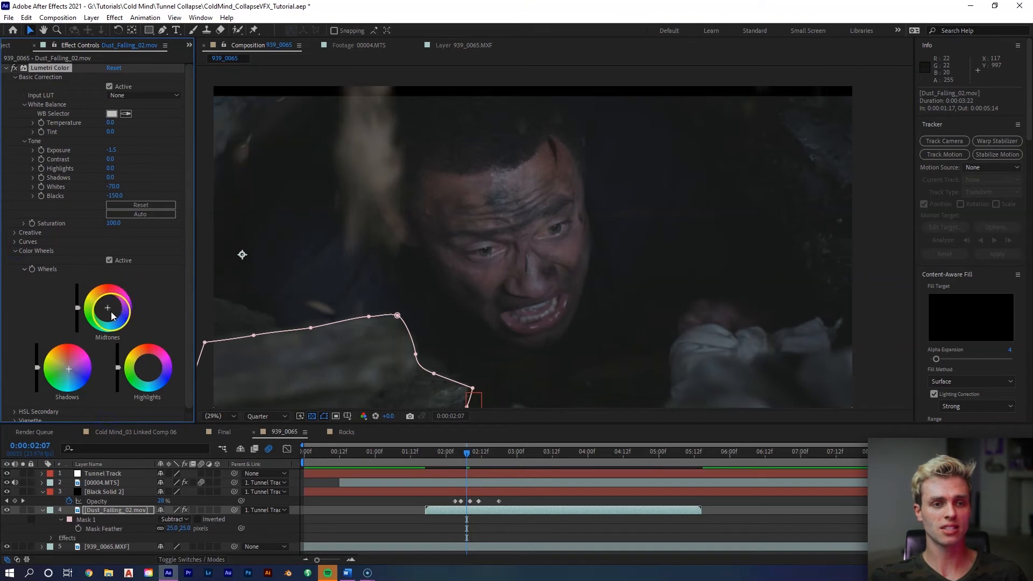
pyautogui.moveTo(108, 307); pyautogui.dragTo(144, 368)
pyautogui.click(153, 353)
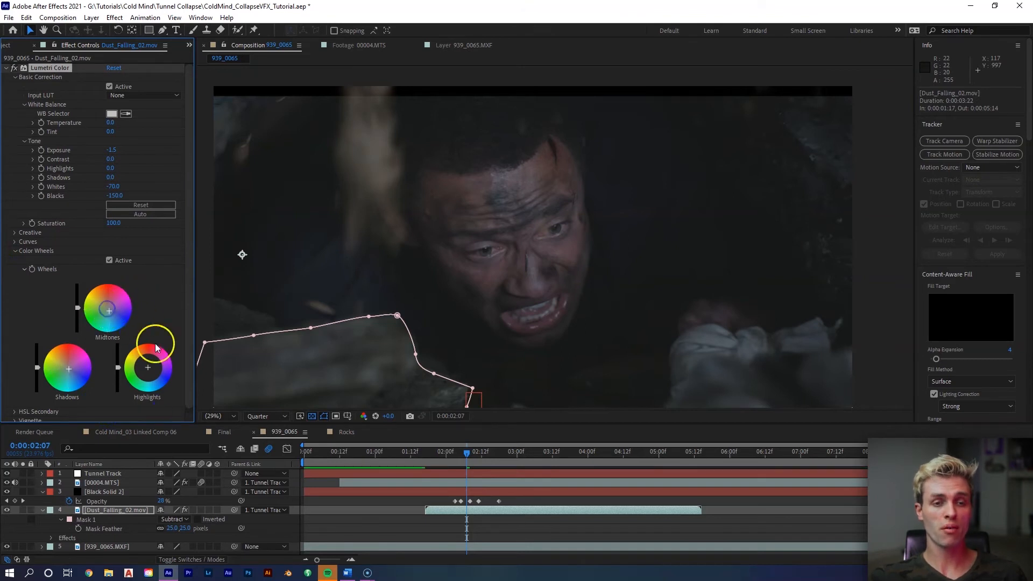
pyautogui.moveTo(206, 438); pyautogui.dragTo(210, 442)
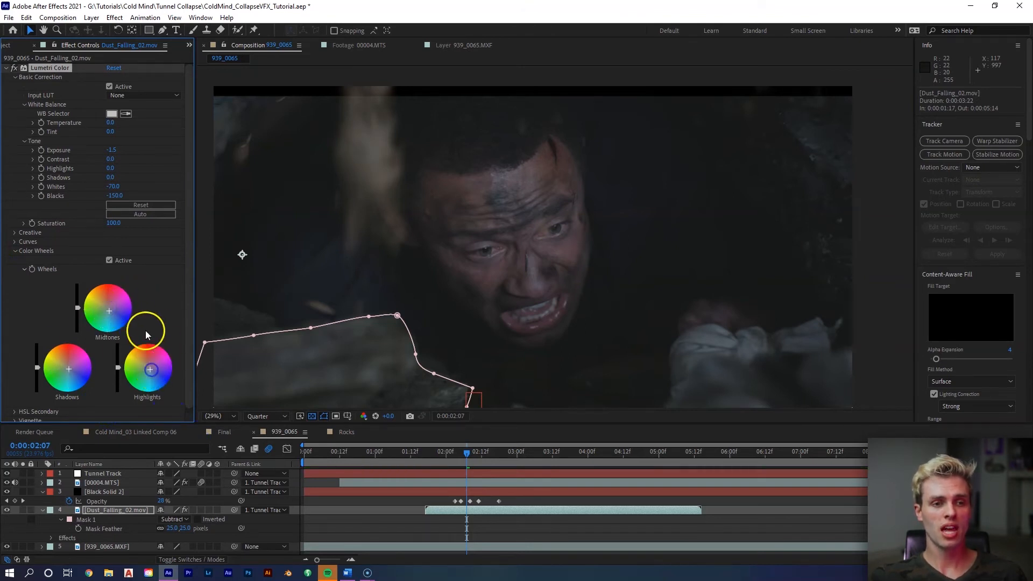
pyautogui.moveTo(68, 369); pyautogui.dragTo(122, 393)
# Step: Apply the Camera Lens Blur effect to the Dust_Falling_02.mov layer
pyautogui.press('j')
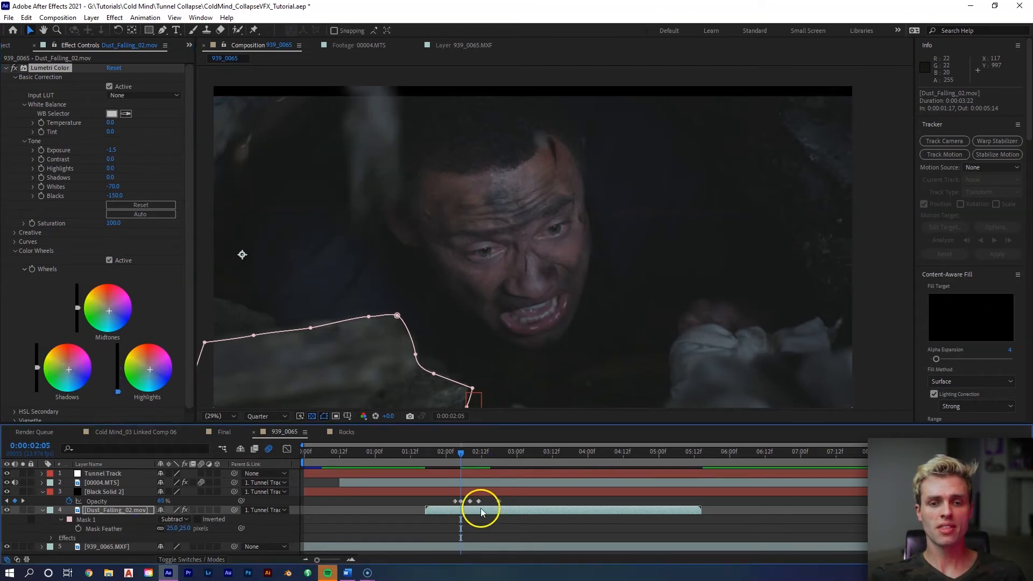
pyautogui.rightClick(488, 508)
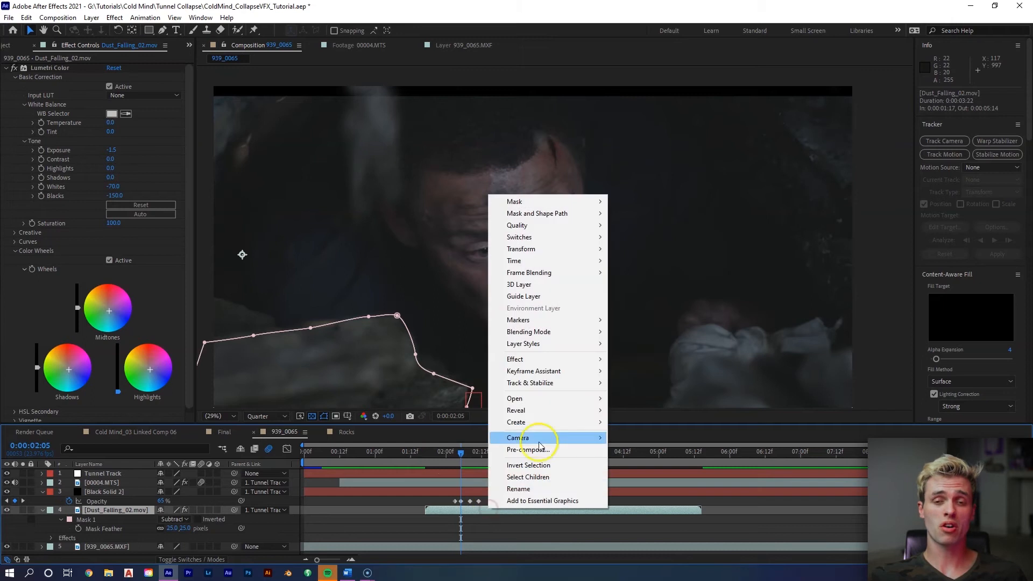
pyautogui.click(560, 358)
pyautogui.moveTo(689, 110)
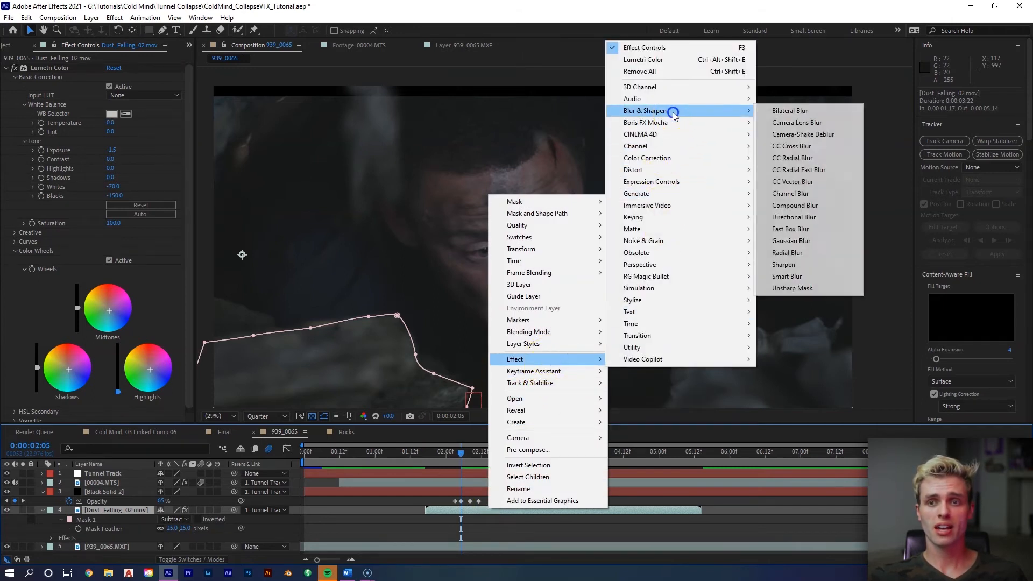
pyautogui.click(807, 123)
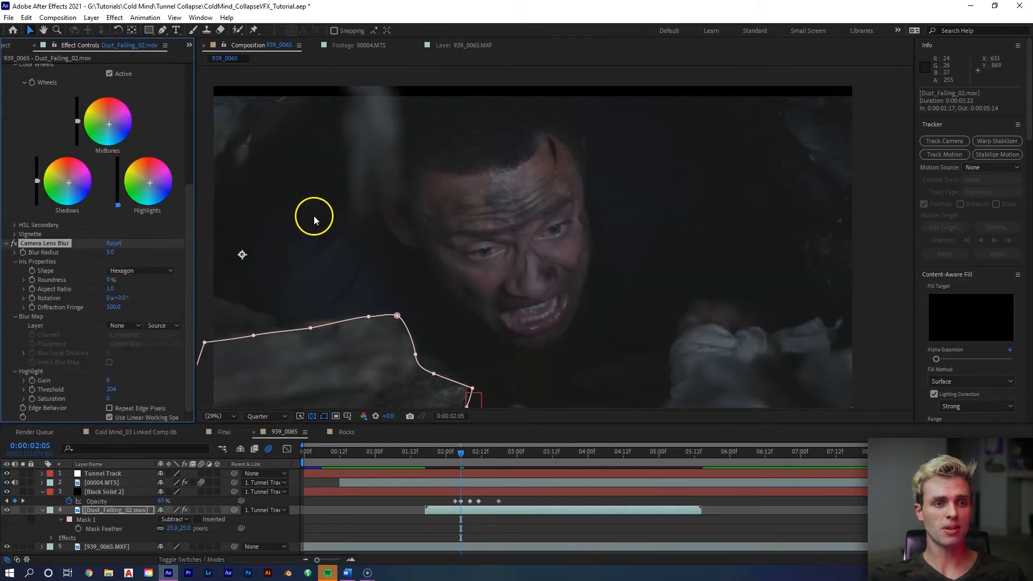
# Step: Scrub and play back the shot to review the graded, blurred dust falling behind the foreground rocks
pyautogui.moveTo(314, 217); pyautogui.dragTo(329, 191)
pyautogui.click(431, 455)
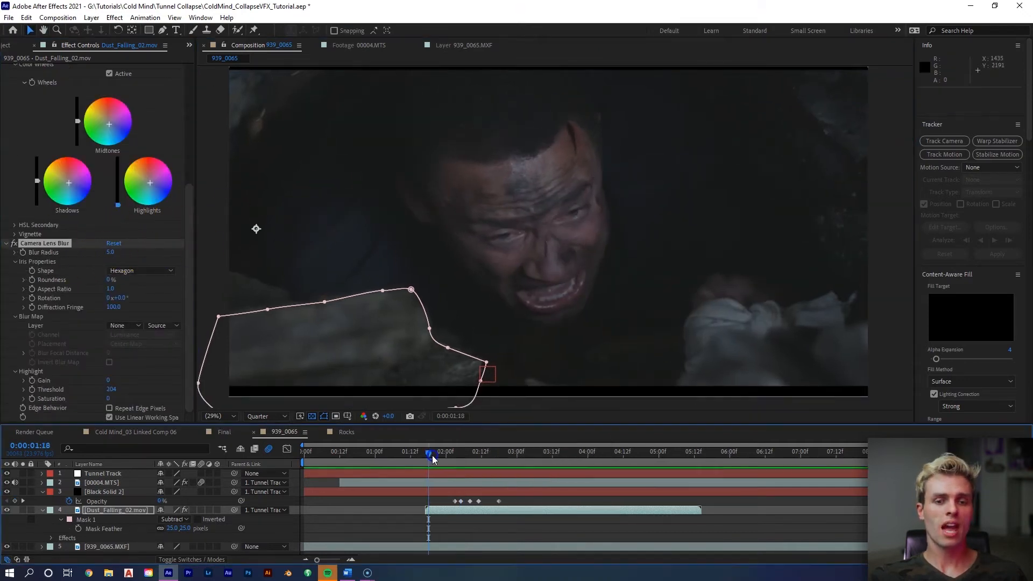
pyautogui.moveTo(430, 457); pyautogui.dragTo(495, 450)
pyautogui.click(439, 459)
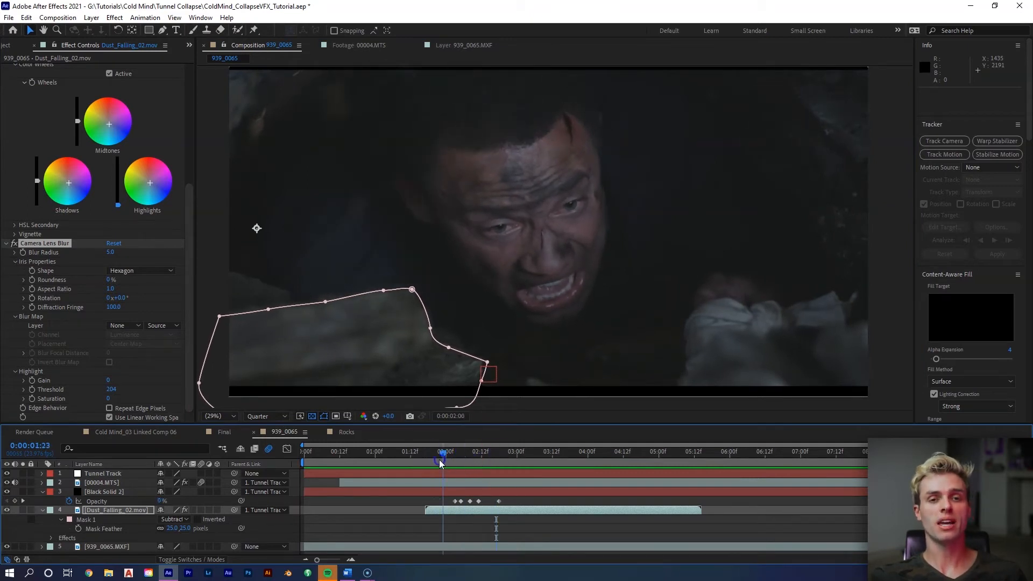
pyautogui.press('space')
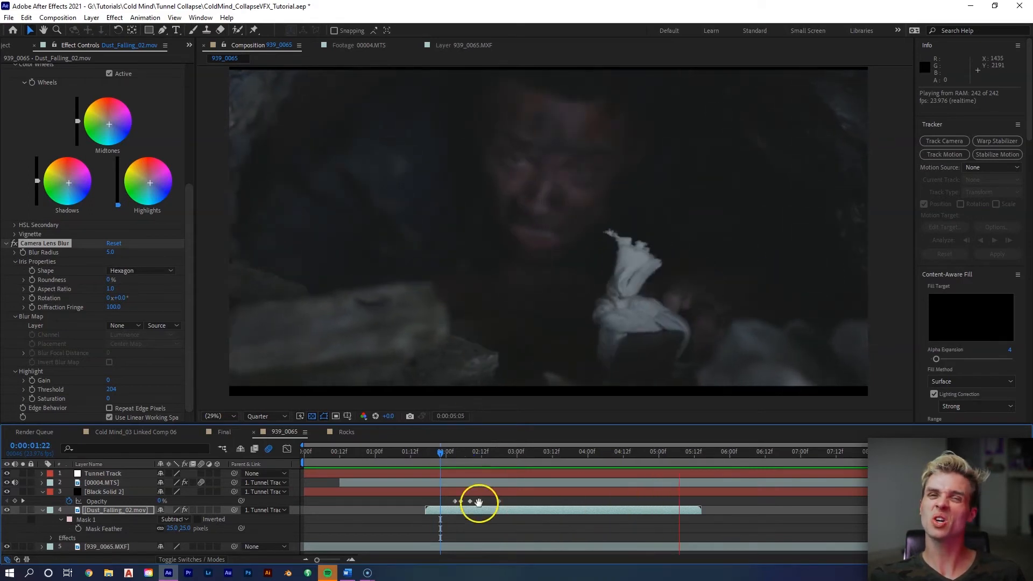
pyautogui.press('space')
# Step: Start an opacity animation on the Dust_Falling_02.mov layer with a 25% keyframe at 0:00:03:00
pyautogui.moveTo(472, 461); pyautogui.dragTo(517, 460)
pyautogui.click(509, 508)
pyautogui.press('t')
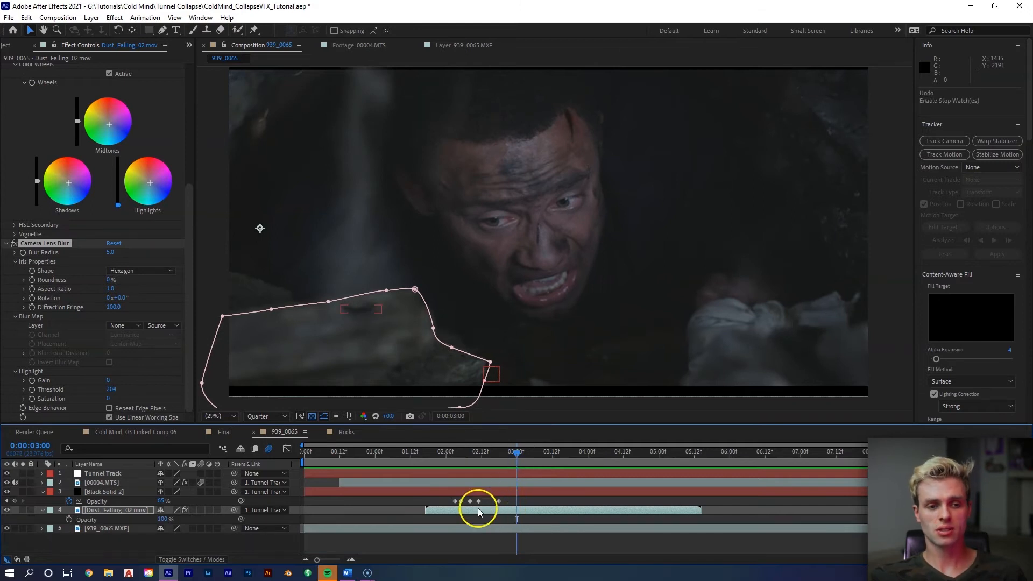
pyautogui.click(69, 520)
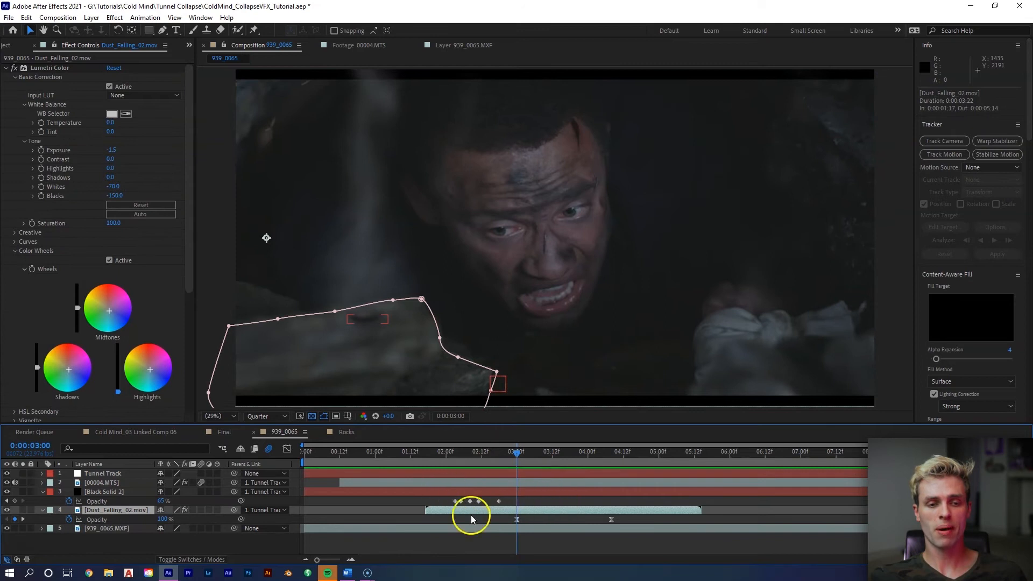
pyautogui.click(161, 520)
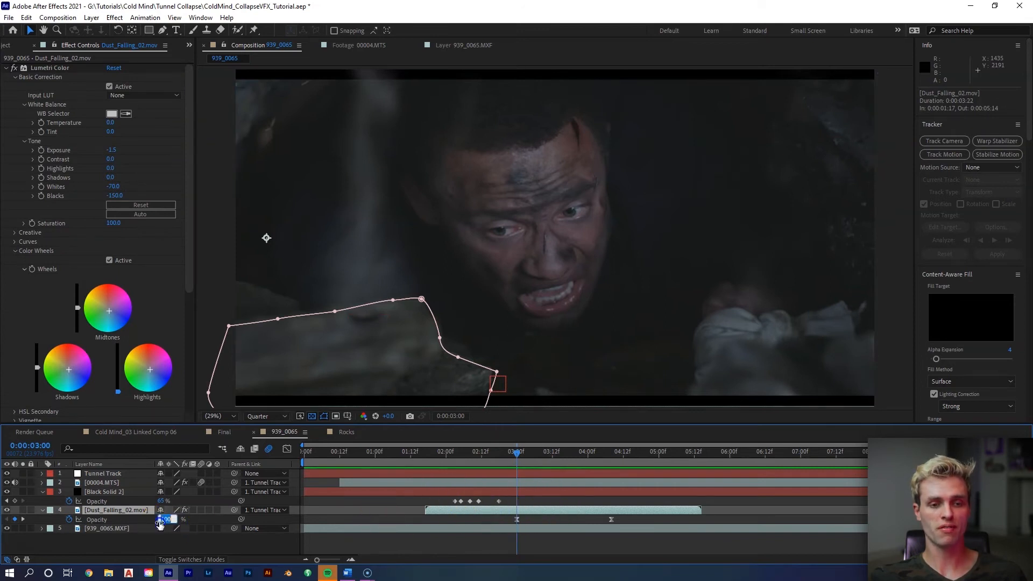
pyautogui.click(339, 528)
# Step: Fade the falling dust layer out with a 0% opacity keyframe at 0:00:04:08
pyautogui.moveTo(537, 454); pyautogui.dragTo(612, 455)
pyautogui.click(161, 520)
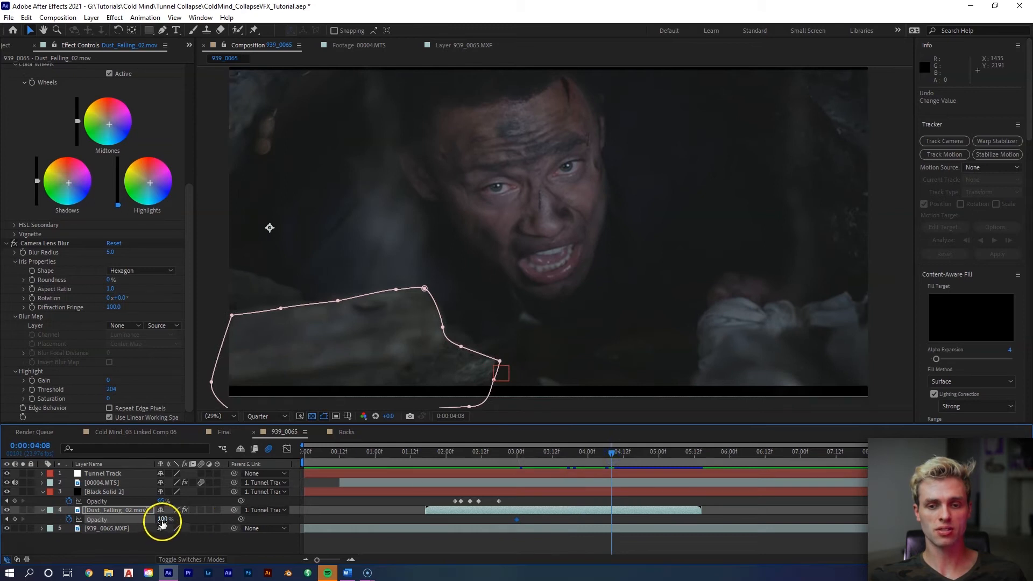
pyautogui.write('0')
pyautogui.press('Return')
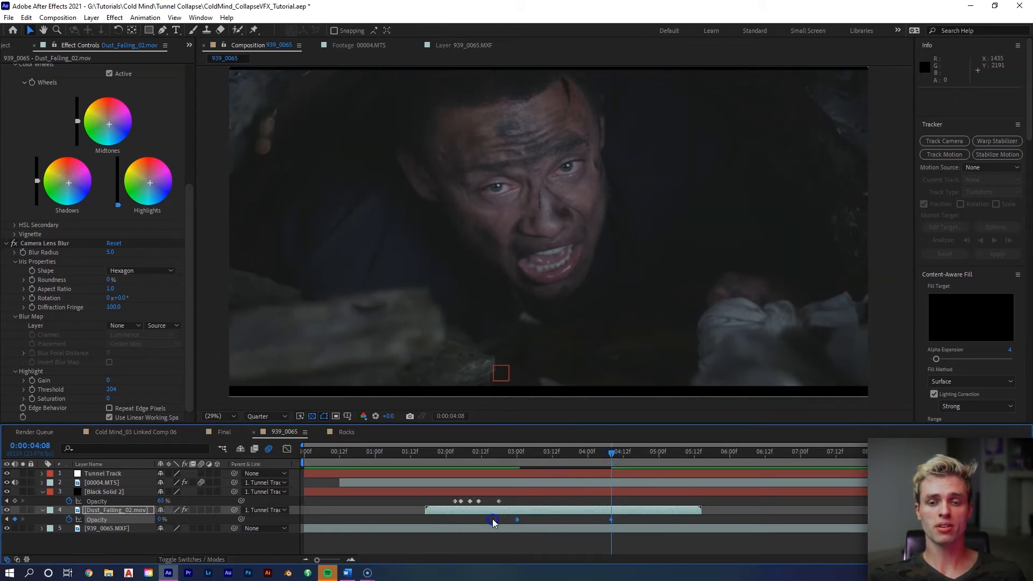
# Step: Apply Easy Ease to the falling dust layer's opacity keyframes
pyautogui.click(517, 520)
pyautogui.rightClick(515, 520)
pyautogui.moveTo(554, 511)
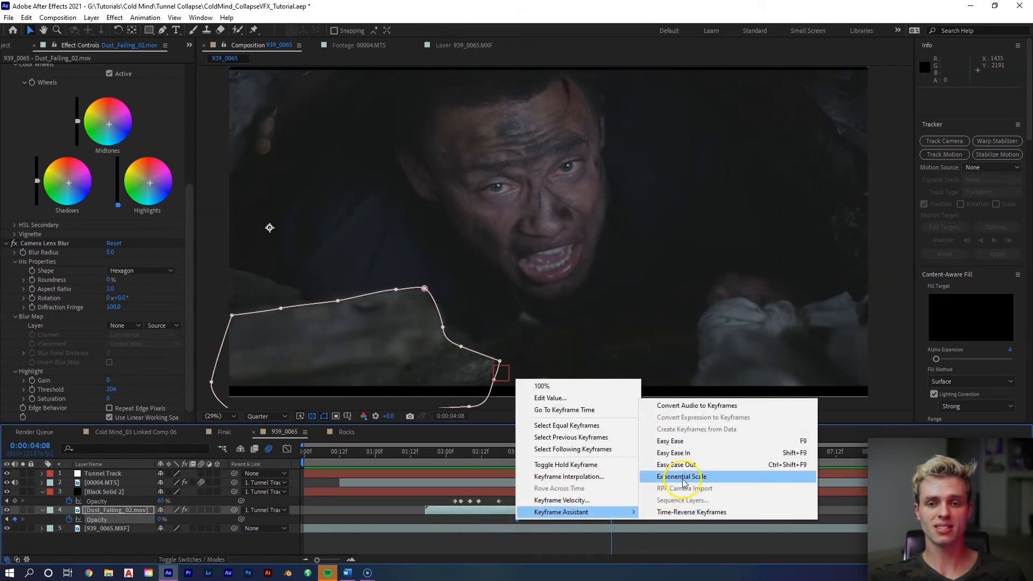
pyautogui.click(673, 442)
# Step: Play back the composition from just before the dust falls to review its fade-out
pyautogui.moveTo(611, 456); pyautogui.dragTo(433, 466)
pyautogui.press('space')
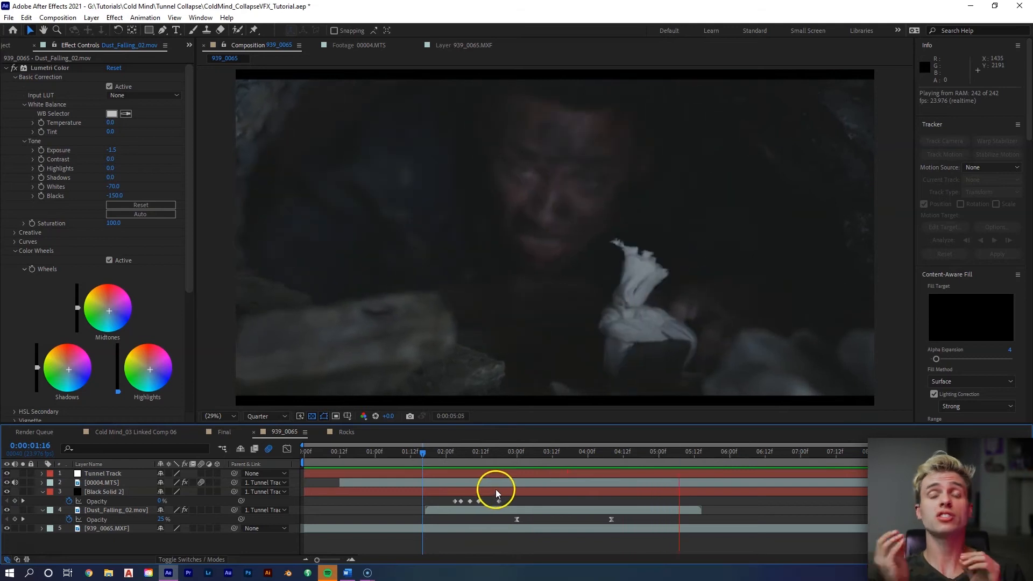
pyautogui.press('space')
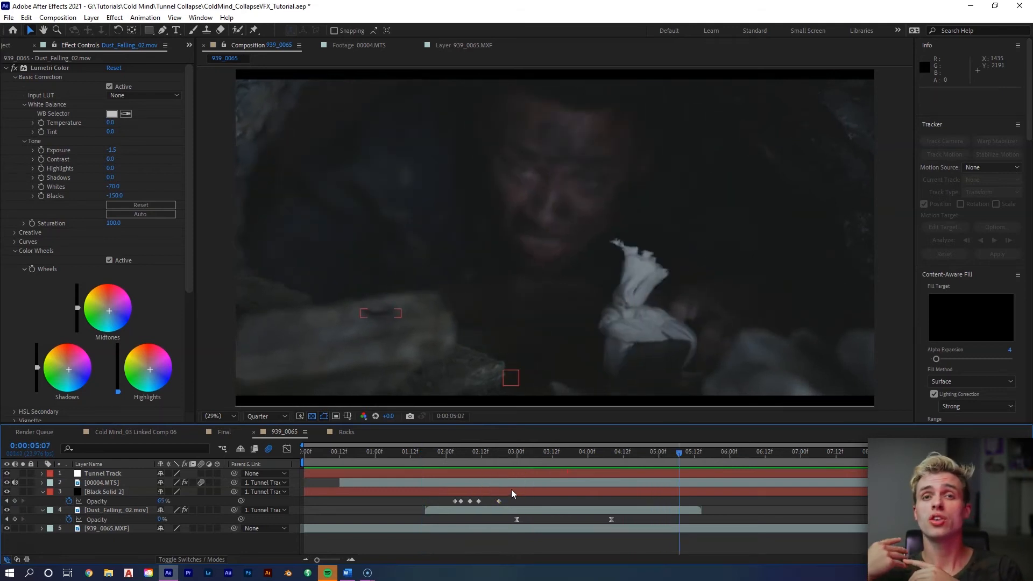
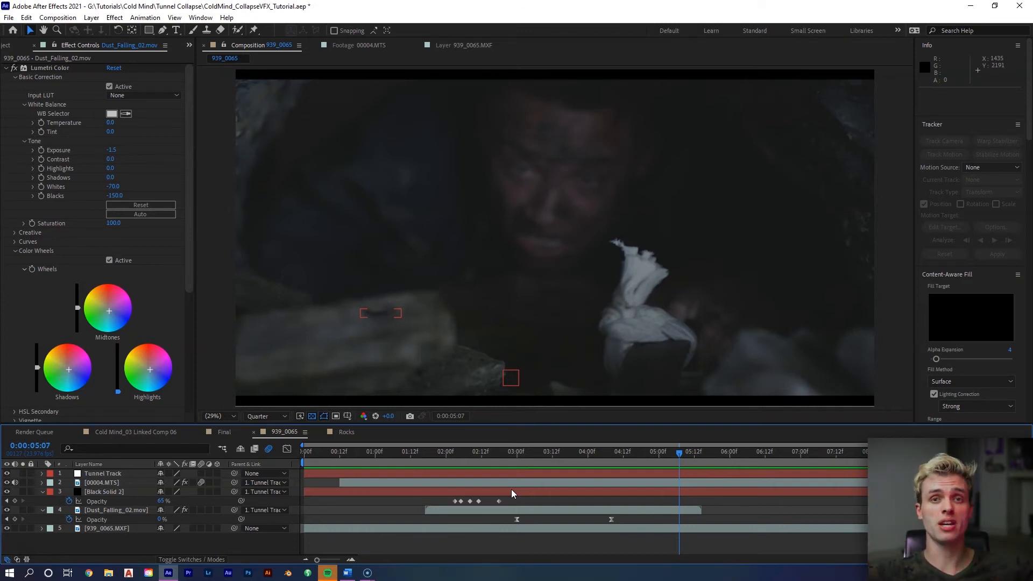
# Step: Preview the 00016.MTS rockfall footage and add it directly above the 939_0065.MXF layer, starting at 0:00:06:14
pyautogui.press('u')
pyautogui.click(783, 454)
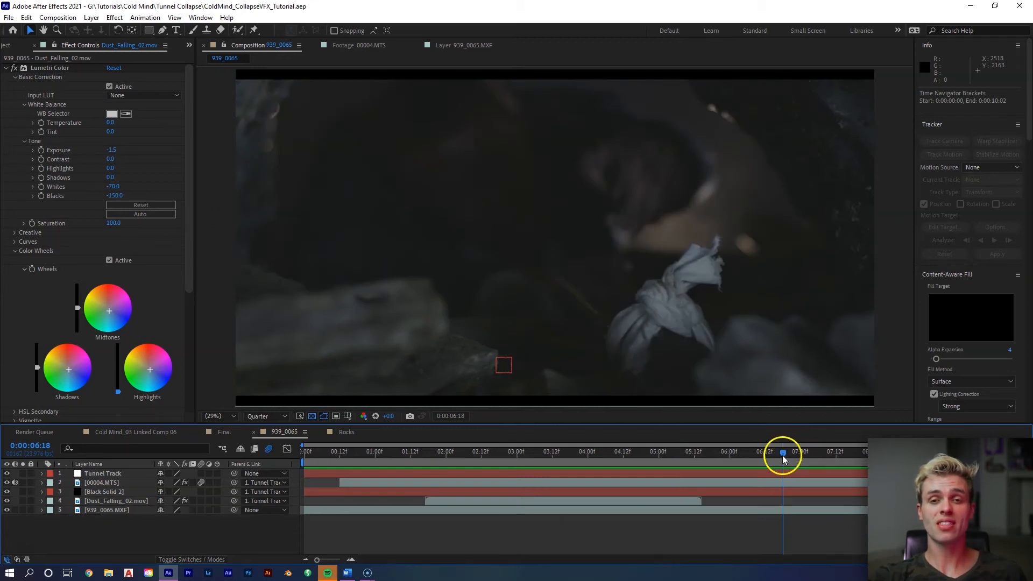
pyautogui.moveTo(782, 456); pyautogui.dragTo(832, 458)
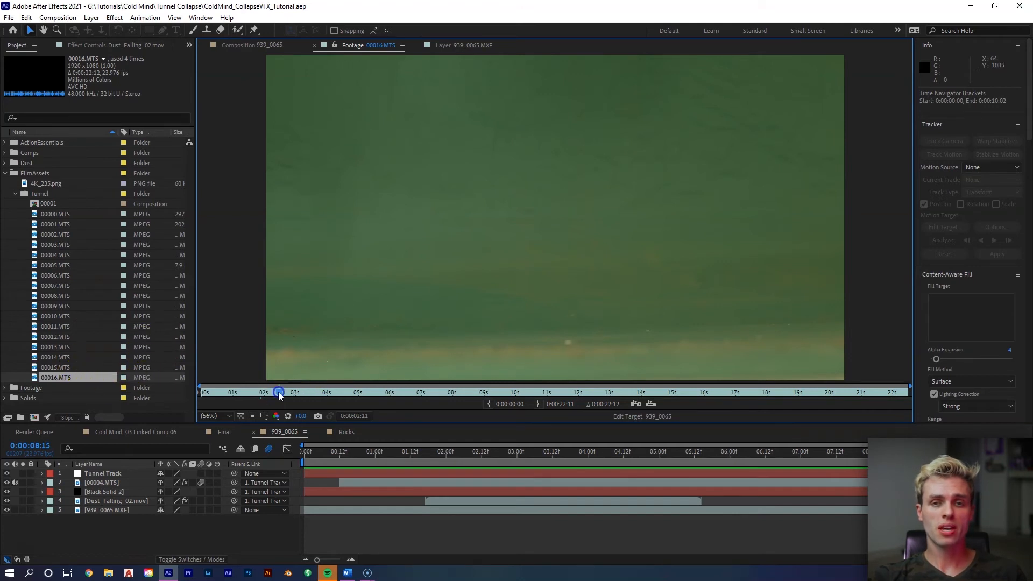
pyautogui.moveTo(485, 374); pyautogui.dragTo(612, 364)
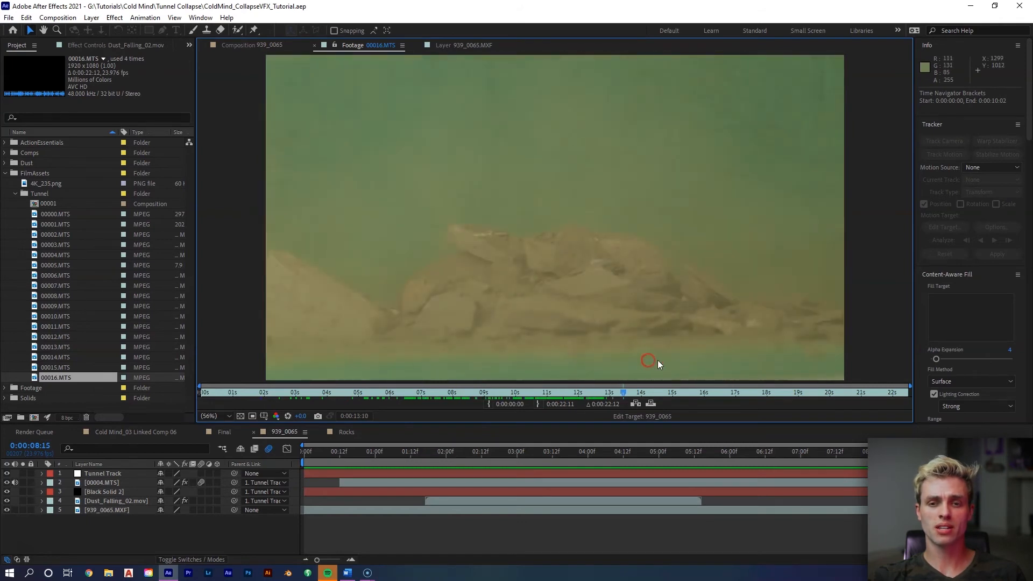
pyautogui.hotkey('ctrl', '/')
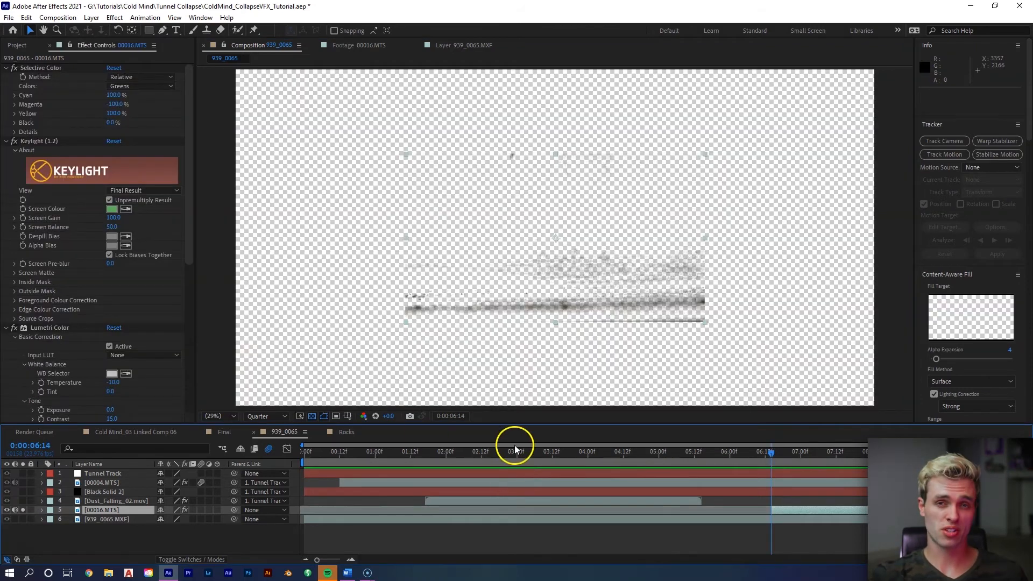
# Step: Review the keyed rockfall on the soloed 00016.MTS layer and turn off its solo
pyautogui.press('space')
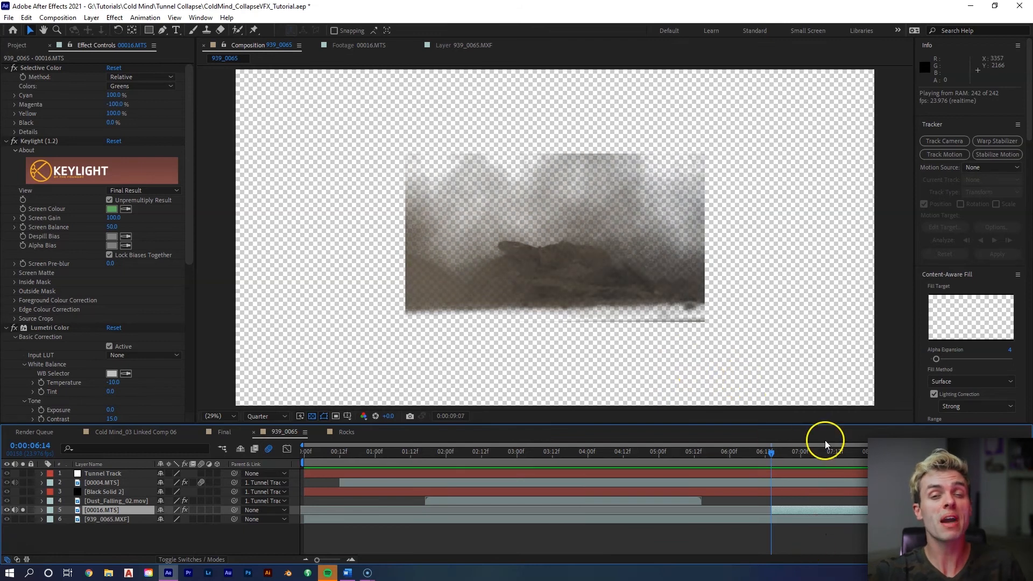
pyautogui.click(781, 463)
pyautogui.moveTo(781, 463); pyautogui.dragTo(933, 457)
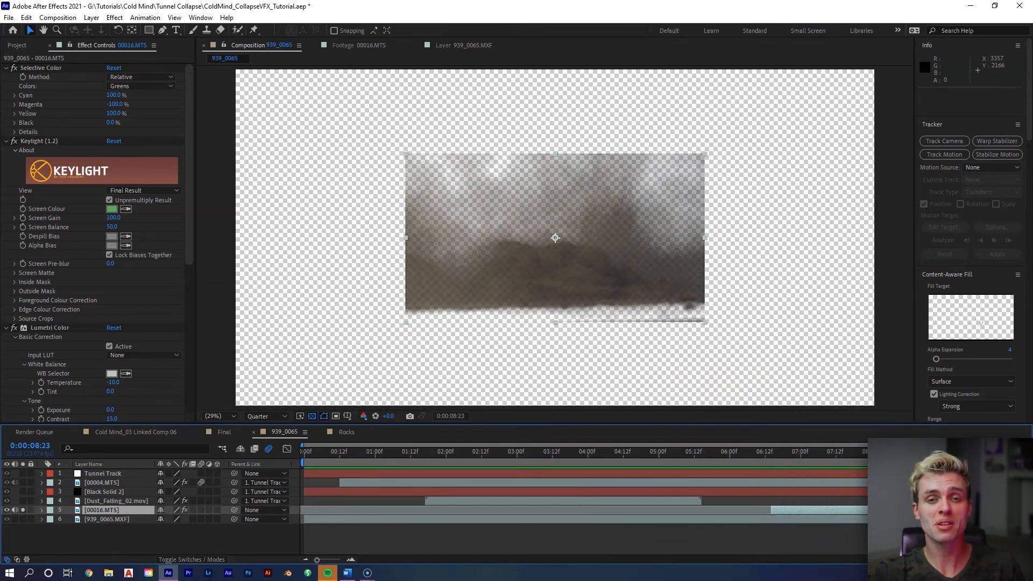
pyautogui.moveTo(792, 461); pyautogui.dragTo(780, 460)
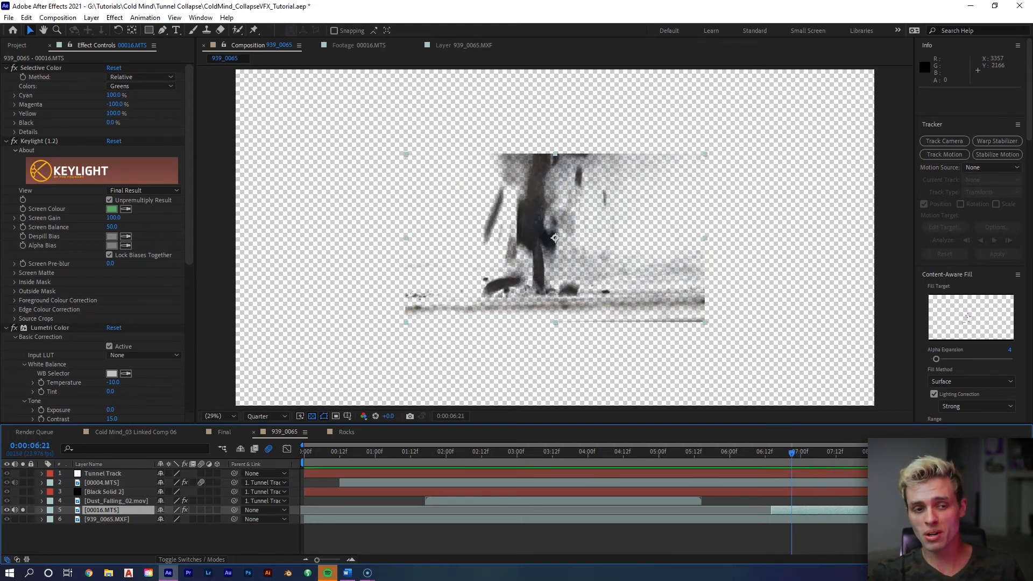
pyautogui.click(22, 510)
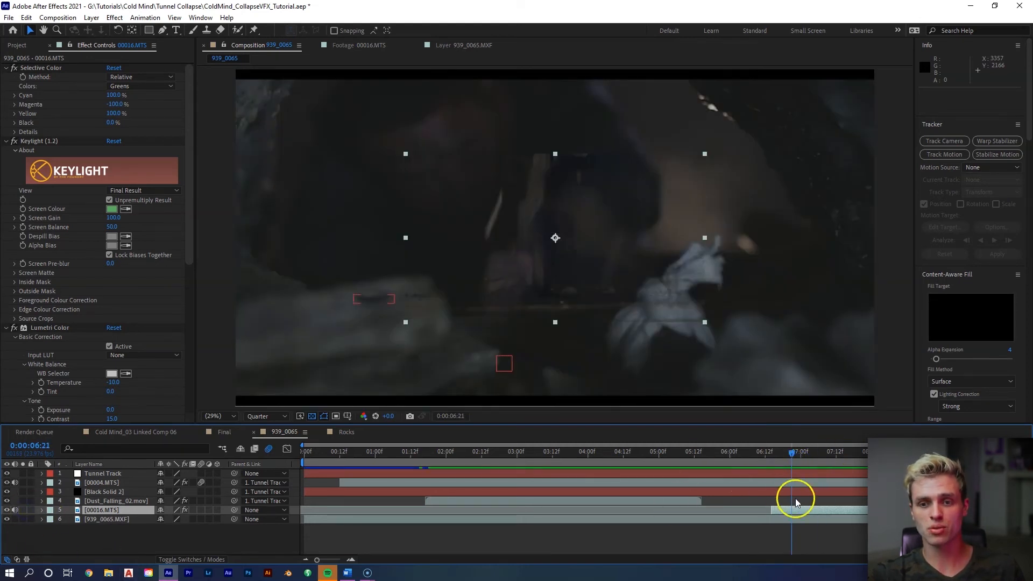
# Step: Scale the 00016.MTS layer to 283% and move it slightly higher in the frame
pyautogui.moveTo(800, 450); pyautogui.dragTo(820, 451)
pyautogui.press('s')
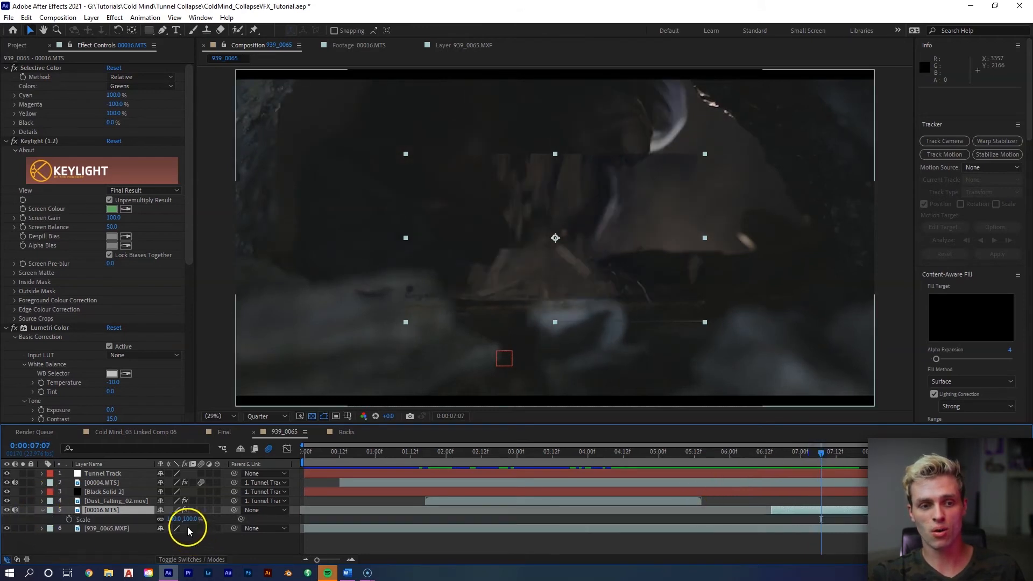
pyautogui.moveTo(191, 521); pyautogui.dragTo(280, 514)
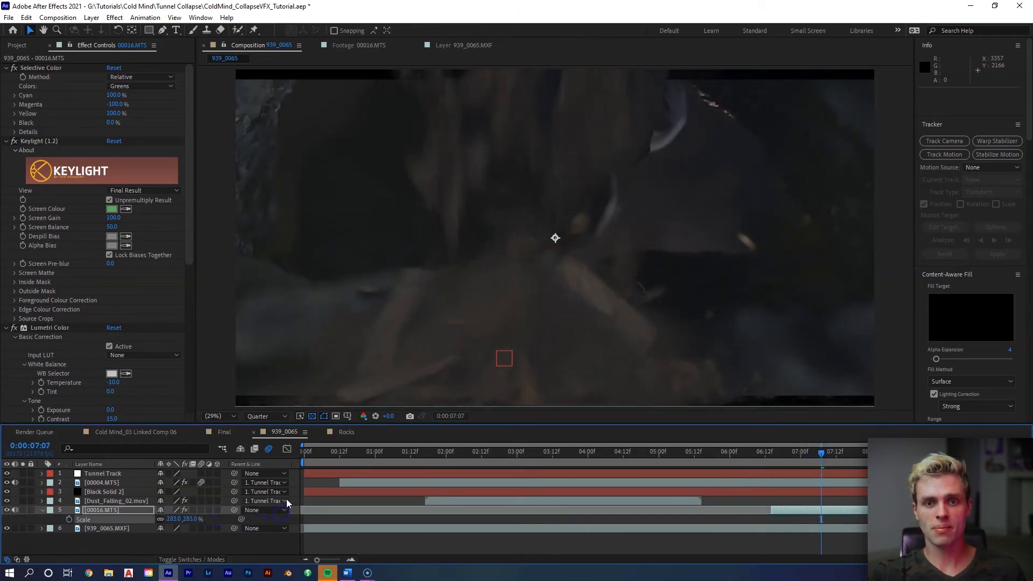
pyautogui.moveTo(553, 318); pyautogui.dragTo(552, 283)
# Step: Play back the enlarged rockfall and move the 00016.MTS layer directly below Tunnel Track in the layer order
pyautogui.press('space')
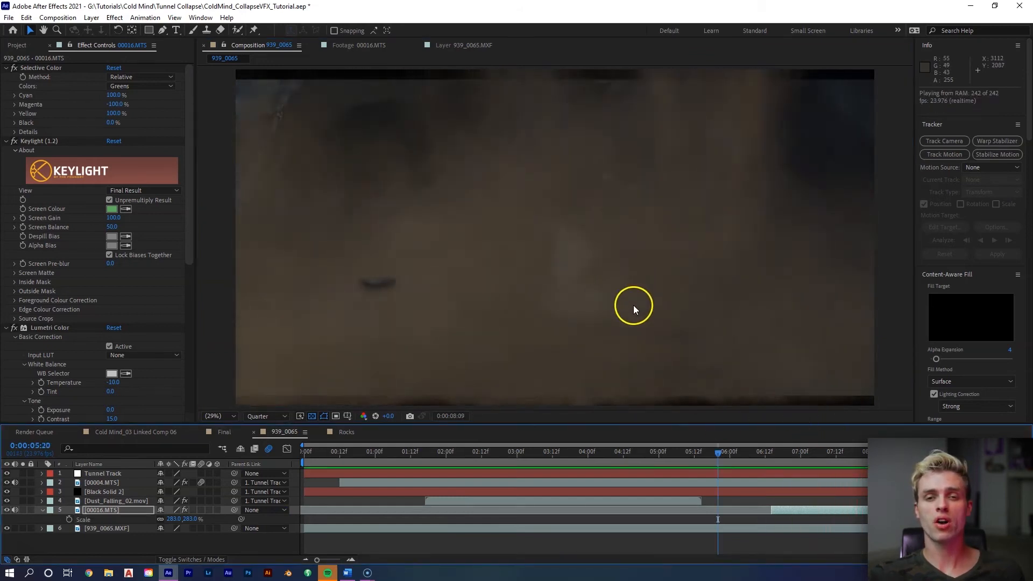
pyautogui.press('space')
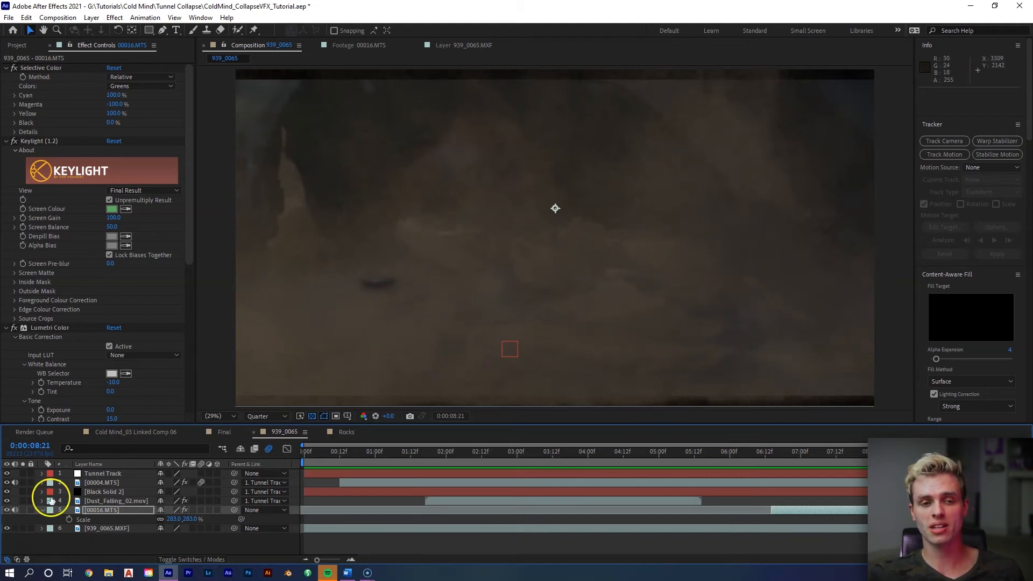
pyautogui.moveTo(101, 515); pyautogui.dragTo(102, 478)
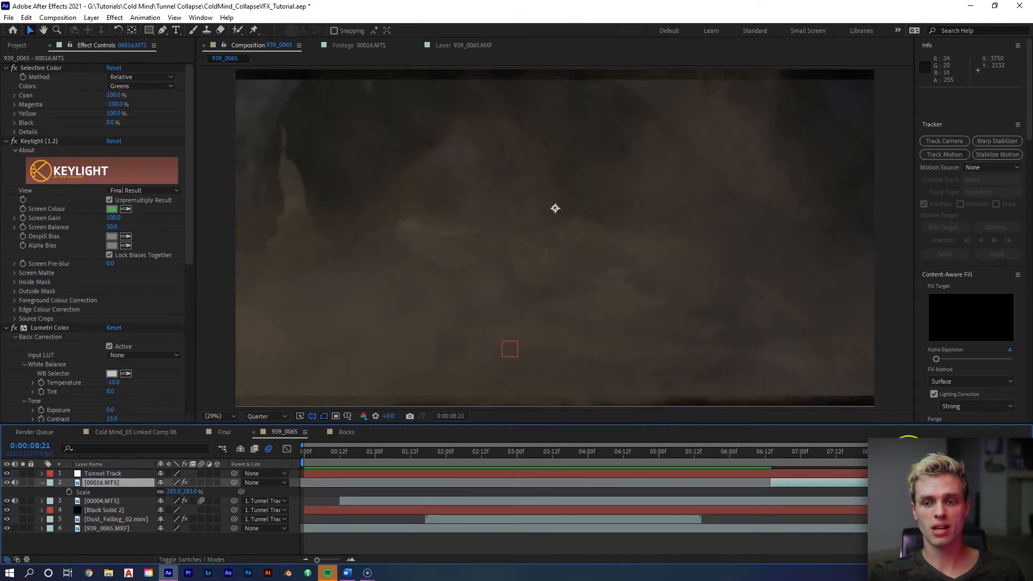
# Step: Retime the 00016.MTS layer so the rockfall clip starts at 0:00:09:03, and play back the result
pyautogui.moveTo(909, 454); pyautogui.dragTo(801, 462)
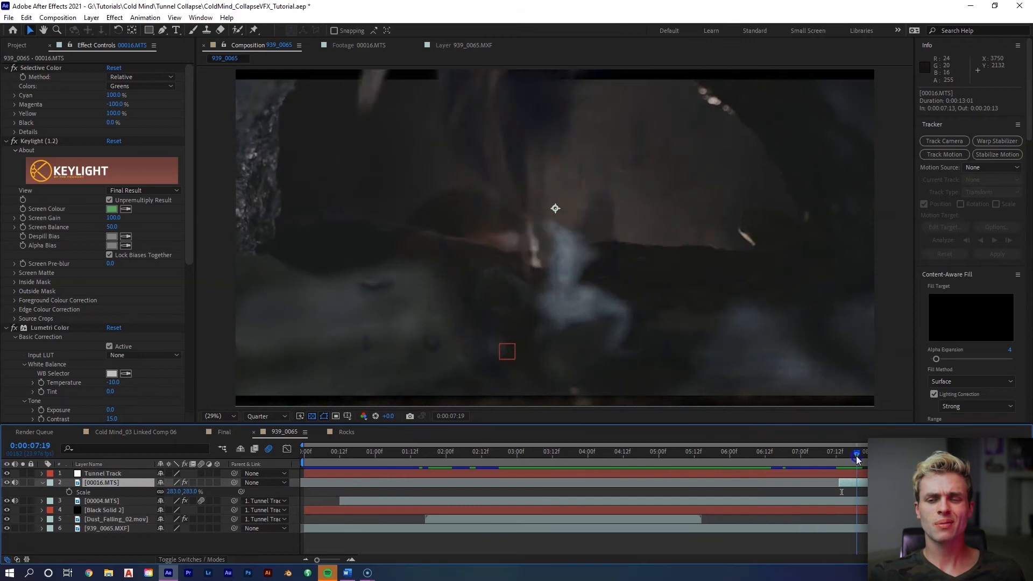
pyautogui.moveTo(856, 458); pyautogui.dragTo(1012, 486)
pyautogui.moveTo(846, 453); pyautogui.dragTo(872, 453)
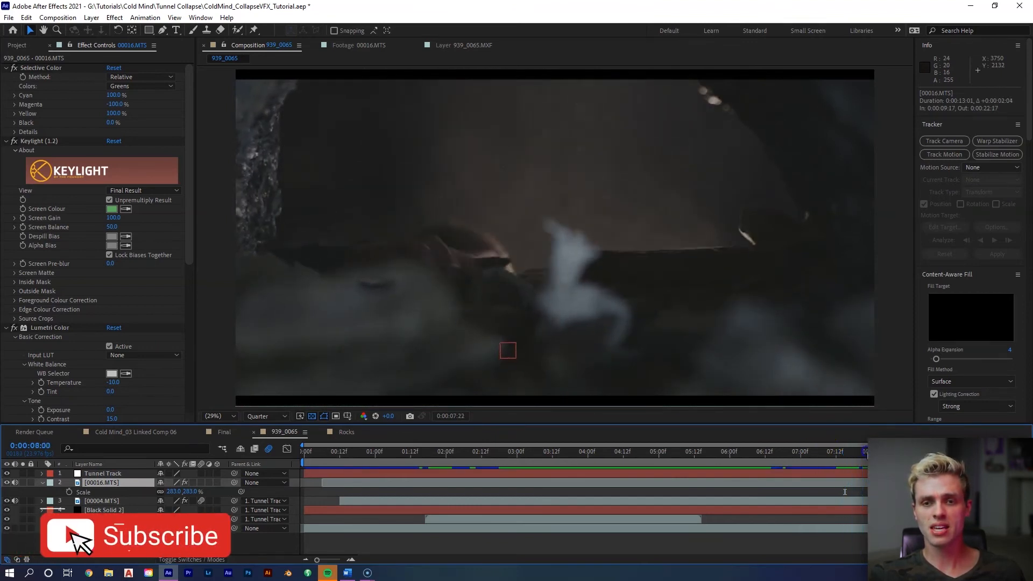
pyautogui.press('space')
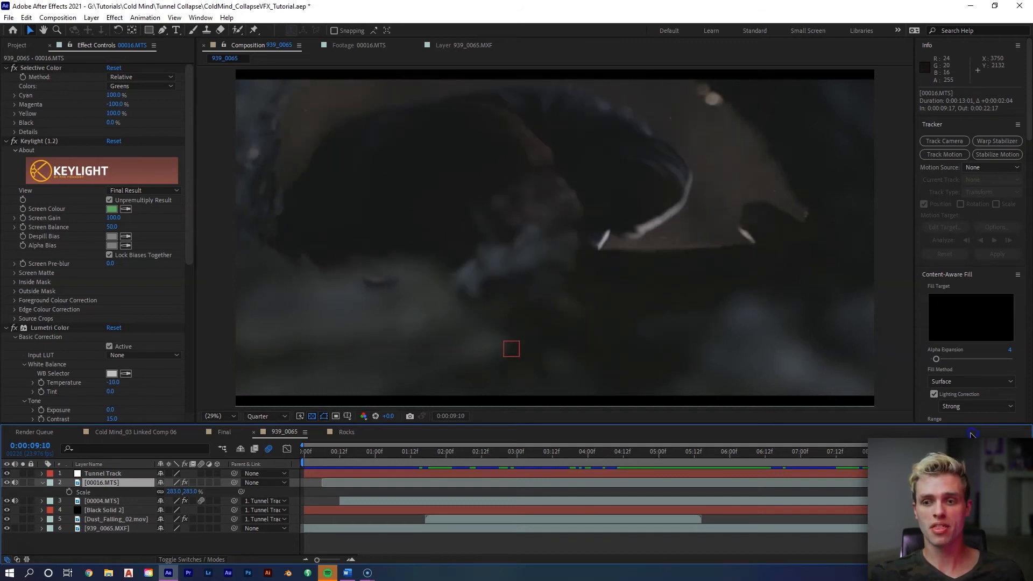
pyautogui.moveTo(409, 482); pyautogui.dragTo(367, 482)
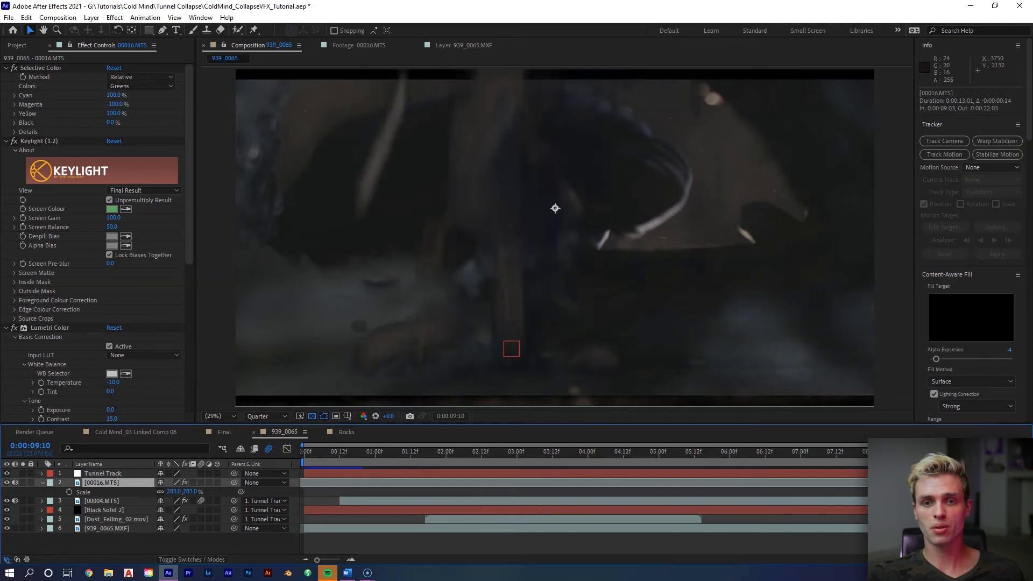
pyautogui.press('space')
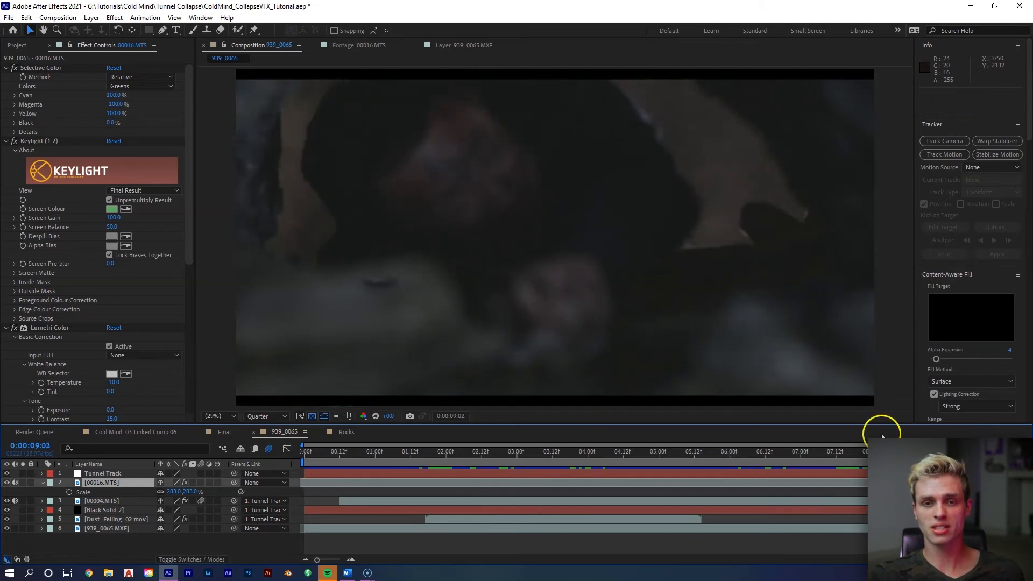
# Step: Mask the 00016.MTS layer along the foreground rocks with a 25-pixel feather and set the mask to Subtract
pyautogui.click(278, 239)
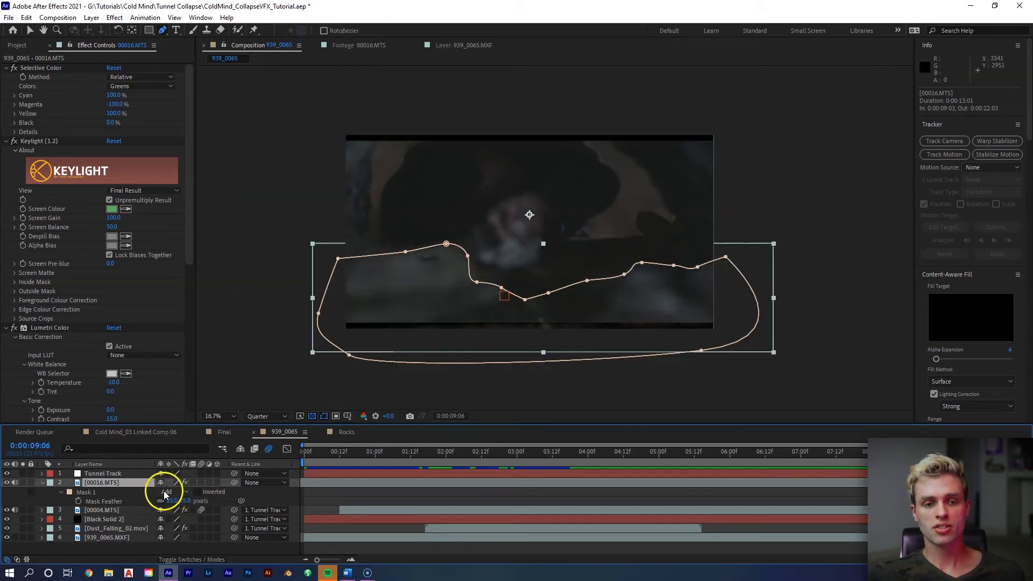
pyautogui.click(165, 492)
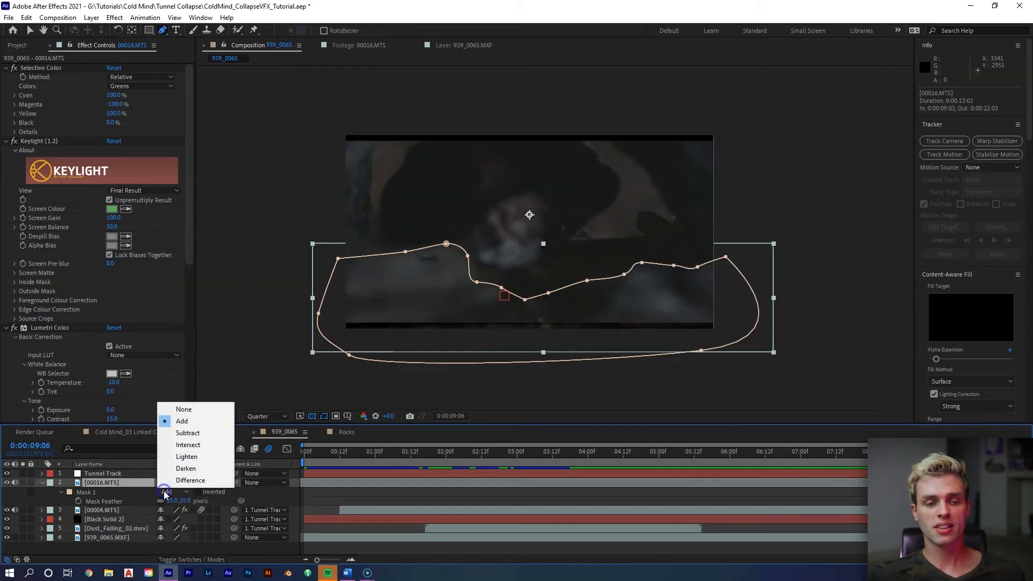
pyautogui.click(184, 434)
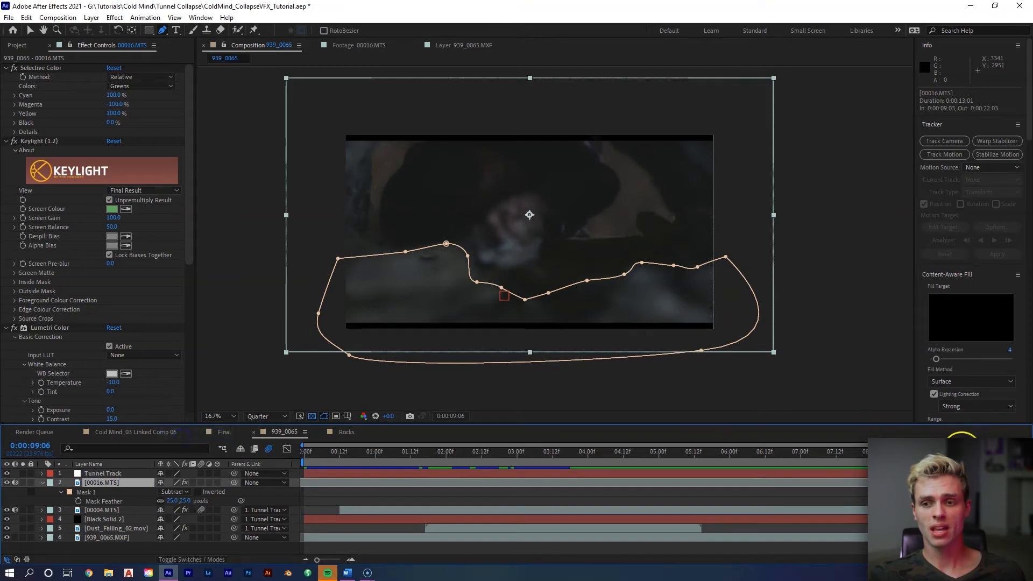
pyautogui.press('space')
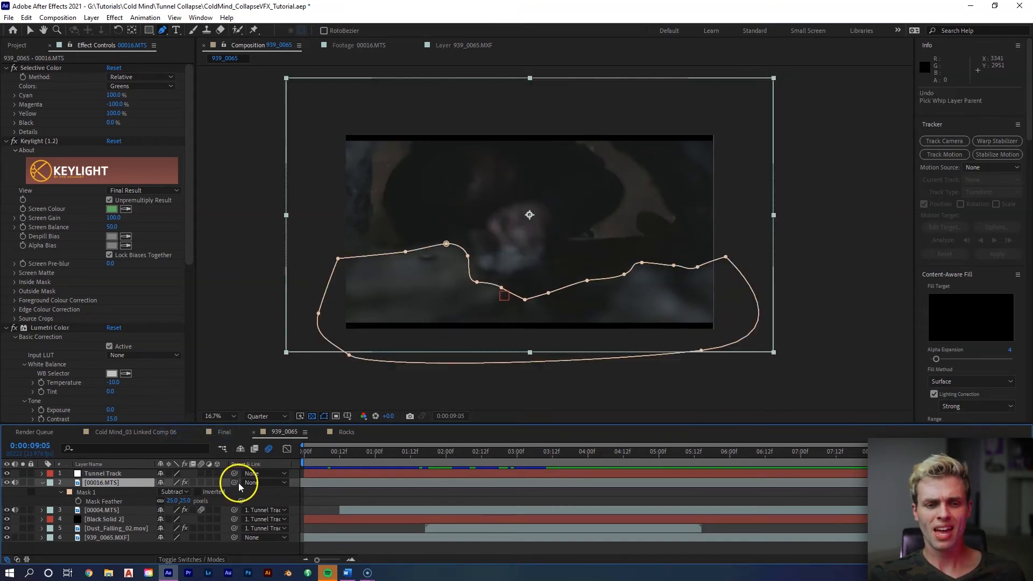
# Step: Parent the 00016.MTS layer to Tunnel Track and check the rockfall's first frames
pyautogui.moveTo(238, 483); pyautogui.dragTo(325, 474)
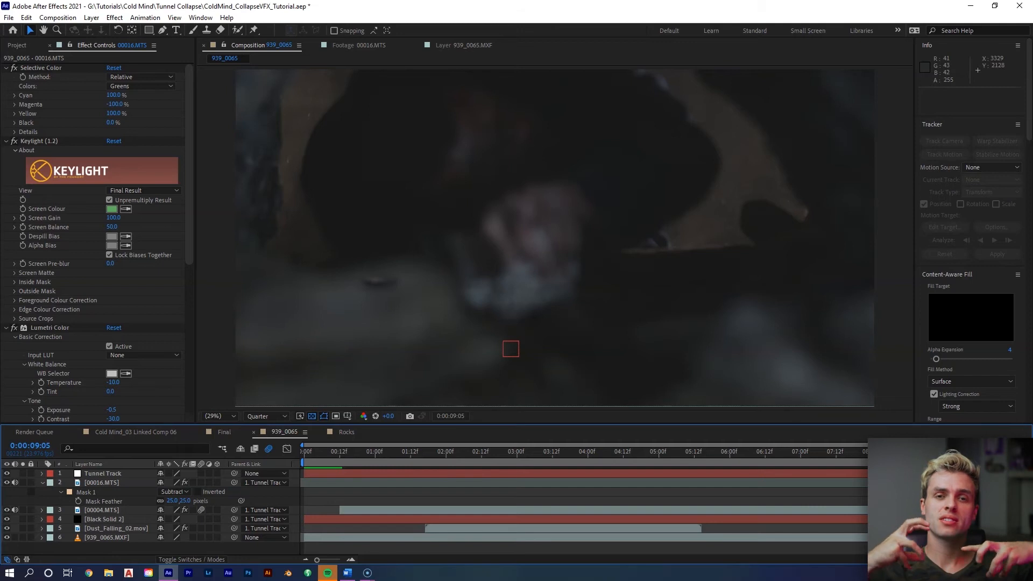
pyautogui.moveTo(957, 459); pyautogui.dragTo(933, 430)
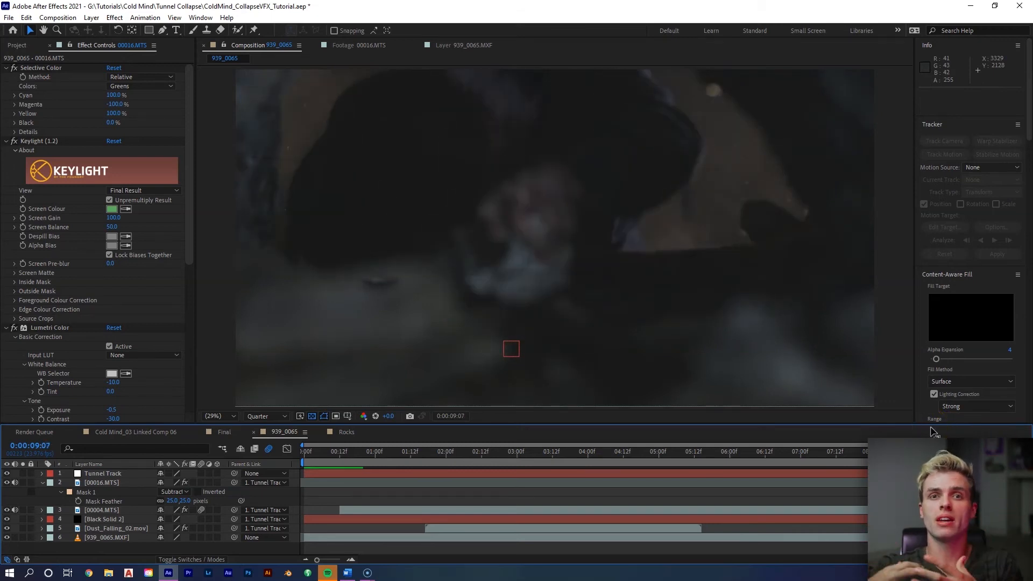
pyautogui.moveTo(955, 443); pyautogui.dragTo(953, 437)
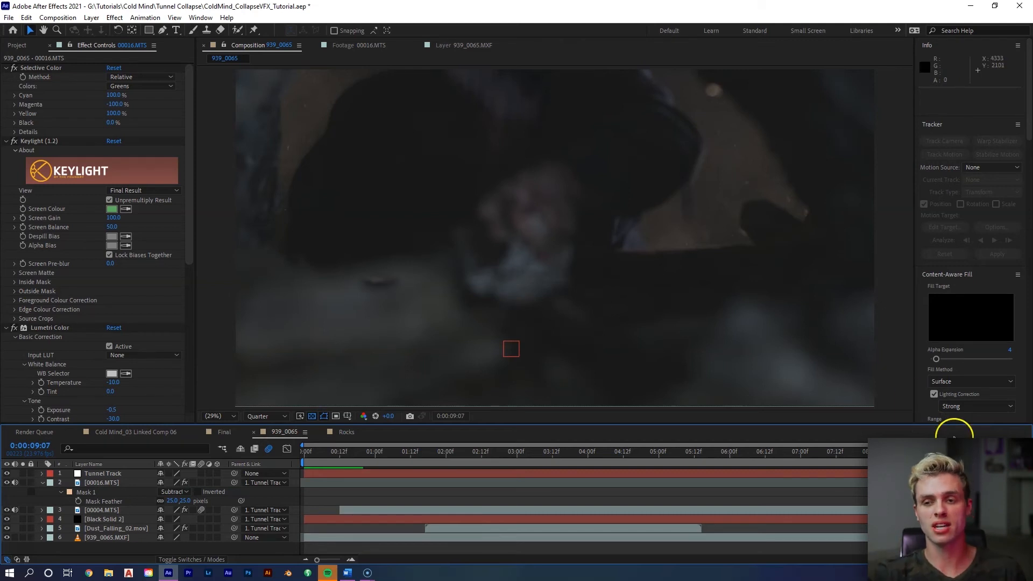
# Step: Duplicate the 00016.MTS layer twice and offset the copies horizontally to either side of the original
pyautogui.click(961, 482)
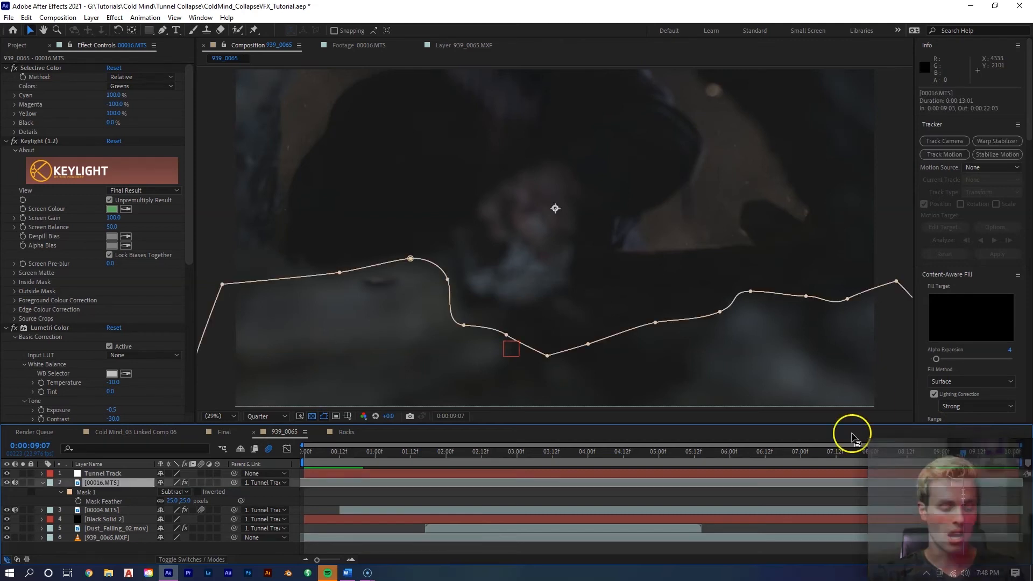
pyautogui.hotkey('ctrl', 'd')
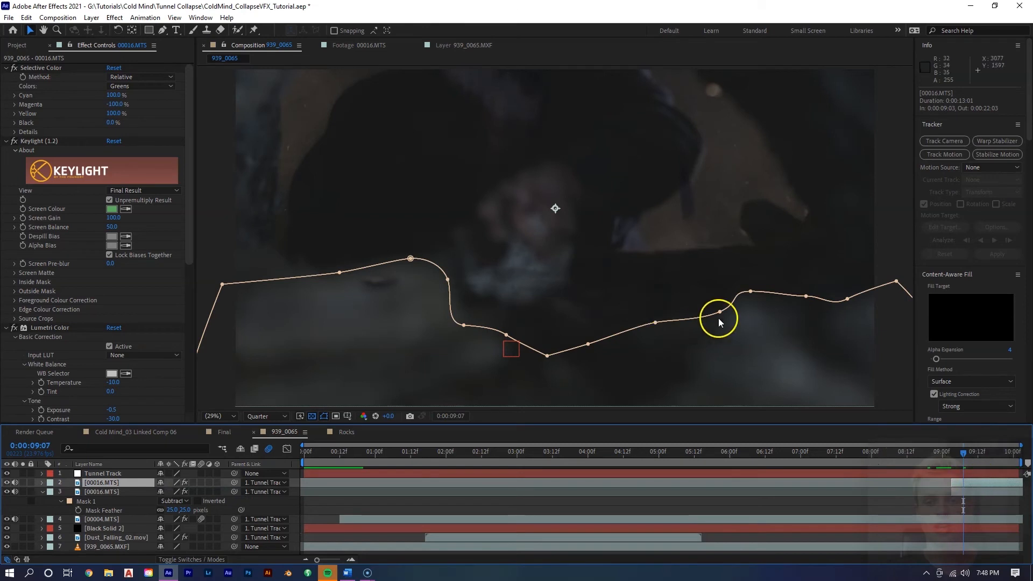
pyautogui.moveTo(486, 229); pyautogui.dragTo(482, 244)
pyautogui.moveTo(522, 217); pyautogui.dragTo(794, 222)
pyautogui.hotkey('ctrl', 'd')
# Step: Stagger the rockfalls by starting the right-hand 00016.MTS copy at 0:00:09:05 and the original at 0:00:09:07
pyautogui.click(995, 485)
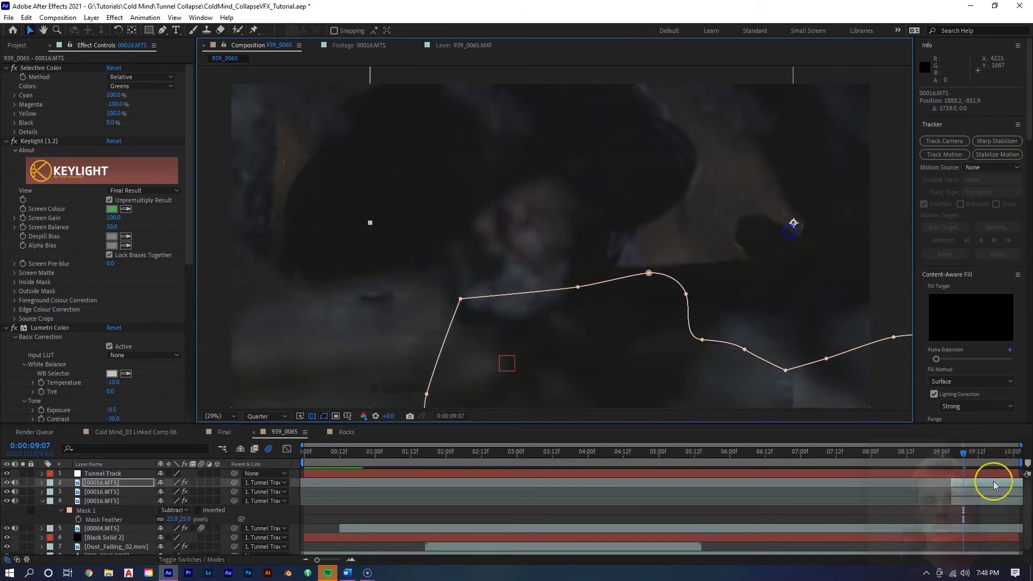
pyautogui.moveTo(317, 559); pyautogui.dragTo(337, 560)
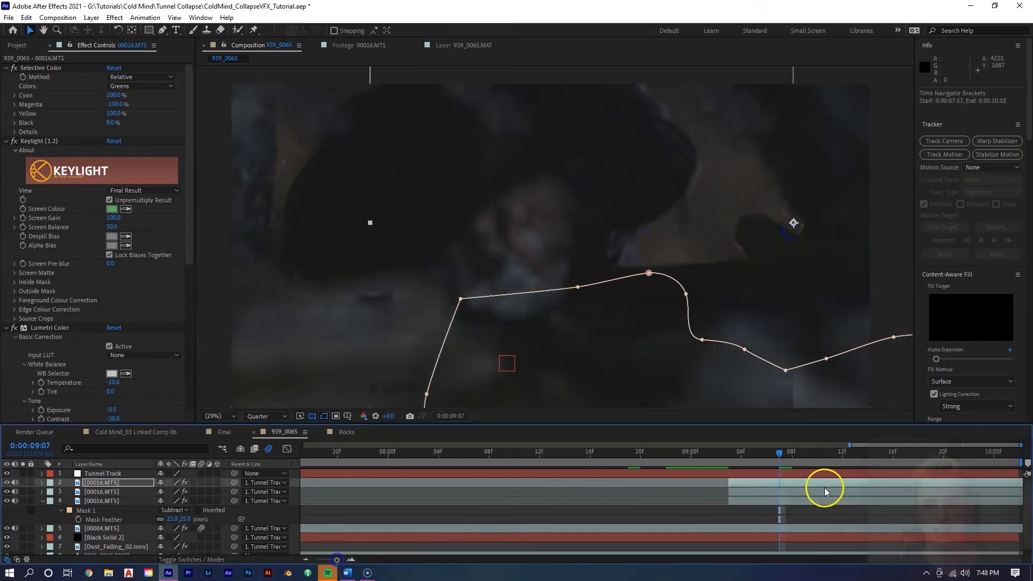
pyautogui.moveTo(785, 480); pyautogui.dragTo(798, 500)
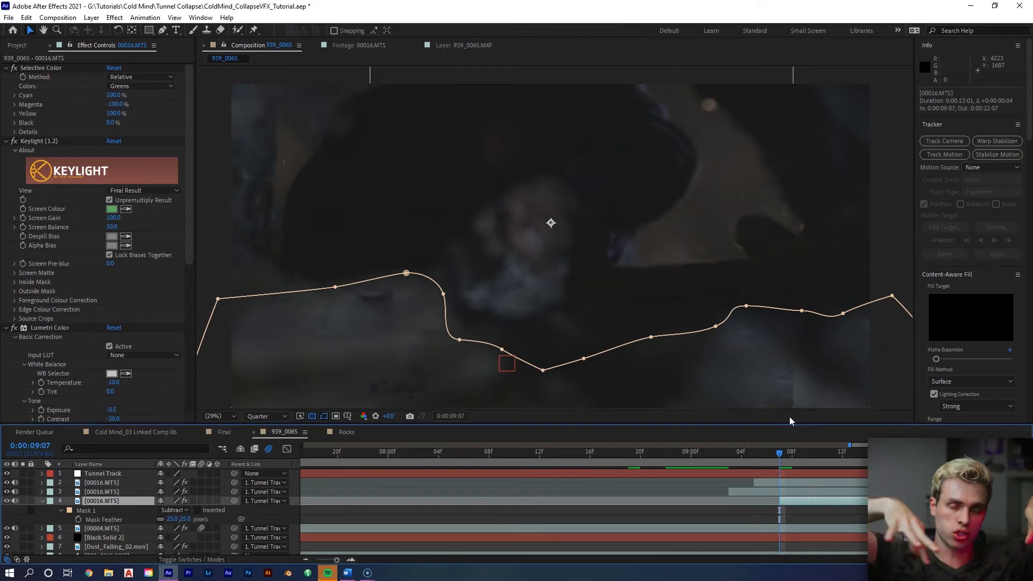
# Step: Move the mask on the right-hand 00016.MTS copy horizontally so it lines up with the foreground rocks across the frame
pyautogui.click(634, 407)
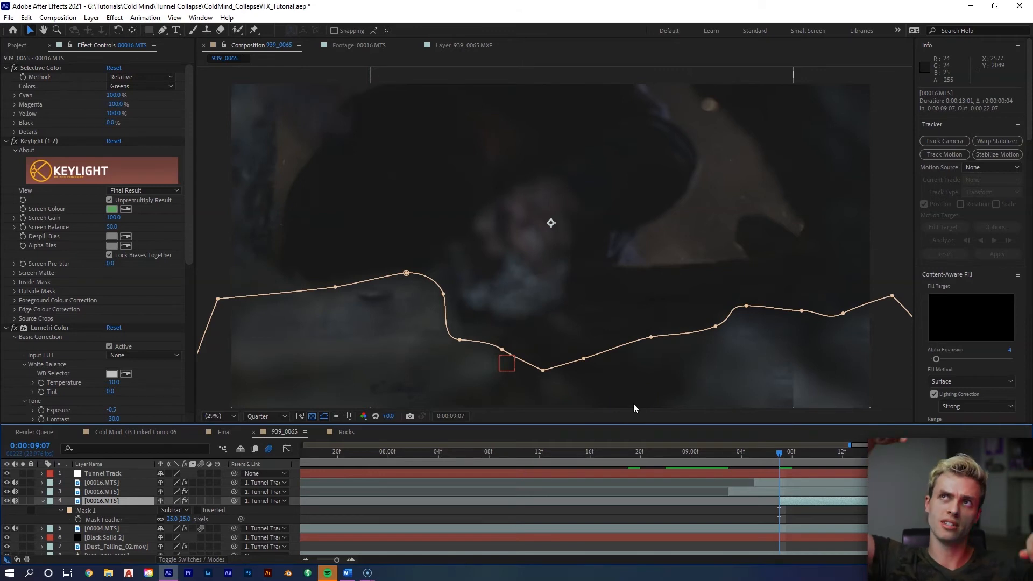
pyautogui.click(670, 318)
pyautogui.scroll(-3, 753, 247)
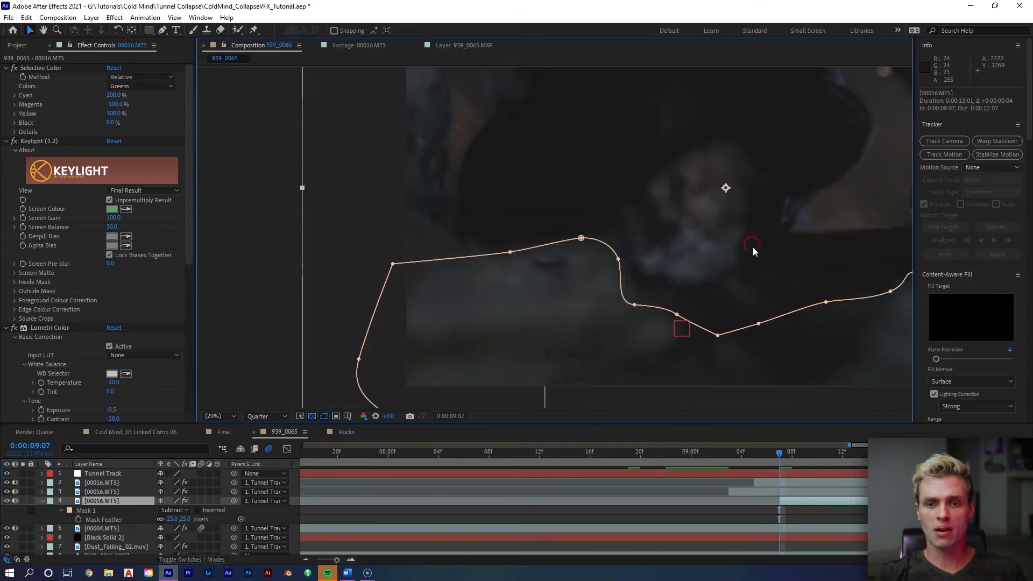
pyautogui.click(795, 500)
pyautogui.click(818, 480)
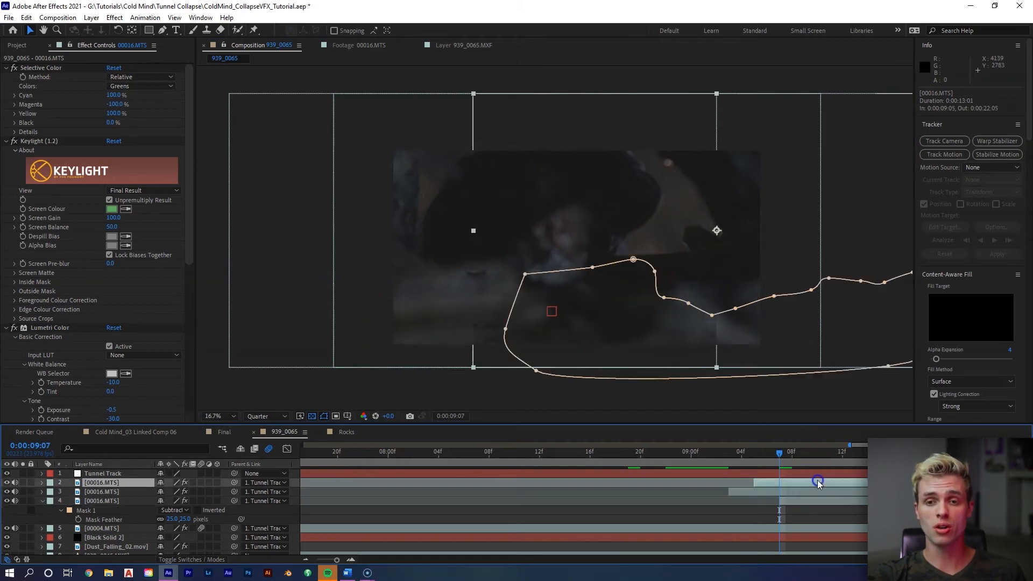
pyautogui.moveTo(551, 222); pyautogui.dragTo(495, 210)
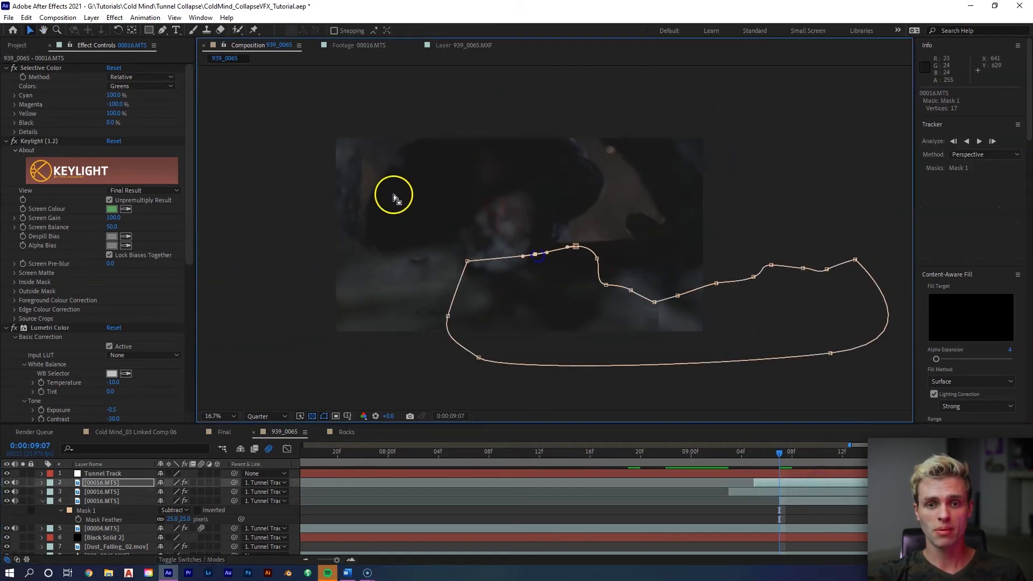
pyautogui.moveTo(392, 196); pyautogui.dragTo(902, 369)
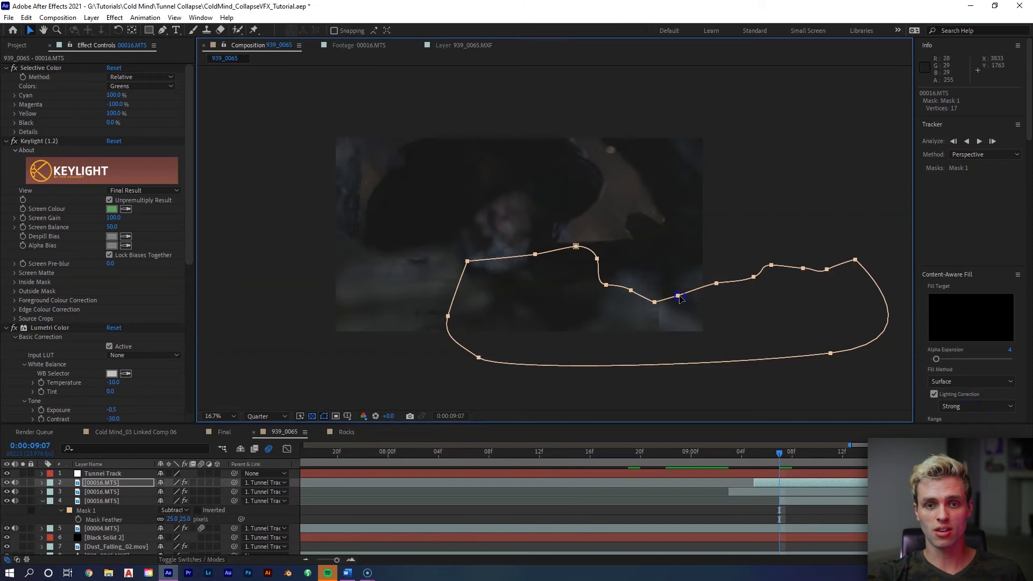
pyautogui.moveTo(679, 298); pyautogui.dragTo(557, 292)
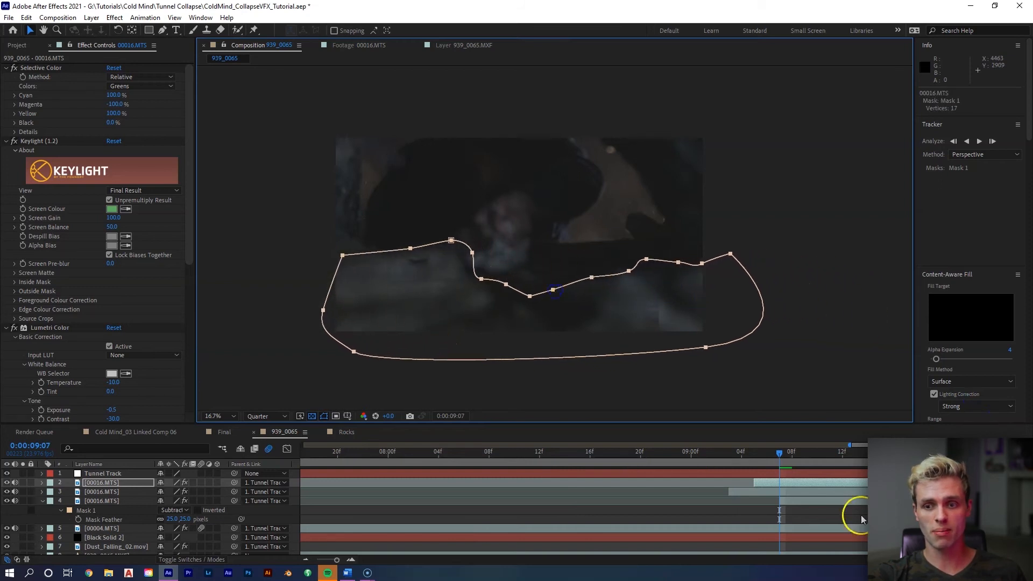
# Step: Shift the whole mask on the left-hand 00016.MTS copy horizontally to align it with the foreground rocks
pyautogui.click(829, 492)
pyautogui.moveTo(345, 249); pyautogui.dragTo(383, 233)
pyautogui.moveTo(231, 203); pyautogui.dragTo(774, 393)
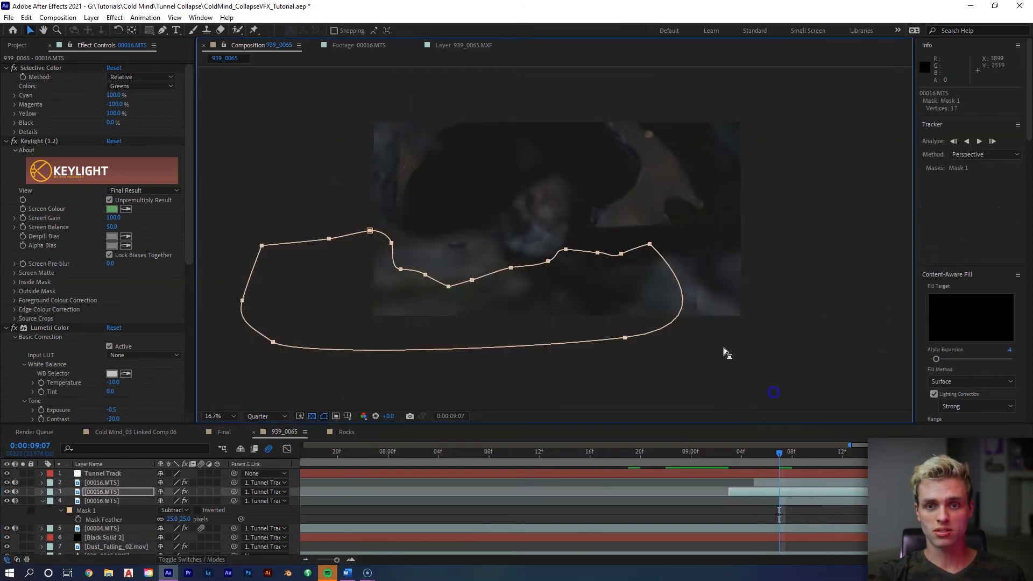
pyautogui.moveTo(658, 342); pyautogui.dragTo(767, 336)
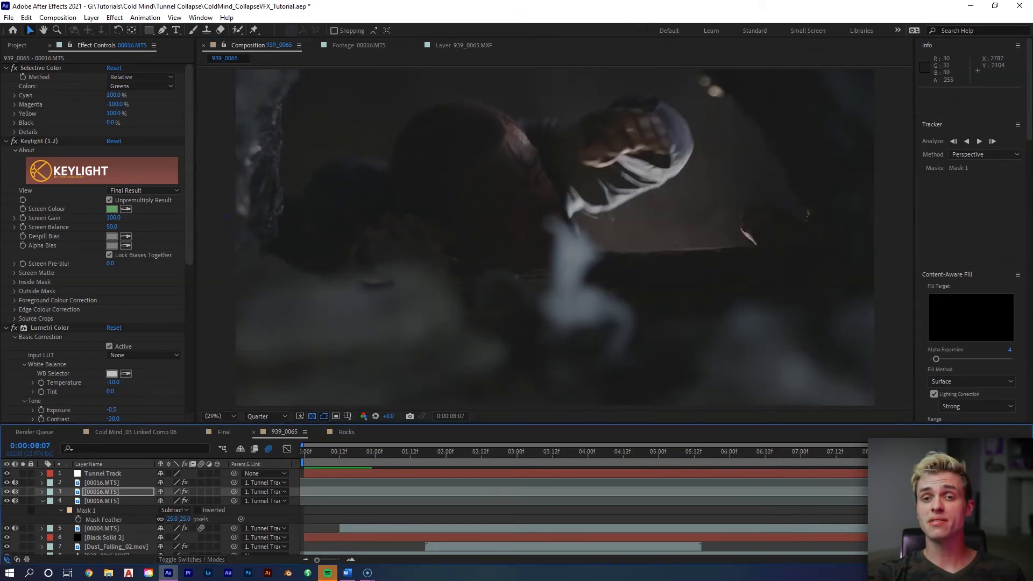
# Step: Play back the shot and check the staggered, masked rockfalls around 0:00:09:06
pyautogui.press('space')
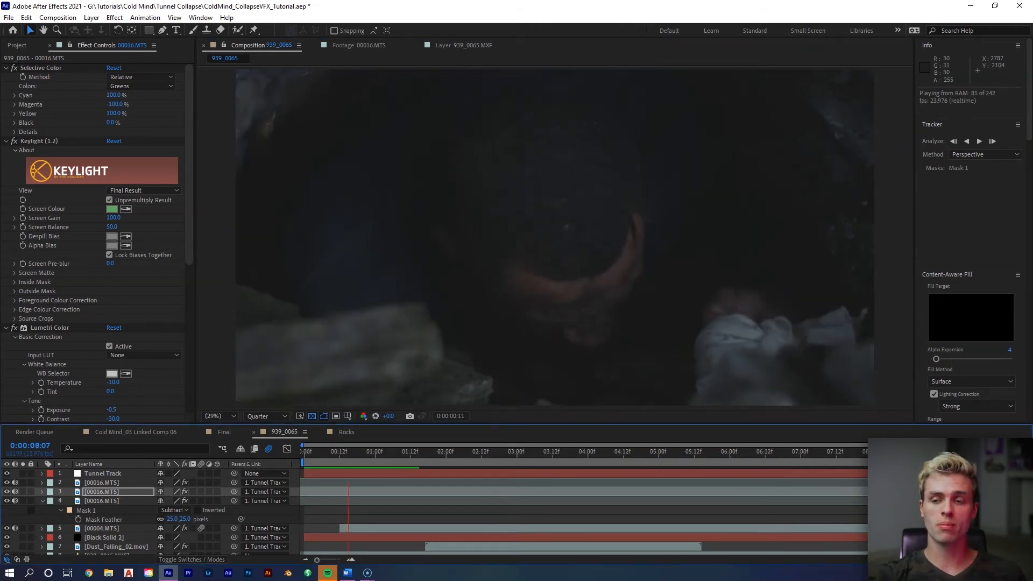
pyautogui.click(847, 462)
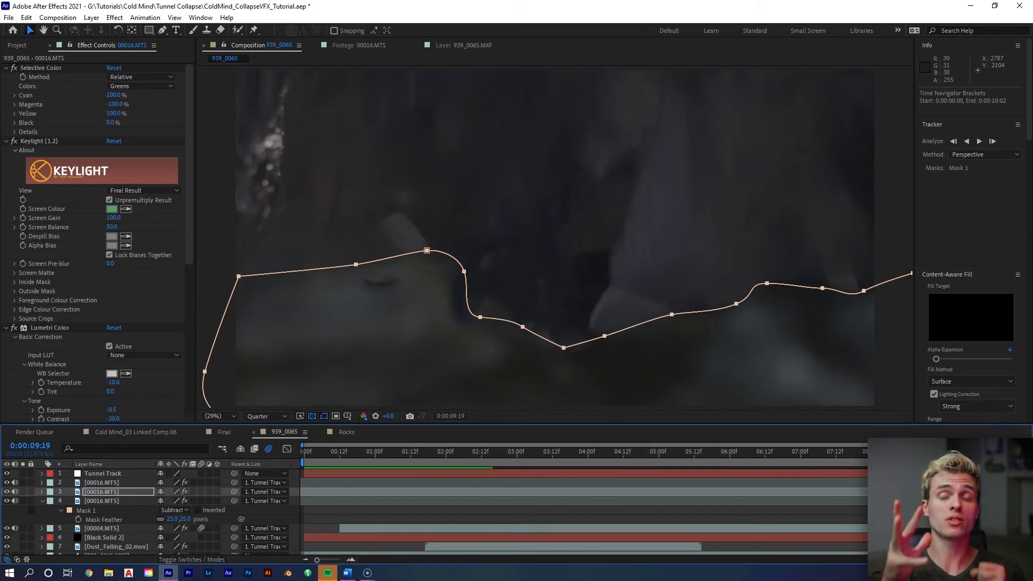
pyautogui.click(953, 452)
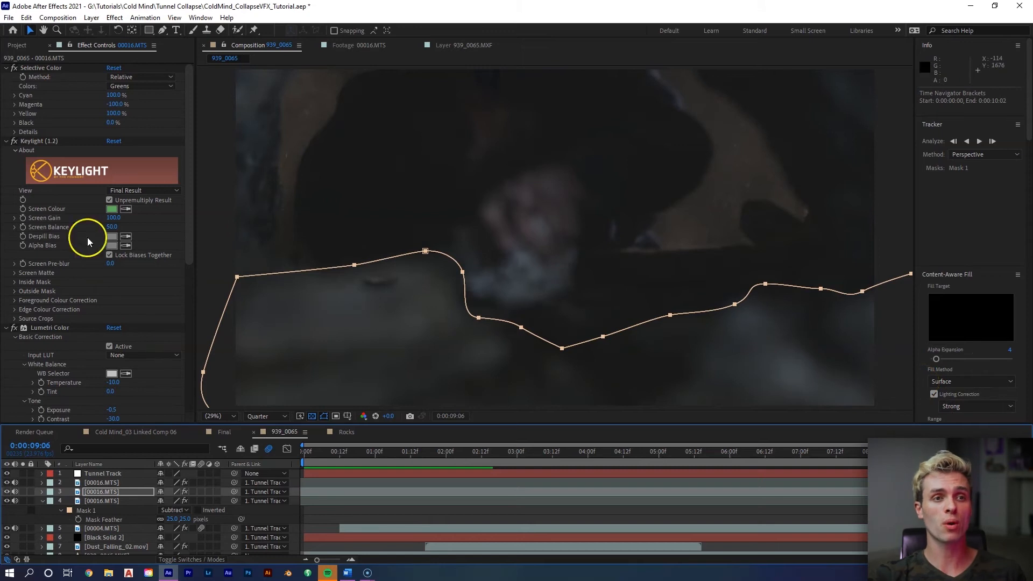
# Step: Add Dust_AtCam_02.mov from the Dust folder to the 939_0065 composition, directly beneath the Tunnel Track layer
pyautogui.click(20, 46)
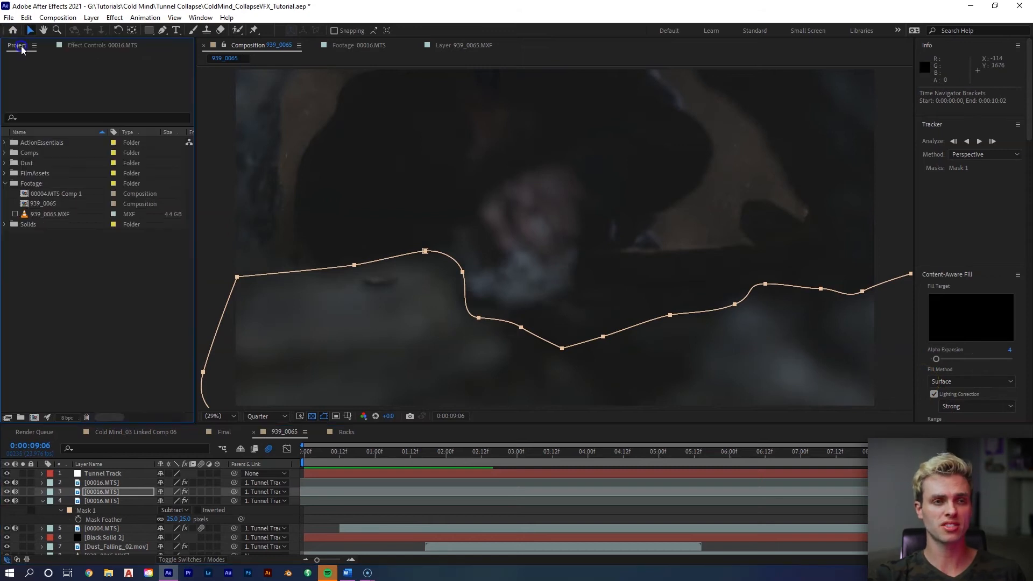
pyautogui.click(8, 171)
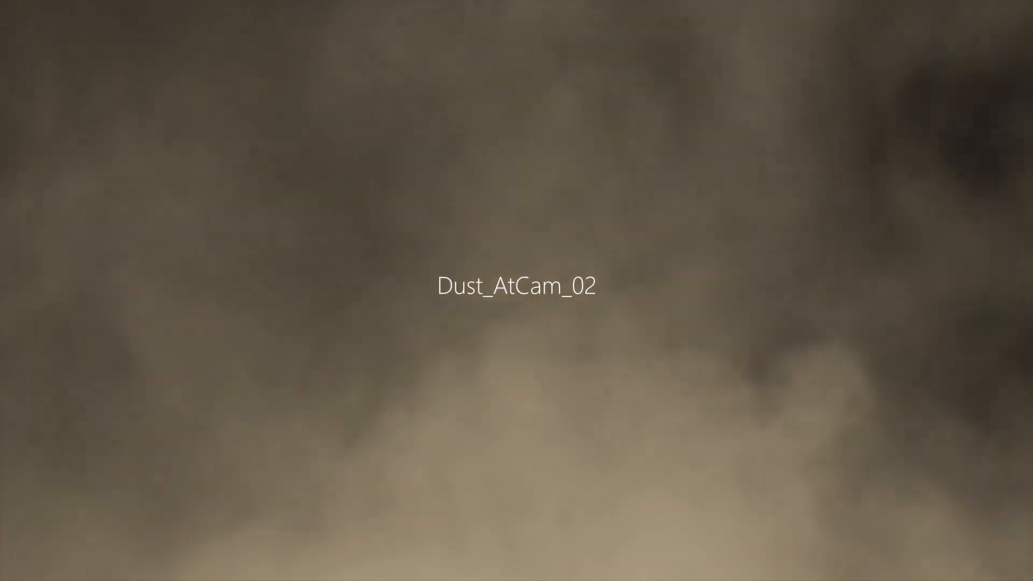
pyautogui.click(75, 184)
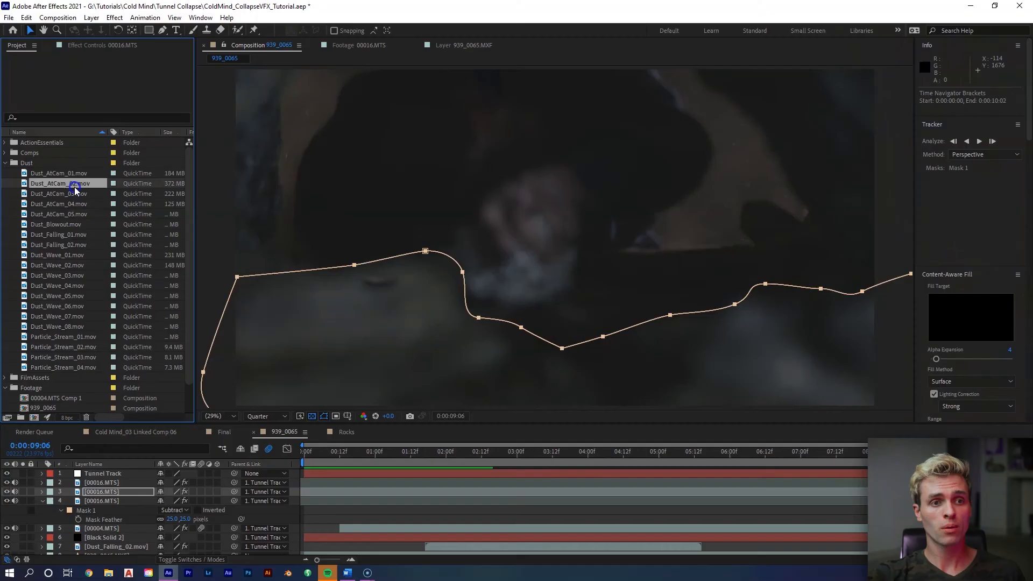
pyautogui.moveTo(75, 189); pyautogui.dragTo(522, 291)
pyautogui.moveTo(971, 478); pyautogui.dragTo(959, 477)
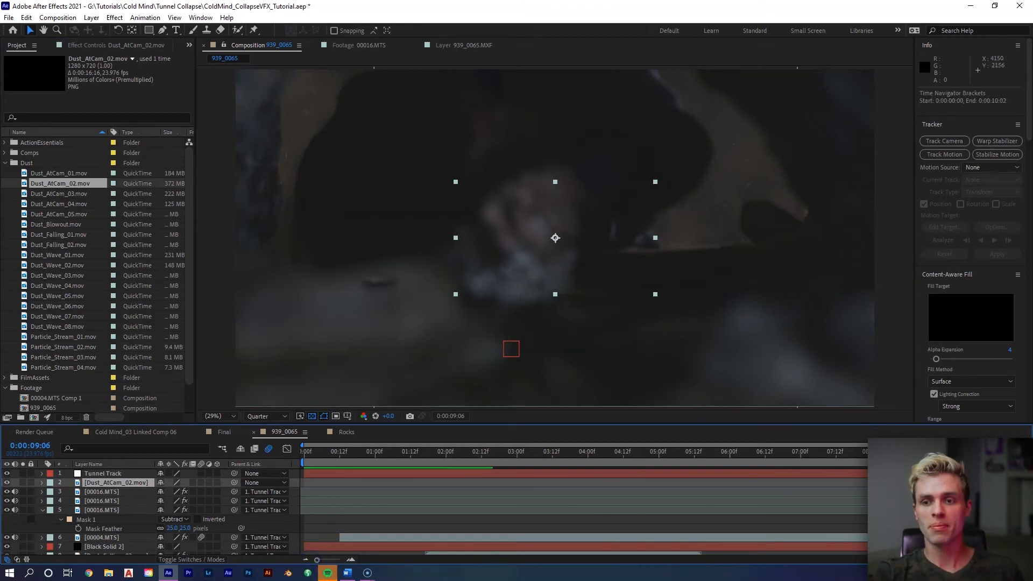
# Step: Enlarge the Dust_AtCam_02.mov layer beyond the frame edges and reposition it to about 1826, 1086
pyautogui.doubleClick(512, 349)
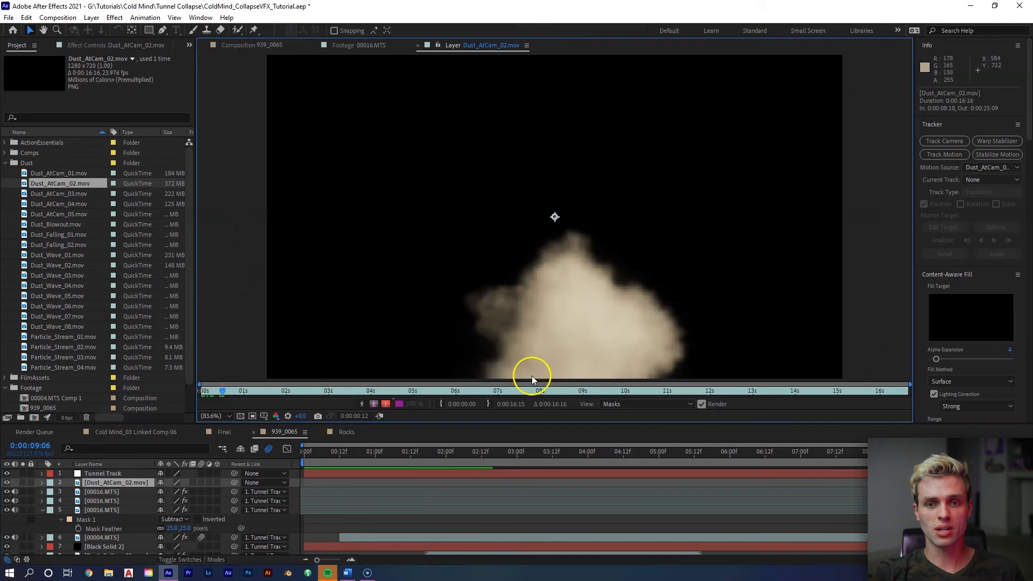
pyautogui.moveTo(237, 388)
pyautogui.mouseDown()
pyautogui.moveTo(302, 388)
pyautogui.moveTo(217, 388)
pyautogui.moveTo(263, 386)
pyautogui.moveTo(244, 386)
pyautogui.mouseUp()
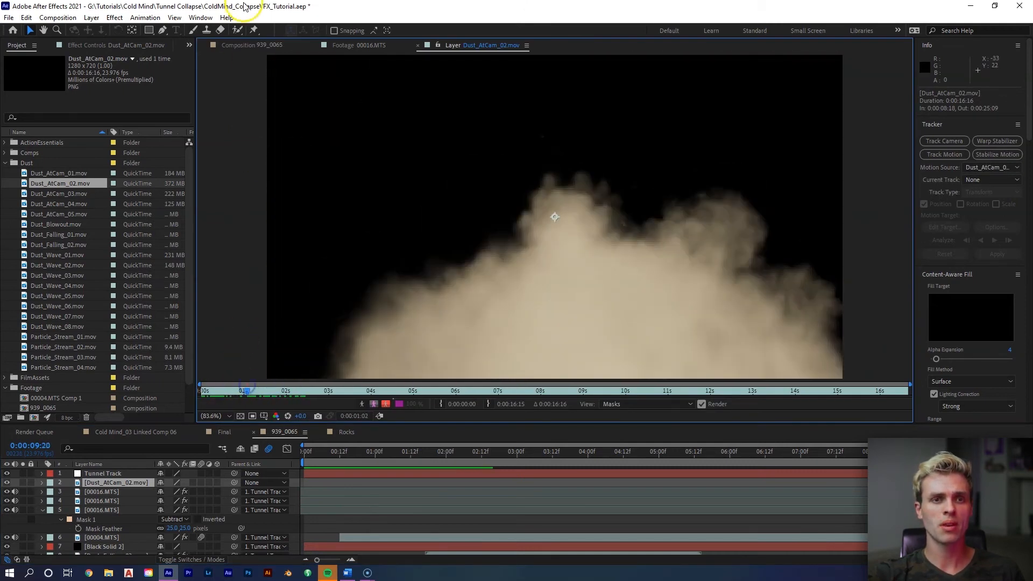
pyautogui.click(238, 45)
pyautogui.scroll(-2, 671, 294)
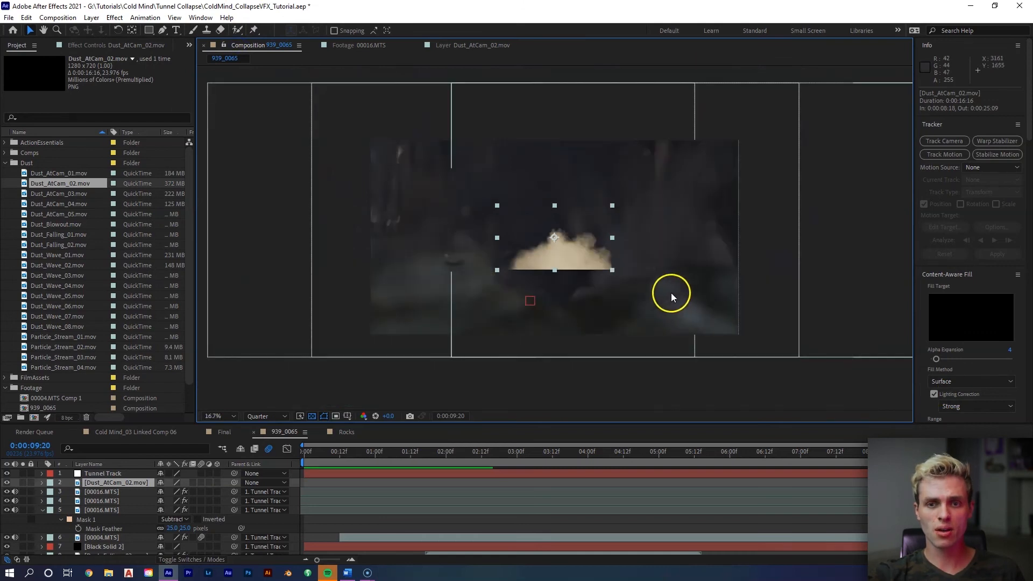
pyautogui.moveTo(608, 276); pyautogui.dragTo(786, 345)
pyautogui.moveTo(654, 271); pyautogui.dragTo(634, 274)
# Step: Step back through the frames to 0:00:09:05 and play the shot to check the timing of the dust burst
pyautogui.press('pageup')
pyautogui.press('pageup')
pyautogui.press('pageup')
pyautogui.press('pageup')
pyautogui.press('pageup')
pyautogui.press('pageup')
pyautogui.press('pageup')
pyautogui.press('pageup')
pyautogui.press('pageup')
pyautogui.press('pageup')
pyautogui.press('pageup')
pyautogui.press('pageup')
pyautogui.press('pageup')
pyautogui.press('pageup')
pyautogui.press('pageup')
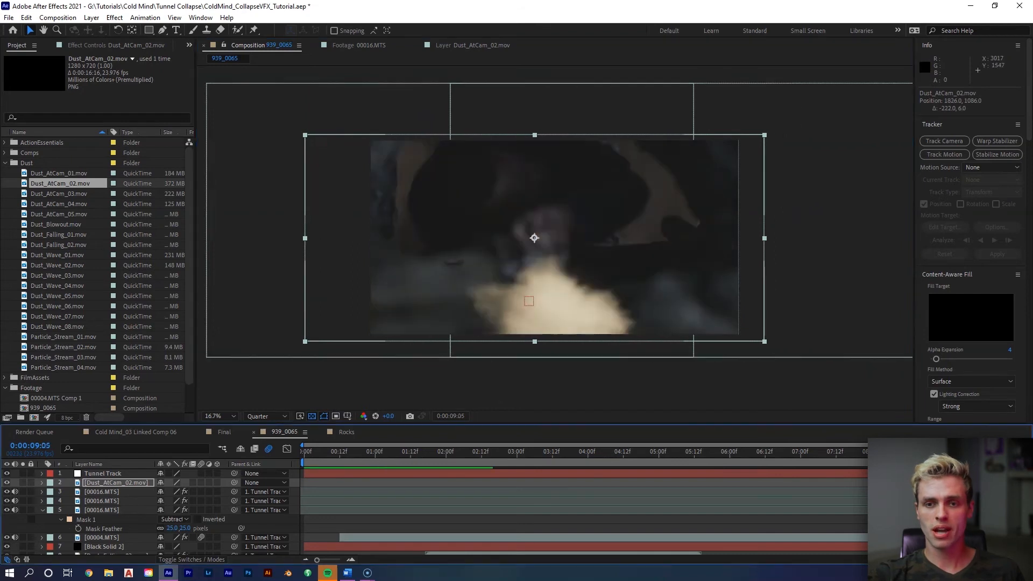
pyautogui.click(751, 295)
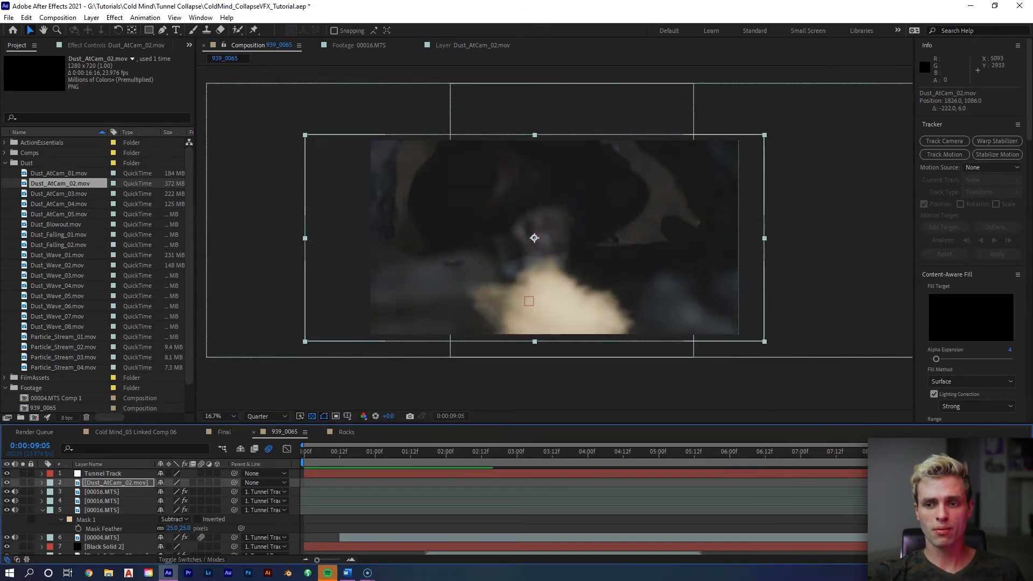
pyautogui.press('space')
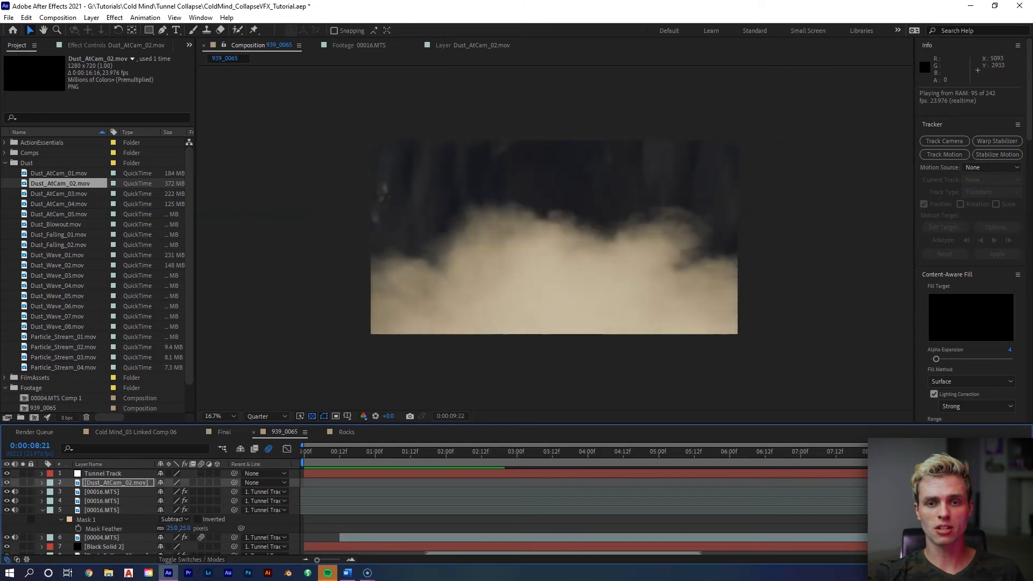
pyautogui.press('space')
# Step: Time-stretch the Dust_AtCam_02.mov layer with a stretch factor of 25, holding its in-point in place
pyautogui.press('f')
pyautogui.rightClick(913, 171)
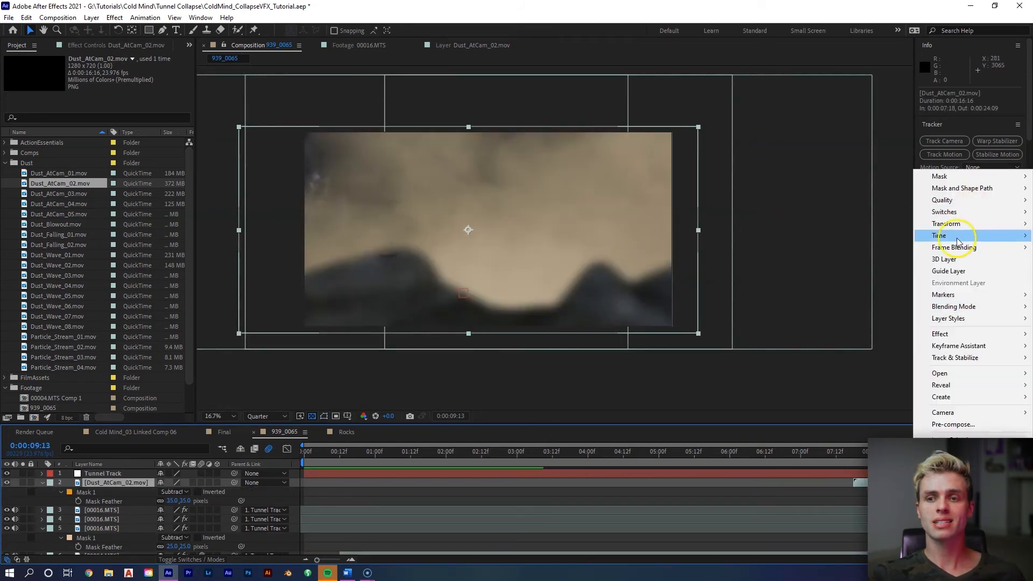
pyautogui.moveTo(952, 237)
pyautogui.click(834, 263)
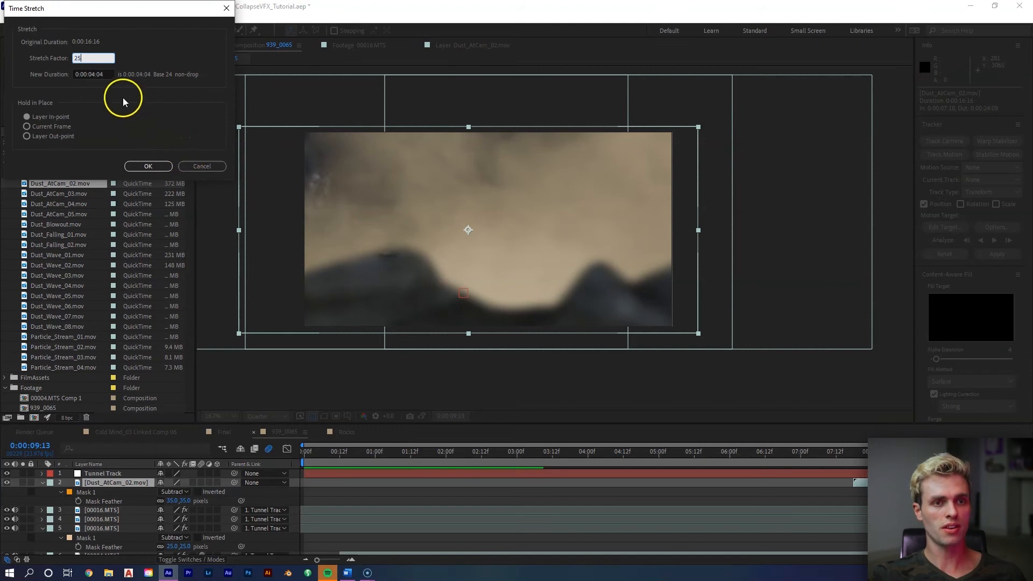
pyautogui.click(135, 166)
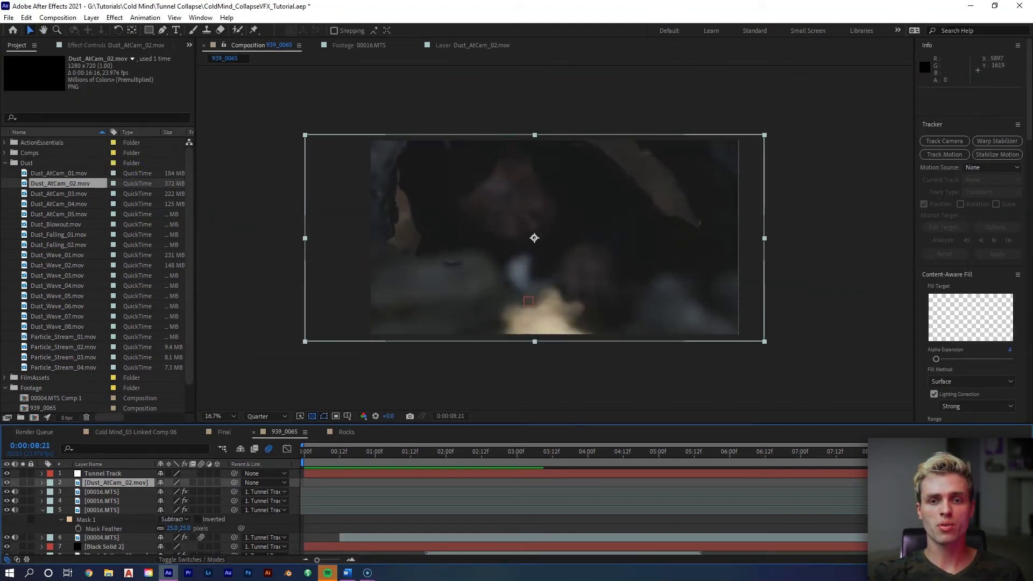
# Step: At 0:00:08:22, draw a curved mask on Dust_AtCam_02.mov along the tops of the foreground rocks, closing it below the frame
pyautogui.press('pageup')
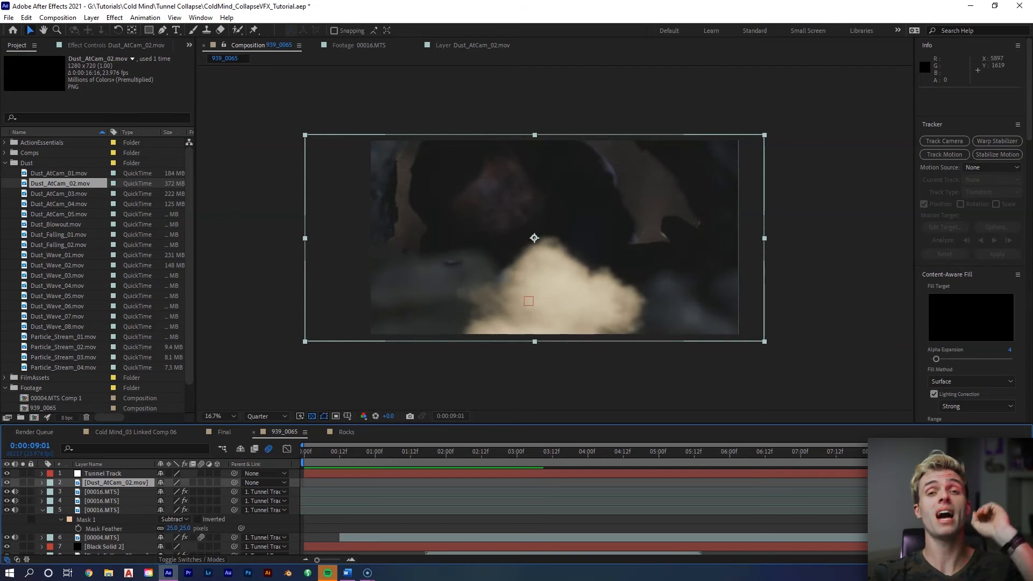
pyautogui.press('pageup')
pyautogui.press('pageup')
pyautogui.press('pageup')
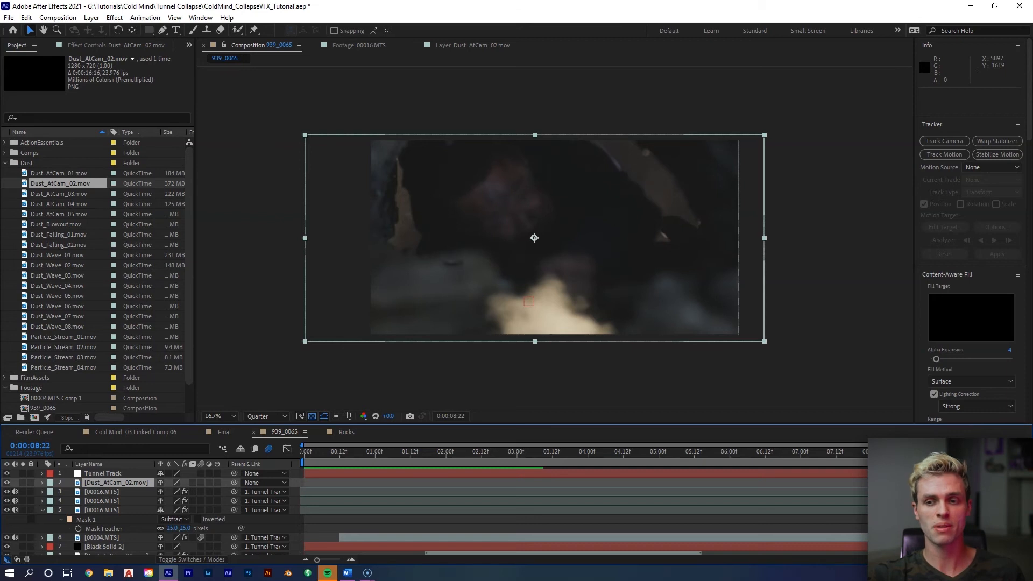
pyautogui.click(163, 29)
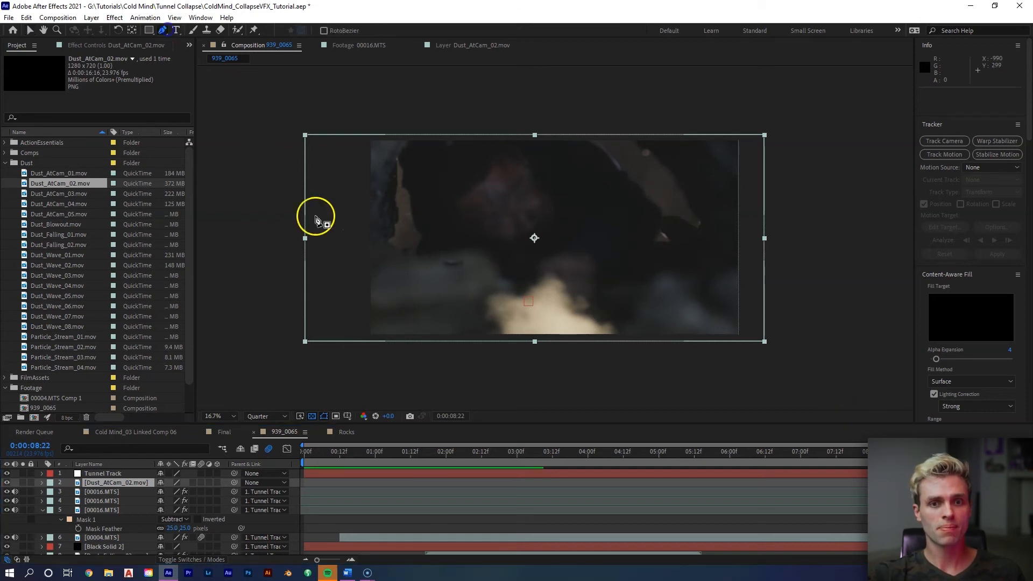
pyautogui.click(345, 291)
pyautogui.click(466, 257)
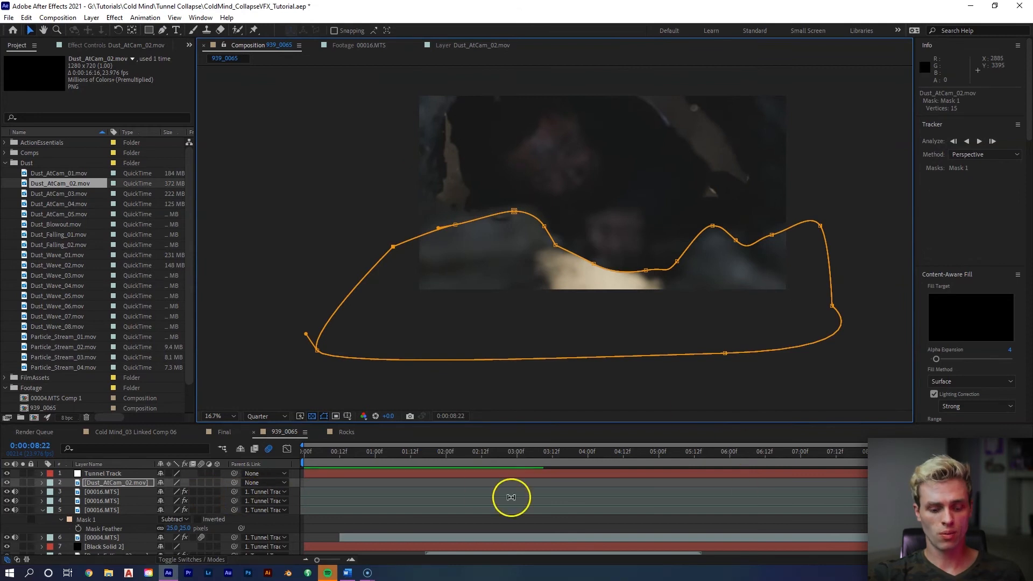
# Step: Set the Dust_AtCam_02.mov mask to Subtract with a 35-pixel feather
pyautogui.press('m')
pyautogui.click(161, 491)
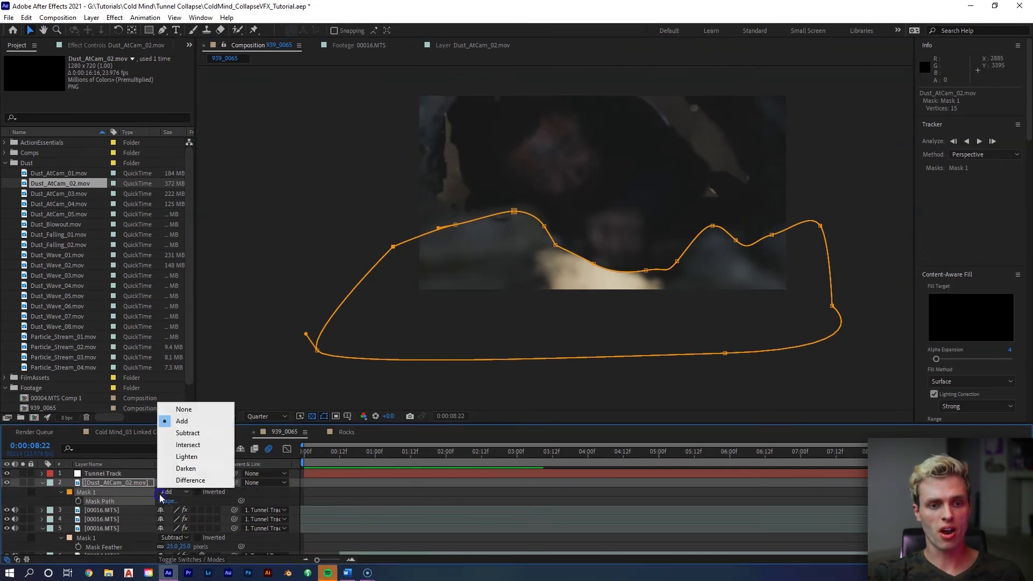
pyautogui.click(174, 433)
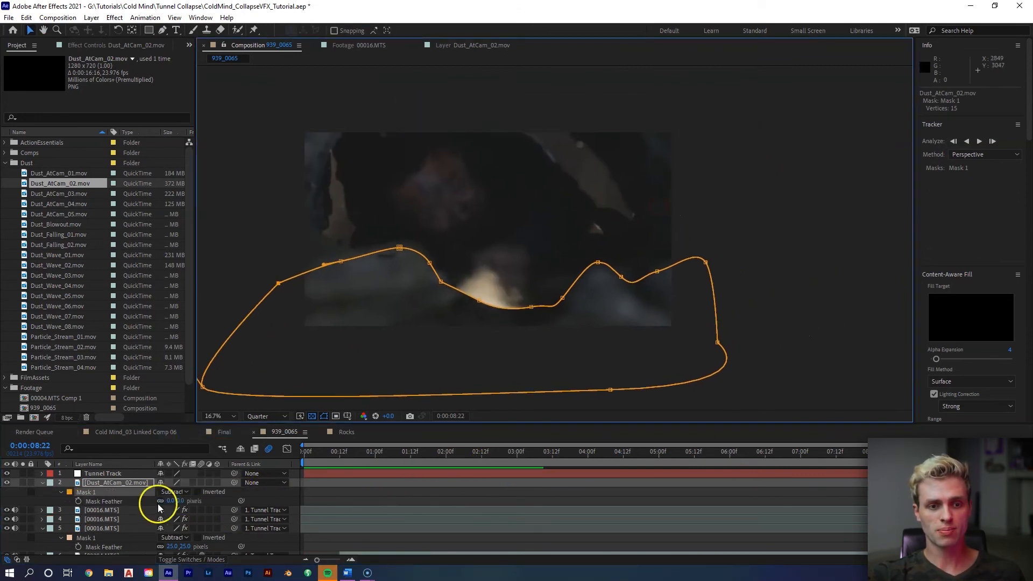
pyautogui.click(168, 501)
pyautogui.write('35')
pyautogui.click(357, 500)
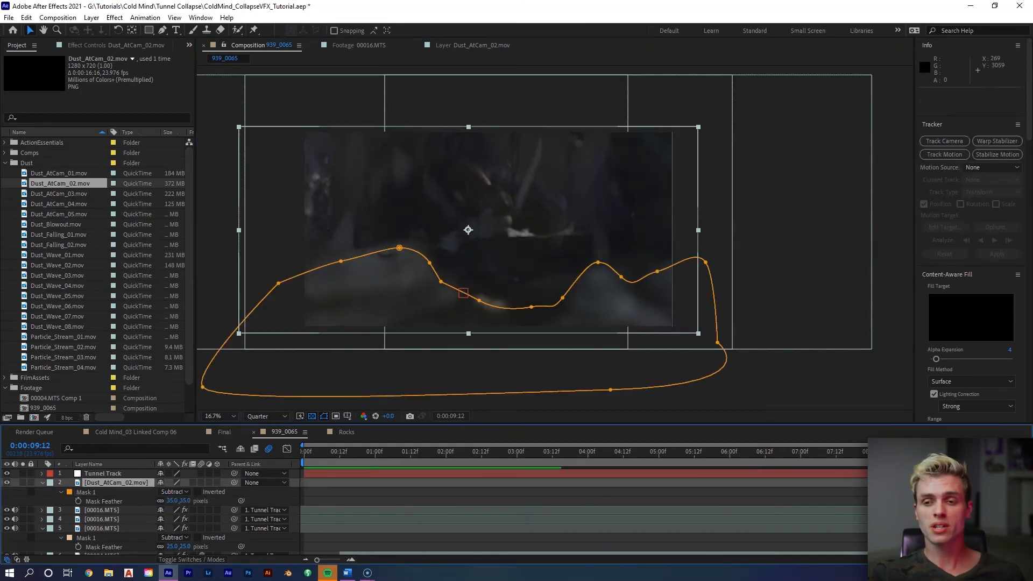
# Step: Step back and forth between 0:00:09:12 and 0:00:09:18 to check how the masked dust rises behind the foreground rocks
pyautogui.press('pagedown')
pyautogui.press('pagedown')
pyautogui.press('pagedown')
pyautogui.press('pagedown')
pyautogui.press('pagedown')
pyautogui.press('pagedown')
pyautogui.press('pagedown')
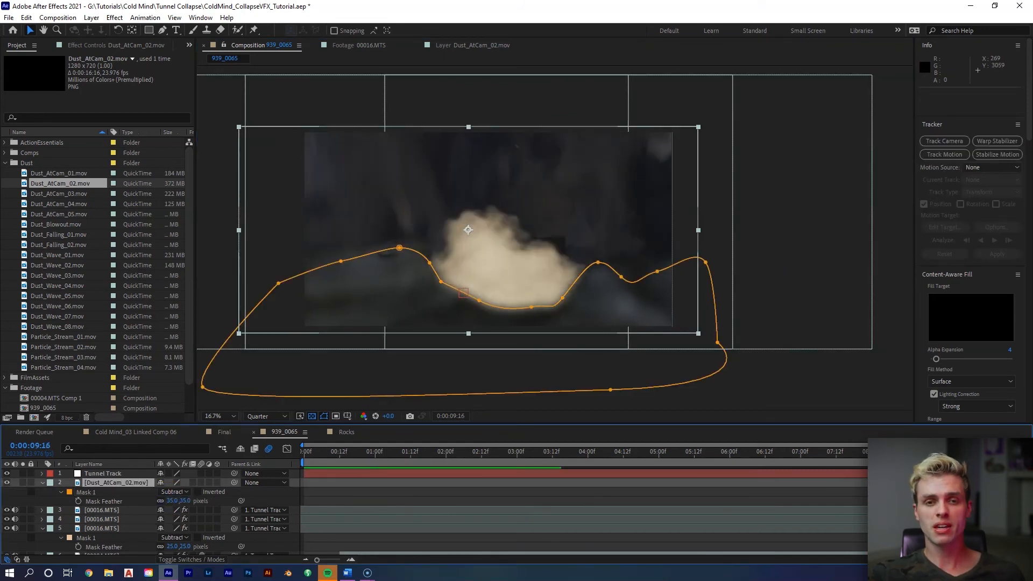
pyautogui.press('pageup')
pyautogui.press('pageup')
pyautogui.press('pageup')
pyautogui.press('pageup')
pyautogui.press('pageup')
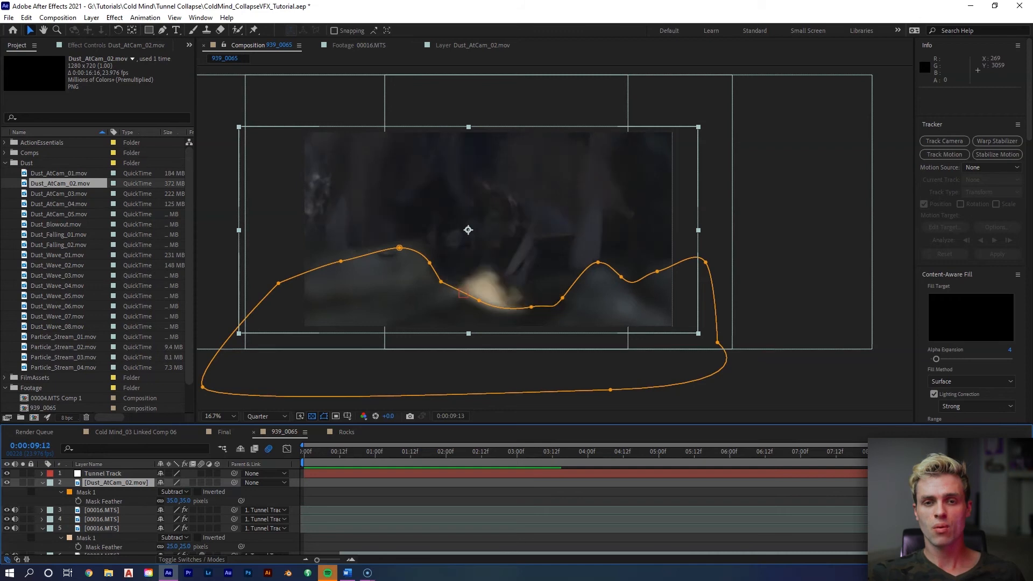
pyautogui.press('pagedown')
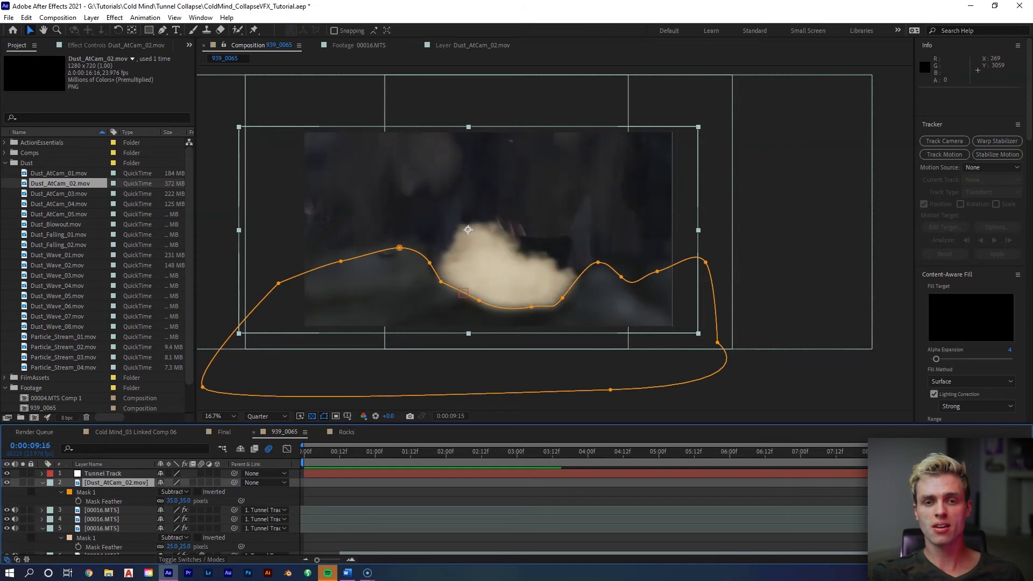
pyautogui.press('pagedown')
pyautogui.press('pagedown')
pyautogui.press('pagedown')
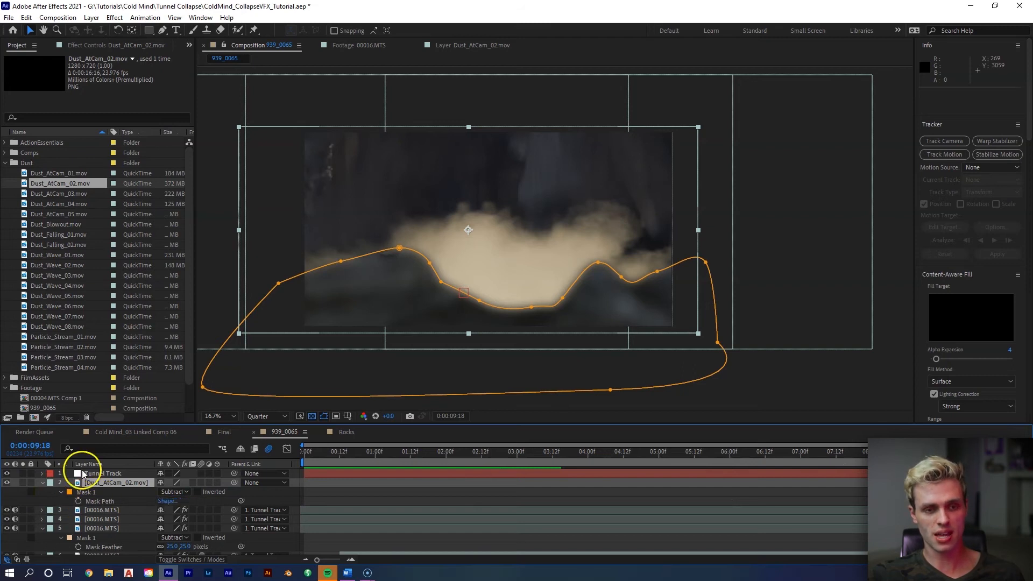
# Step: Keyframe the Dust_AtCam_02.mov mask path from 0:00:09:18 to below the frame at 0:00:09:22, and enable the layer's motion blur
pyautogui.click(79, 502)
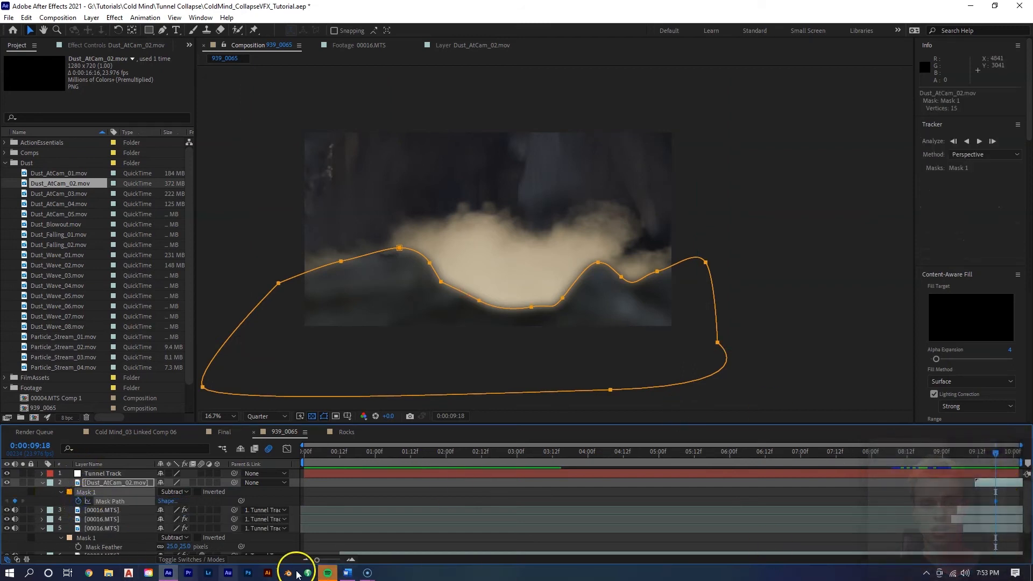
pyautogui.click(350, 560)
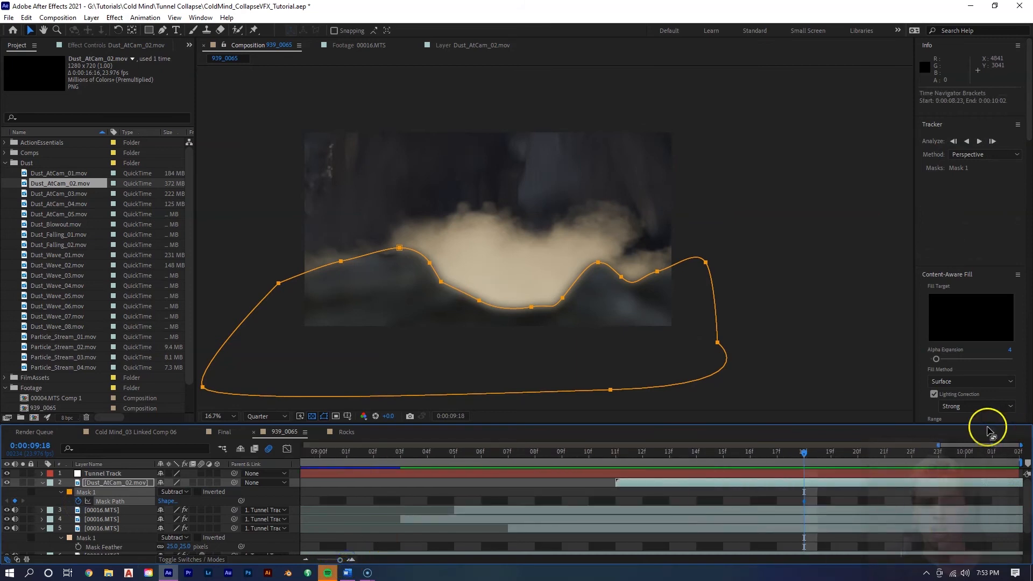
pyautogui.moveTo(808, 459); pyautogui.dragTo(905, 452)
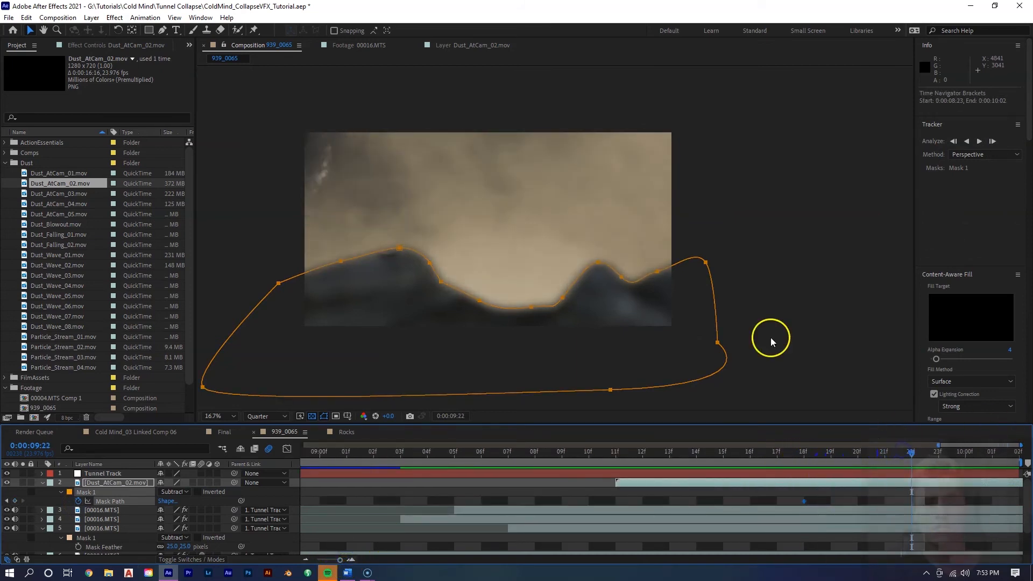
pyautogui.click(402, 263)
pyautogui.click(399, 250)
pyautogui.moveTo(226, 212); pyautogui.dragTo(993, 462)
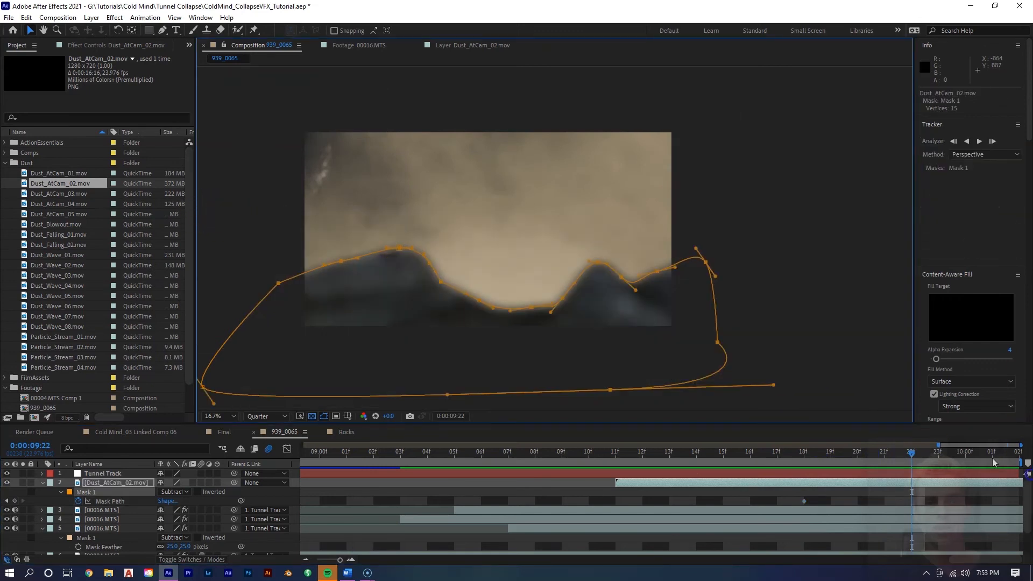
pyautogui.moveTo(399, 254); pyautogui.dragTo(407, 293)
pyautogui.click(910, 481)
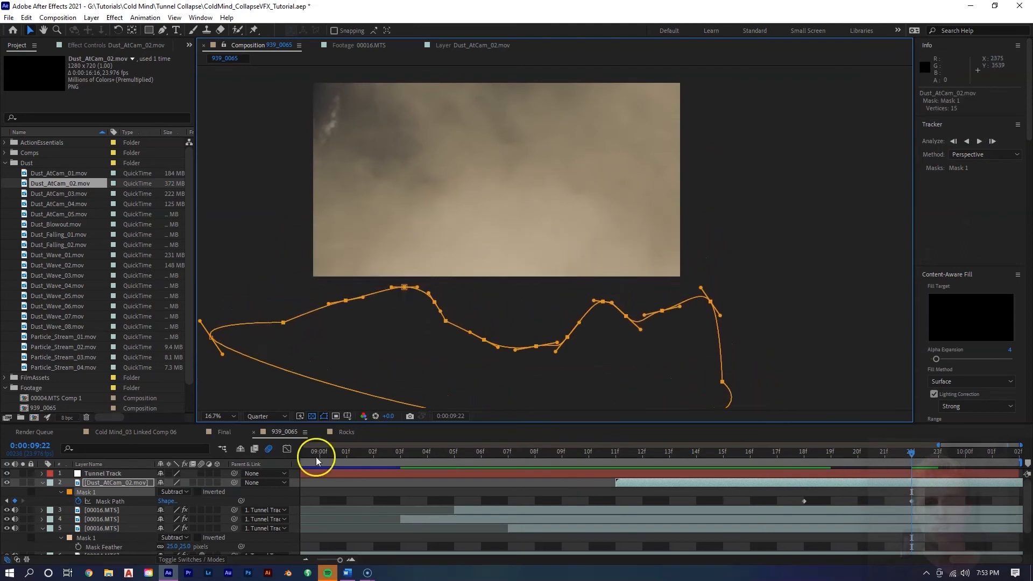
pyautogui.click(201, 483)
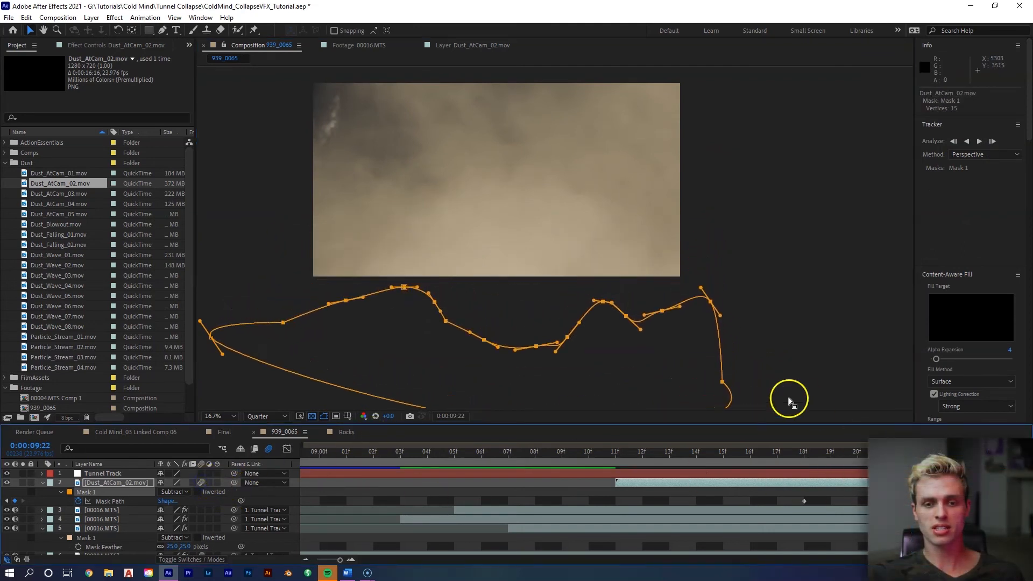
# Step: Keyframe the Dust_AtCam_02.mov mask feather at 35 pixels at 0:00:09:18 and 100 pixels at 0:00:09:22
pyautogui.moveTo(339, 559); pyautogui.dragTo(338, 559)
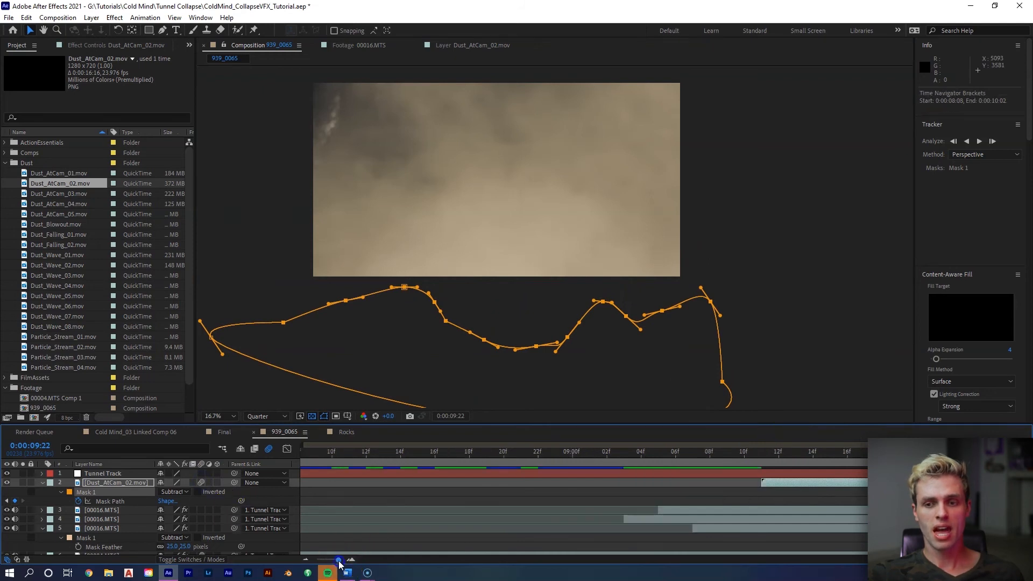
pyautogui.moveTo(950, 453); pyautogui.dragTo(881, 452)
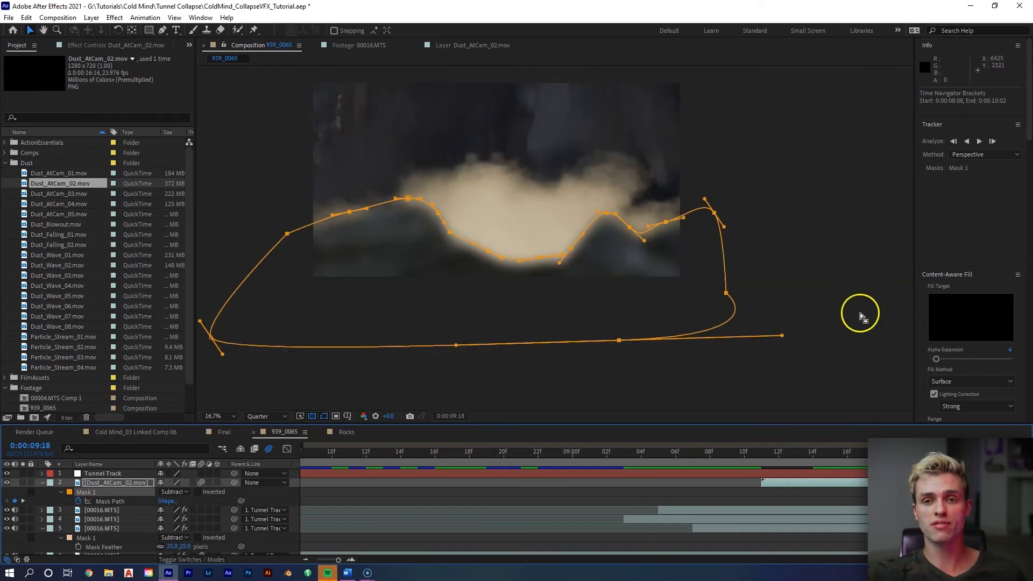
pyautogui.moveTo(580, 219); pyautogui.dragTo(554, 282)
pyautogui.press('-')
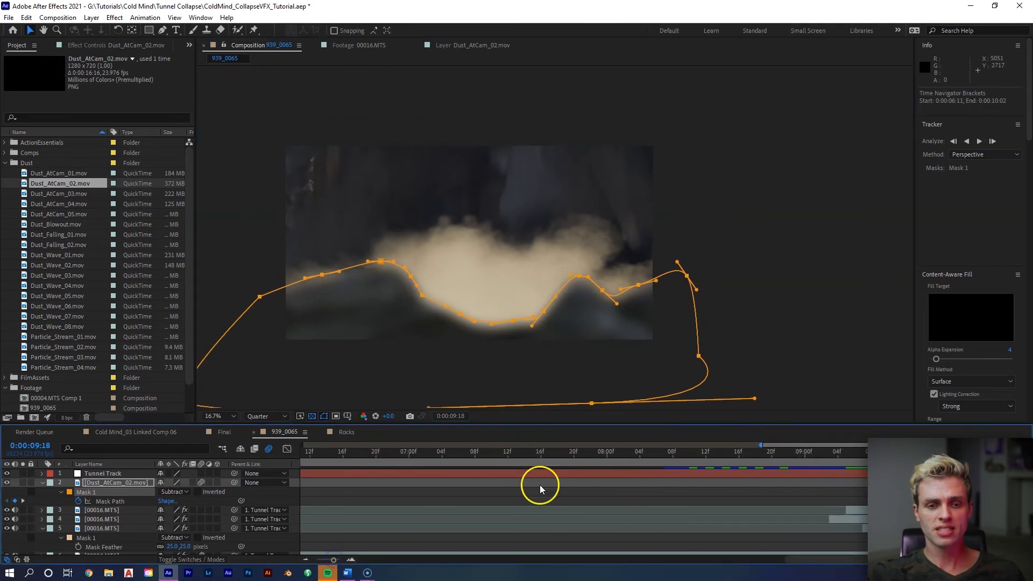
pyautogui.moveTo(333, 558); pyautogui.dragTo(337, 559)
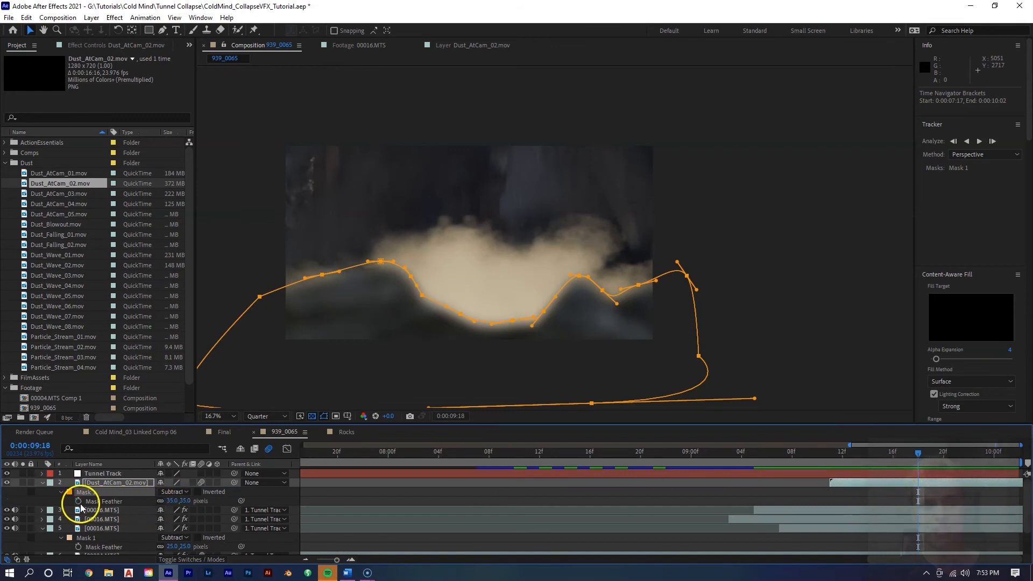
pyautogui.click(79, 501)
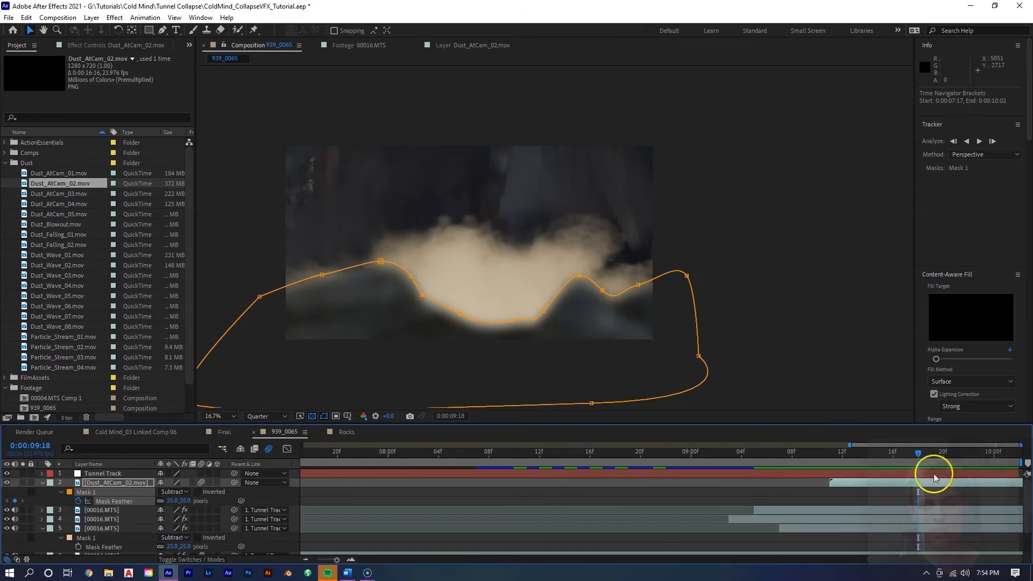
pyautogui.press('u')
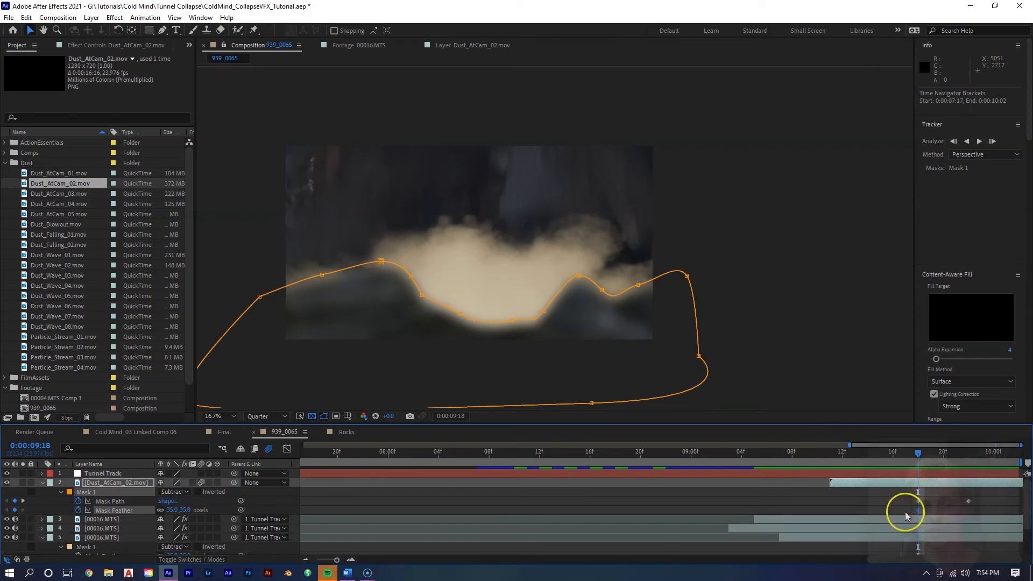
pyautogui.click(953, 464)
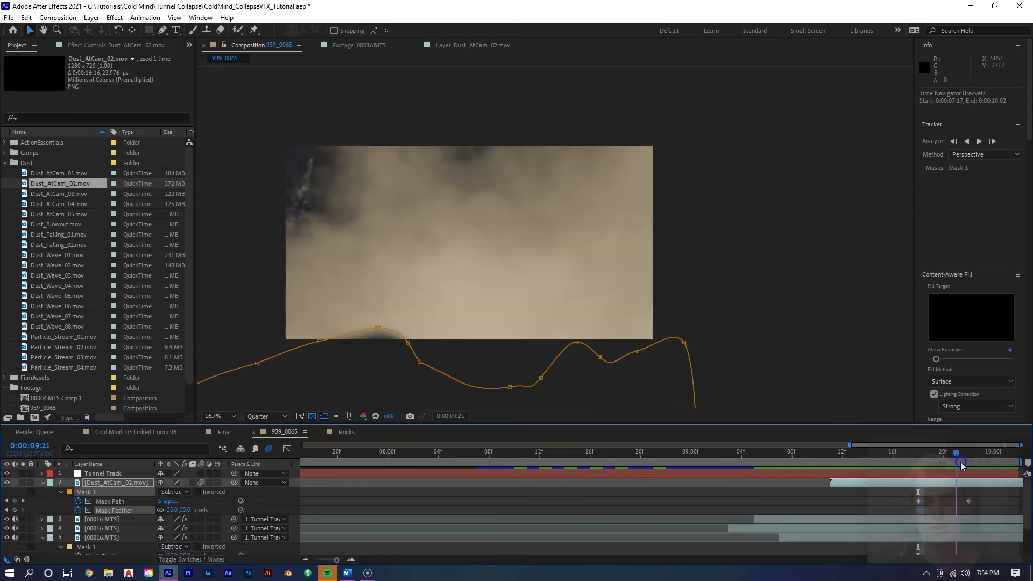
pyautogui.moveTo(961, 461); pyautogui.dragTo(967, 462)
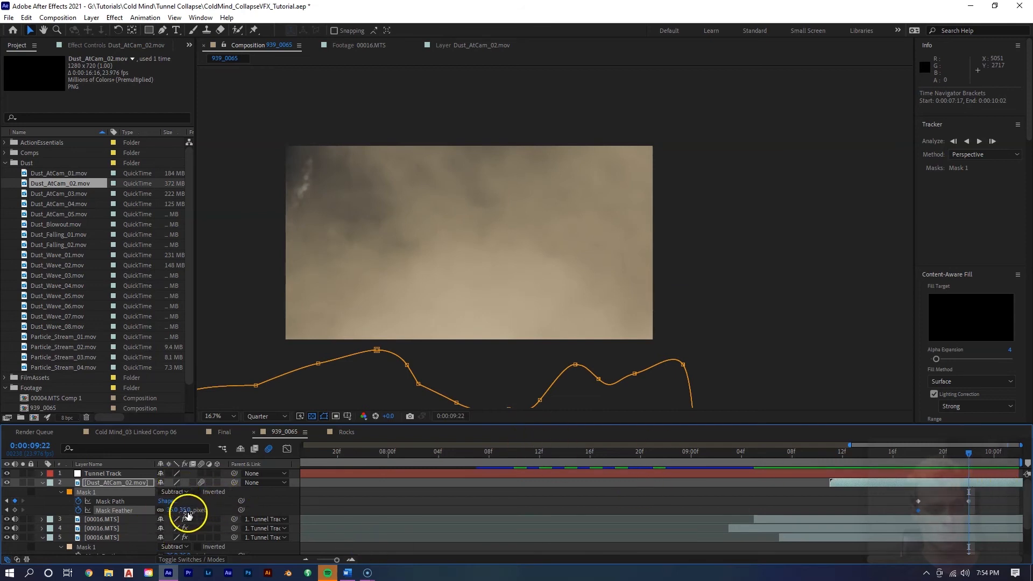
pyautogui.click(348, 498)
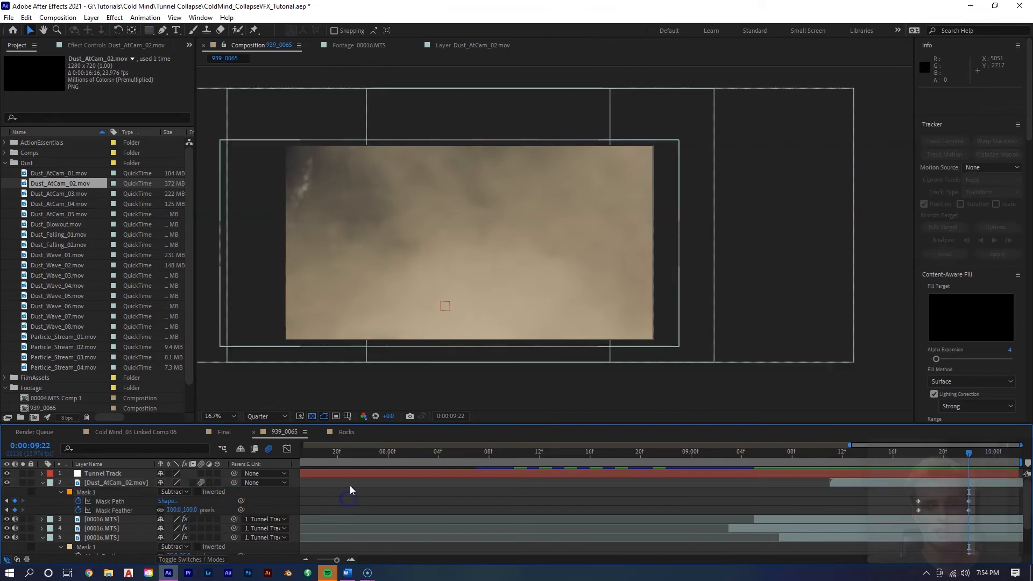
# Step: Preview the 939_0065 composition to check the animated dust mask and motion blur
pyautogui.moveTo(971, 461); pyautogui.dragTo(806, 463)
pyautogui.press('space')
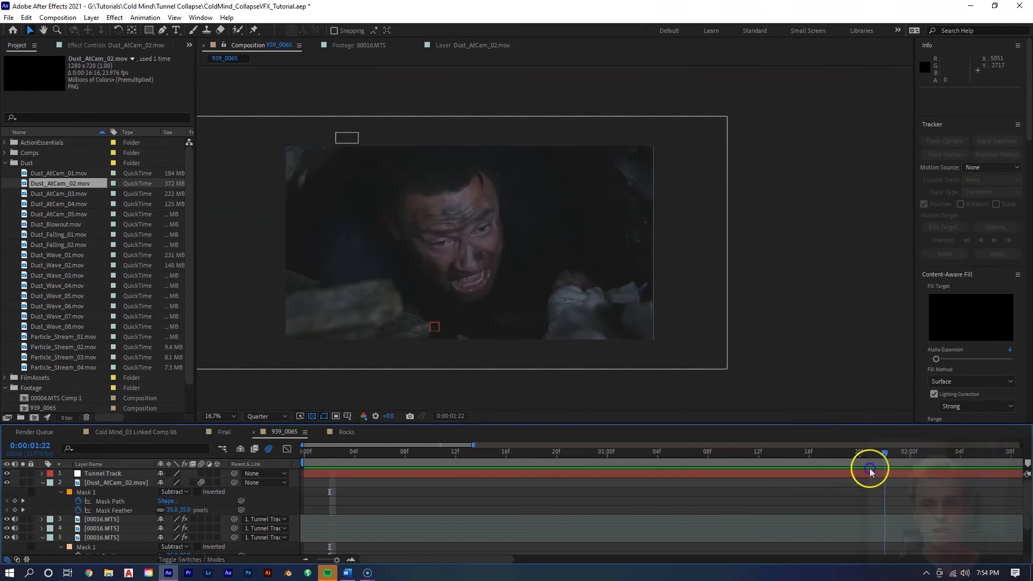
pyautogui.press('space')
pyautogui.click(305, 560)
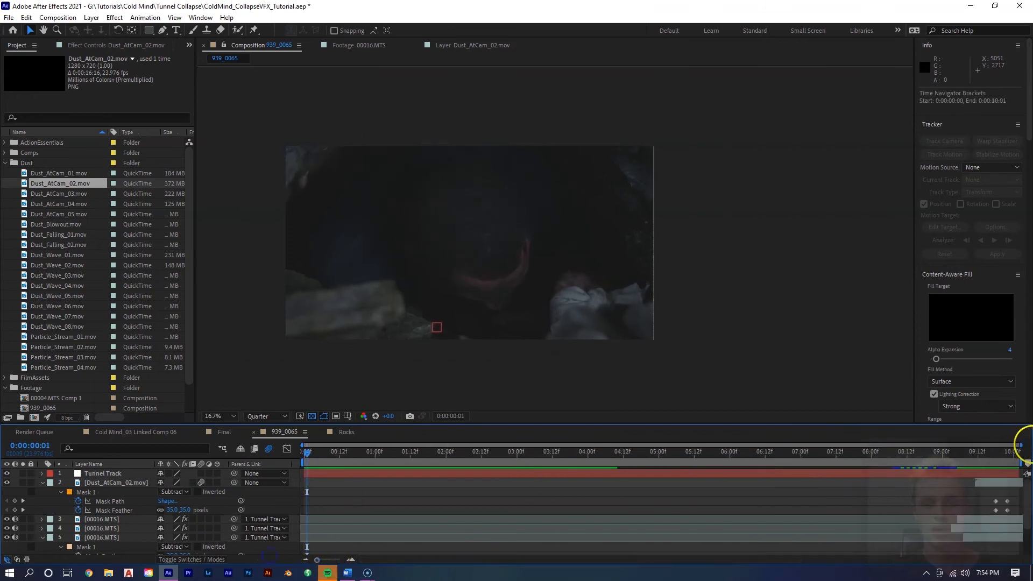
pyautogui.press('space')
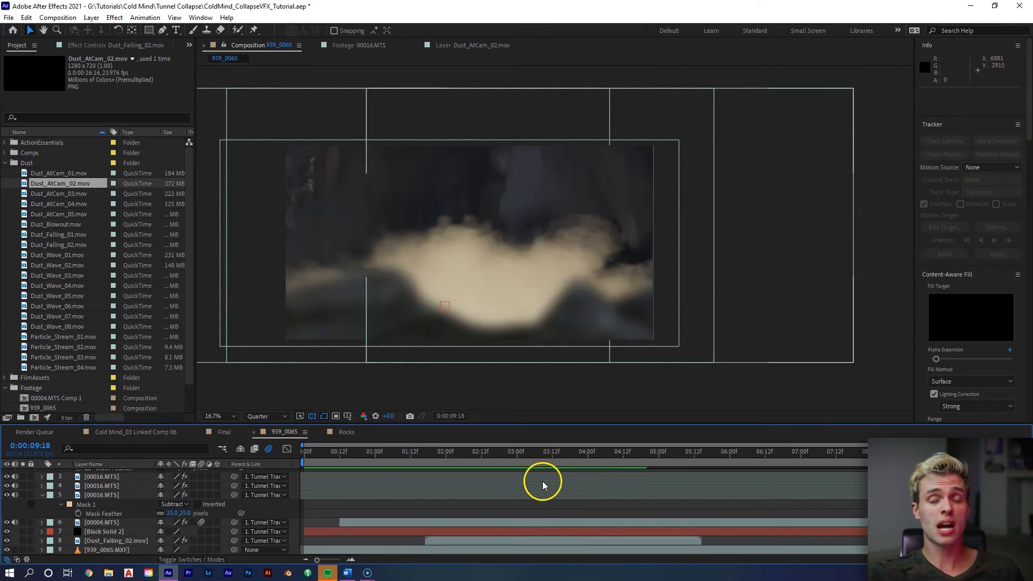
# Step: Copy the Lumetri Color effect from Dust_Falling_02.mov onto the Dust_AtCam_02.mov layer
pyautogui.click(531, 540)
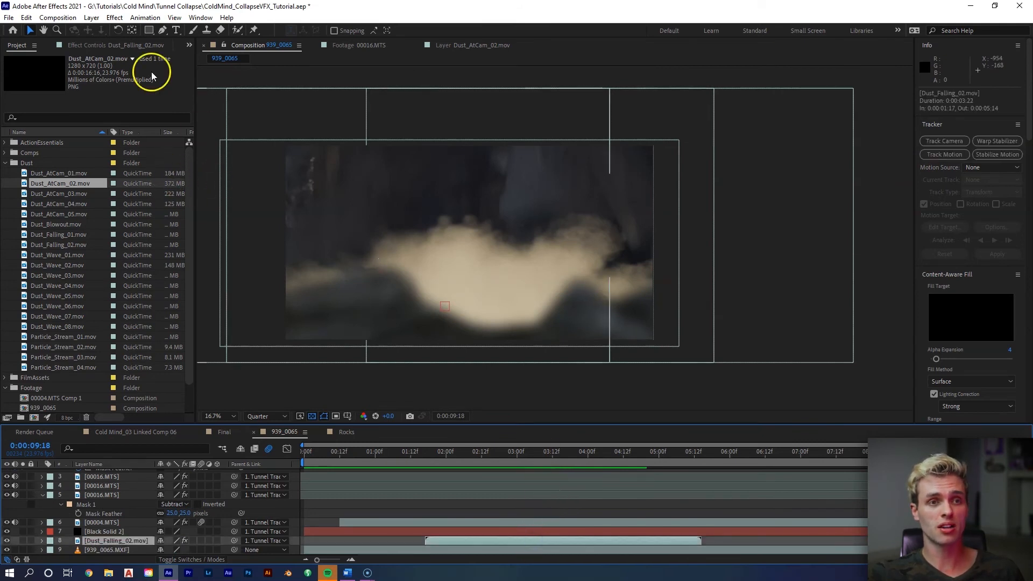
pyautogui.click(89, 44)
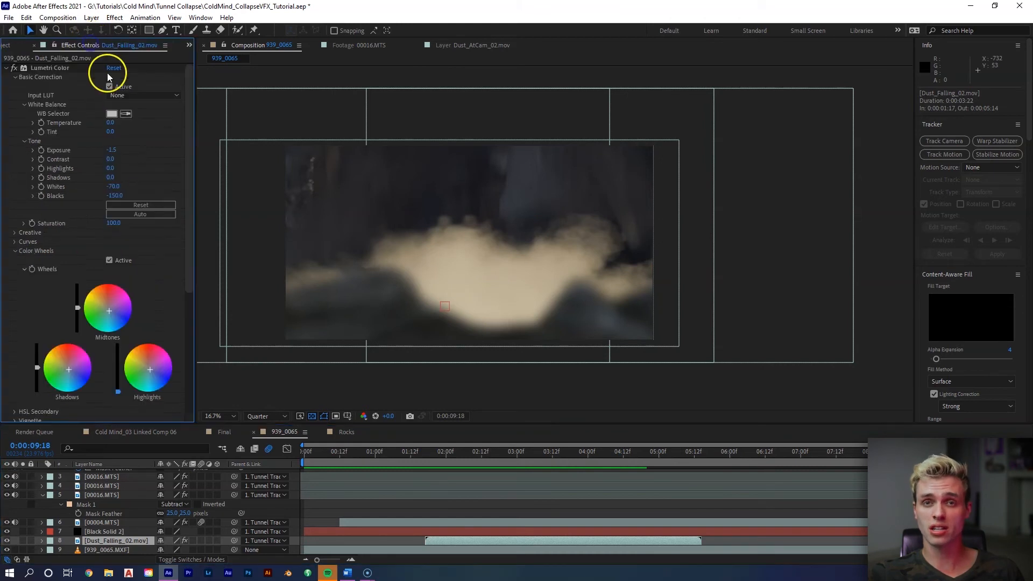
pyautogui.click(60, 67)
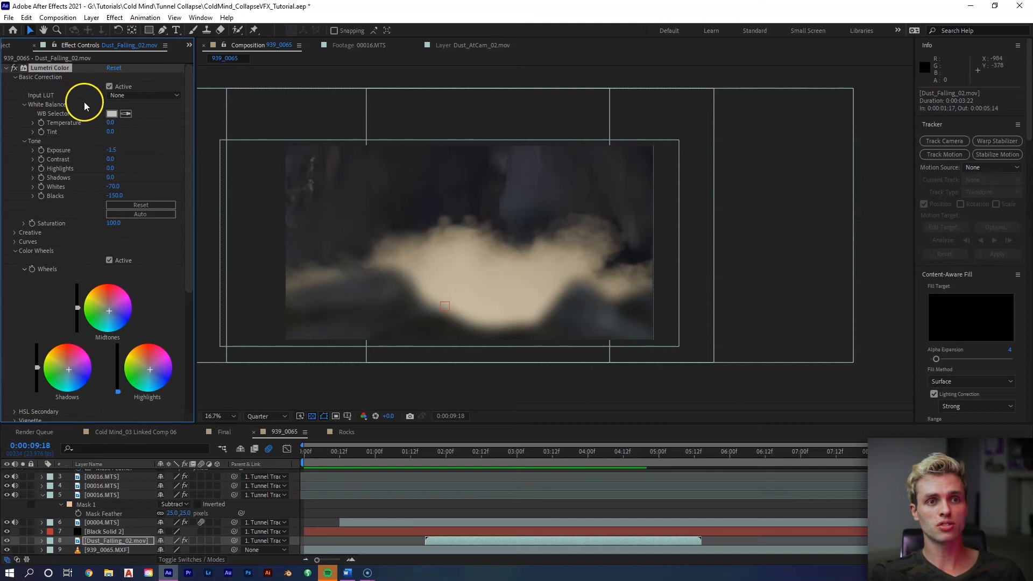
pyautogui.scroll(2, 990, 495)
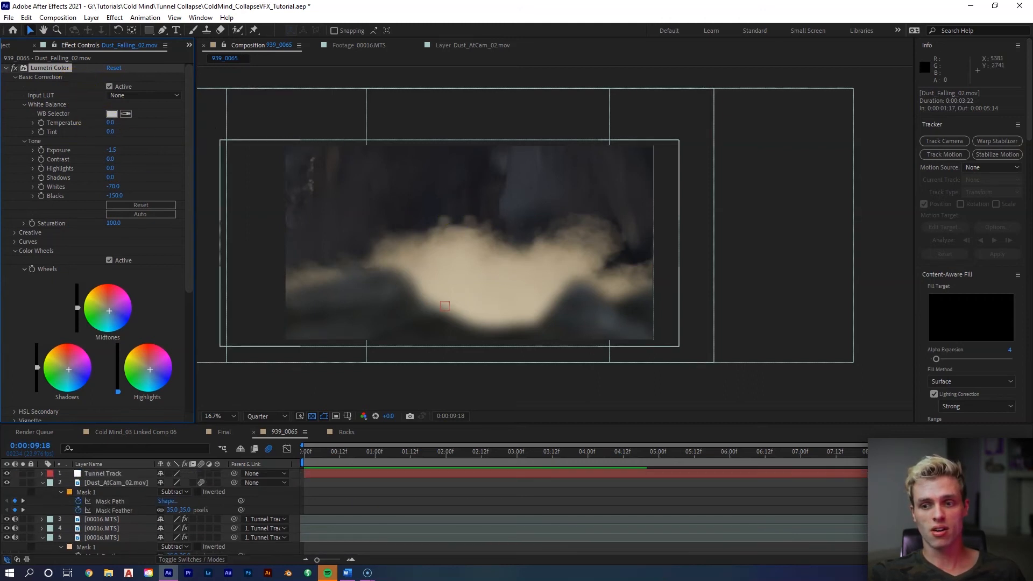
pyautogui.click(993, 482)
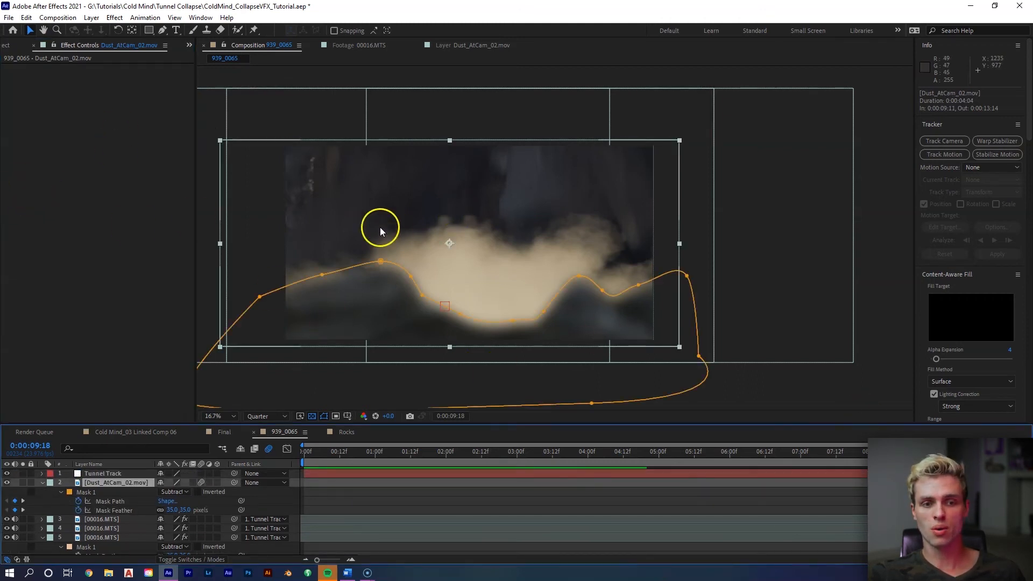
pyautogui.click(103, 127)
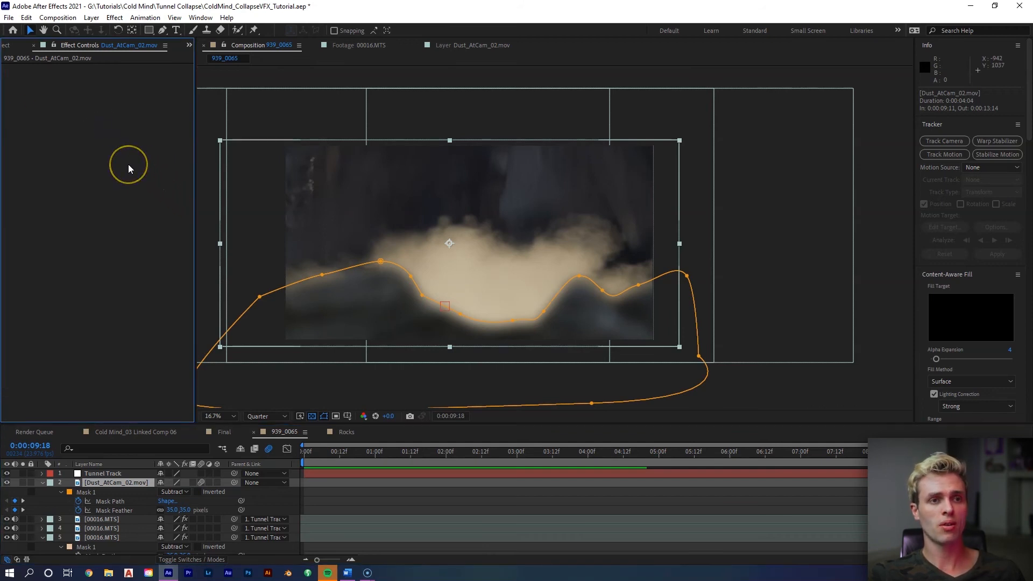
pyautogui.hotkey('ctrl', 'v')
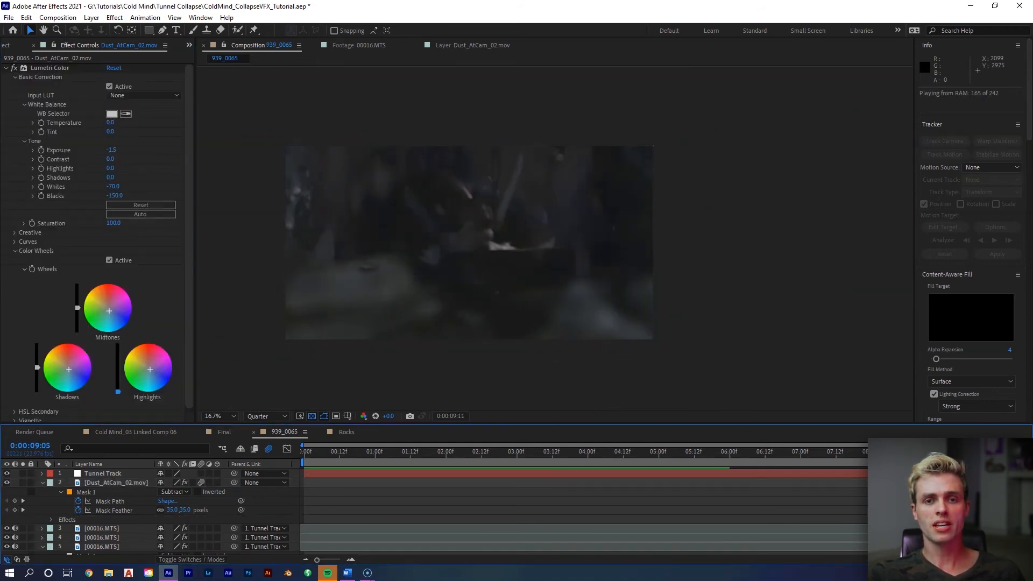
# Step: Play and scrub through the composite to check the color-corrected dust burst, and save the project
pyautogui.press('space')
pyautogui.press('space')
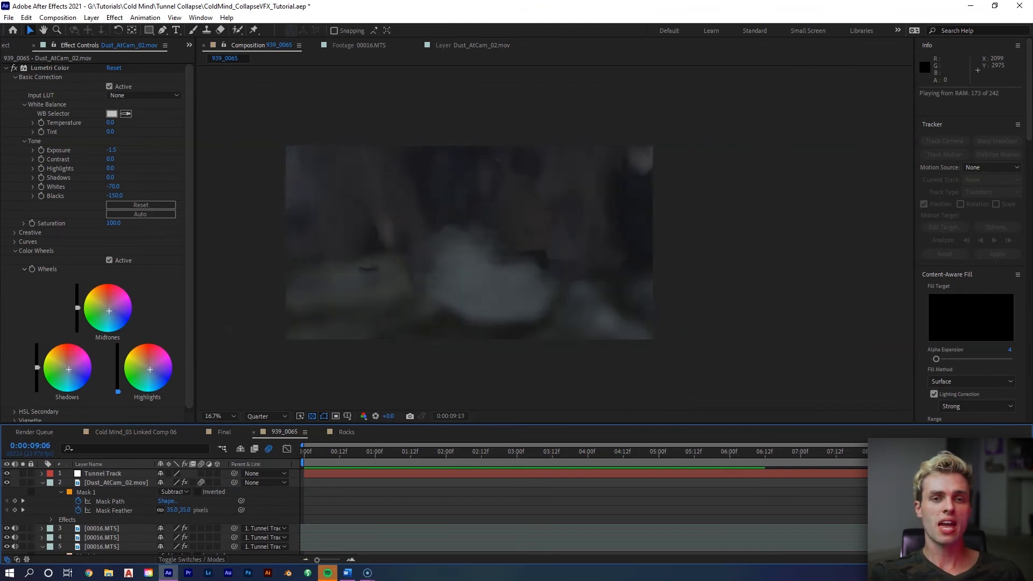
pyautogui.press('space')
pyautogui.hotkey('ctrl', 's')
pyautogui.press('space')
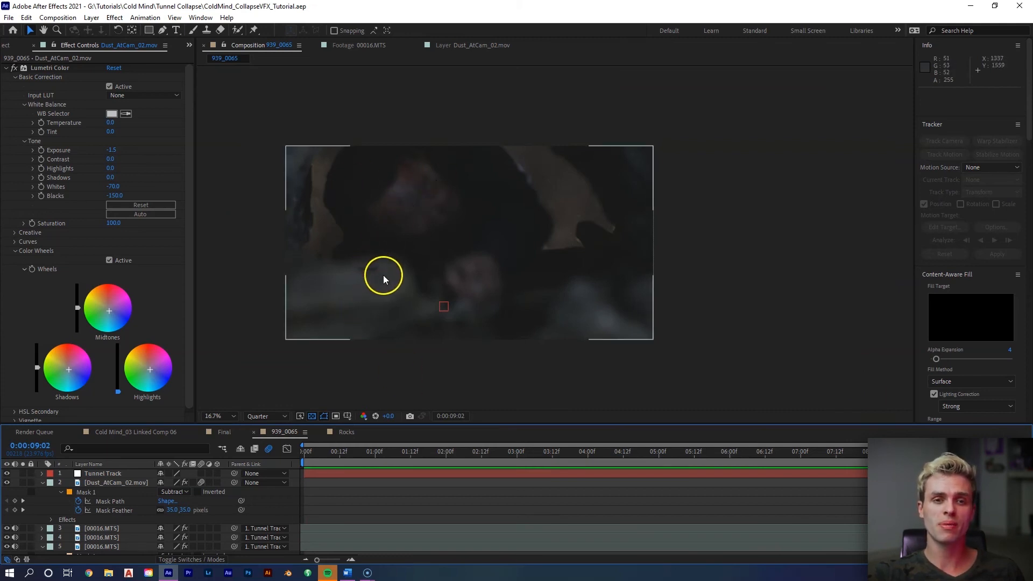
pyautogui.moveTo(616, 450); pyautogui.dragTo(853, 432)
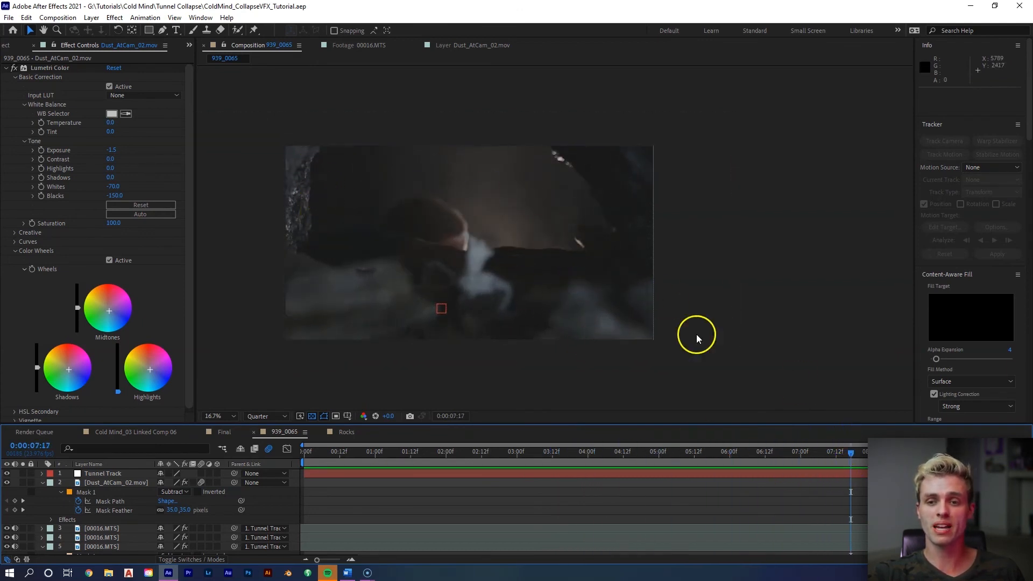
pyautogui.moveTo(842, 462); pyautogui.dragTo(765, 462)
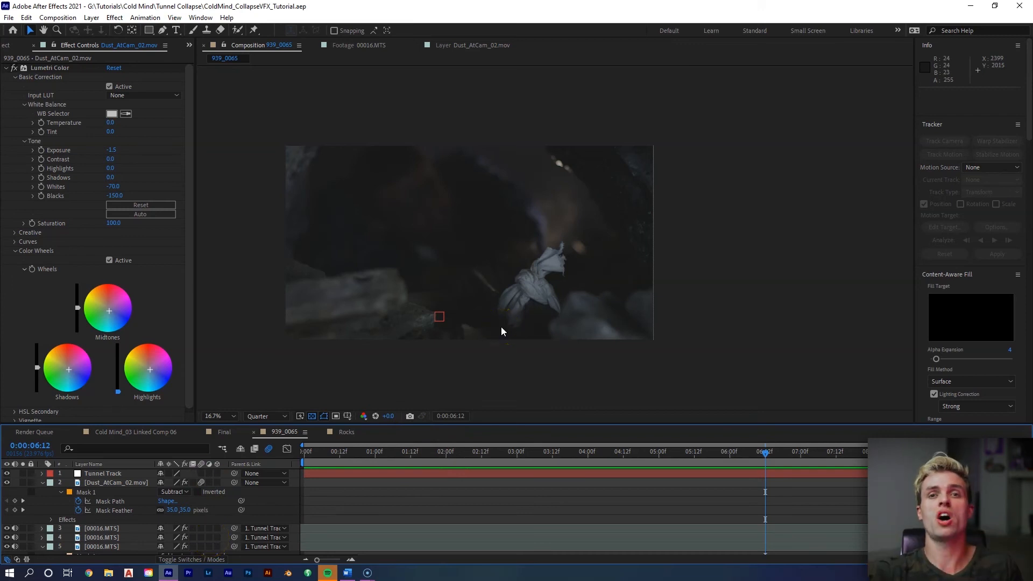
# Step: Select layers 1 to 14 in the Rocks composition, and all layers in the 939_0065 composition
pyautogui.click(712, 85)
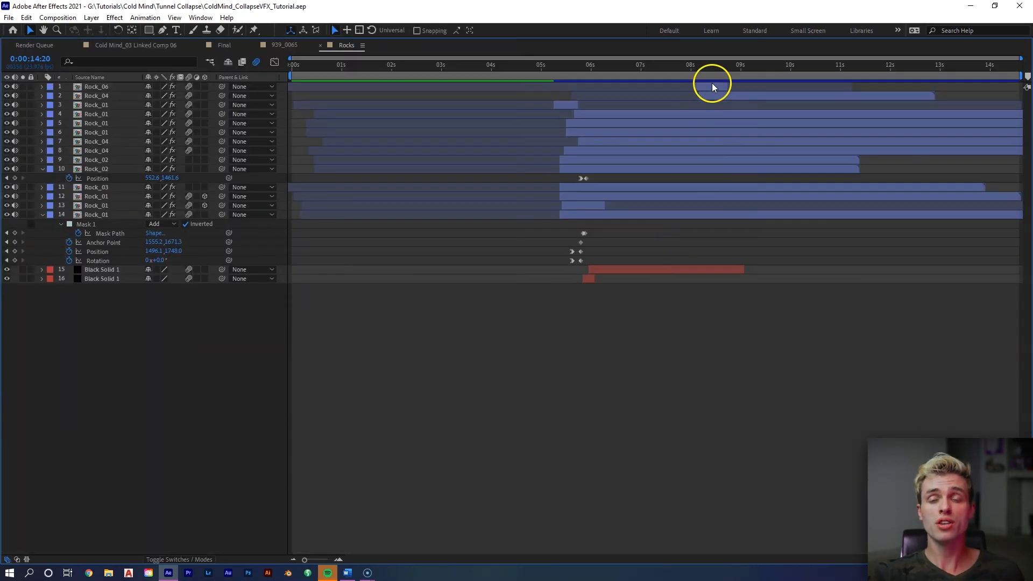
pyautogui.keyDown('shift'); pyautogui.click(622, 214); pyautogui.keyUp('shift')
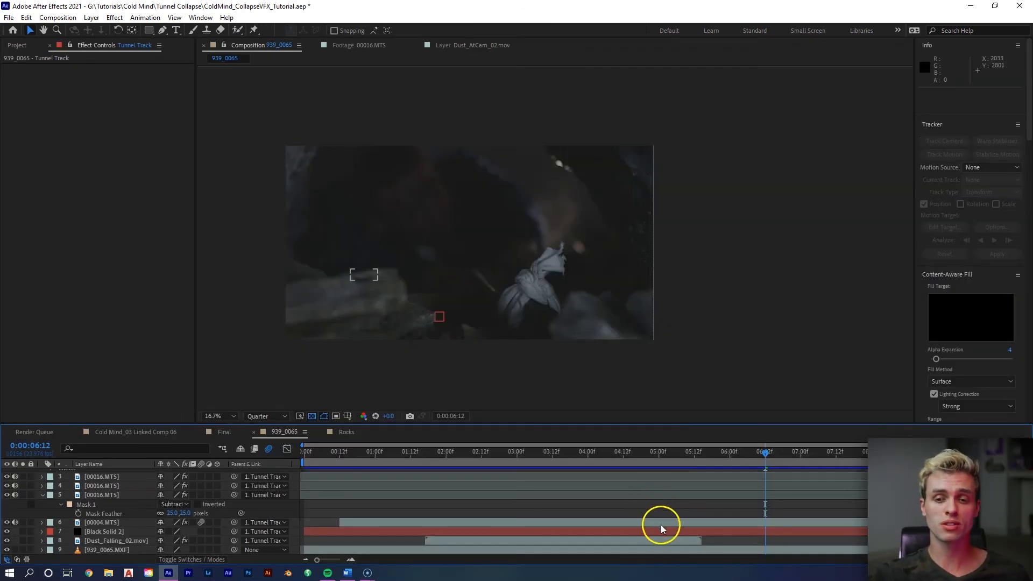
pyautogui.click(665, 549)
pyautogui.scroll(2, 665, 491)
pyautogui.hotkey('ctrl', 'a')
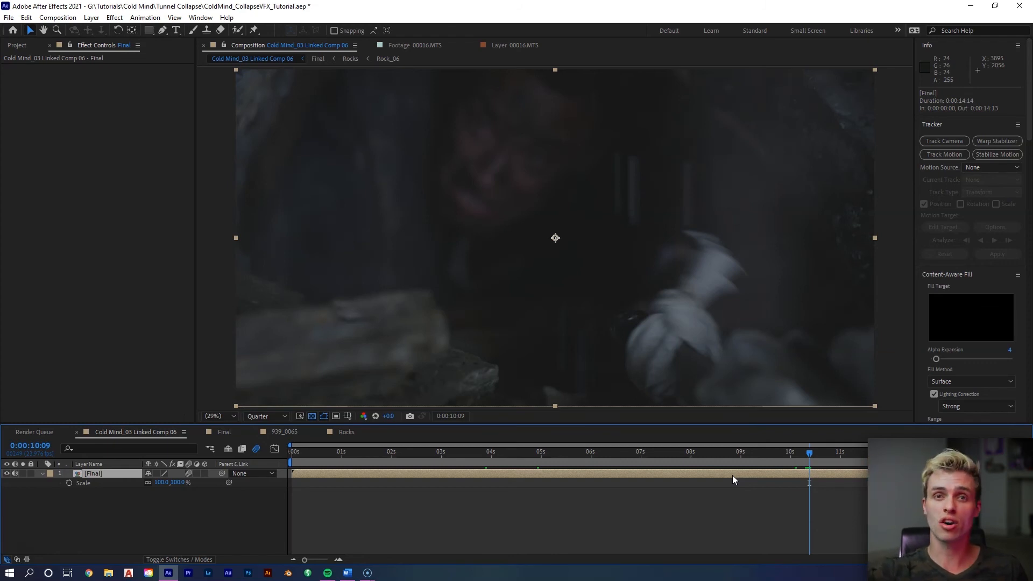
# Step: Search the effects for slider and apply two Slider Control effects to the Final layer in Cold Mind_03 Linked Comp 06
pyautogui.click(936, 196)
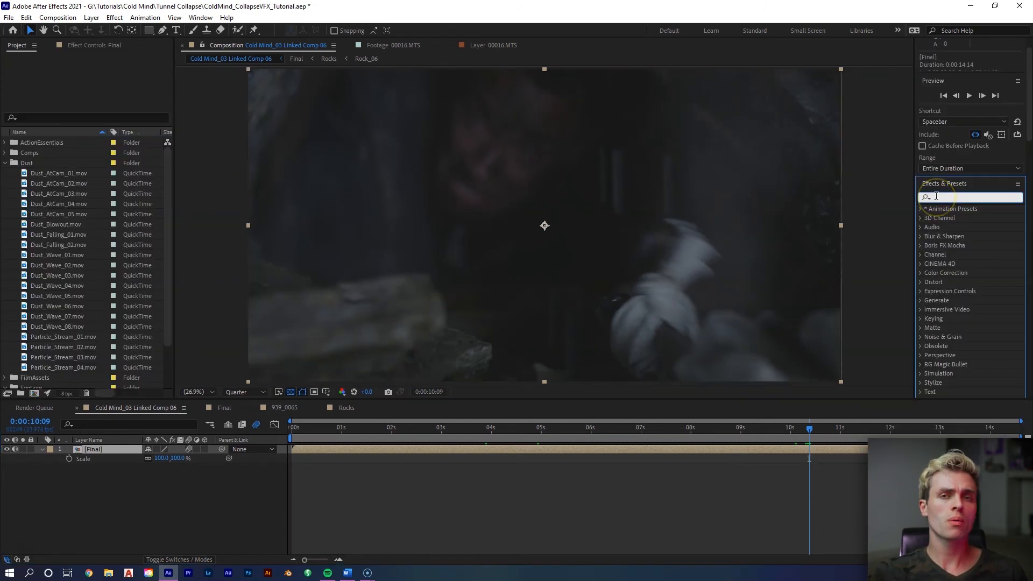
pyautogui.write('slider')
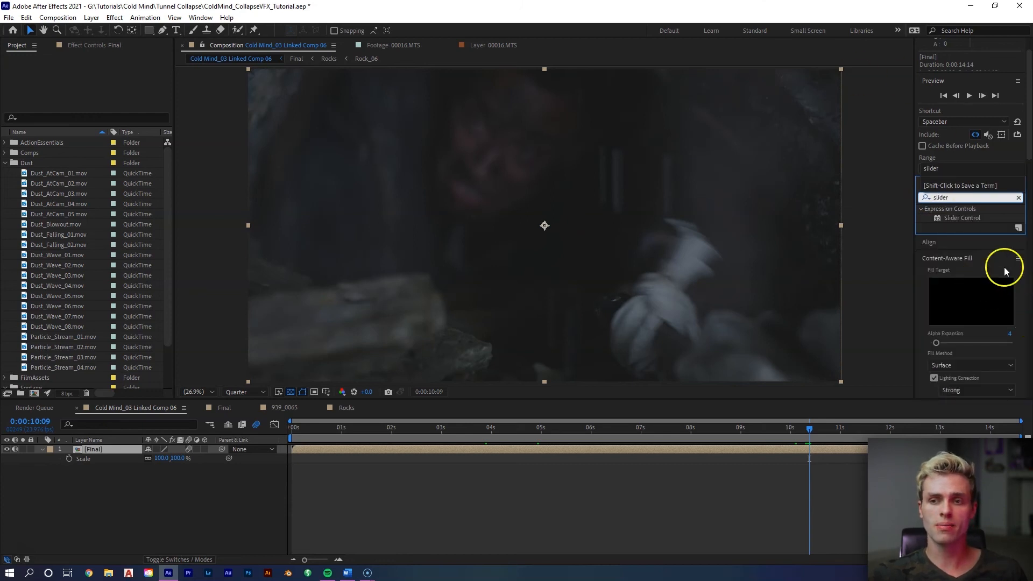
pyautogui.moveTo(955, 218); pyautogui.dragTo(823, 450)
pyautogui.moveTo(970, 217); pyautogui.dragTo(780, 441)
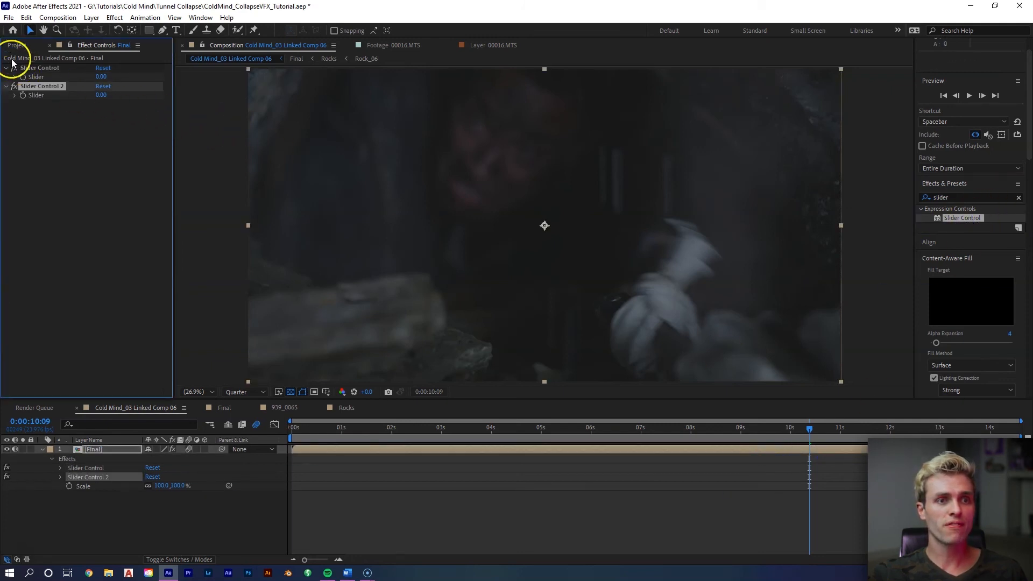
# Step: Rename the Final layer's two slider controls as Freq and Intesity
pyautogui.click(31, 69)
pyautogui.rightClick(31, 69)
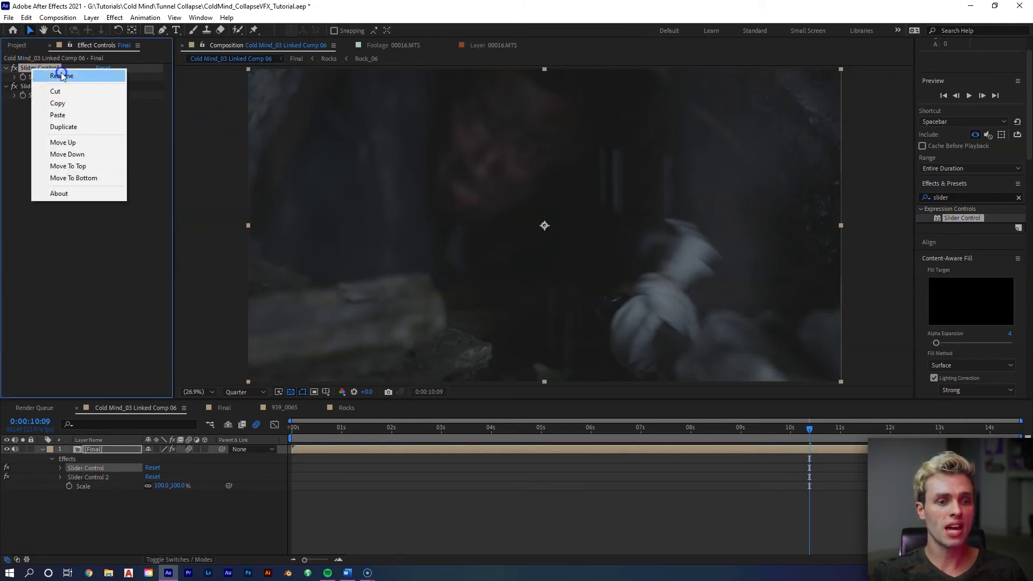
pyautogui.click(62, 76)
pyautogui.write('Freq')
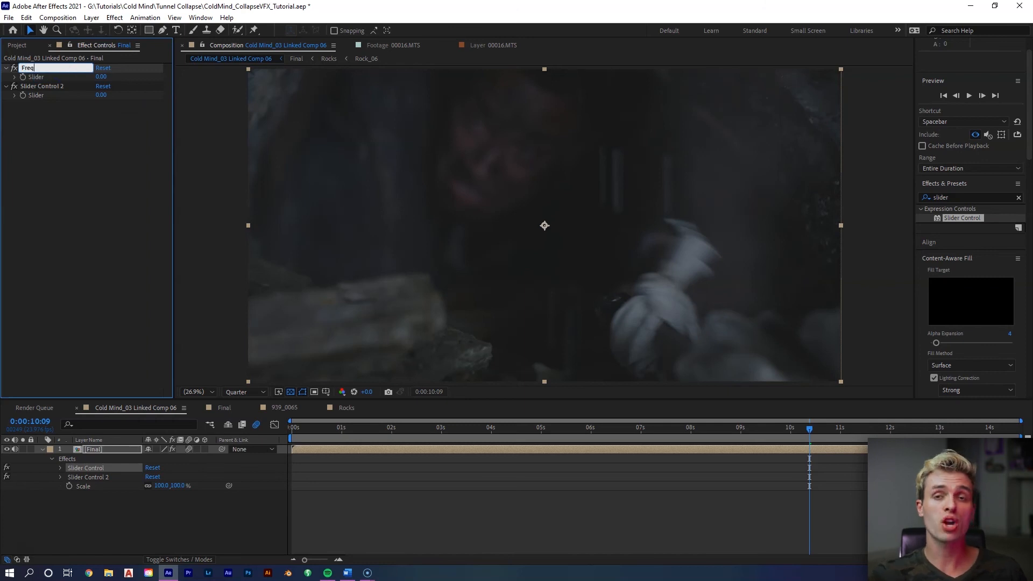
pyautogui.click(50, 90)
pyautogui.rightClick(50, 90)
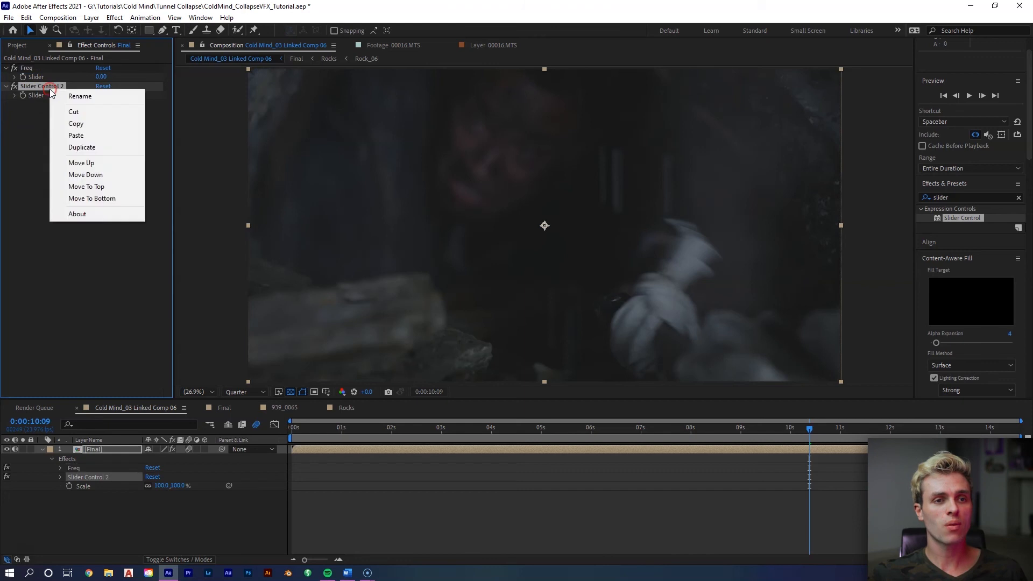
pyautogui.click(106, 97)
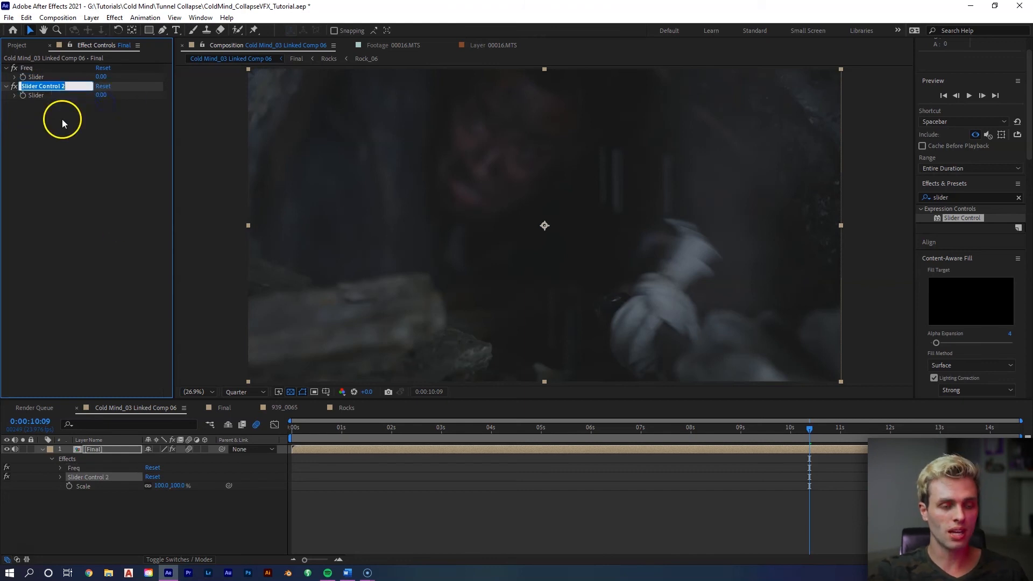
pyautogui.write('INtesity')
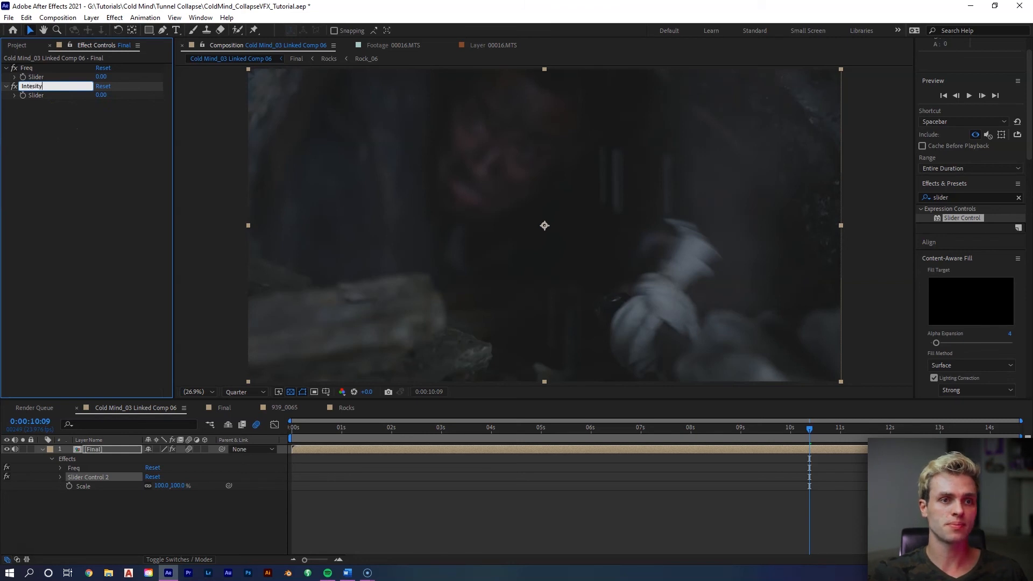
# Step: Add an expression to the Final layer's Position with the first line Freq=effect("Freq")("Slider")
pyautogui.click(515, 447)
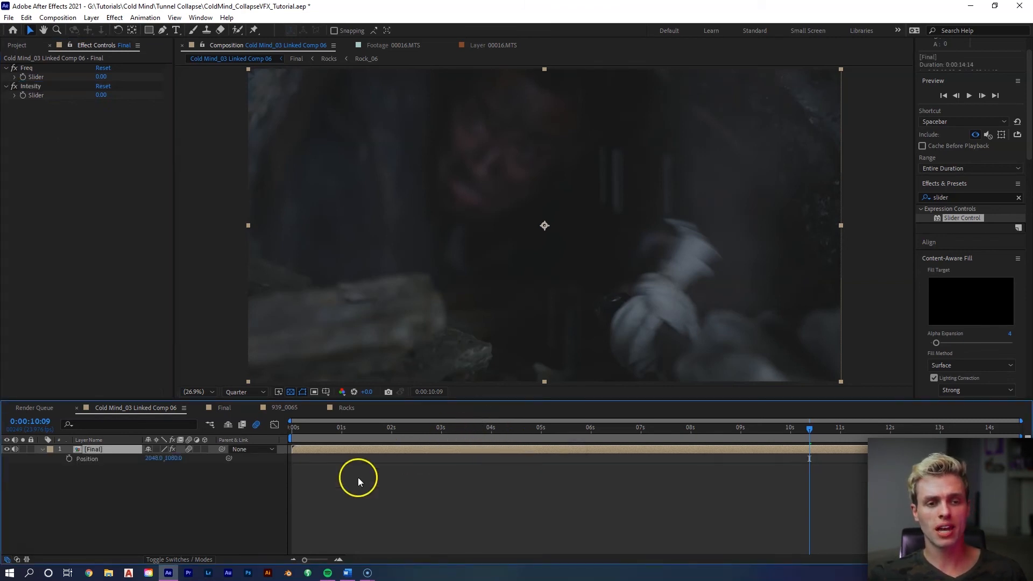
pyautogui.keyDown('alt'); pyautogui.click(69, 459); pyautogui.keyUp('alt')
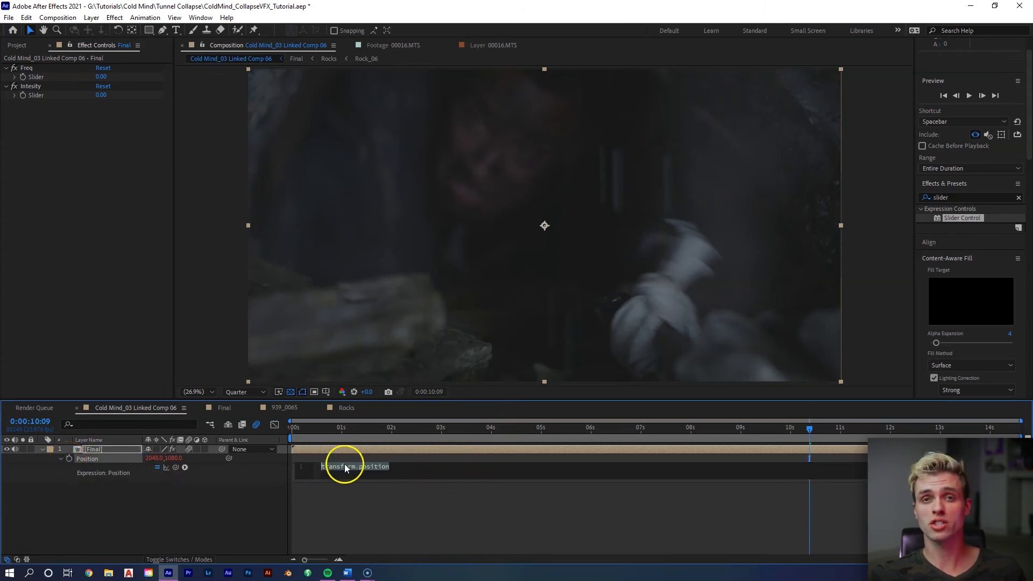
pyautogui.write('F')
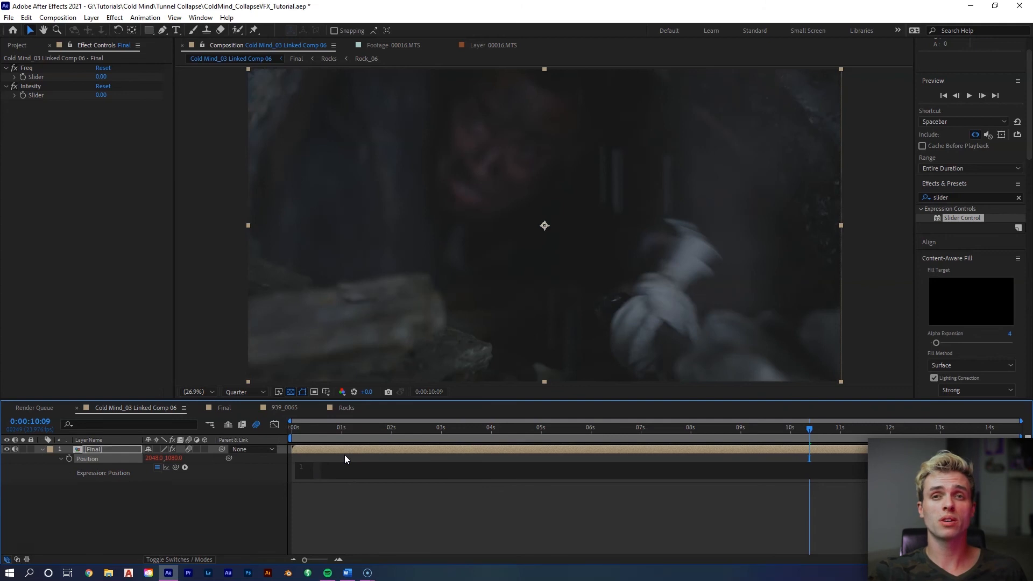
pyautogui.write('req')
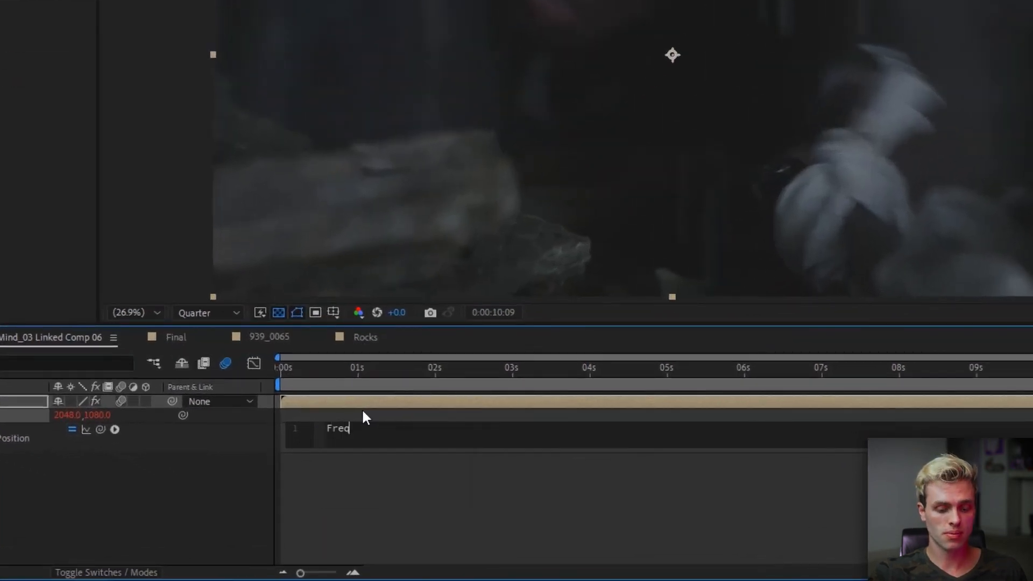
pyautogui.write('=effect(')
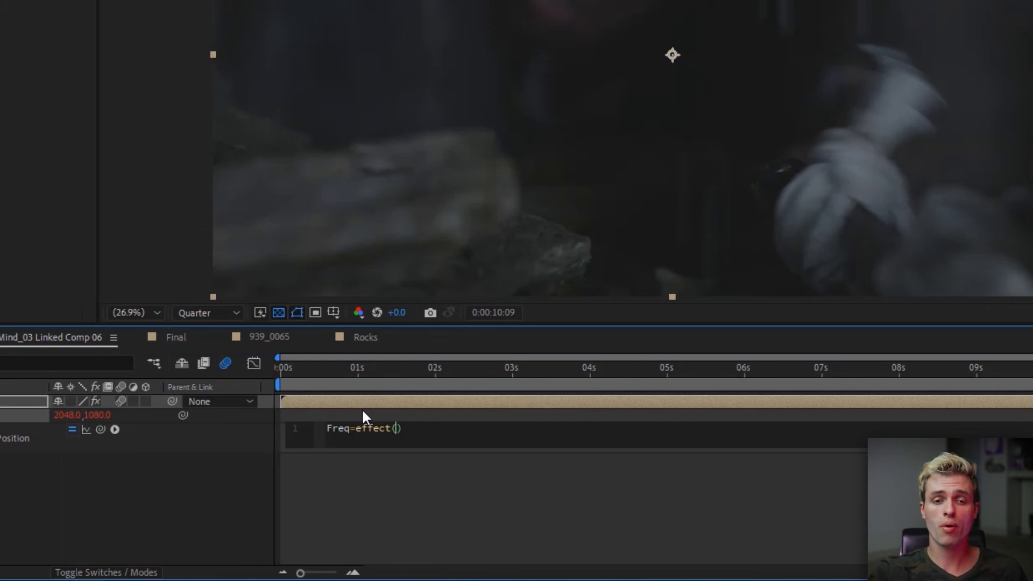
pyautogui.write('"')
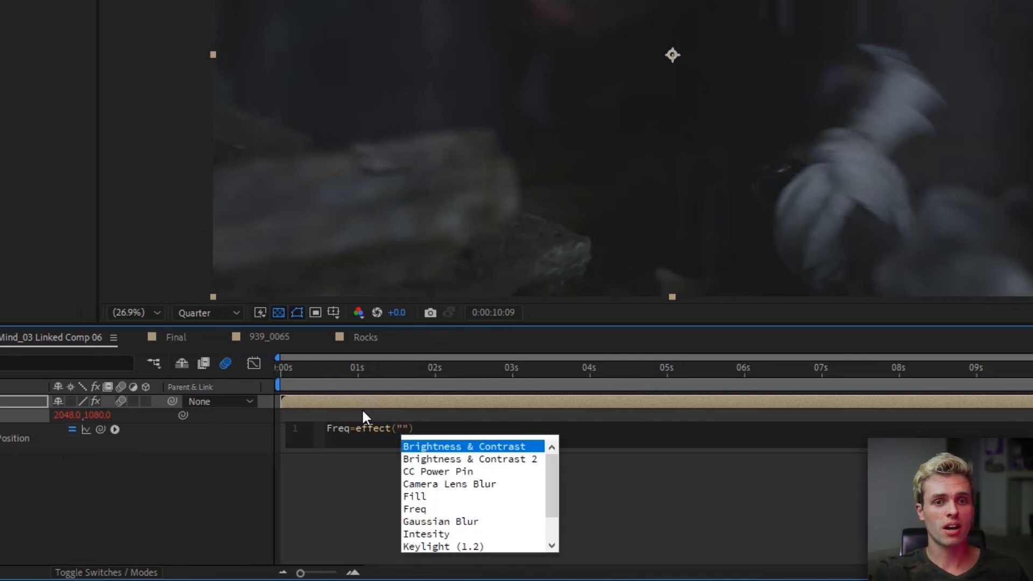
pyautogui.press('Down')
pyautogui.press('Down')
pyautogui.press('Down')
pyautogui.press('Down')
pyautogui.write('Freq')
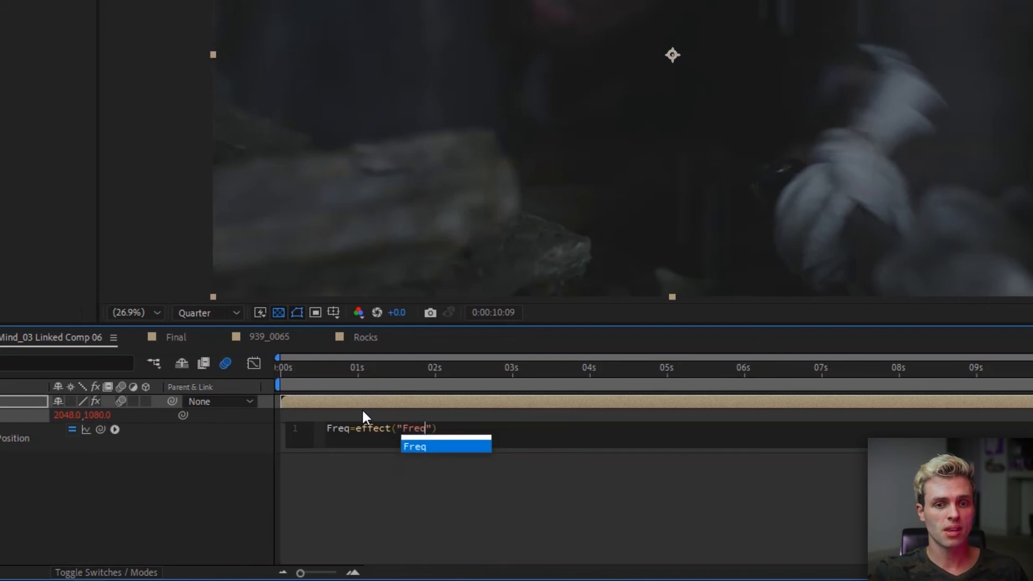
pyautogui.press('Right')
pyautogui.press('Right')
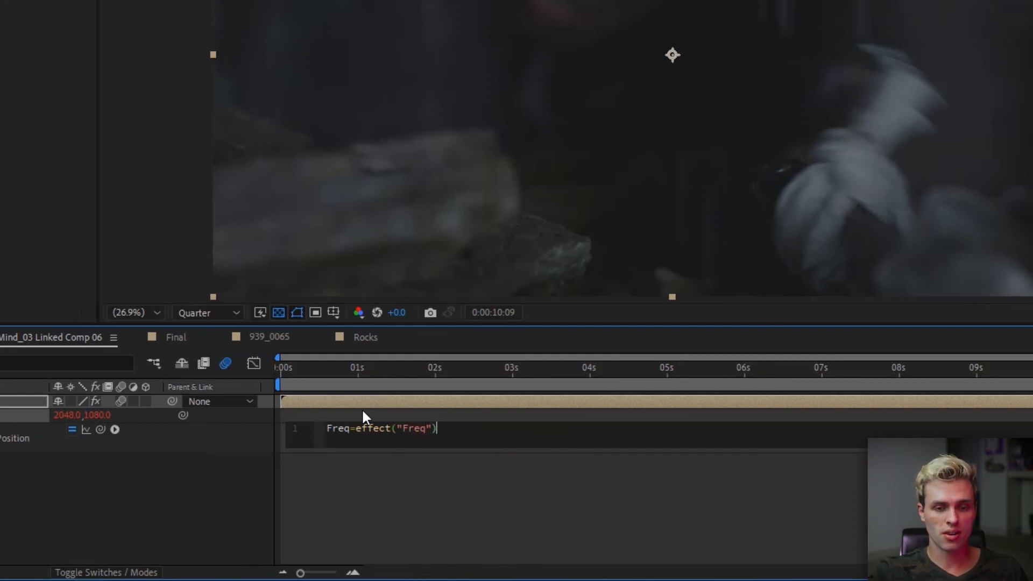
pyautogui.write('(')
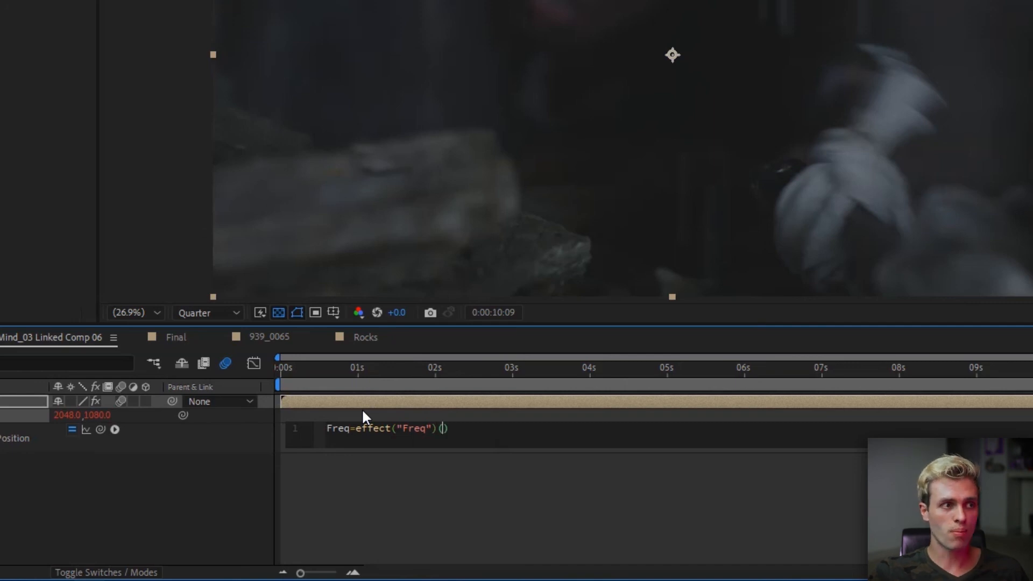
pyautogui.write('"Slider") ')
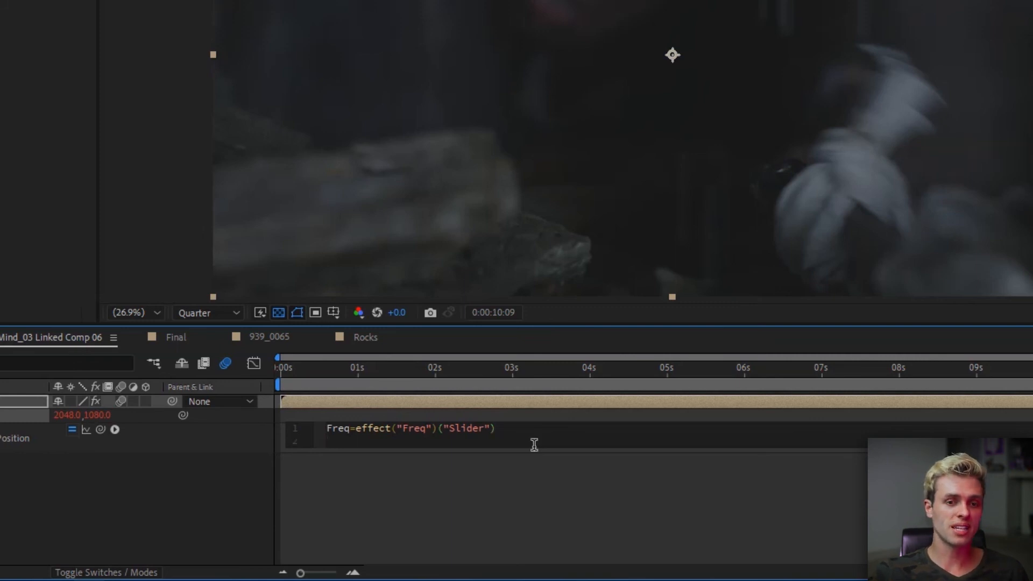
# Step: Write the second line of the Position expression as Intesity=effect("Intesity")("Slider")
pyautogui.write('Intesity')
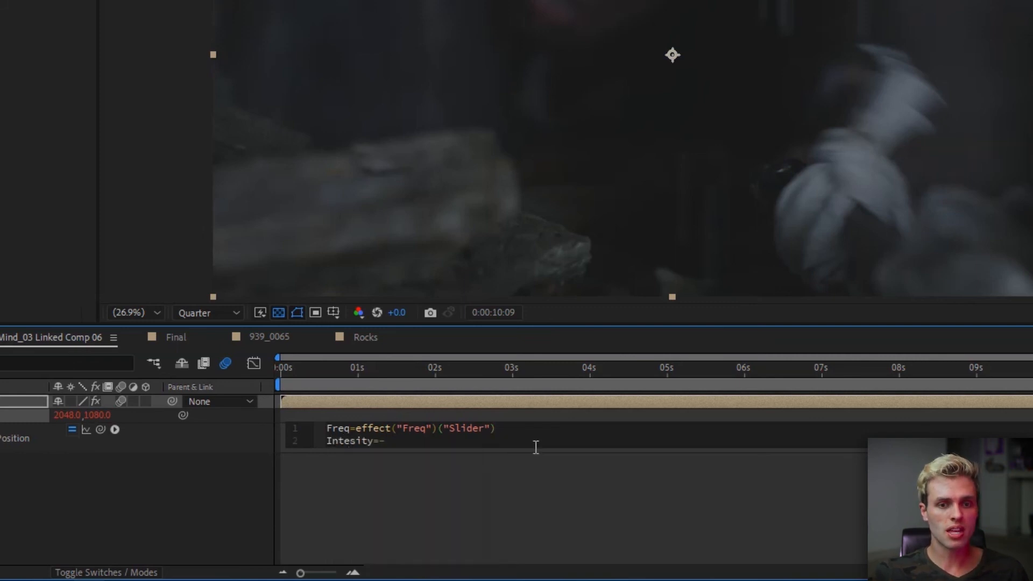
pyautogui.write('=effect(')
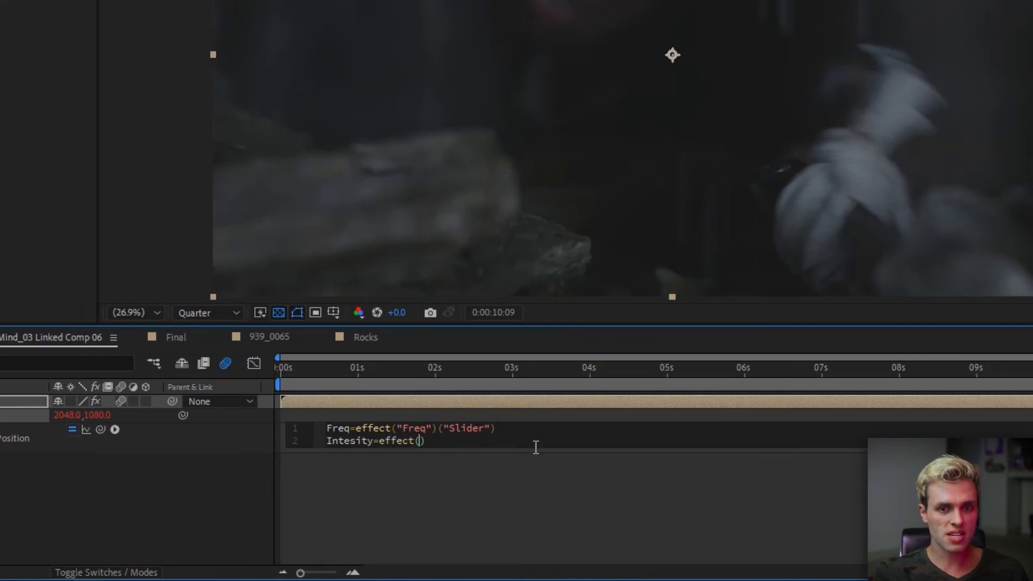
pyautogui.write('"')
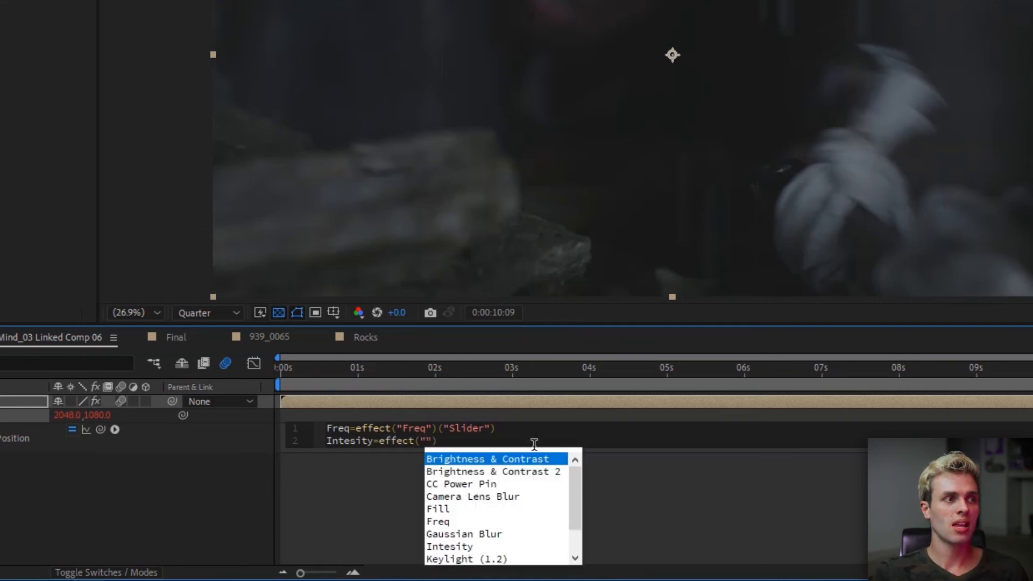
pyautogui.write('IN')
pyautogui.press('Return')
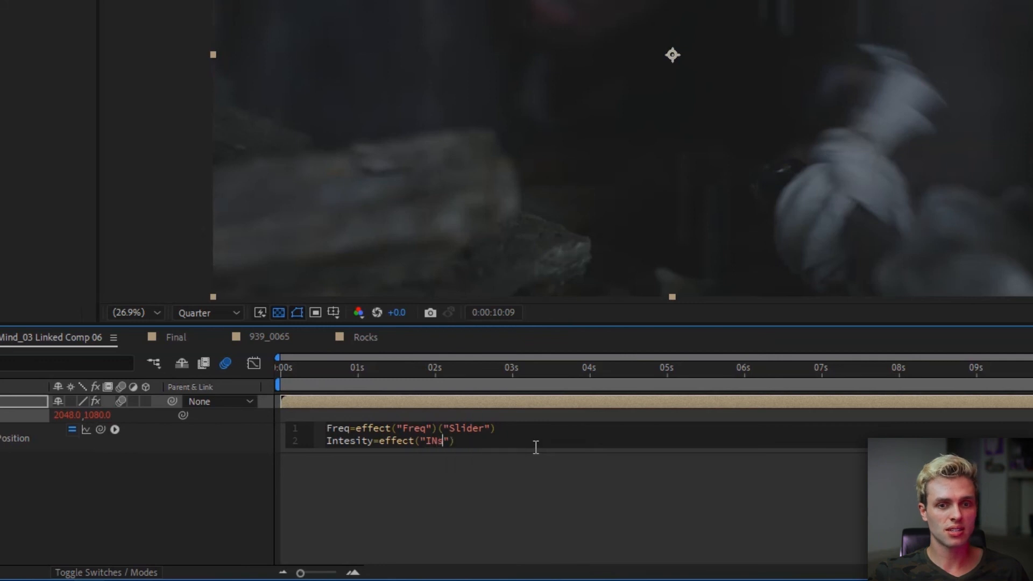
pyautogui.write('("')
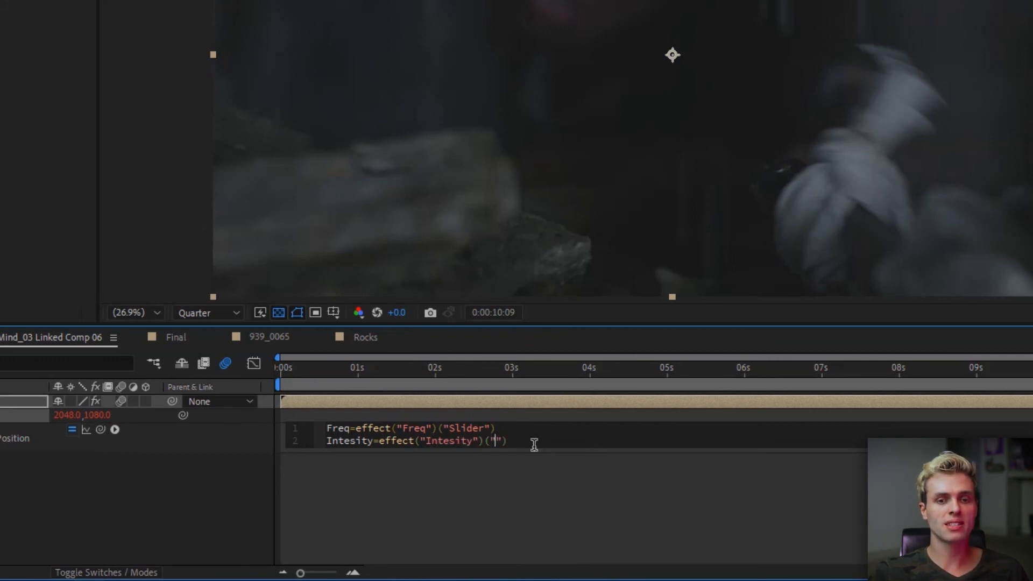
pyautogui.write('Slider')
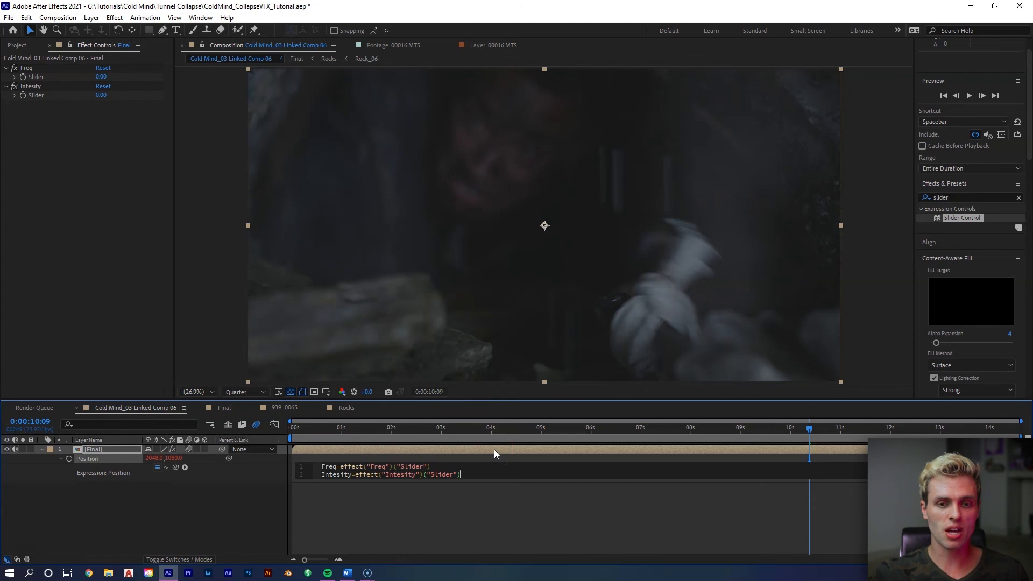
# Step: Add the third expression line wiggle (Freq,Intesity) and apply the Position expression
pyautogui.press('Return')
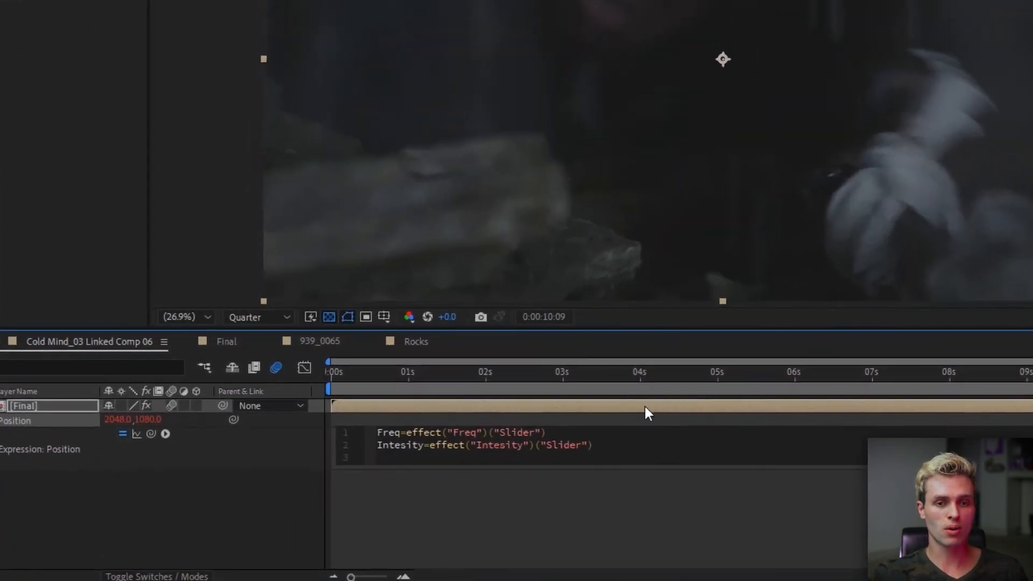
pyautogui.write('wiggl')
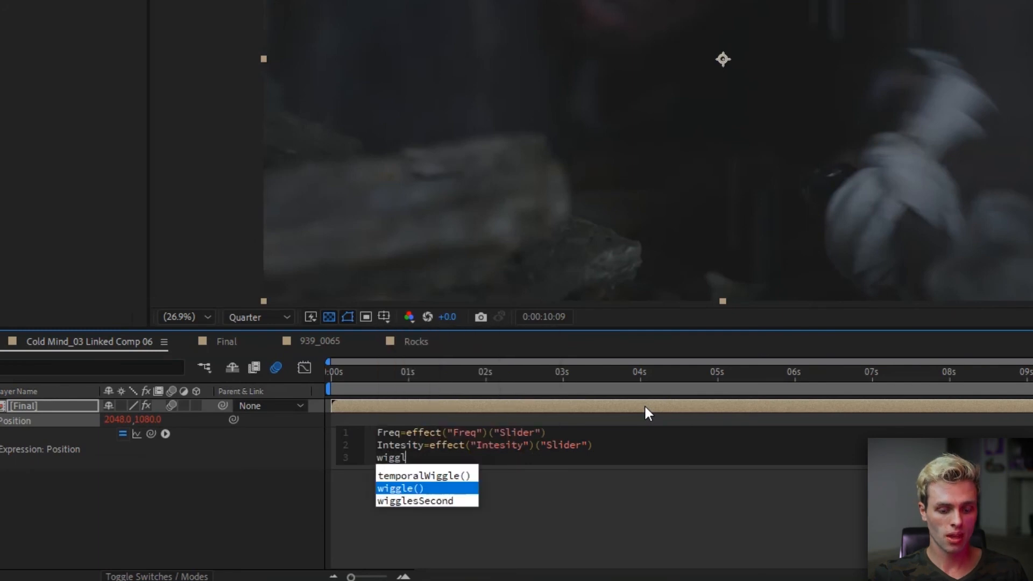
pyautogui.write('e (')
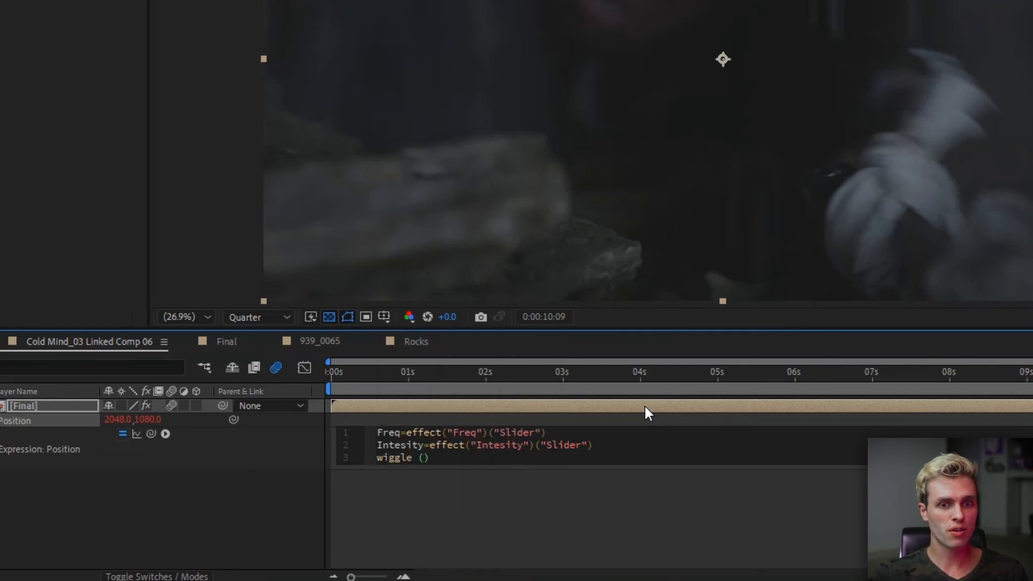
pyautogui.write('Freq,')
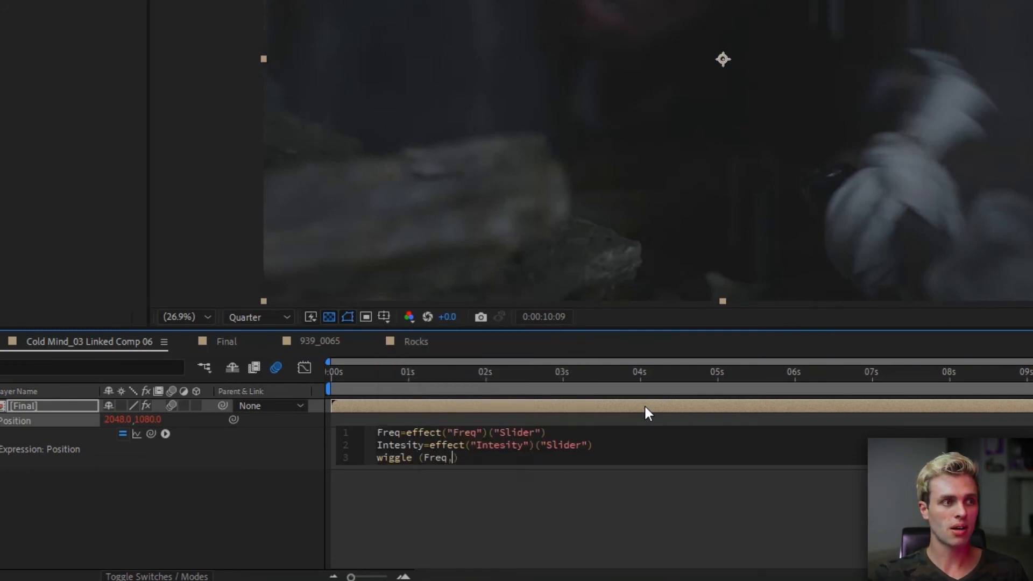
pyautogui.write('Intes')
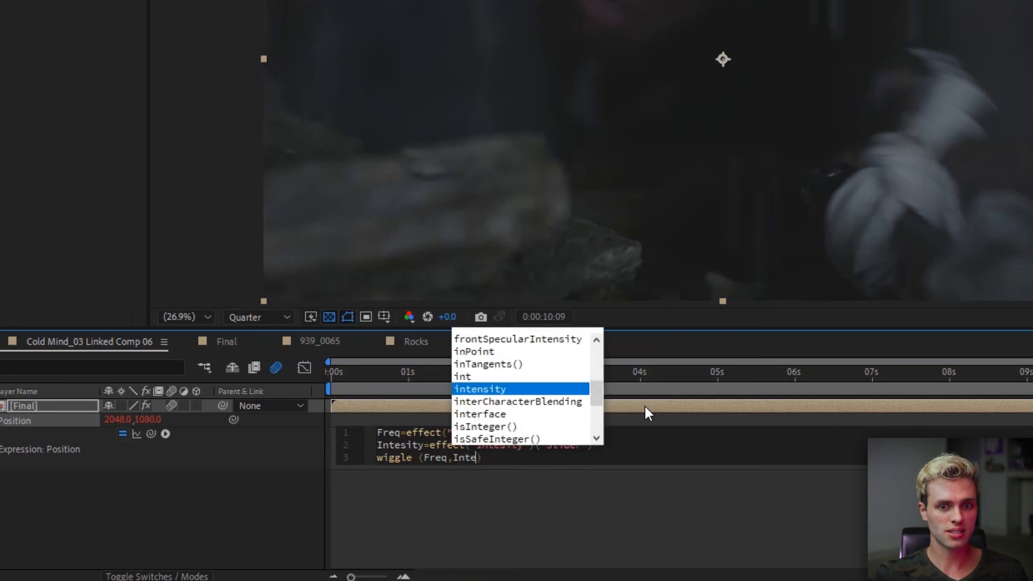
pyautogui.press('Return')
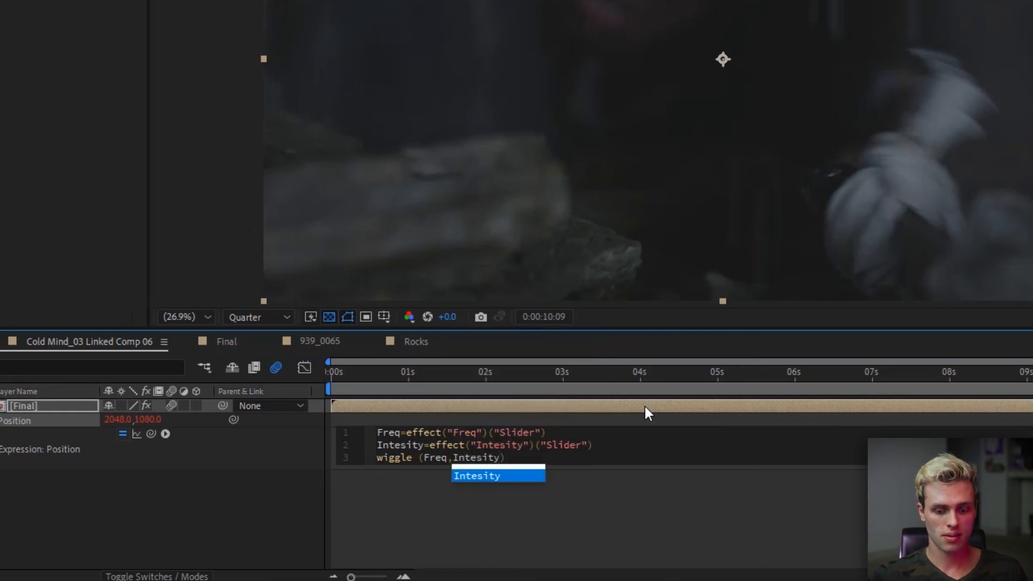
pyautogui.click(636, 415)
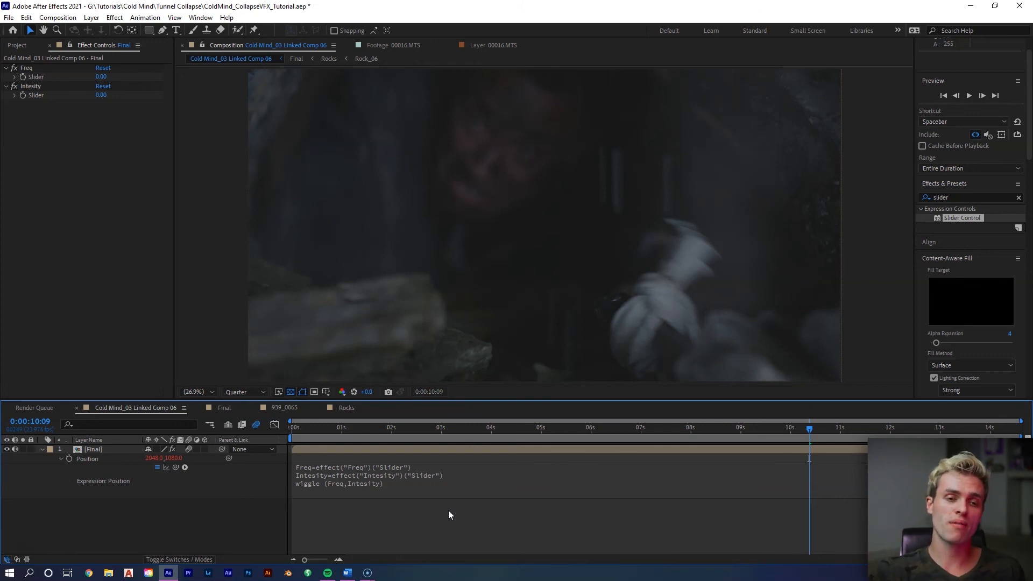
pyautogui.click(536, 472)
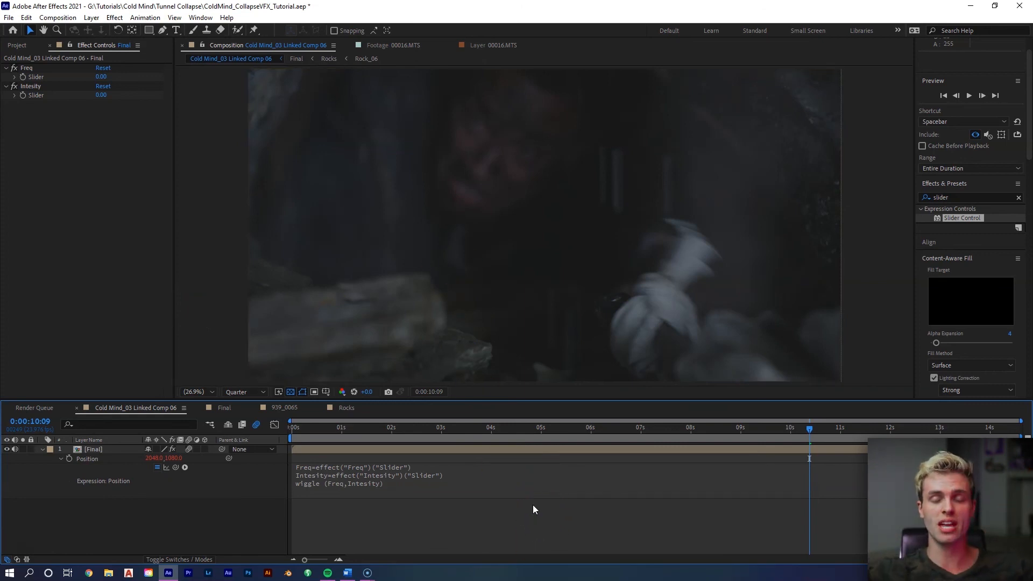
# Step: Set starting keyframes for the Freq and Intesity sliders at 0:00:10:09 and show the Final layer's keyframed properties
pyautogui.click(827, 454)
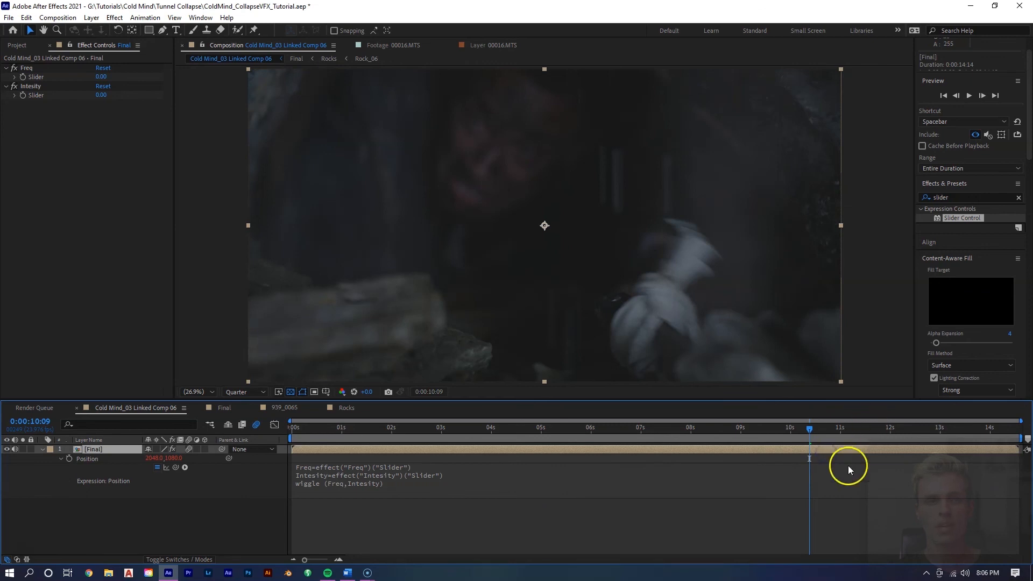
pyautogui.click(24, 79)
pyautogui.click(21, 97)
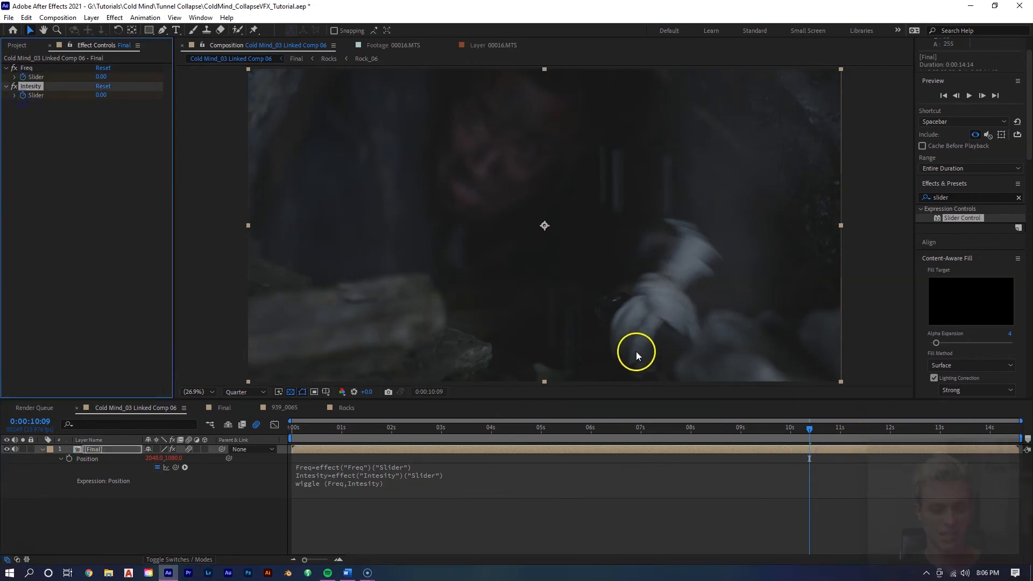
pyautogui.press('u')
# Step: Keyframe both the Freq and Intesity sliders at 45 at 0:00:13:17
pyautogui.click(815, 432)
pyautogui.moveTo(823, 431); pyautogui.dragTo(976, 428)
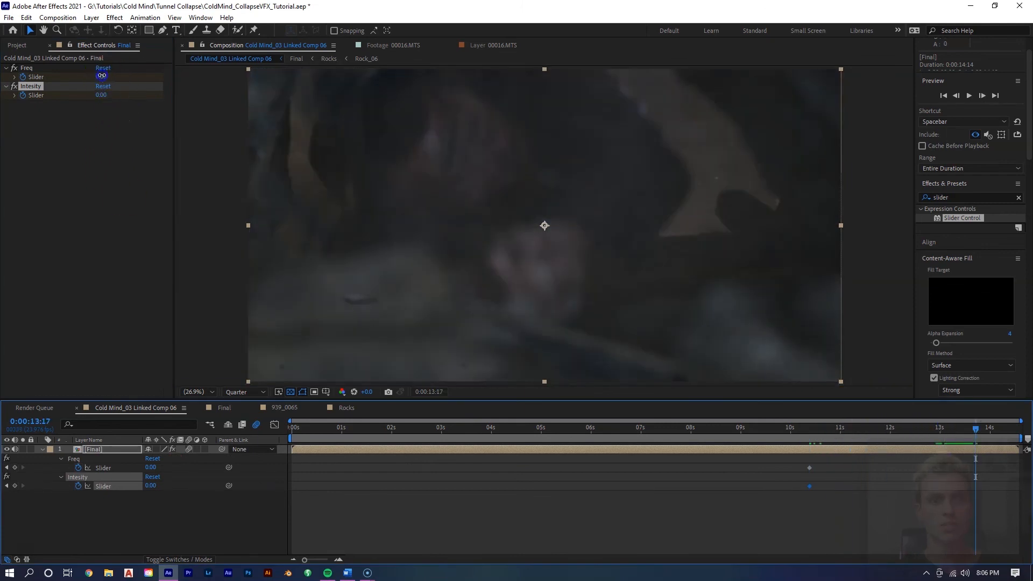
pyautogui.moveTo(101, 77); pyautogui.dragTo(122, 78)
pyautogui.click(102, 94)
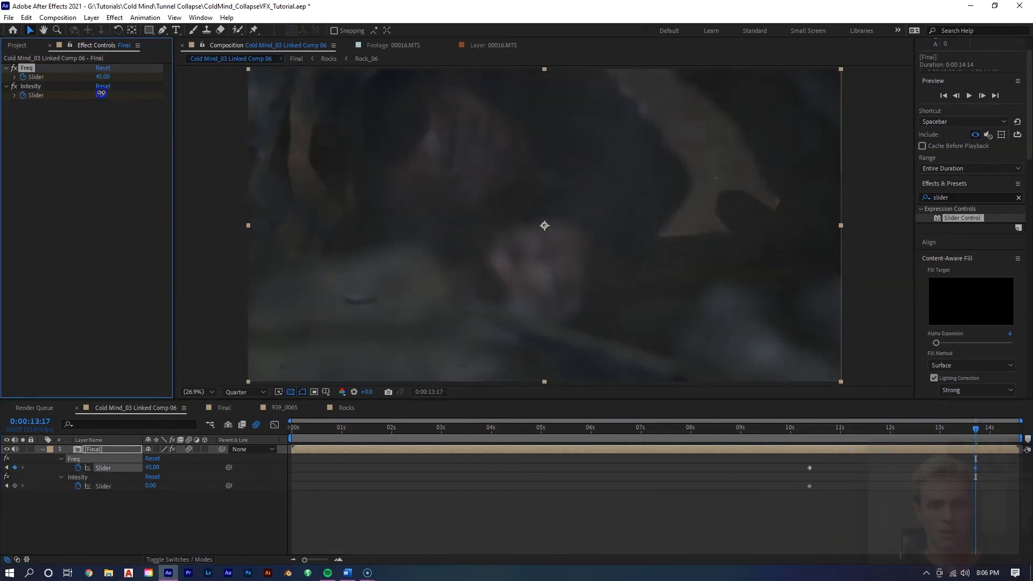
pyautogui.press('Return')
# Step: Apply Easy Ease to all four Freq and Intesity slider keyframes on the Final layer
pyautogui.press('j')
pyautogui.moveTo(788, 463); pyautogui.dragTo(981, 495)
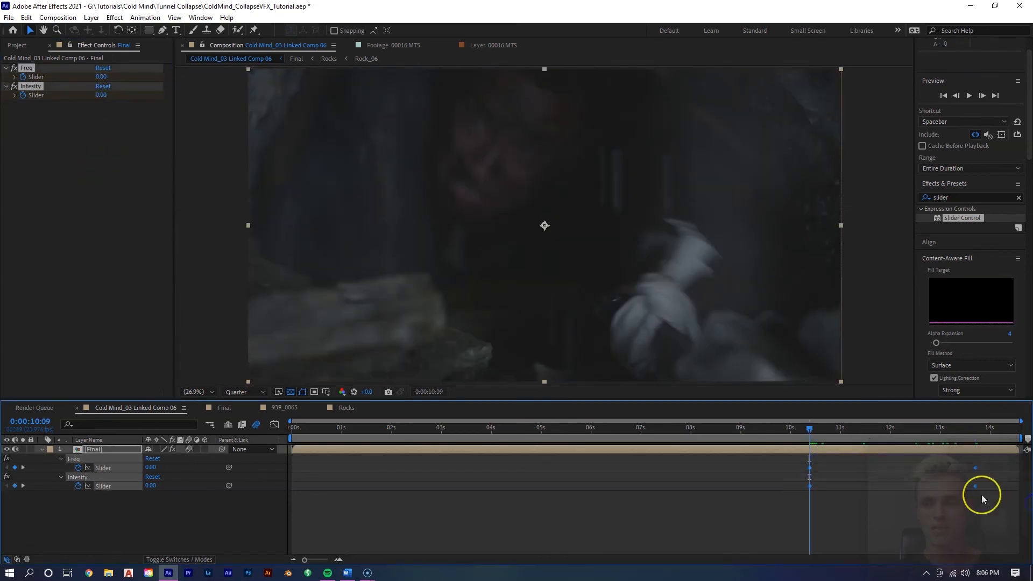
pyautogui.rightClick(975, 486)
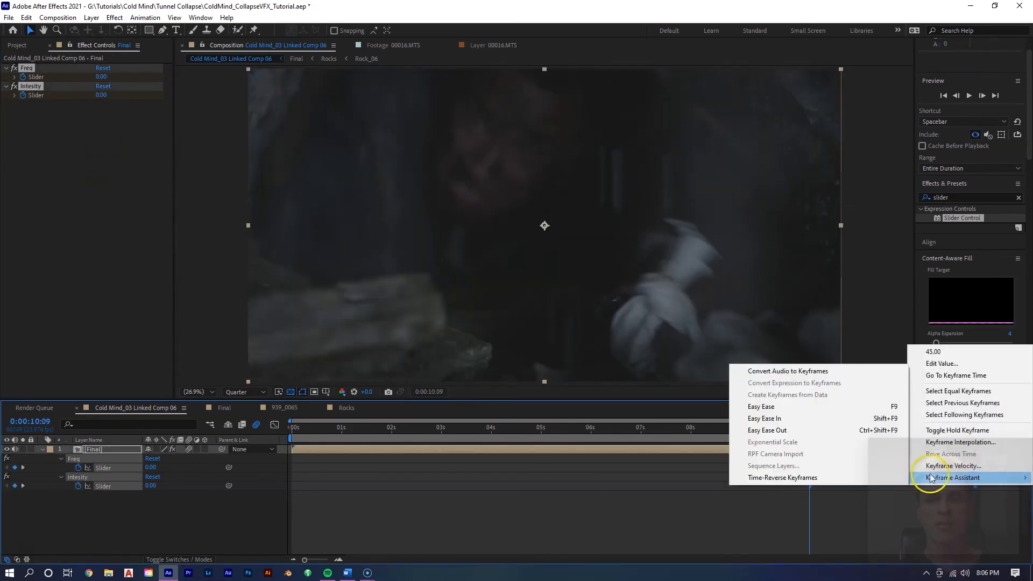
pyautogui.click(840, 404)
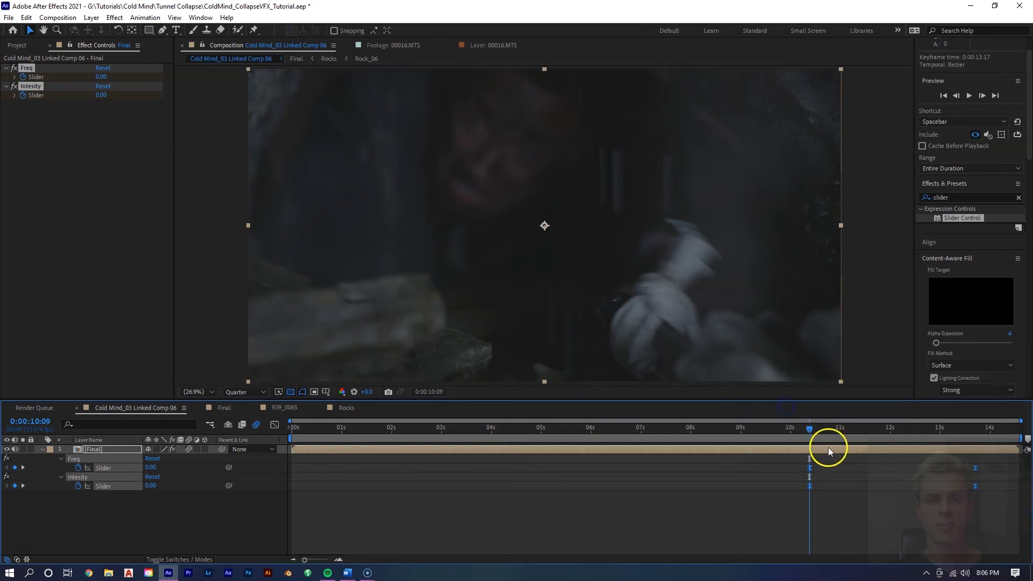
# Step: At 0:00:13:05, reveal the Final layer's Scale and enter a new uniform value to cover the frame edges exposed by the shake
pyautogui.moveTo(828, 447); pyautogui.dragTo(951, 433)
pyautogui.moveTo(345, 128); pyautogui.dragTo(346, 161)
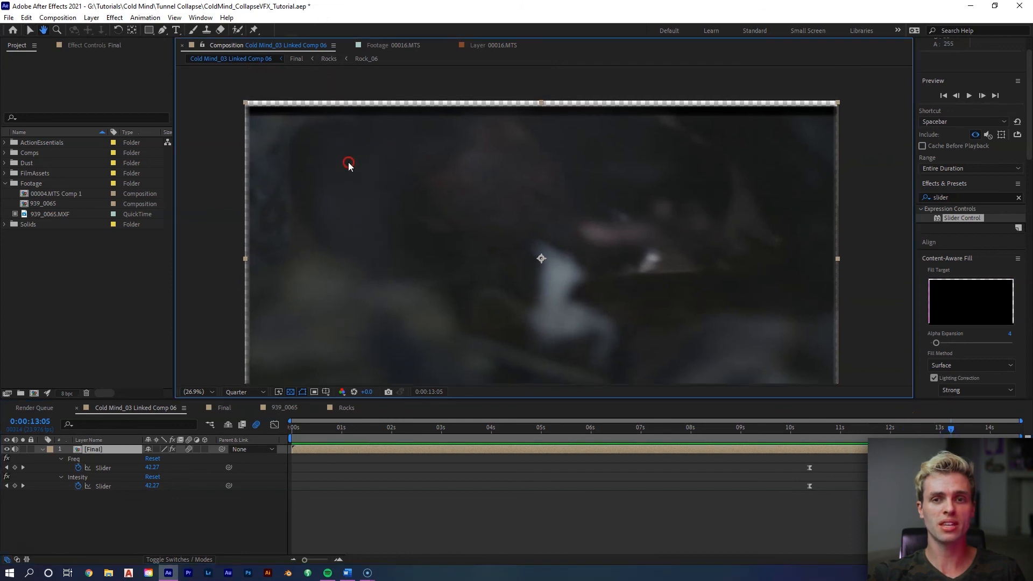
pyautogui.moveTo(420, 215); pyautogui.dragTo(436, 205)
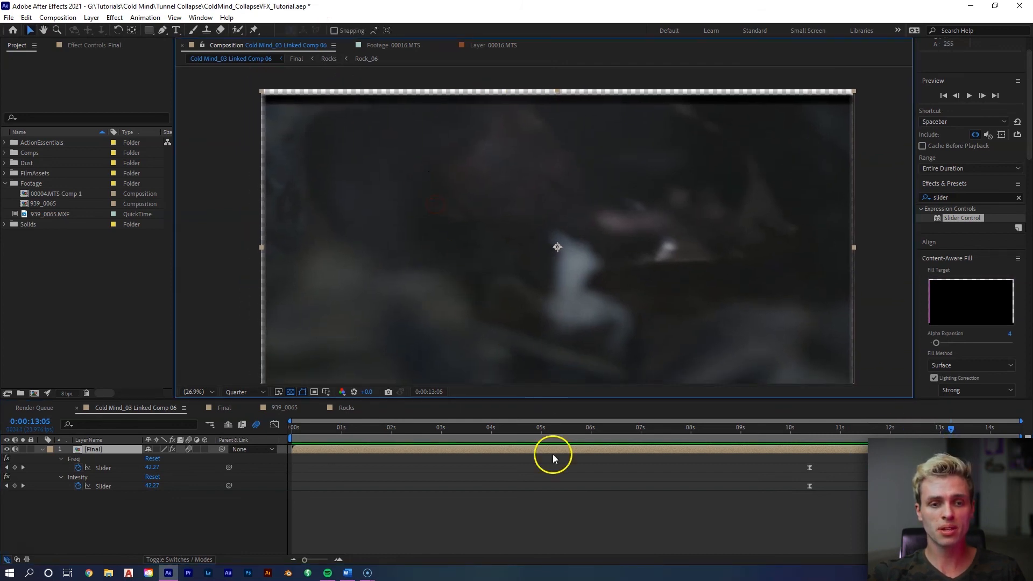
pyautogui.click(531, 451)
pyautogui.press('s')
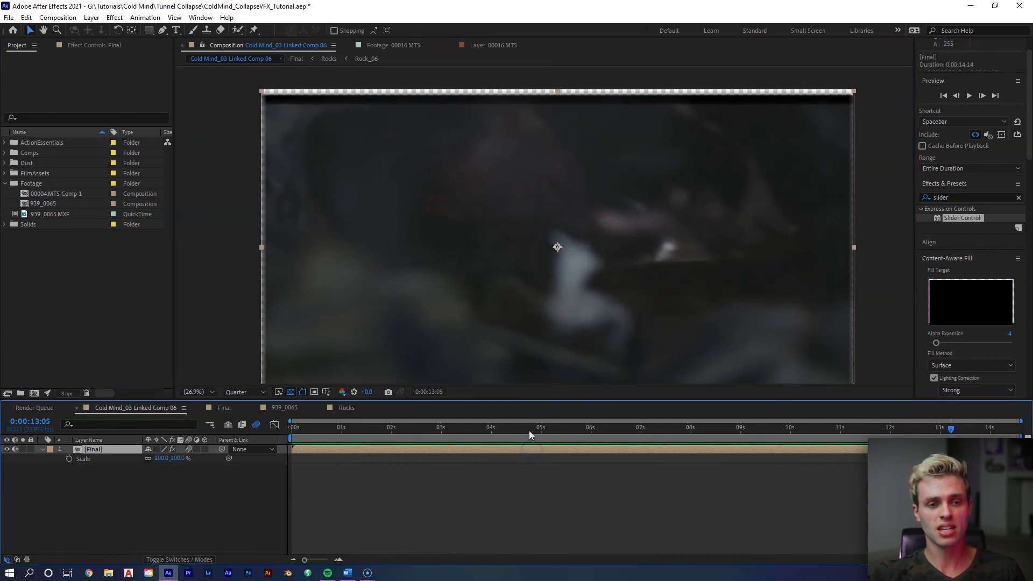
pyautogui.click(161, 462)
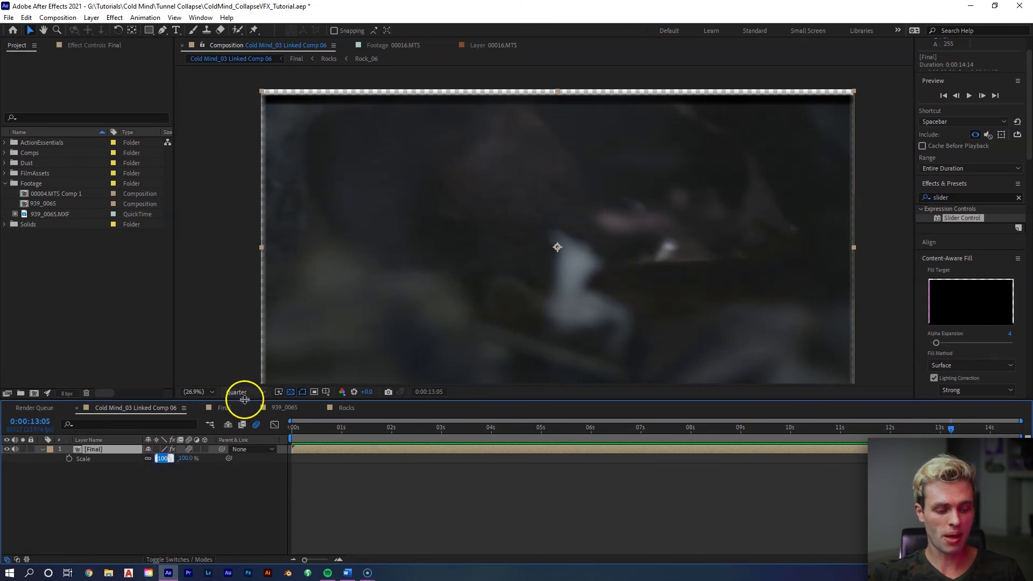
pyautogui.write('10')
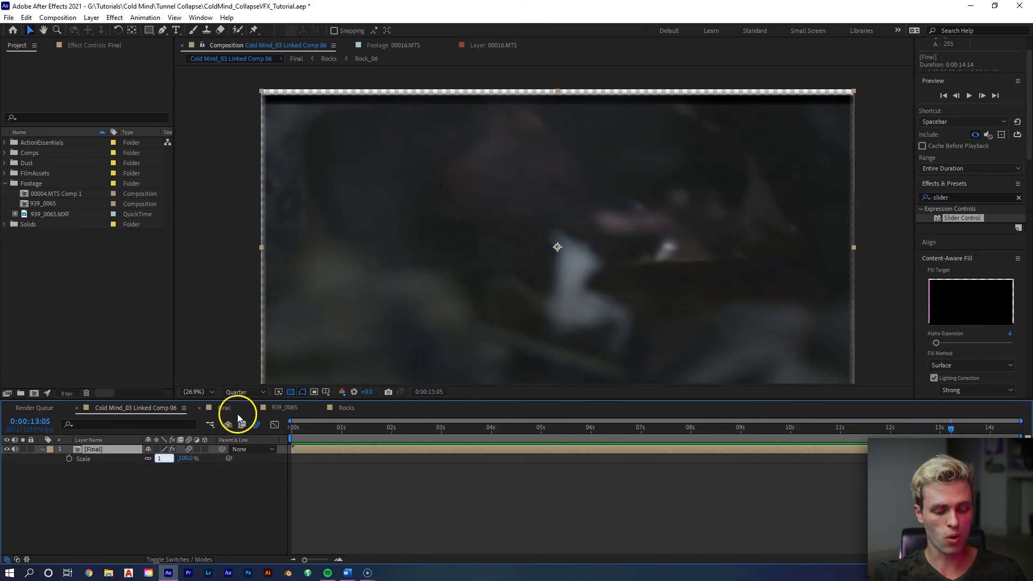